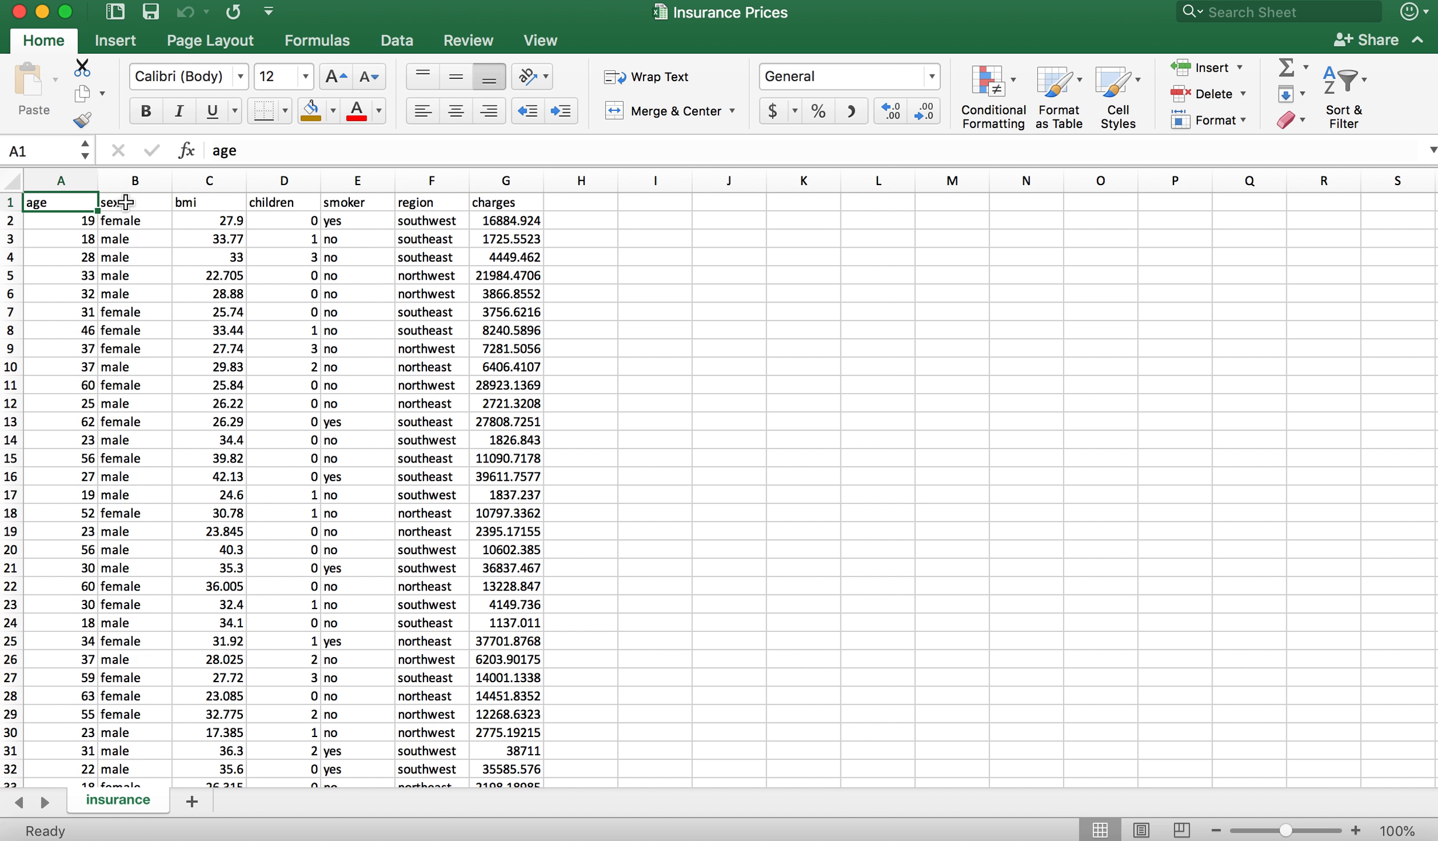
Step: Review the insurance dataset's column headers in row 1, from bmi through children, smoker and region to charges
left_click(200, 202)
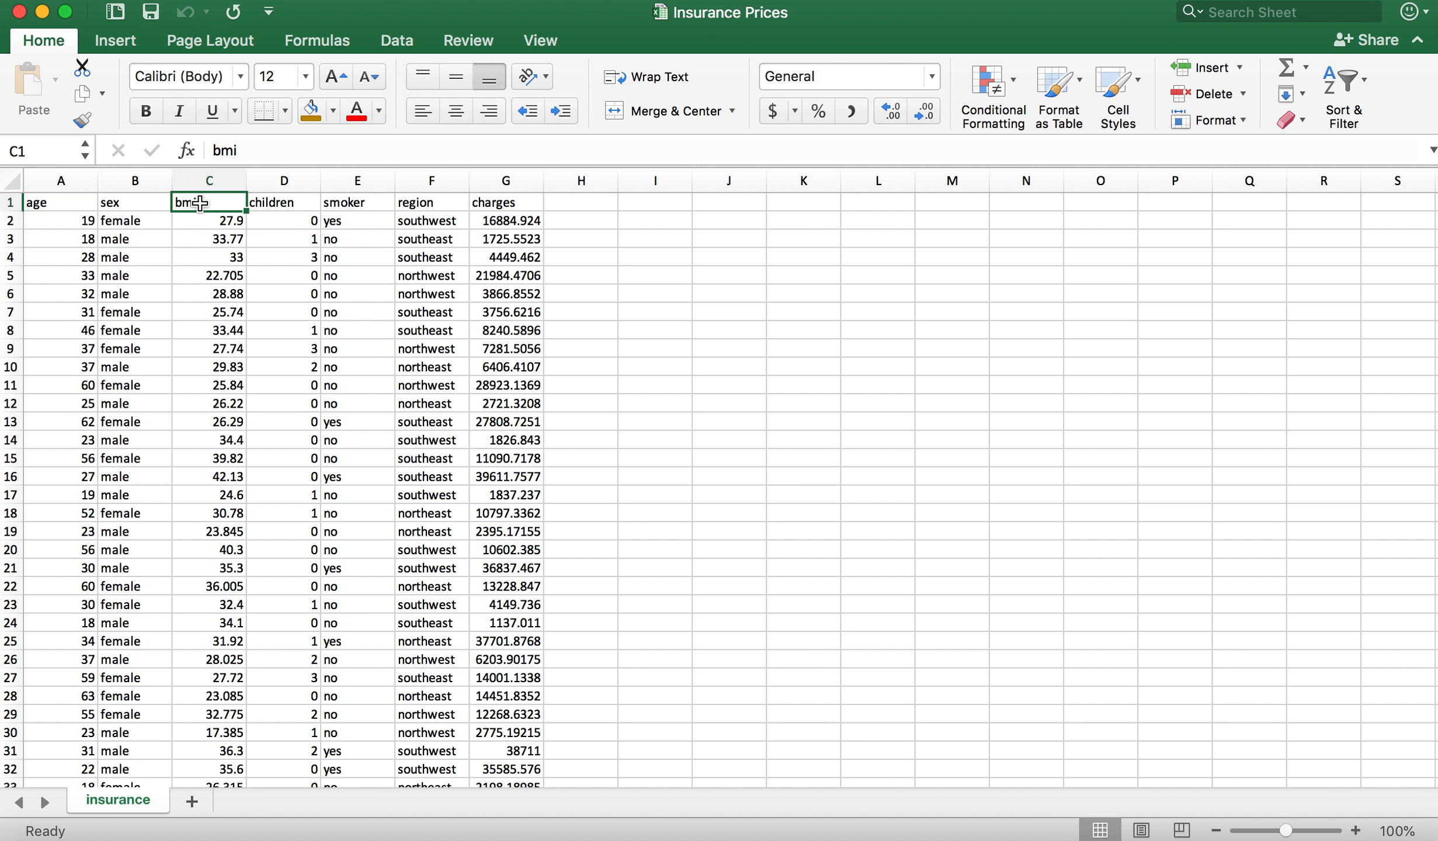
left_click(291, 203)
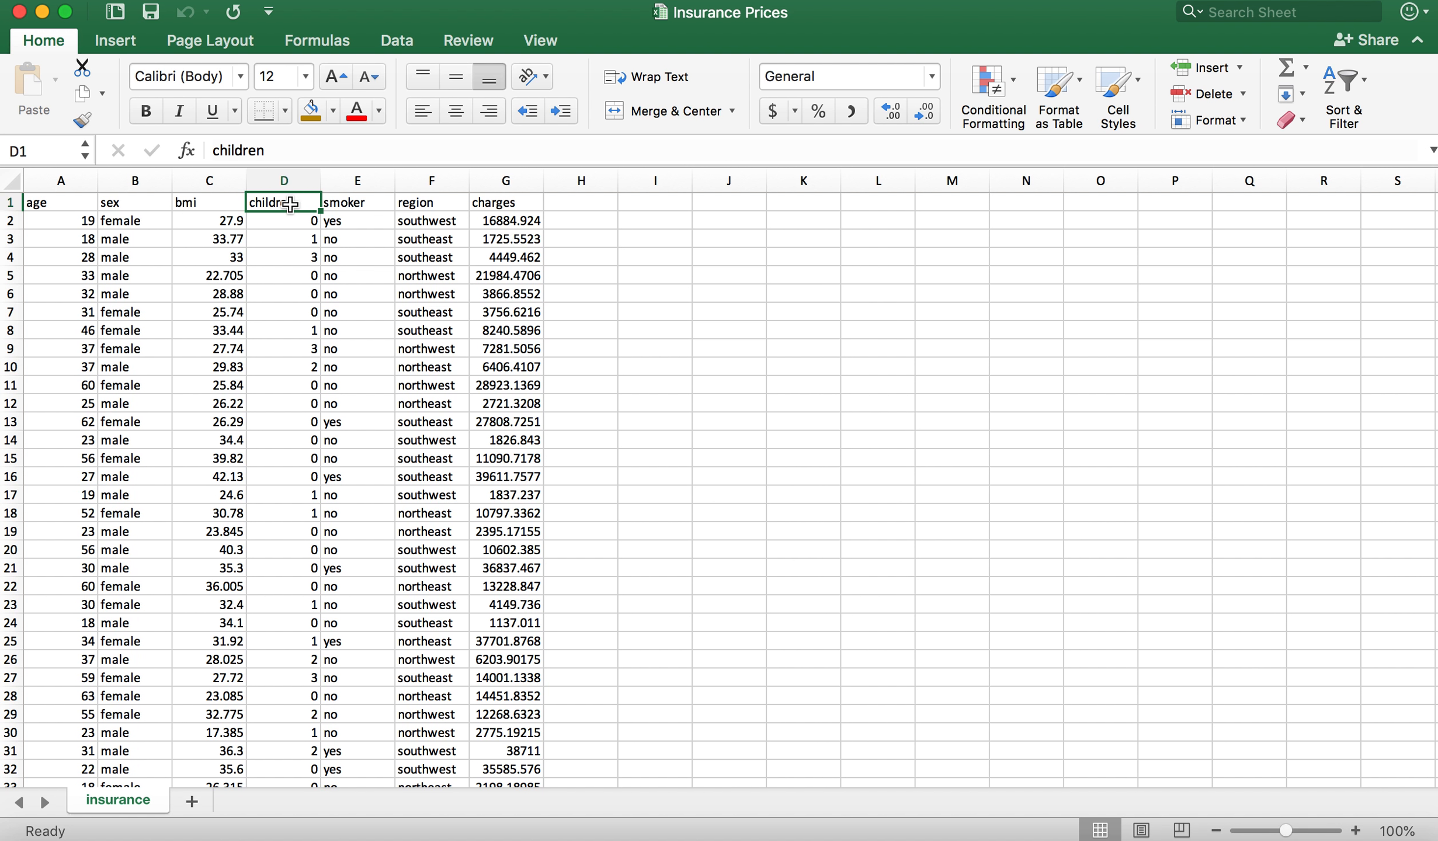
left_click(354, 206)
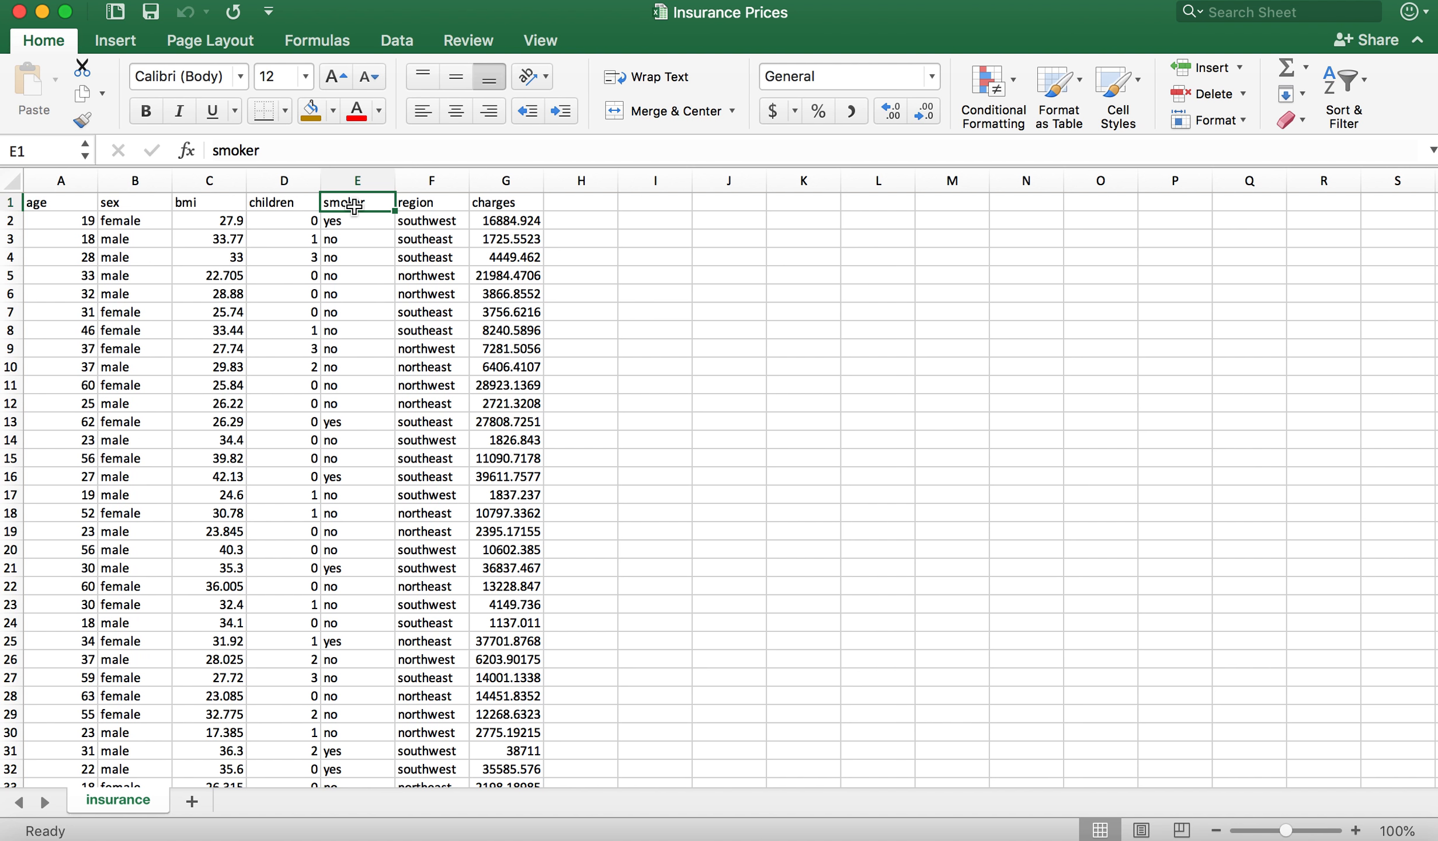
left_click(434, 202)
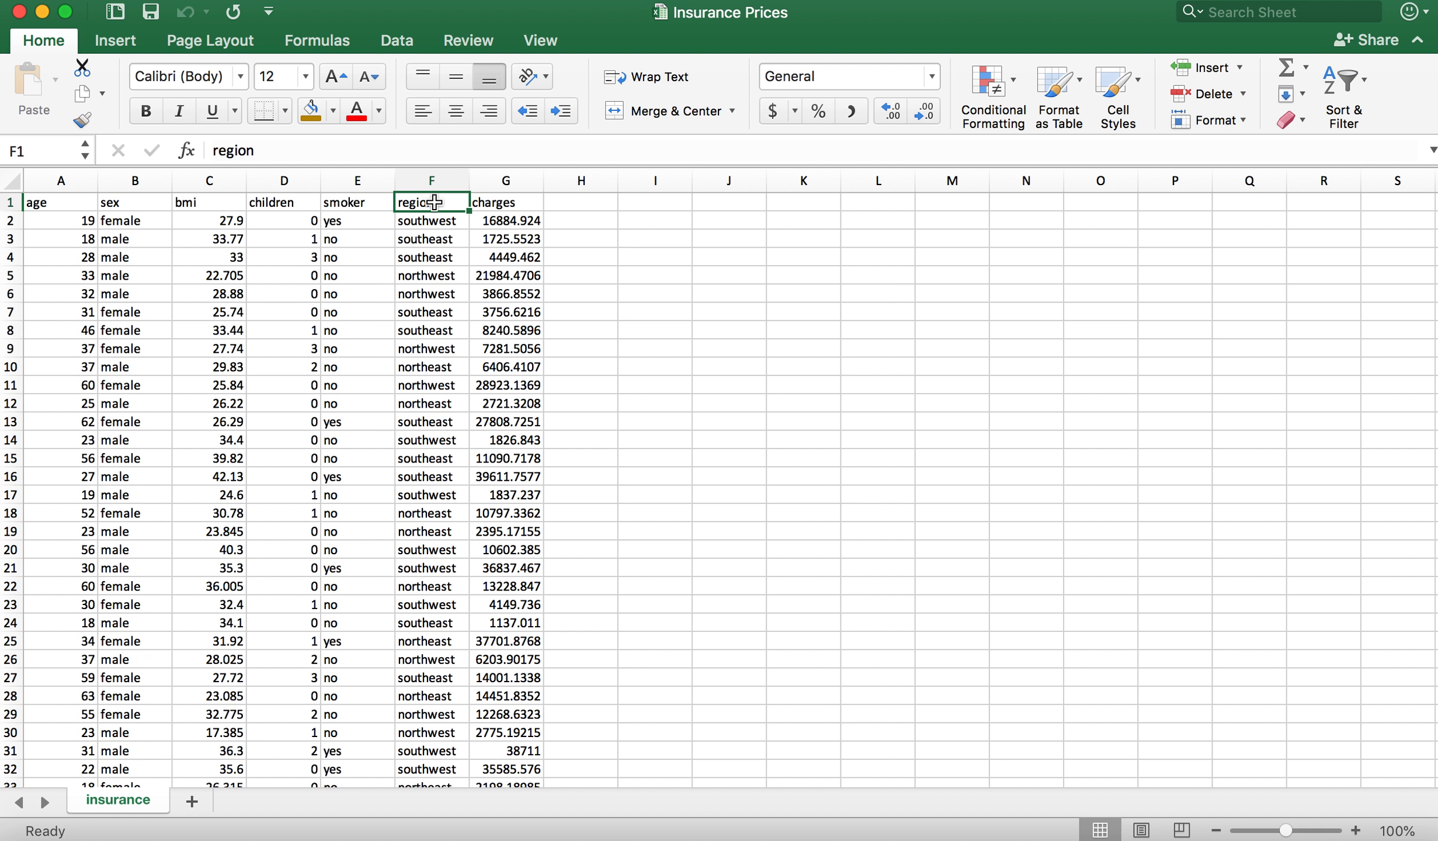
left_click(503, 202)
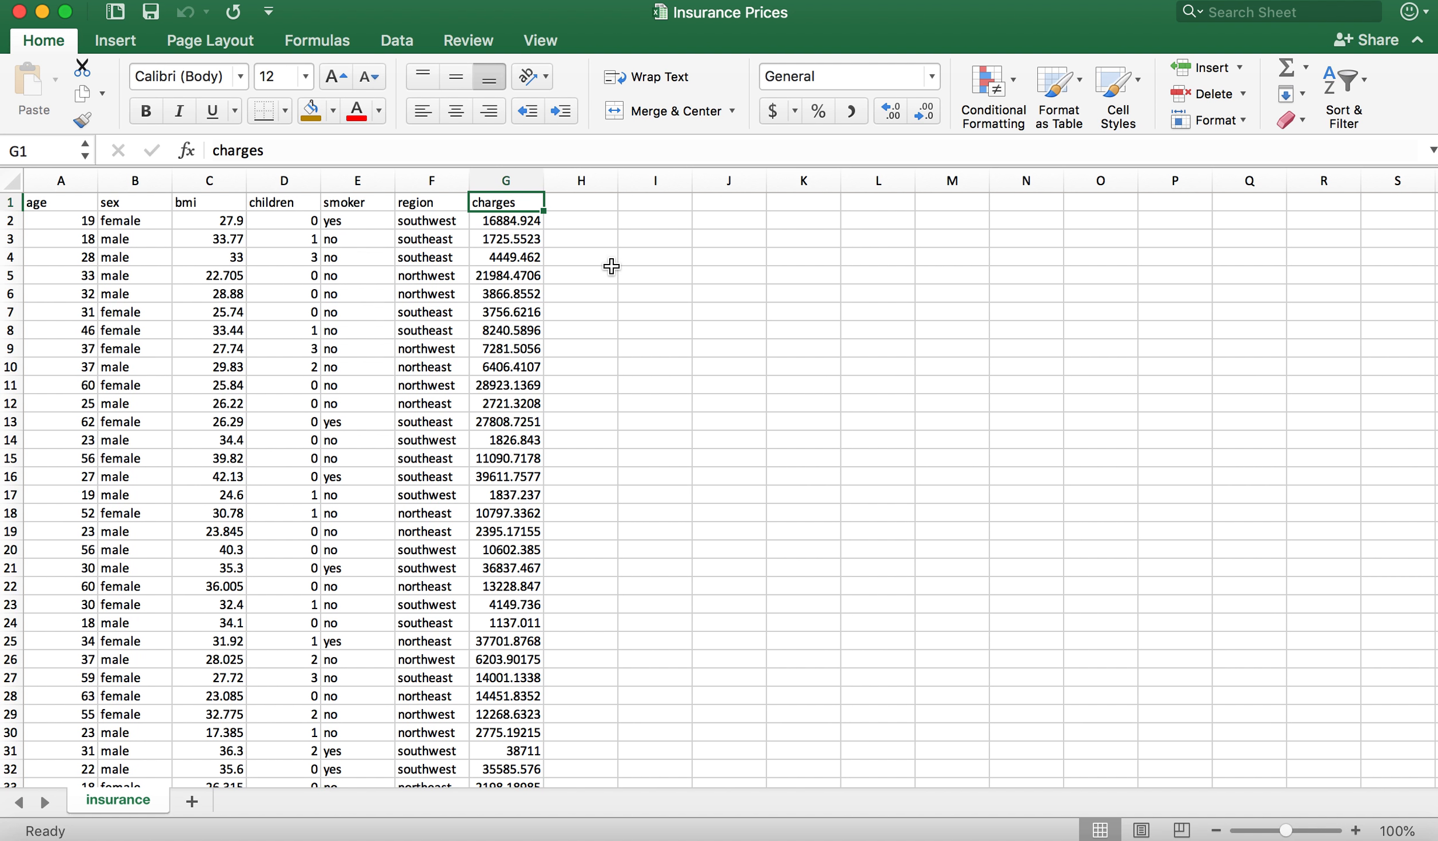
left_click(618, 316)
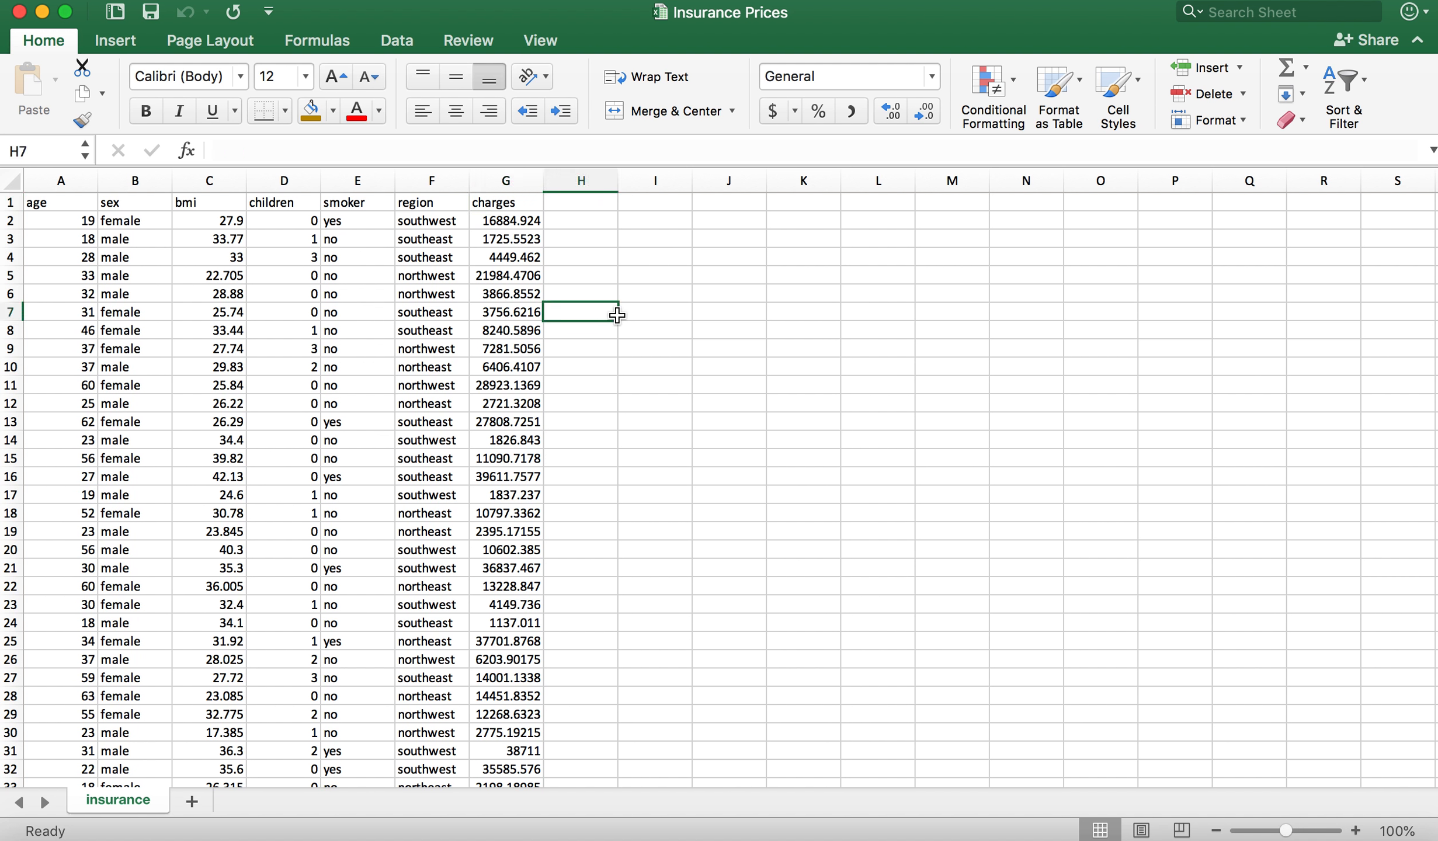
Step: Delete the entire region column from the insurance sheet
right_click(433, 182)
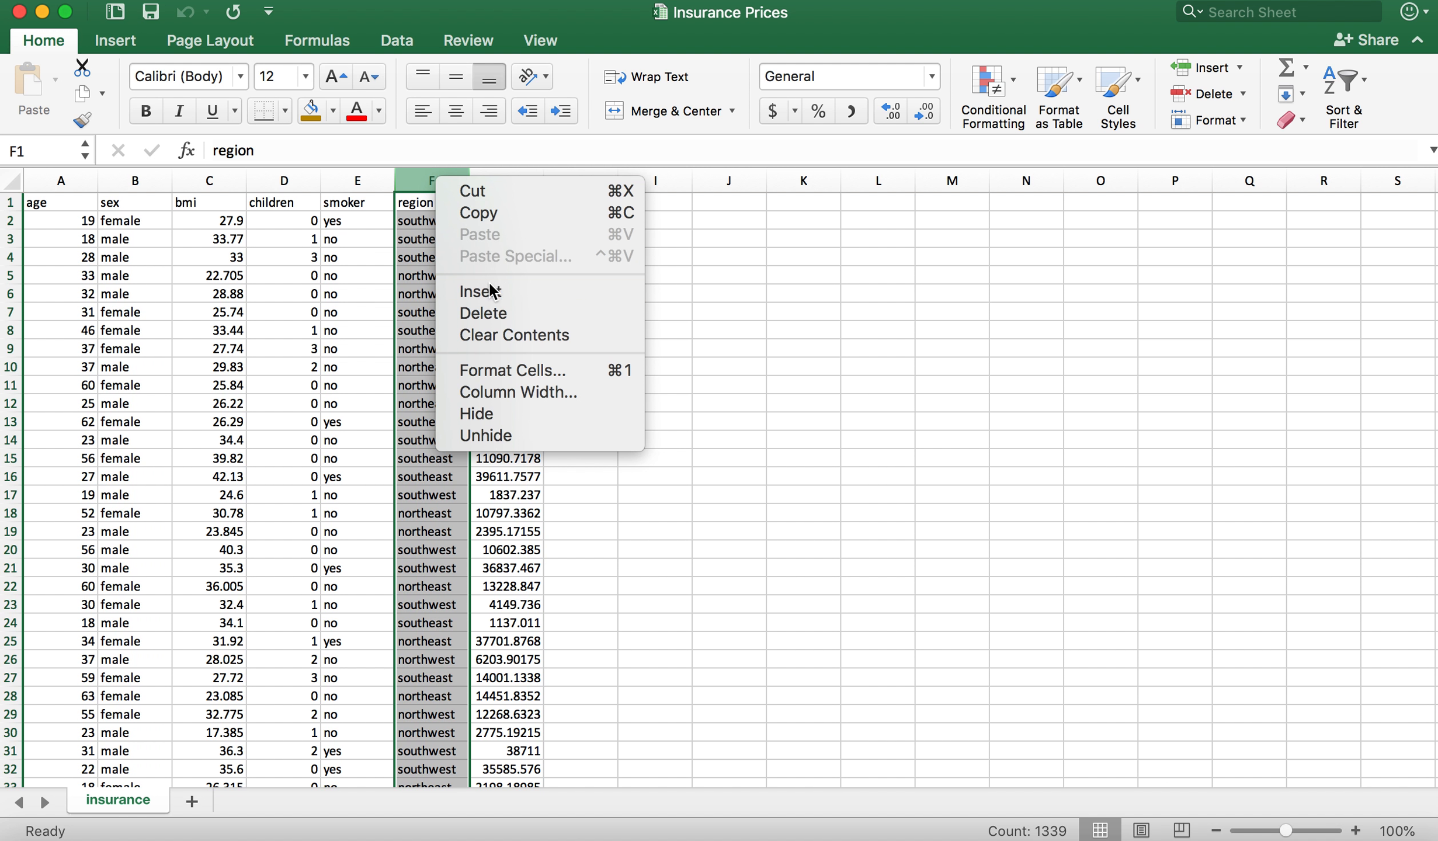
left_click(504, 313)
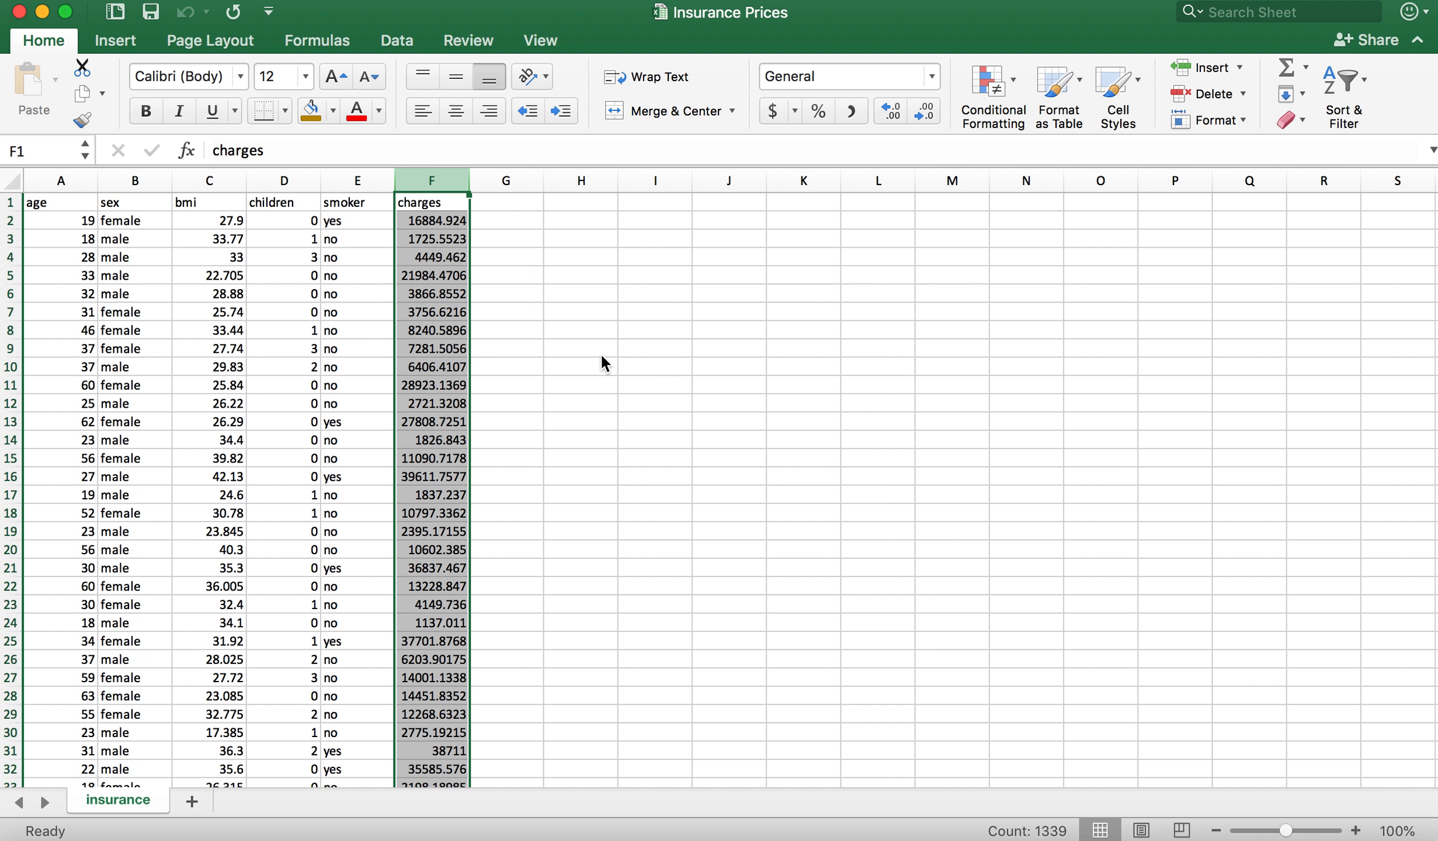
left_click(582, 336)
Step: Examine the first record's values in row 2 to tell numeric variables from text variables such as sex and smoker
left_click(430, 220)
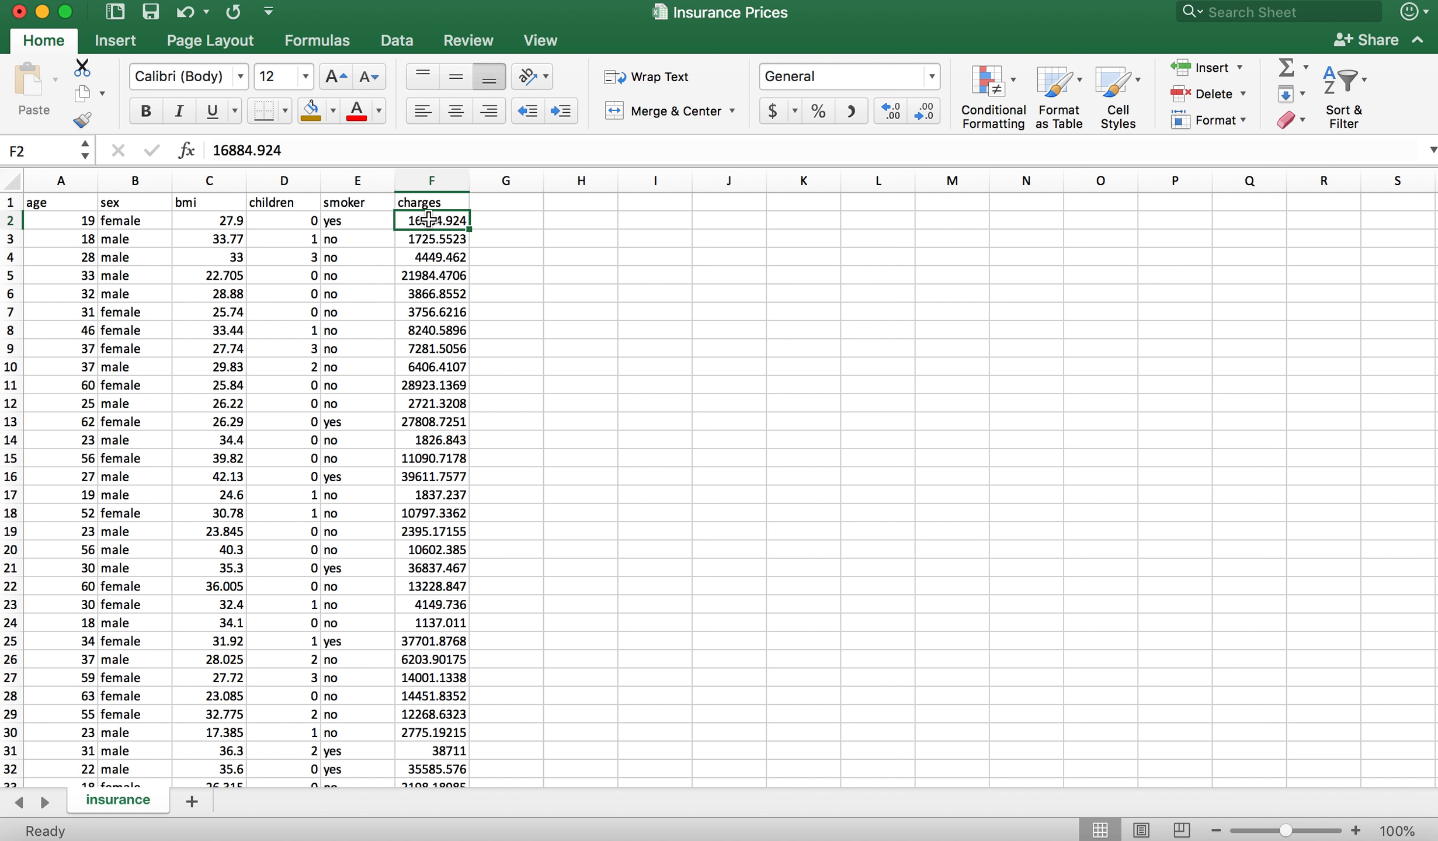
left_click(330, 220)
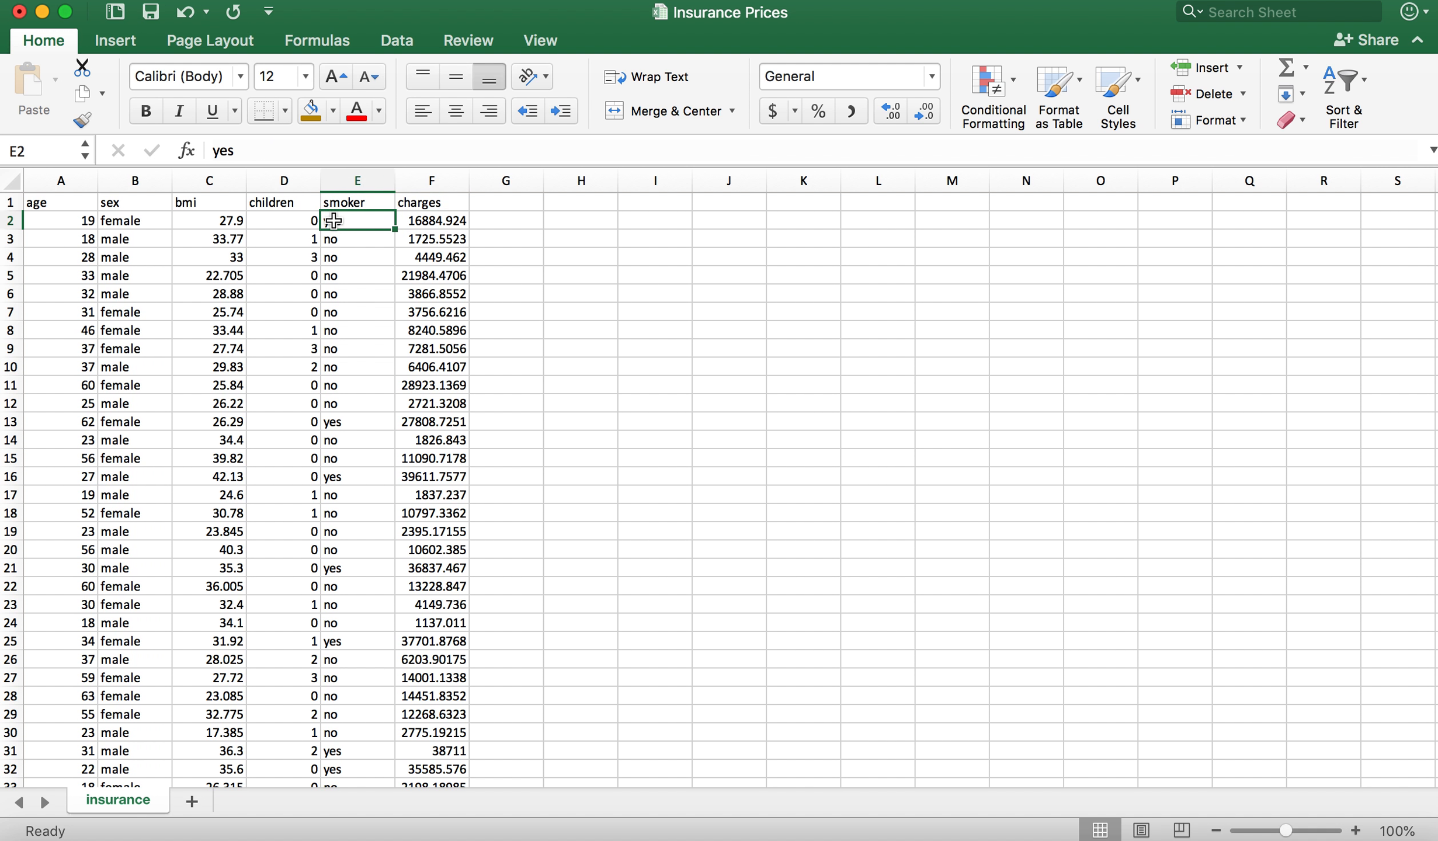
left_click(280, 219)
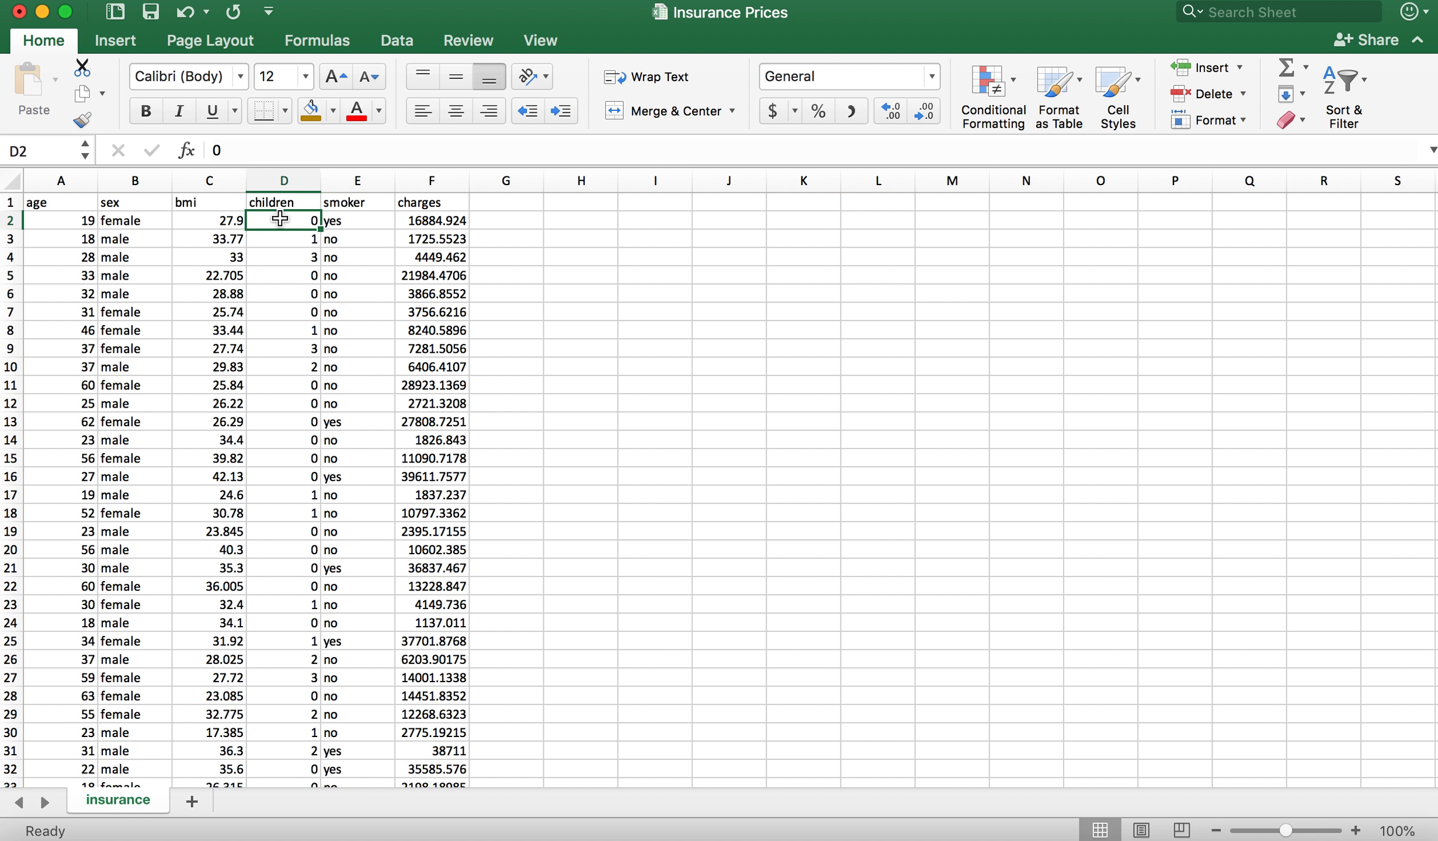
left_click(217, 219)
left_click(138, 228)
left_click(59, 220)
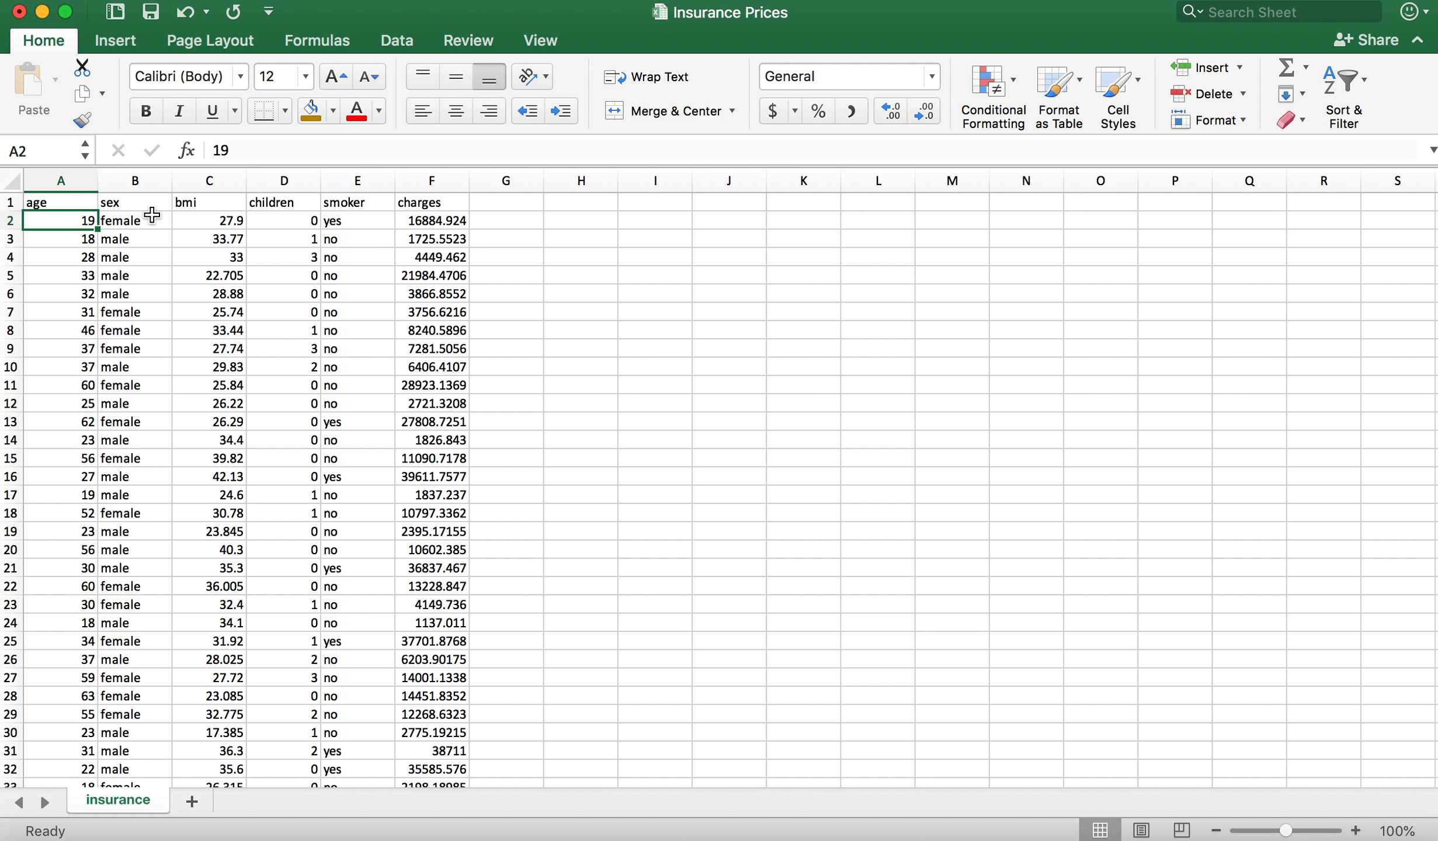
left_click(147, 219)
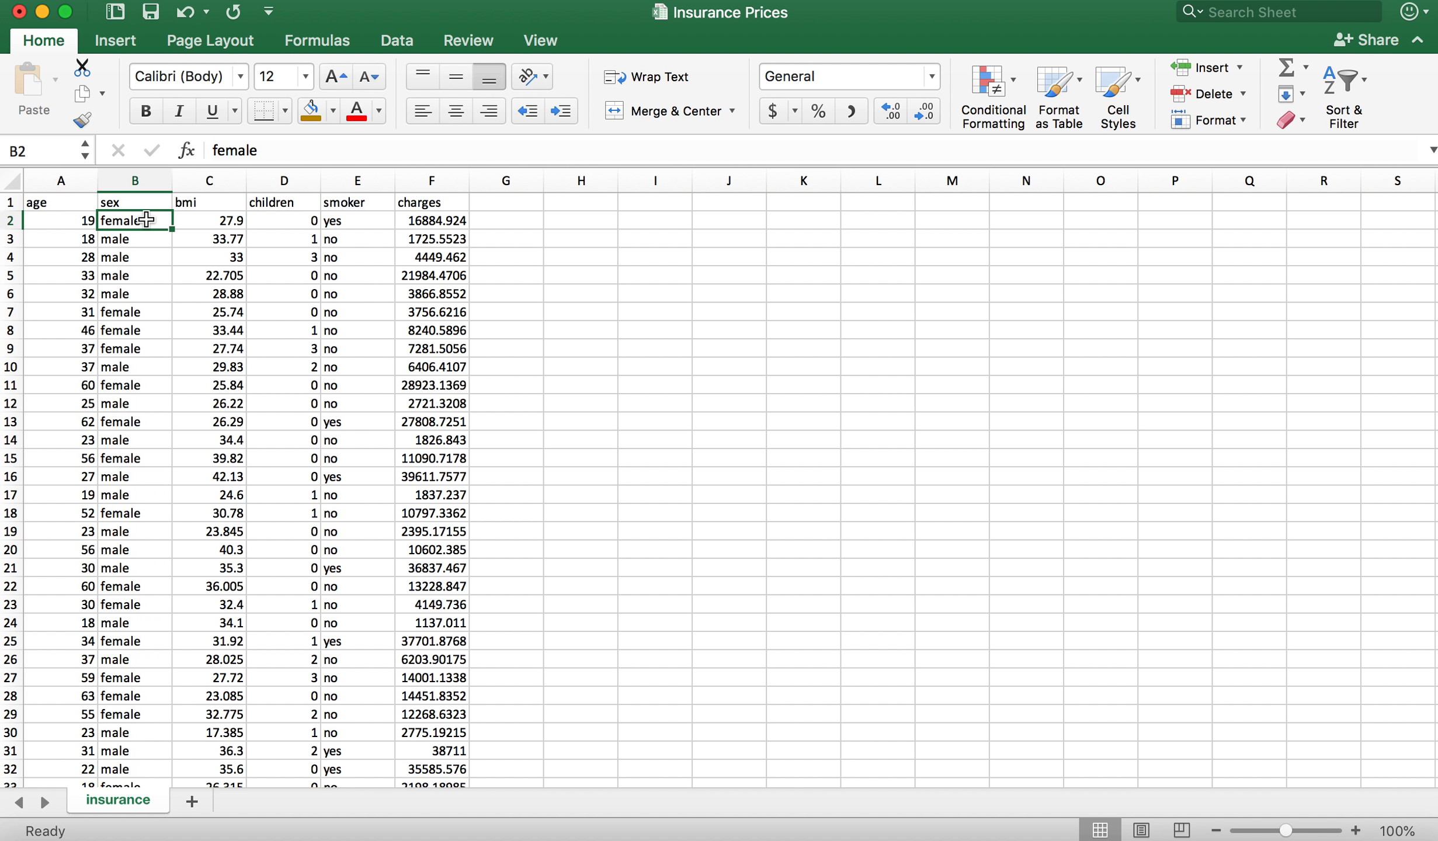
left_click(344, 225)
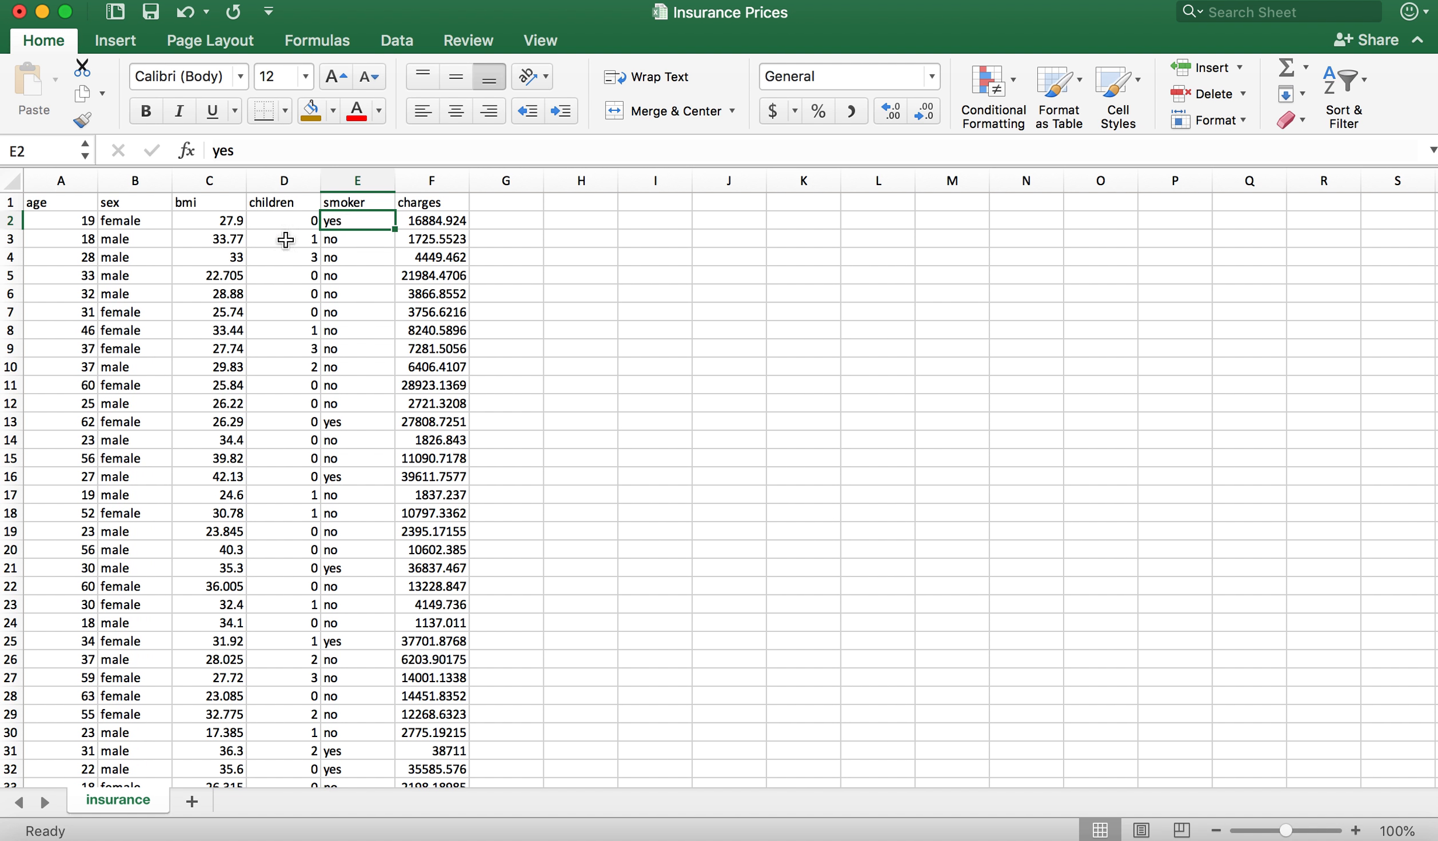
Step: Insert one blank column before the sex column and another before the smoker column
left_click(144, 222)
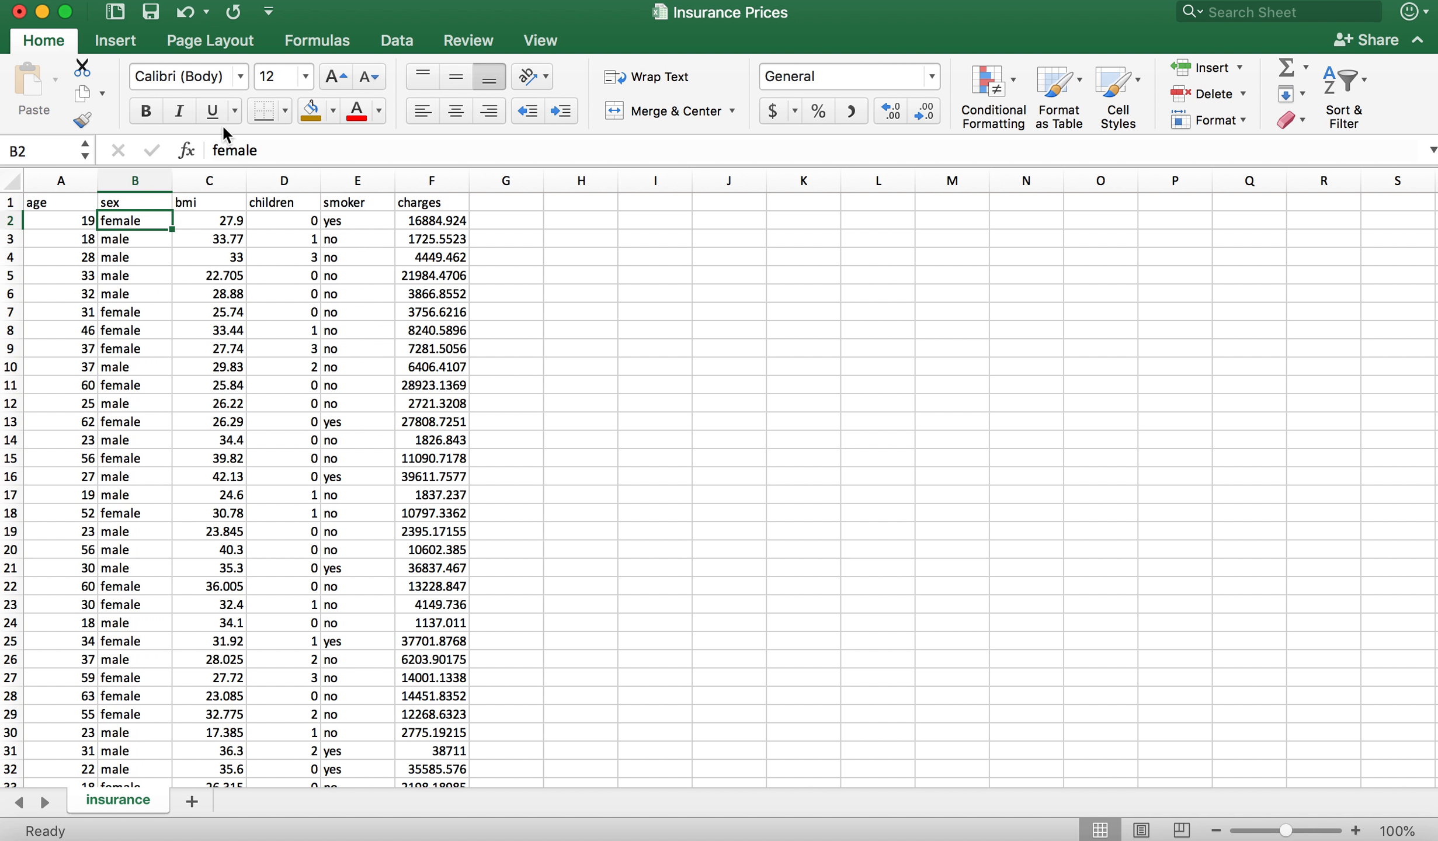
left_click(285, 2)
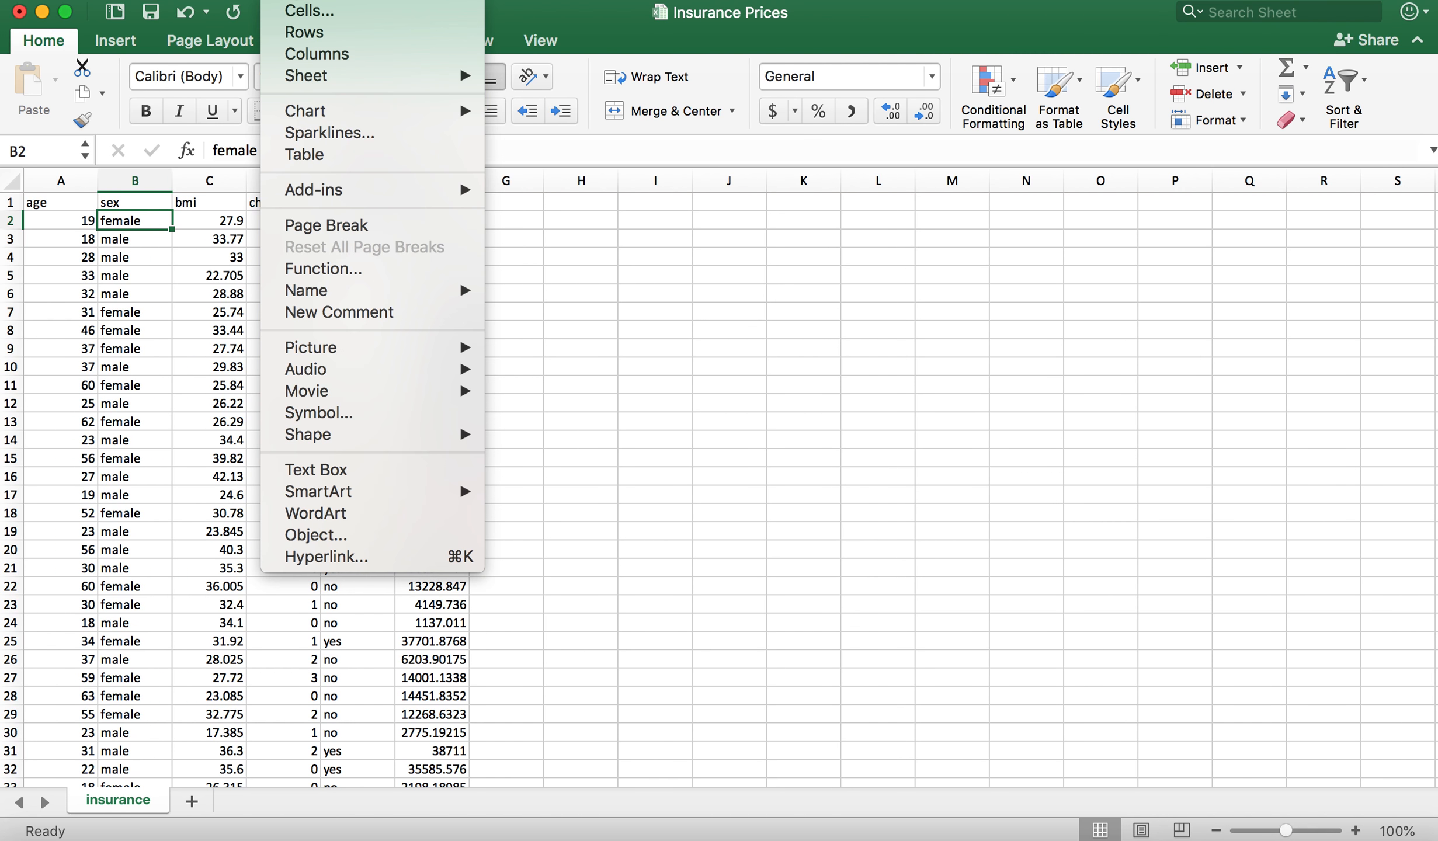
left_click(312, 53)
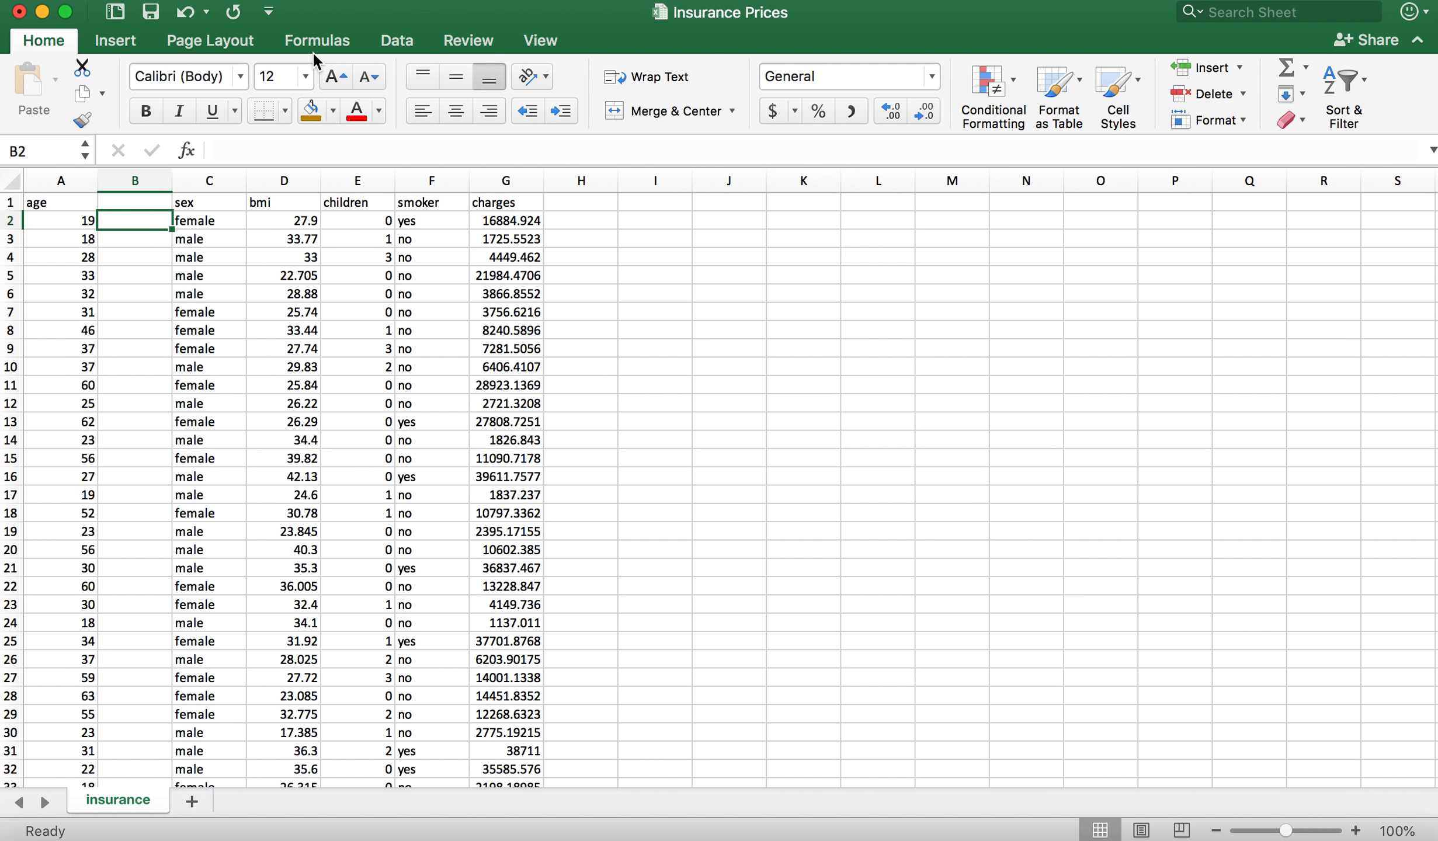
left_click(438, 224)
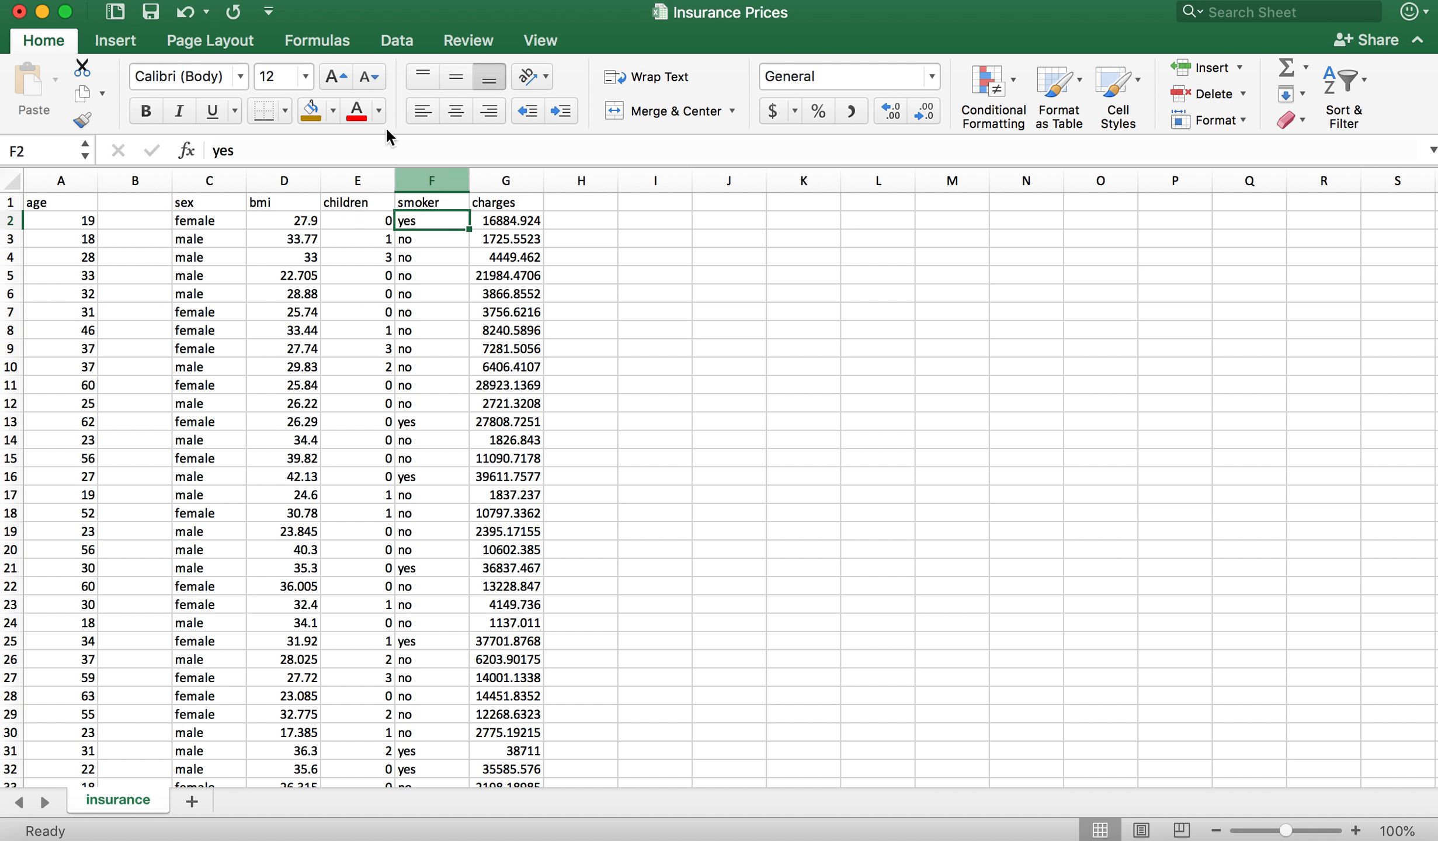
left_click(295, 1)
left_click(327, 58)
Step: Enter the headers Sex in B1 and Smoker in F1 for the two blank columns
left_click(141, 205)
type("Sex")
left_click(438, 199)
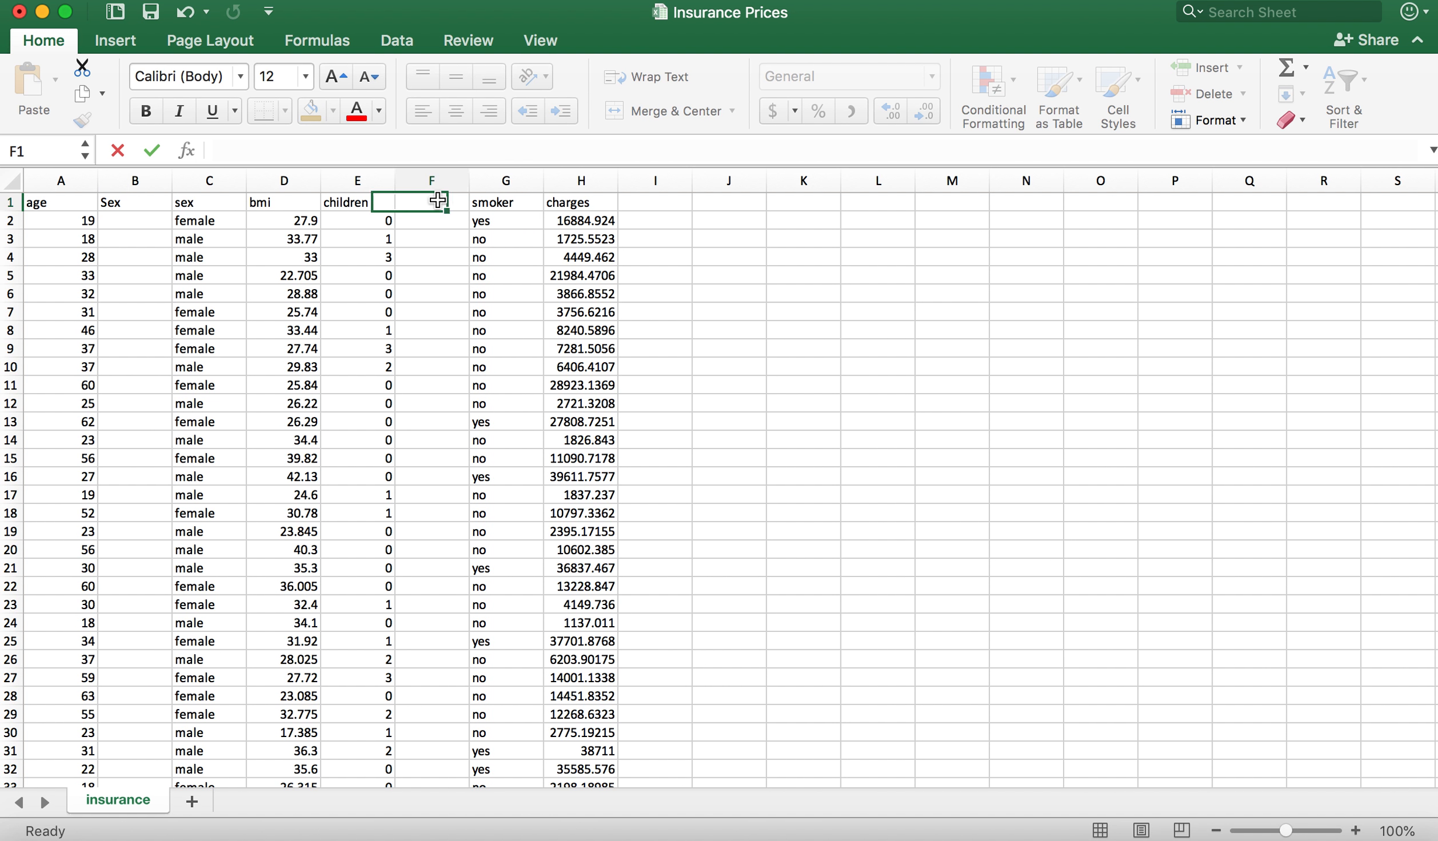
type("Smoke")
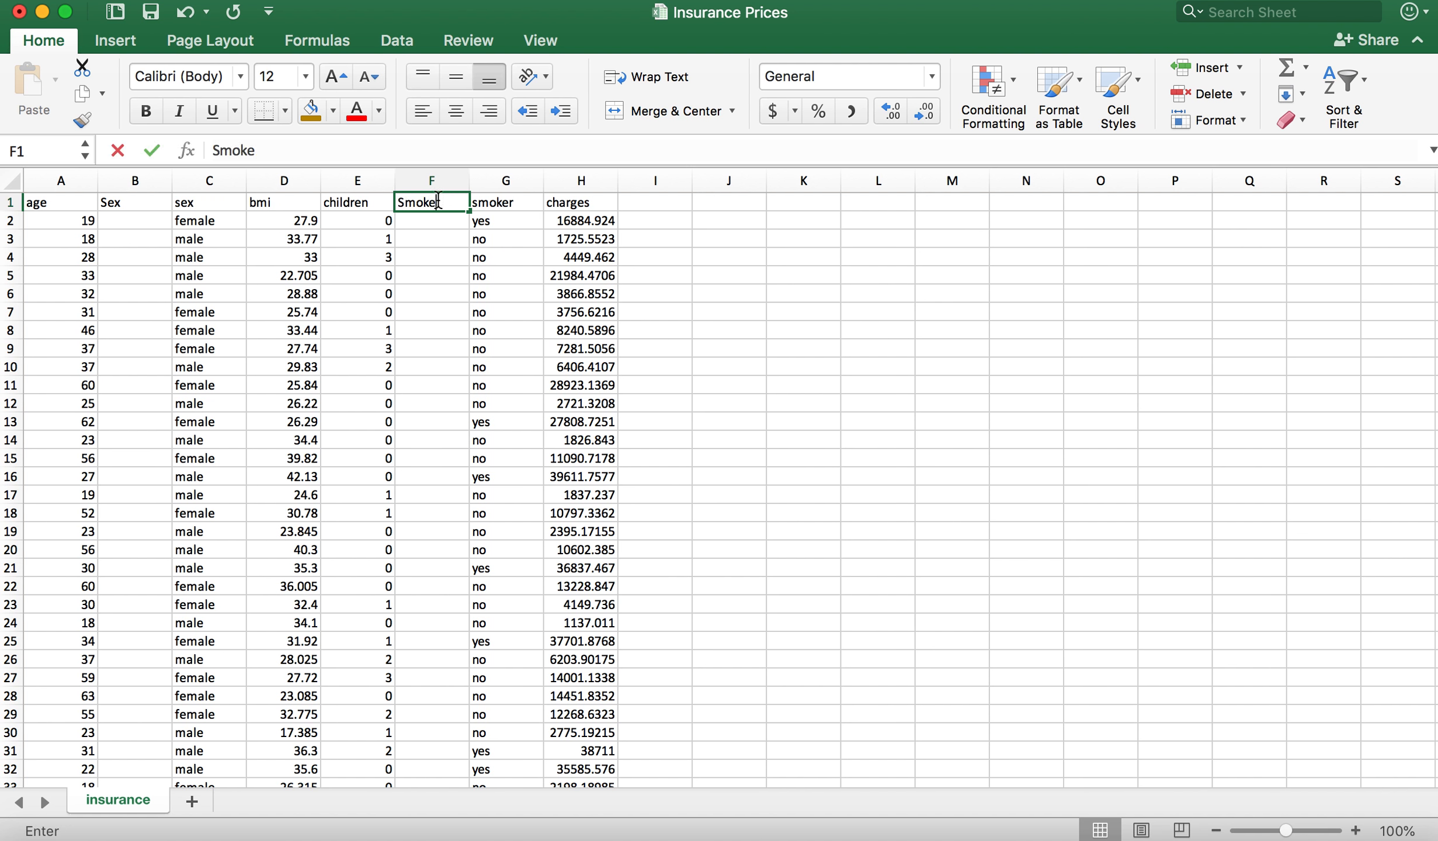
type("r")
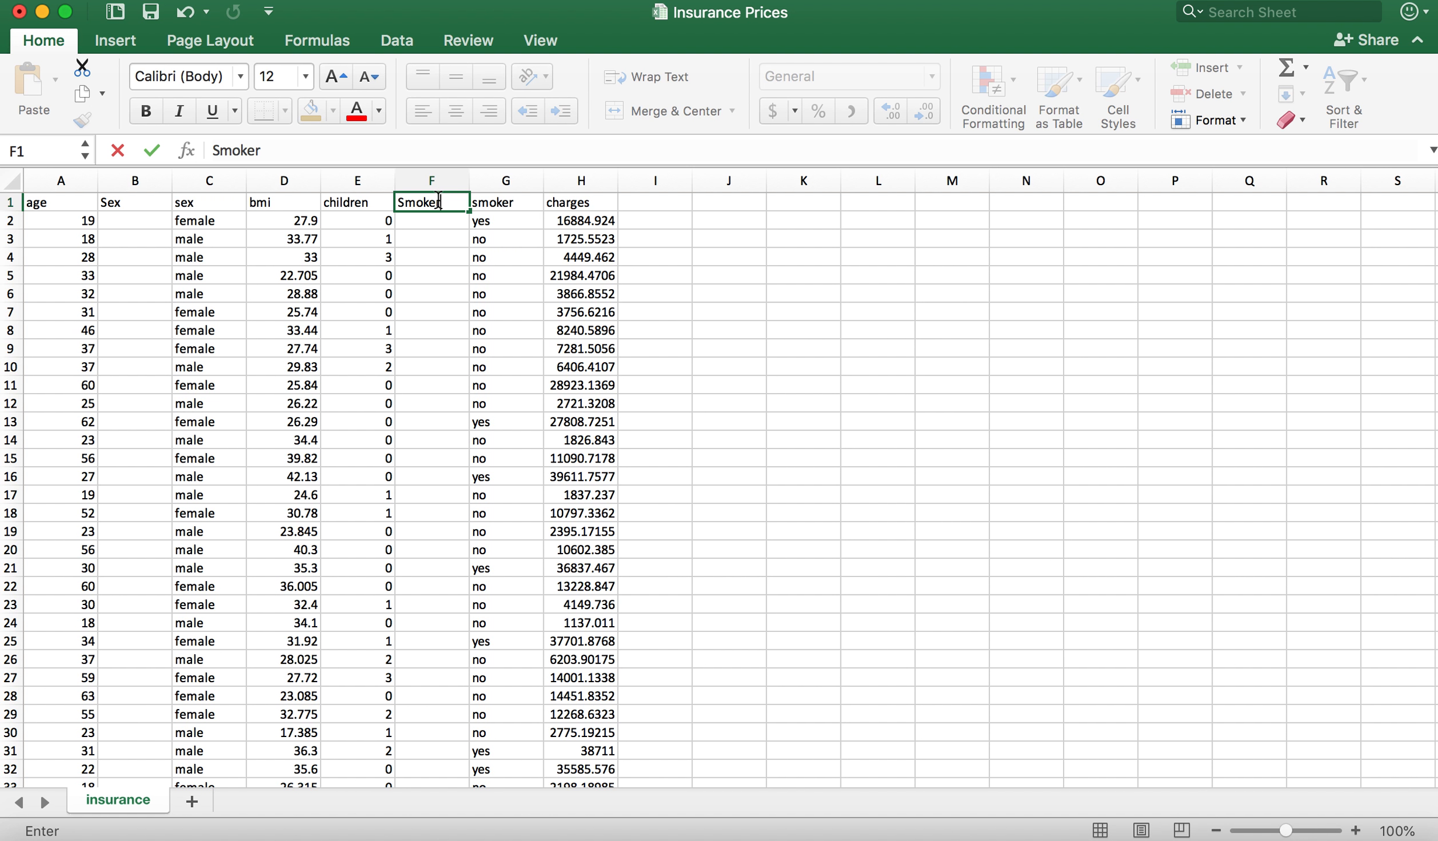
key("Return")
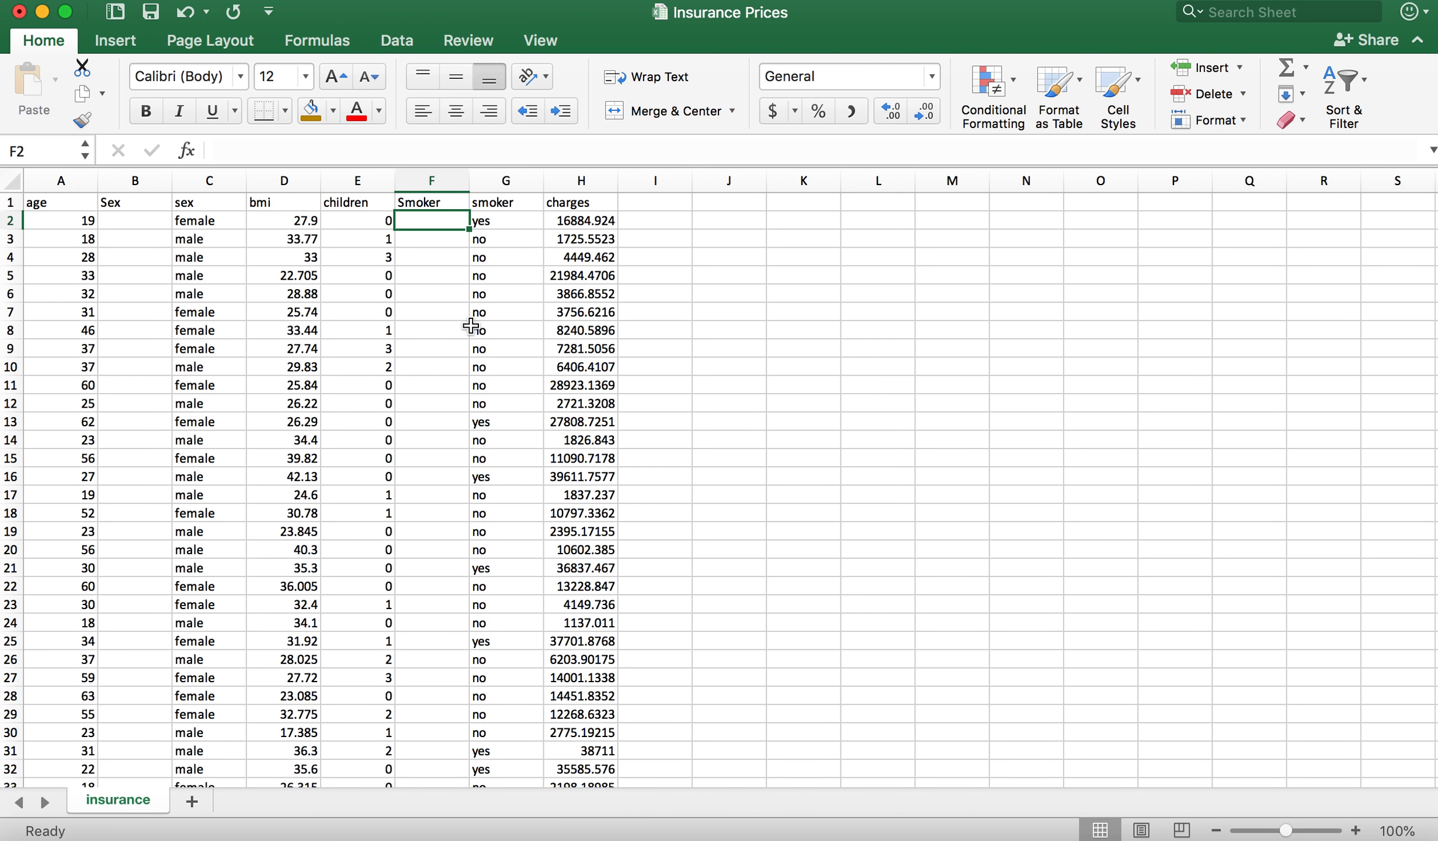
Step: Enter the formula =IF(C2="female",1,0) in cell B2 to code female as 1 and anything else as 0
left_click(139, 227)
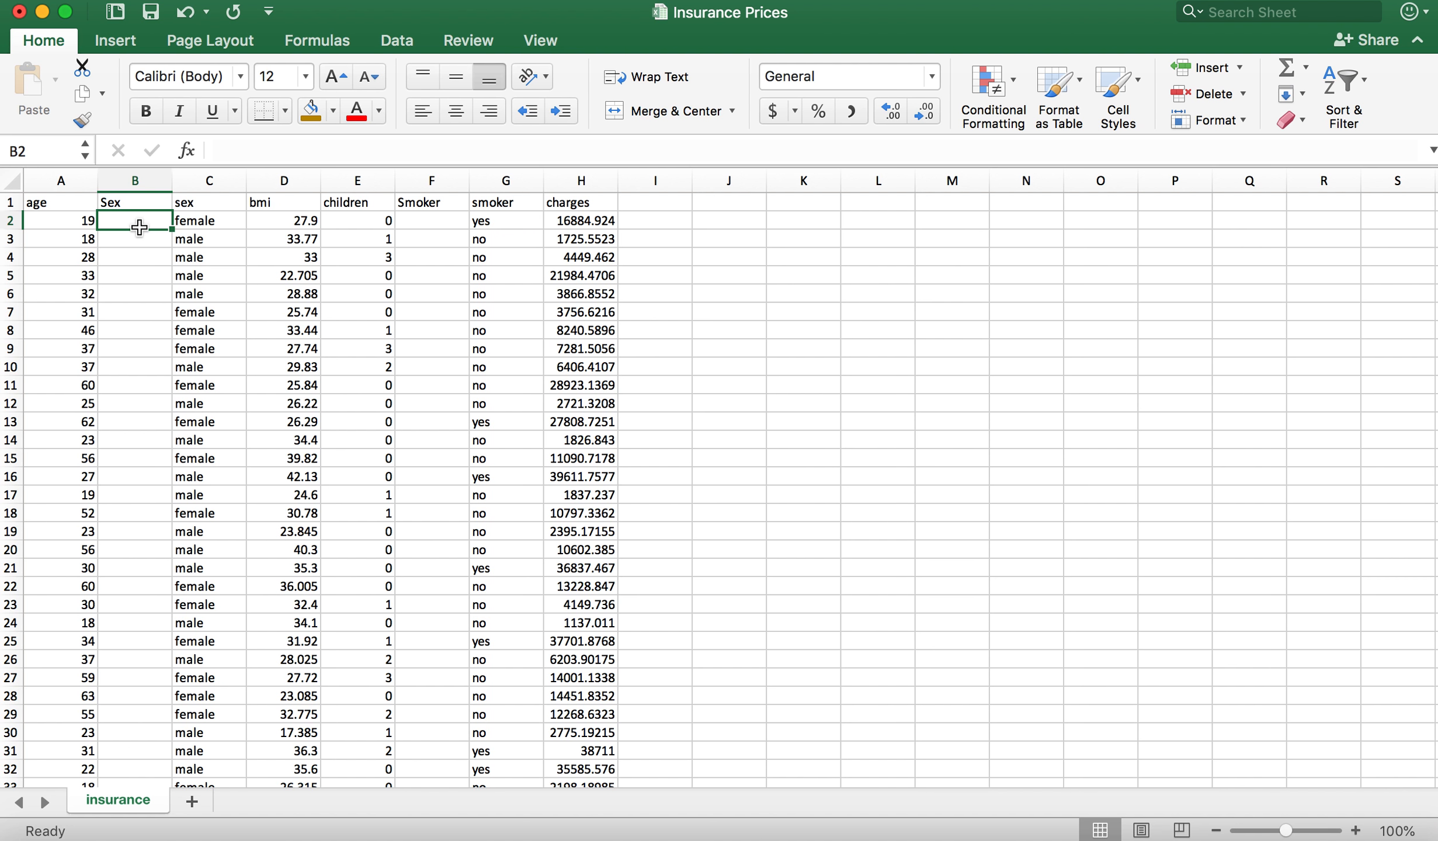
type("=")
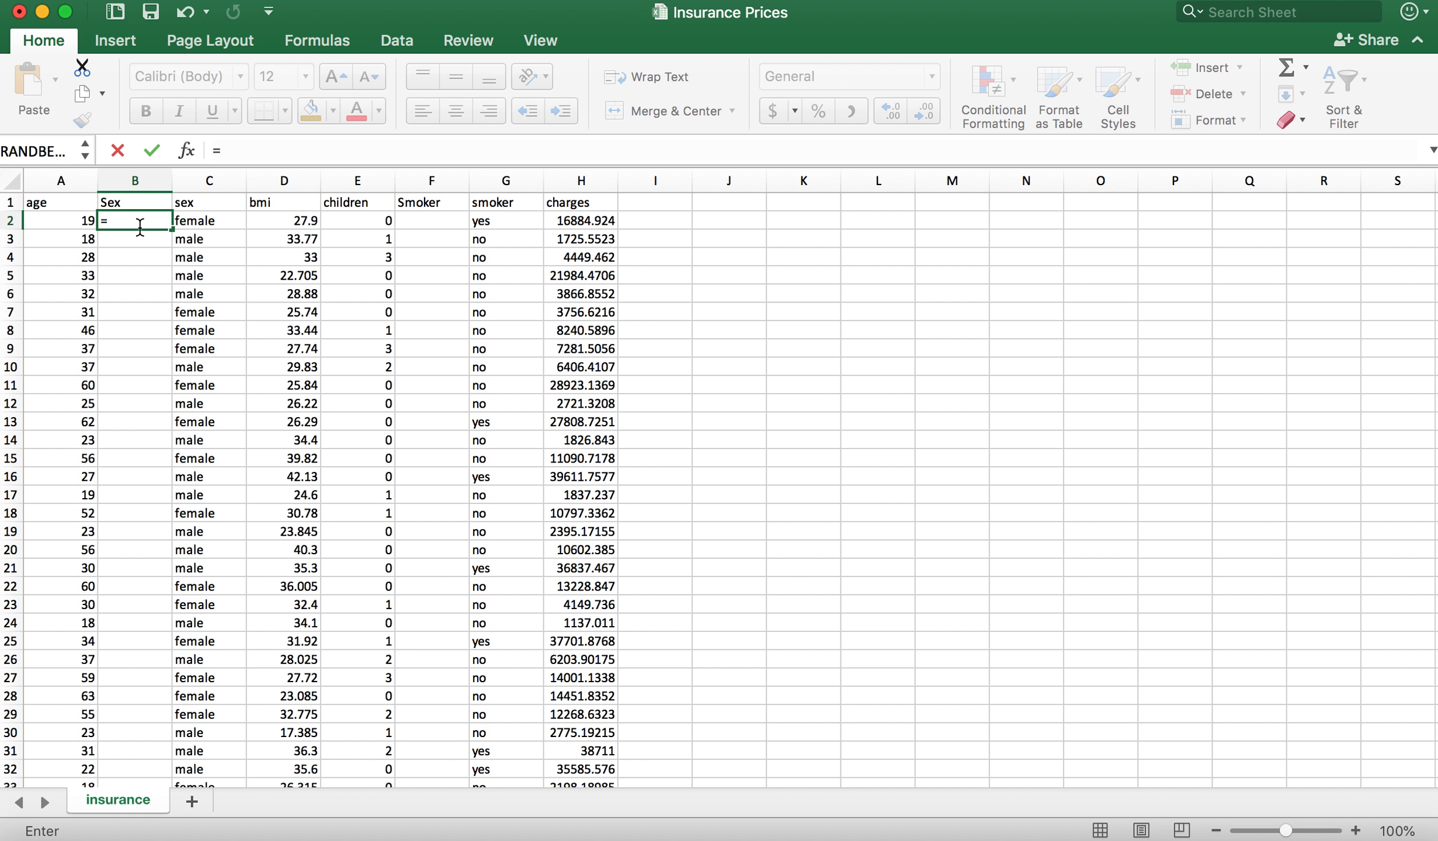
type("if(")
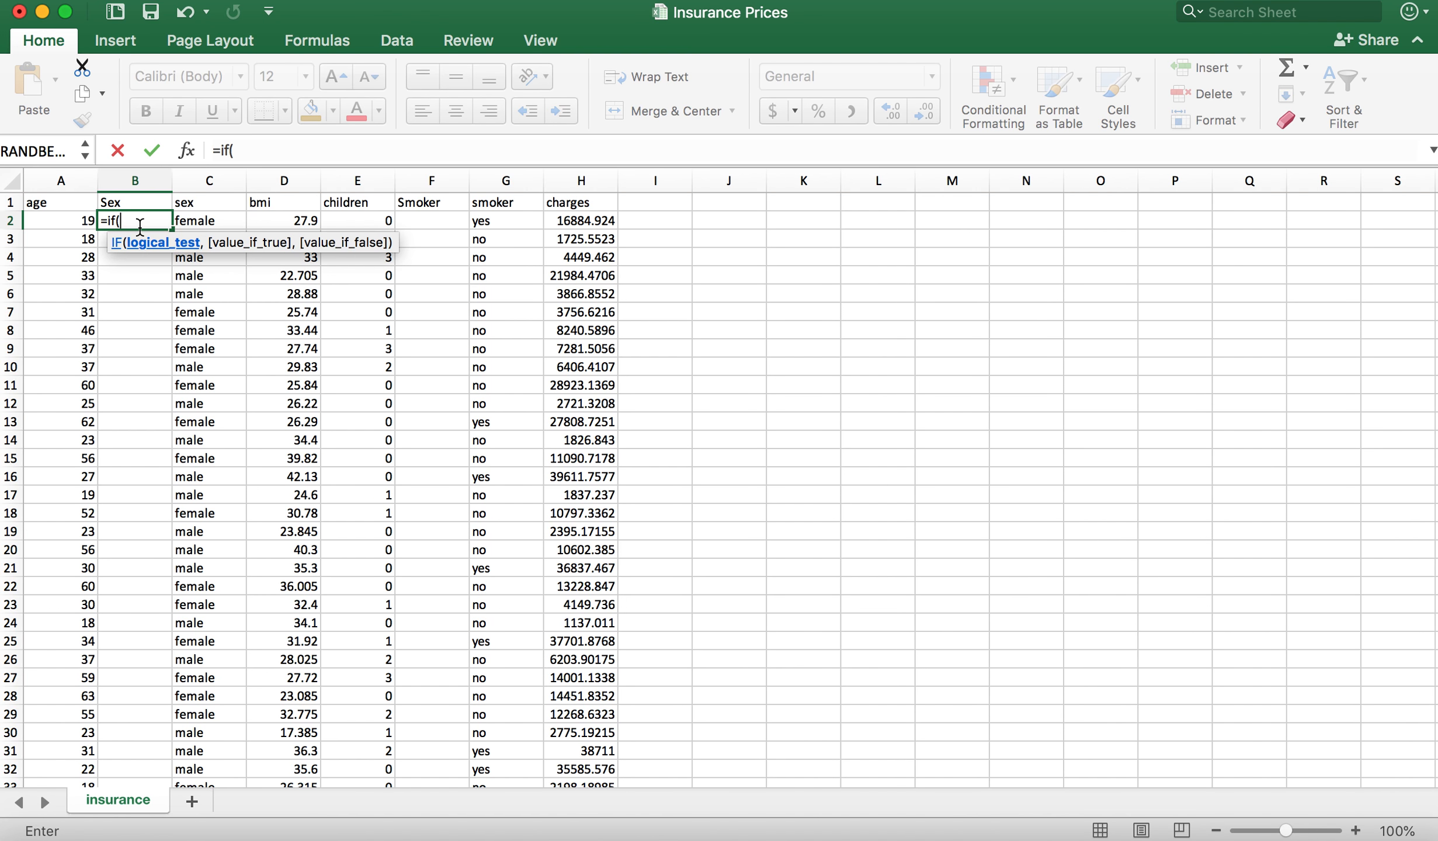
left_click(192, 220)
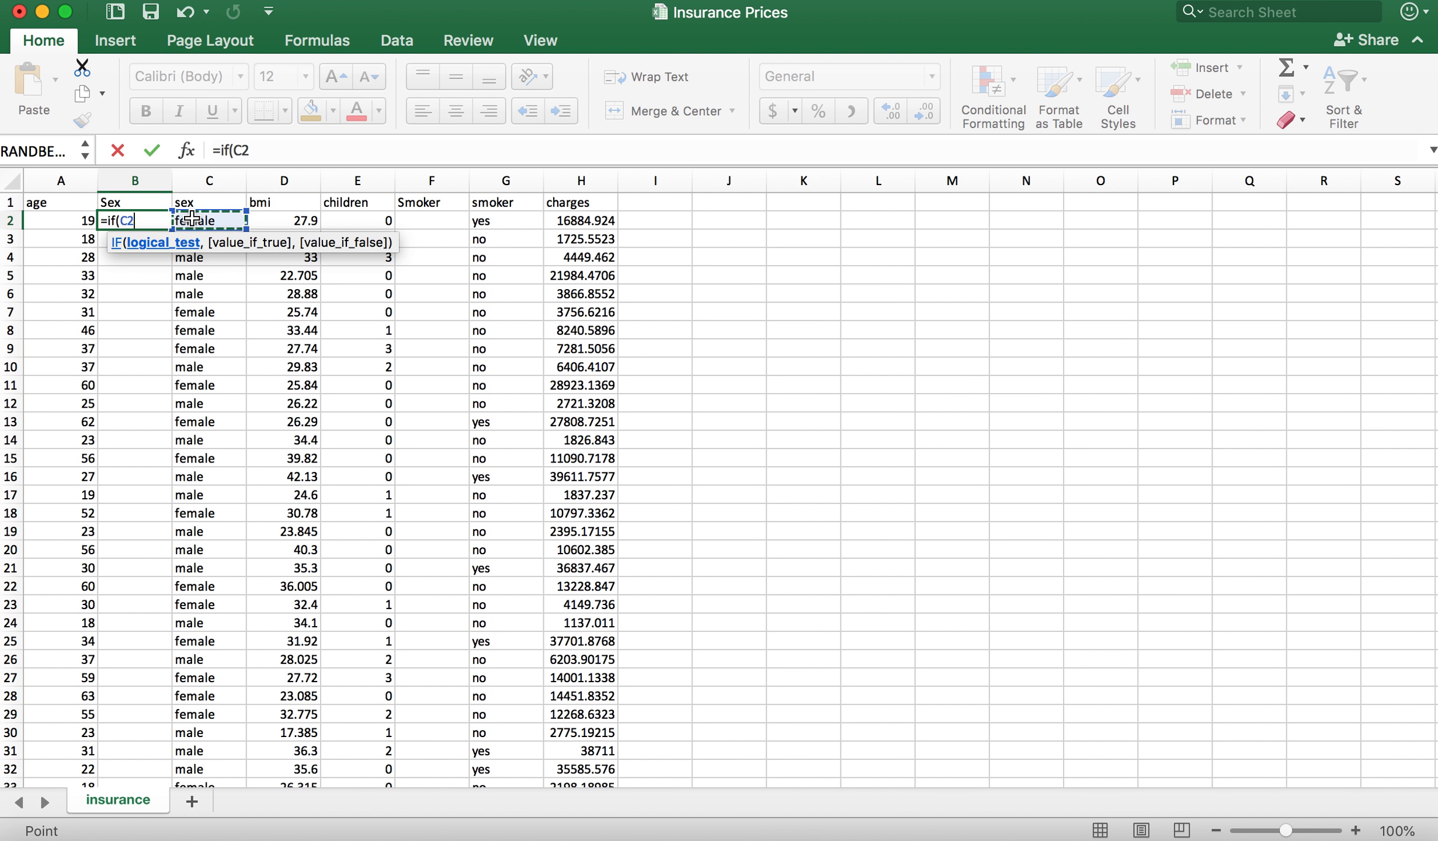
type("=\"")
type("female\"")
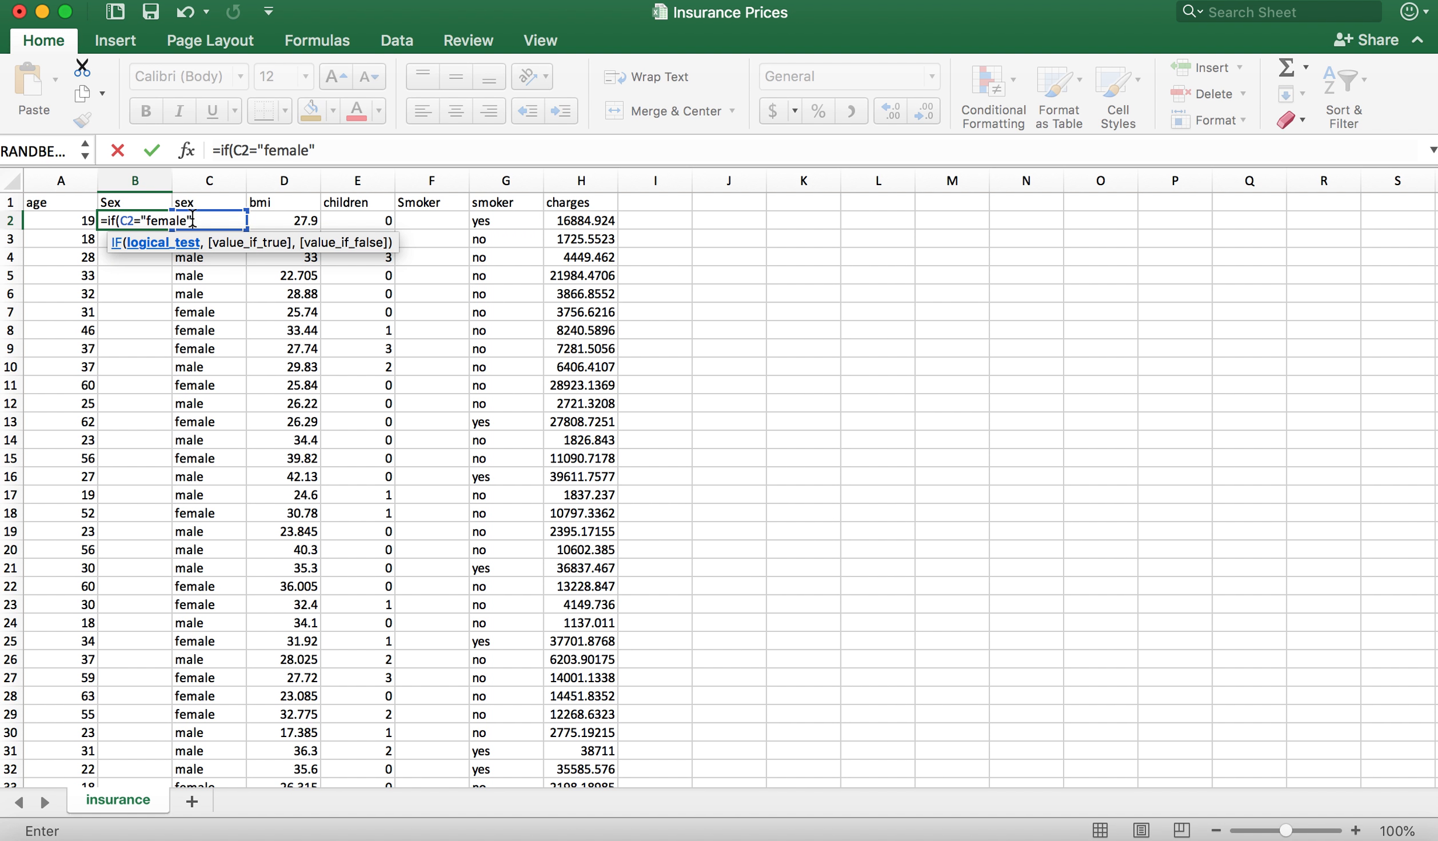
type(",")
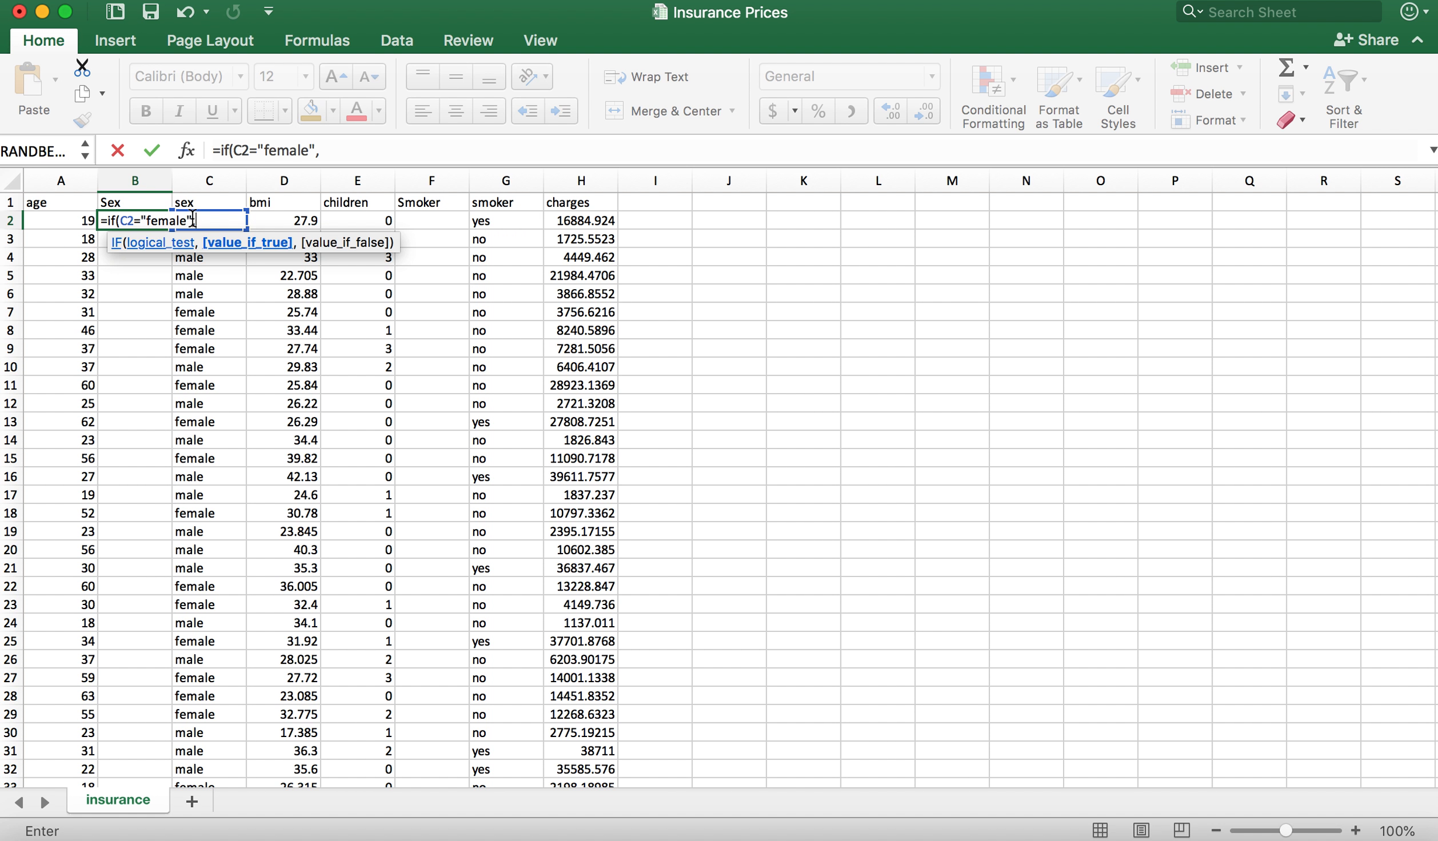
type("1,0")
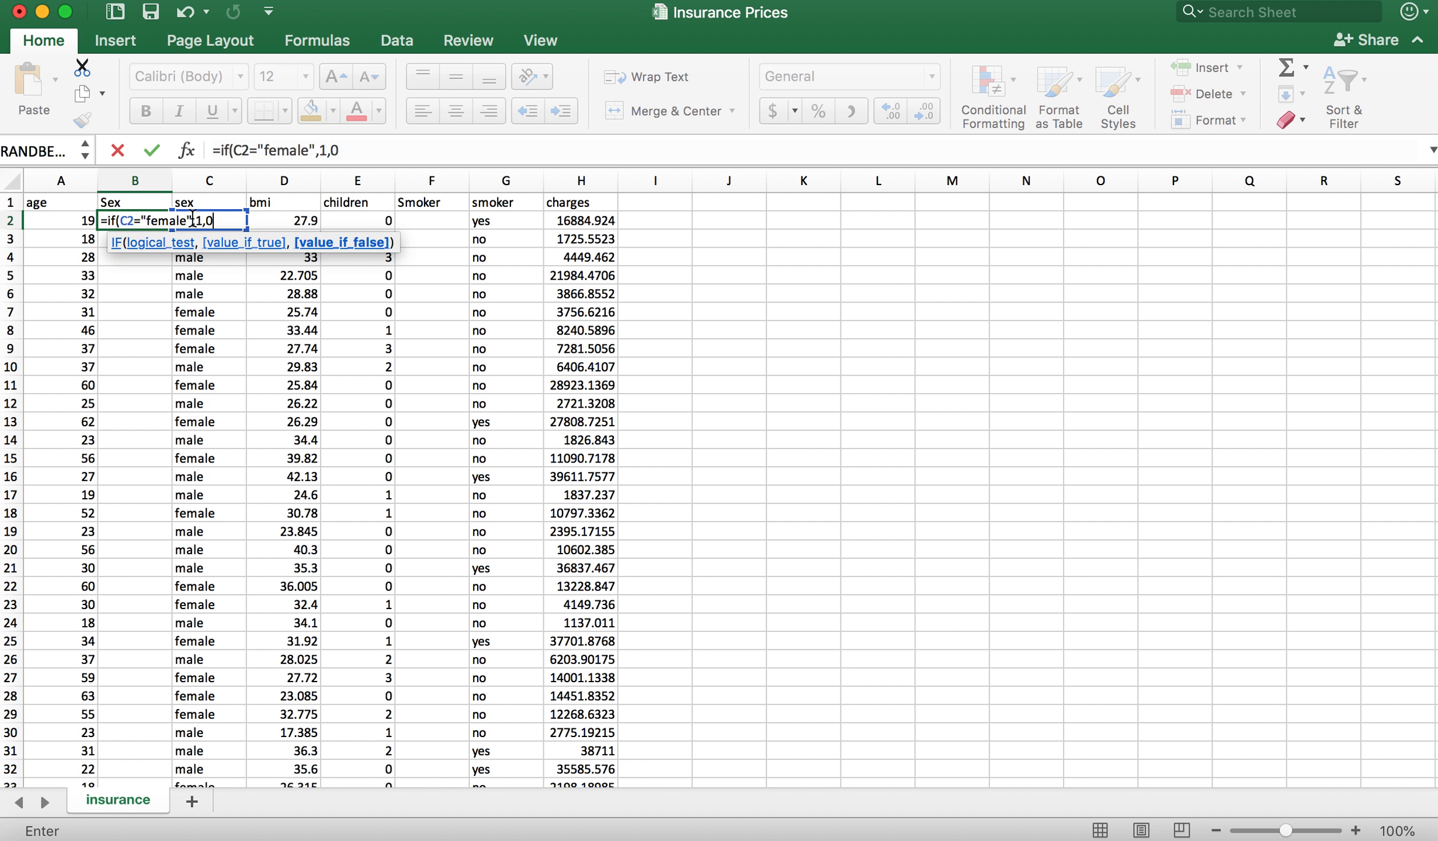
type(")")
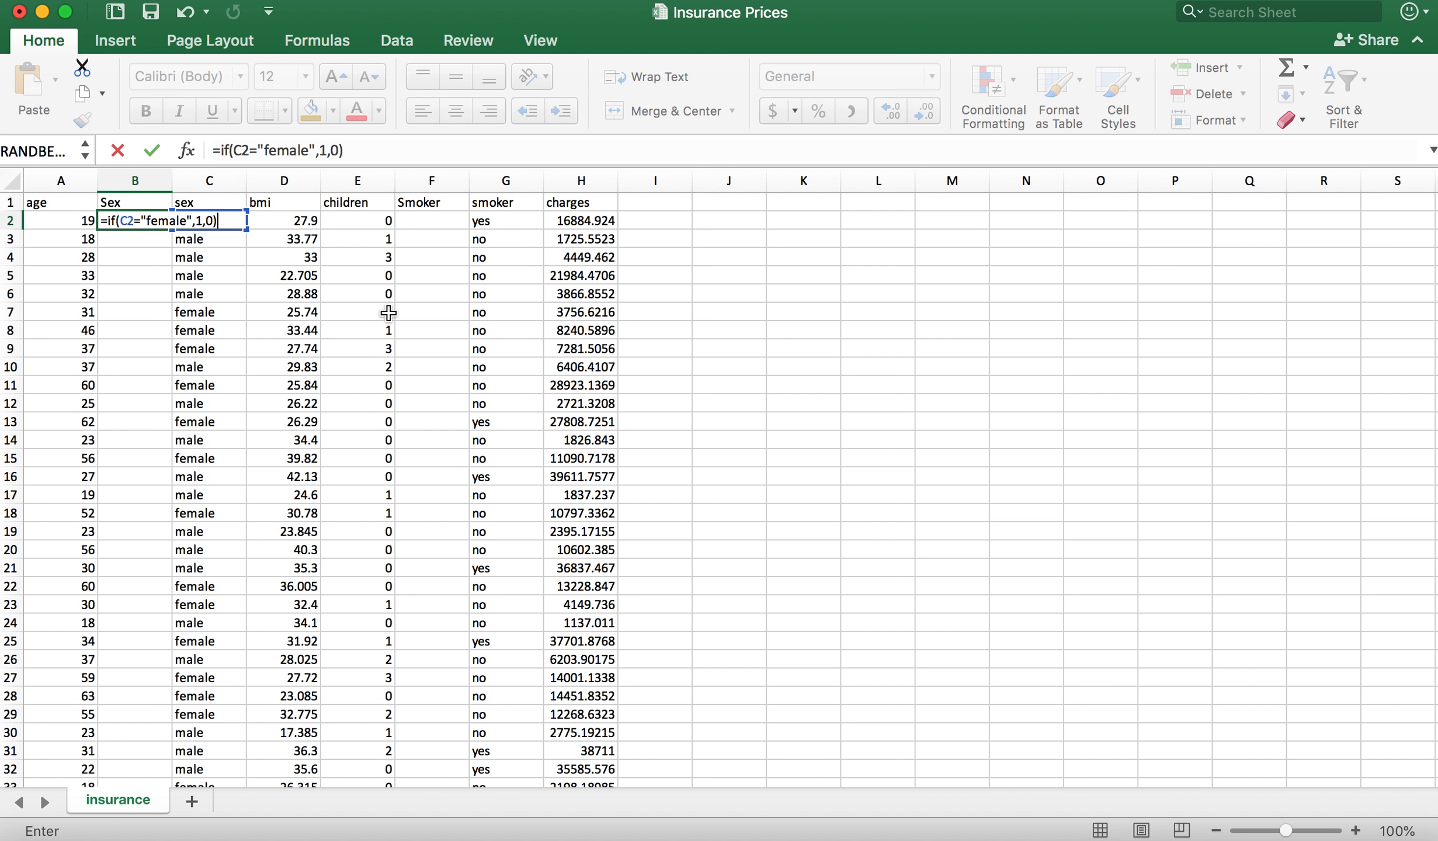
key("Return")
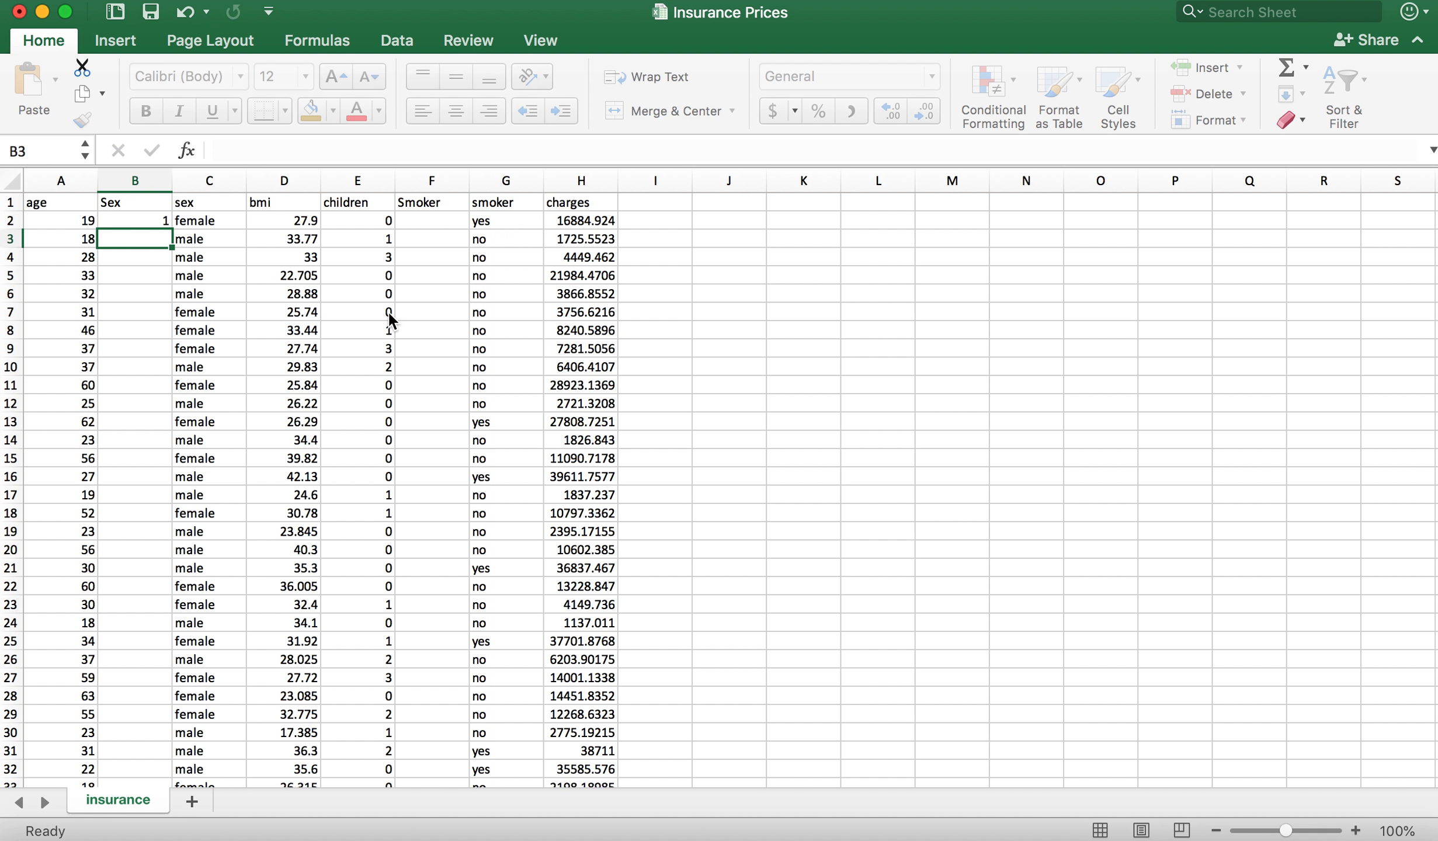
Step: Fill the B2 formula down to B3 and compare the coded values with the text in column C
left_click(137, 222)
left_click(202, 220)
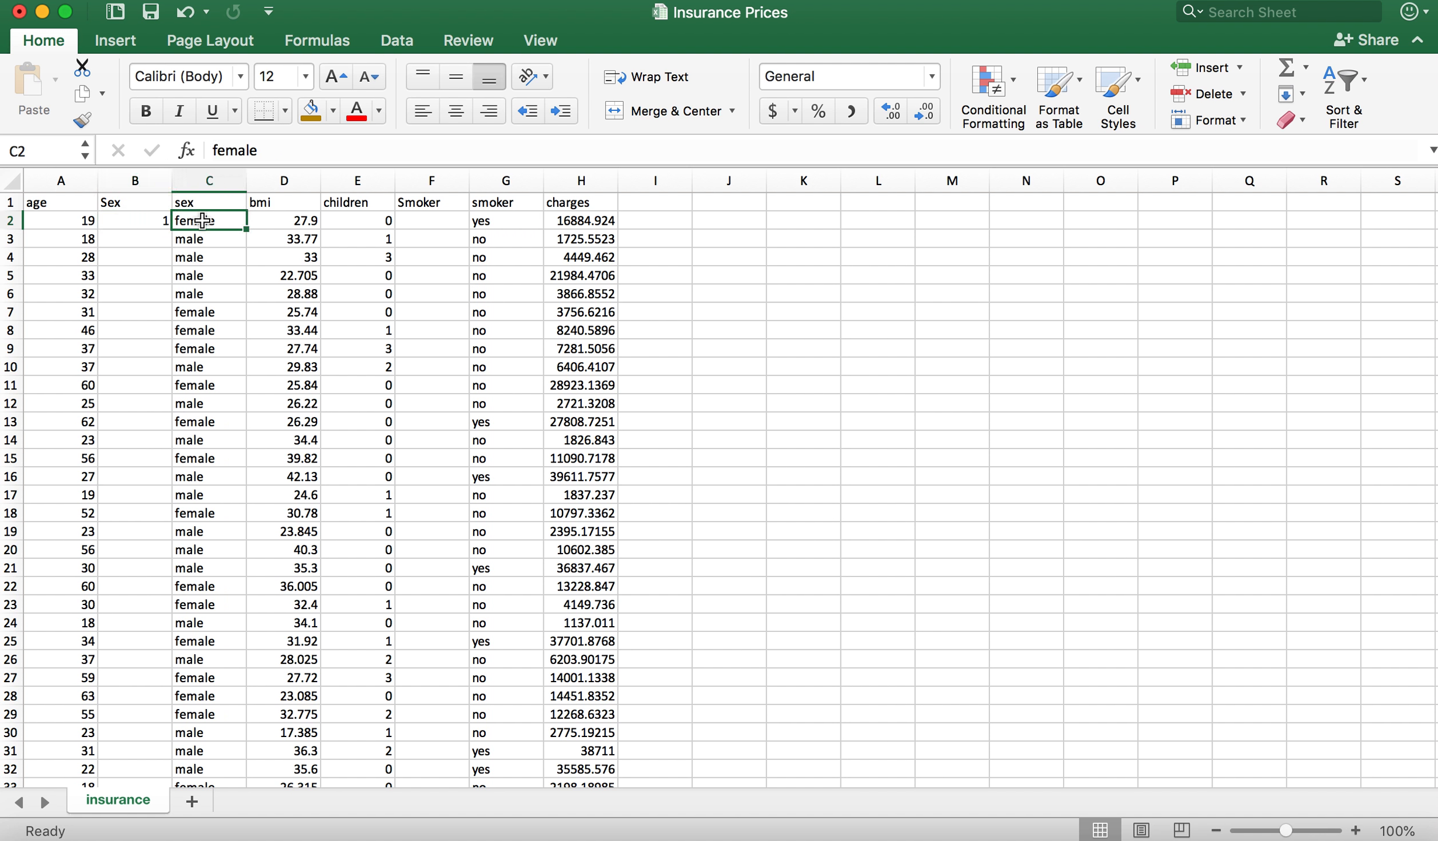
left_click(142, 222)
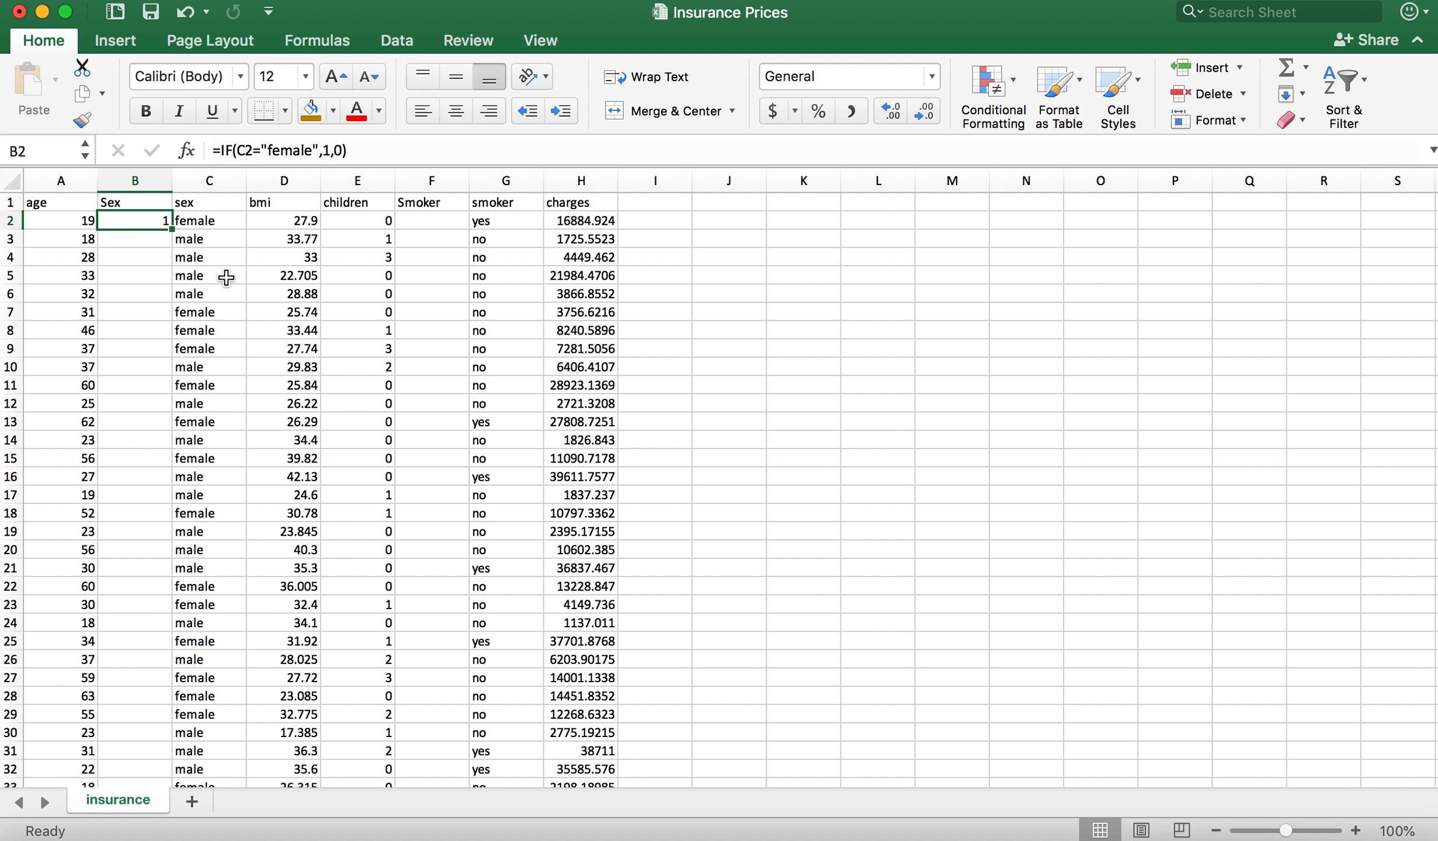
left_click_drag(171, 231, 164, 250)
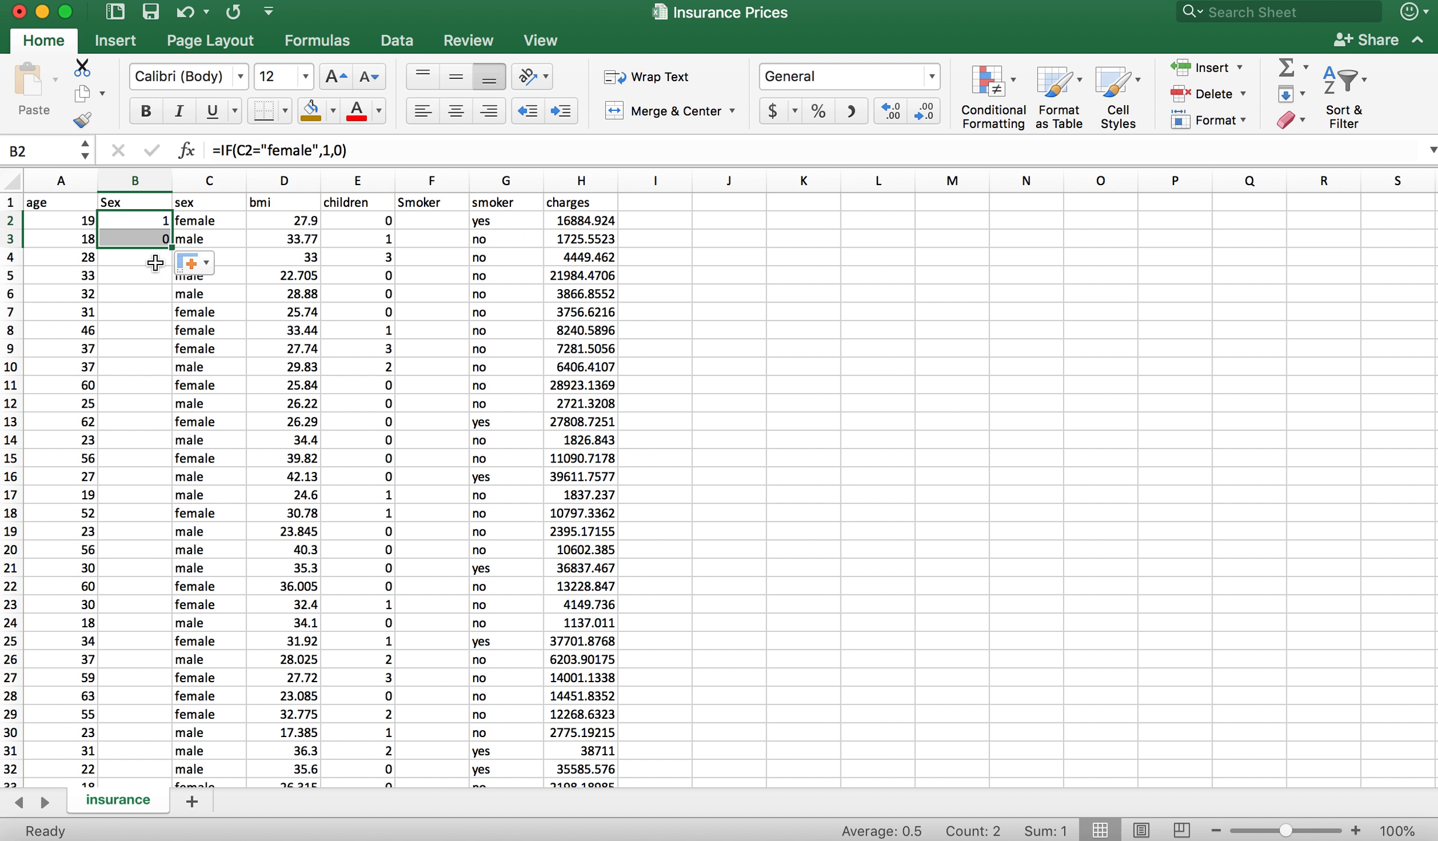
left_click(153, 260)
left_click(211, 236)
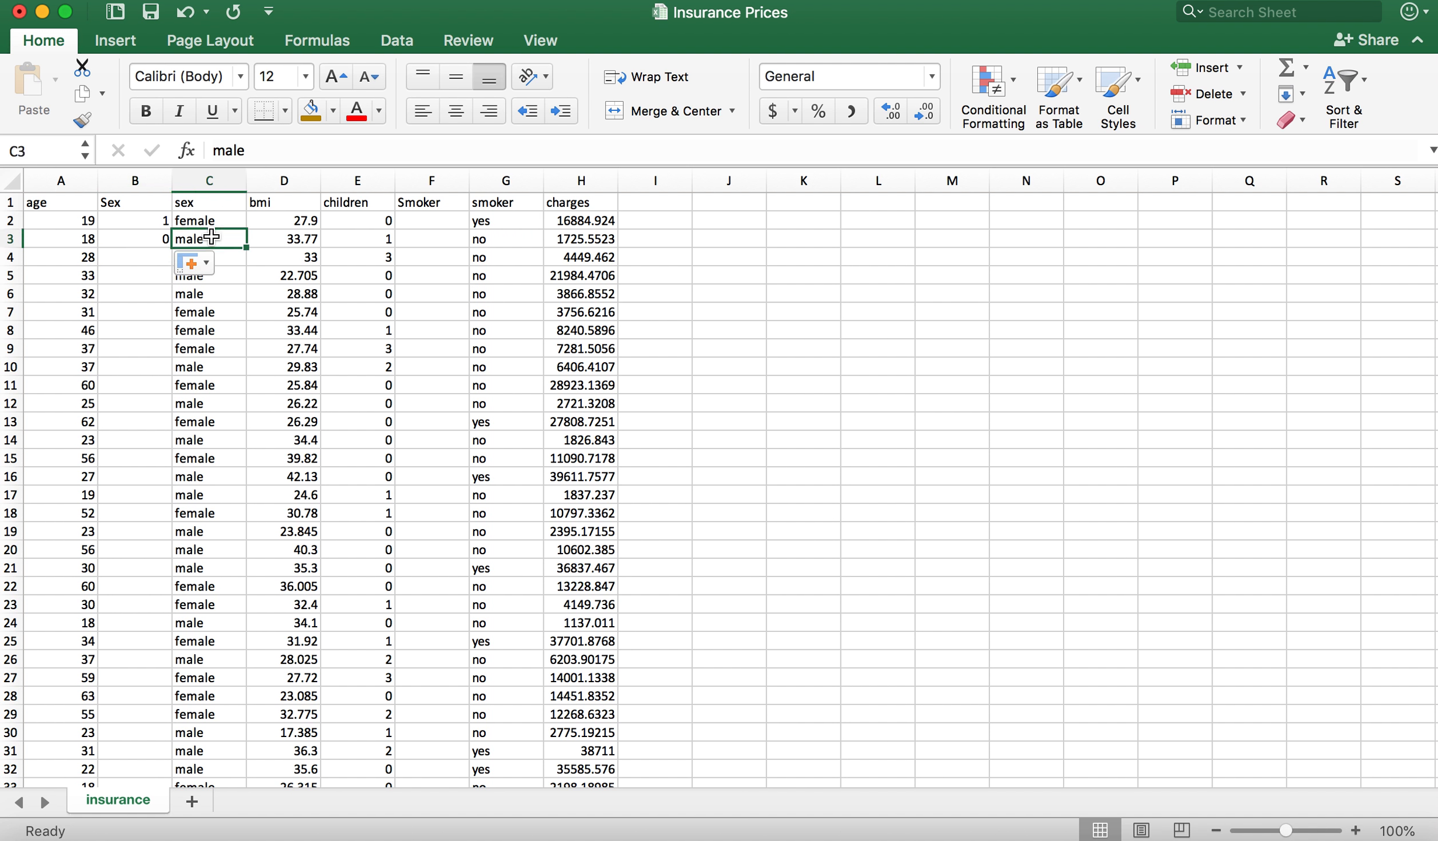
Step: Fill the Sex formula from B2:B3 down column B through the last data row
left_click(146, 237)
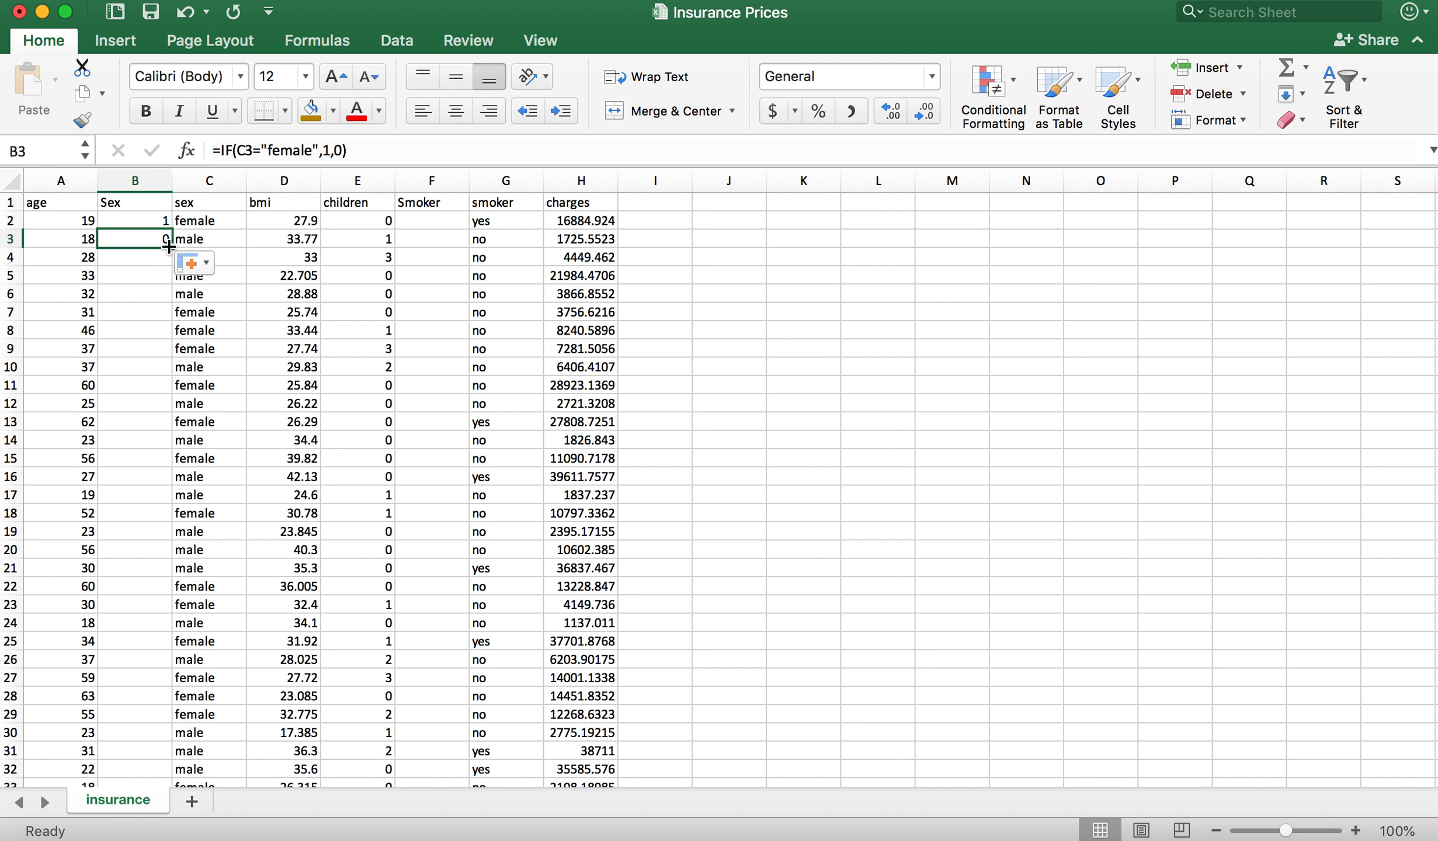
left_click_drag(149, 221, 172, 242)
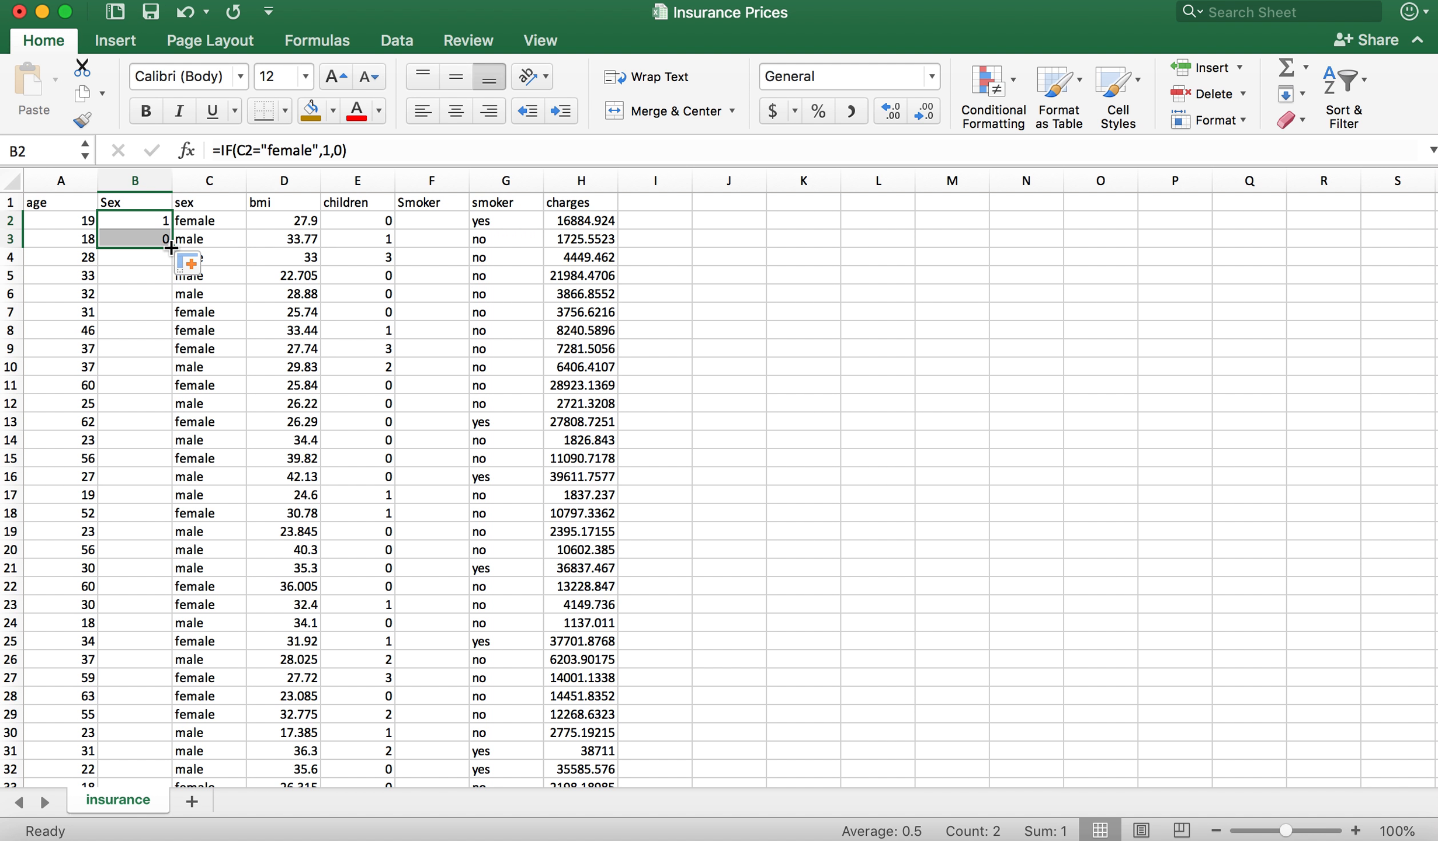
double_click(170, 248)
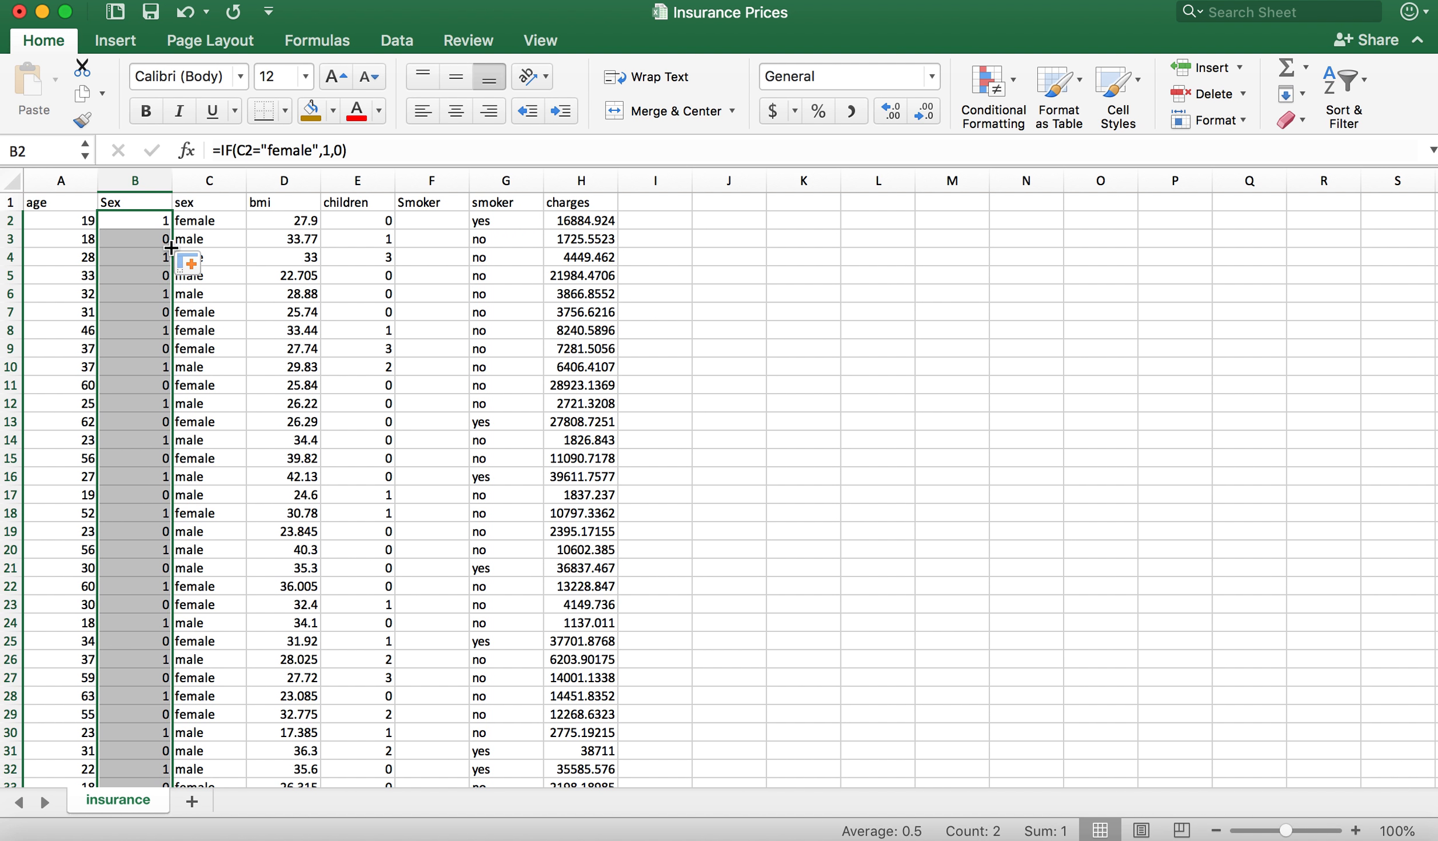
left_click(238, 320)
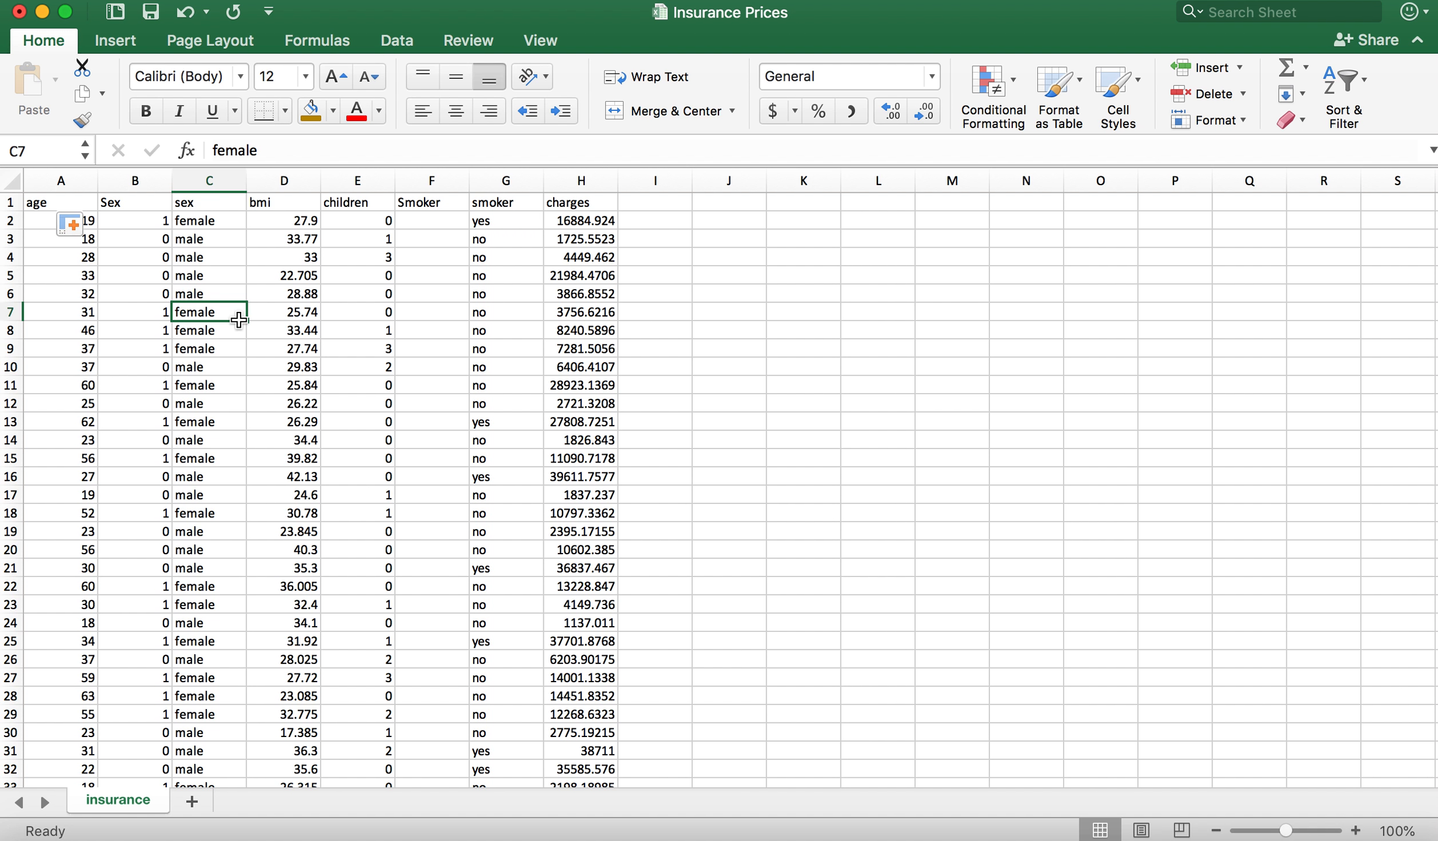
Step: Enter the formula =IF(G2="yes", 1,0) in cell F2 to code smokers as 1 and anything else as 0
left_click(430, 219)
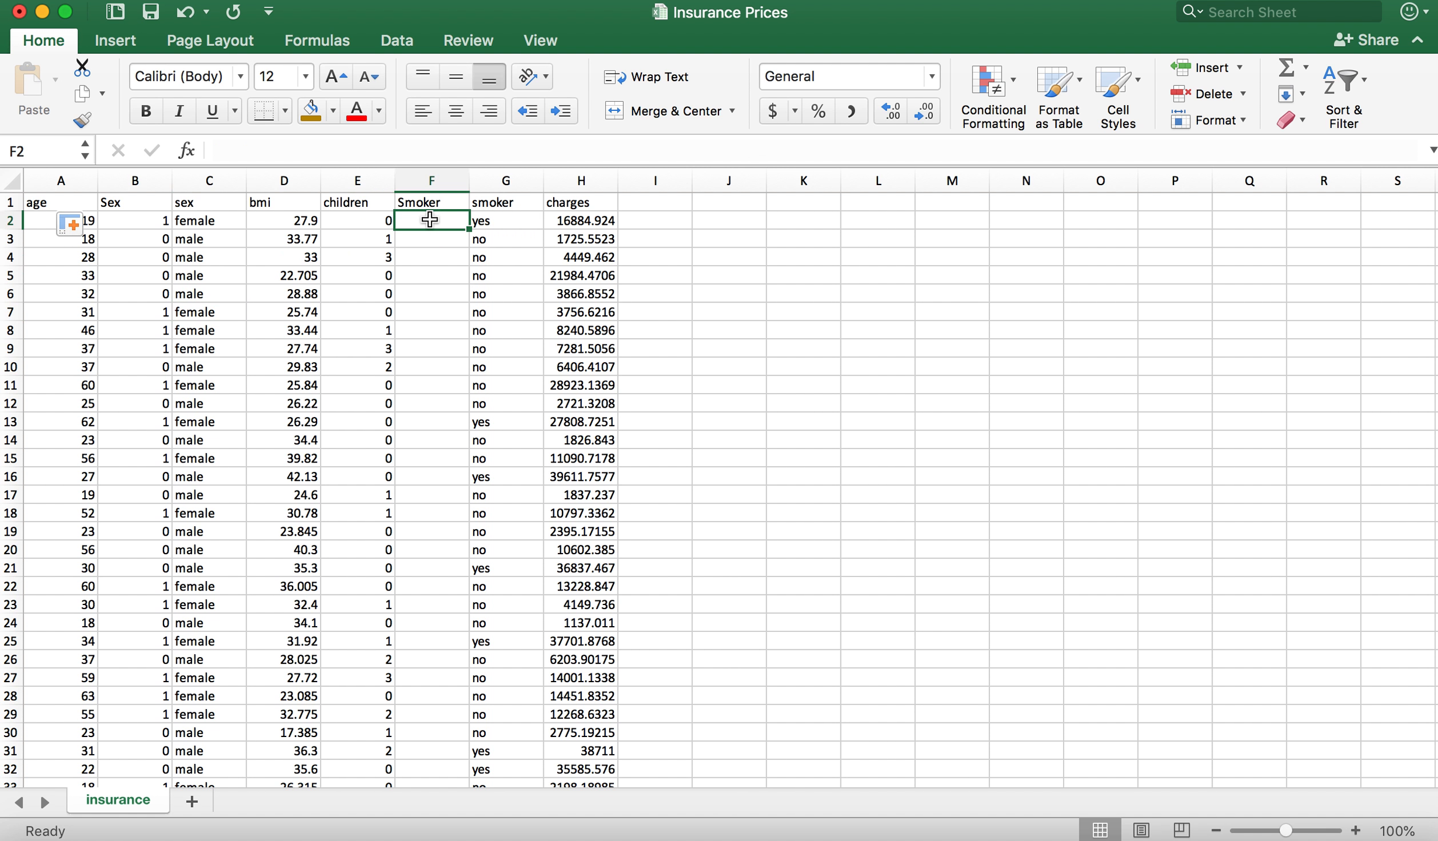
type("=")
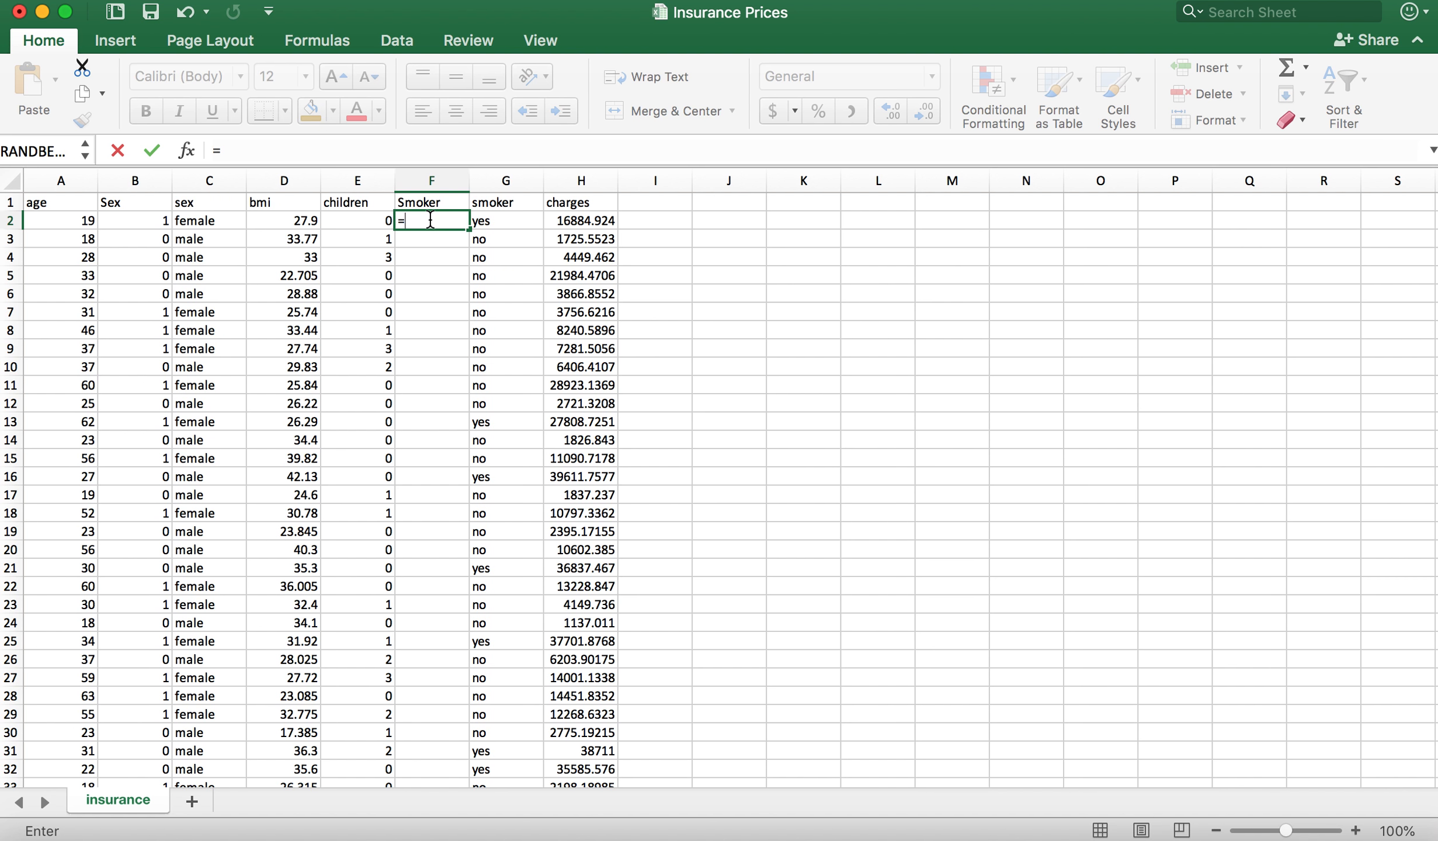
type("if(")
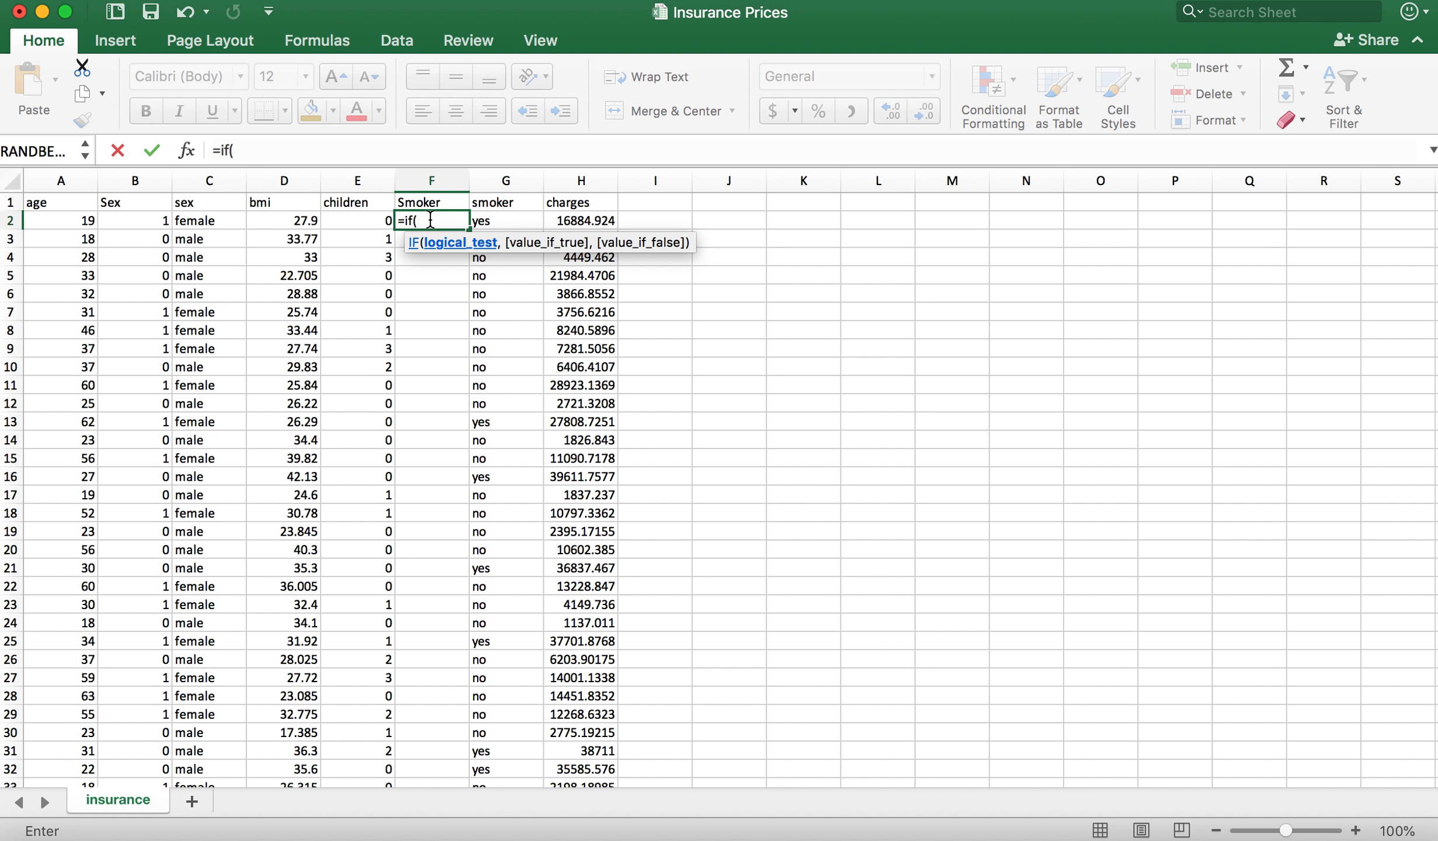
left_click(494, 220)
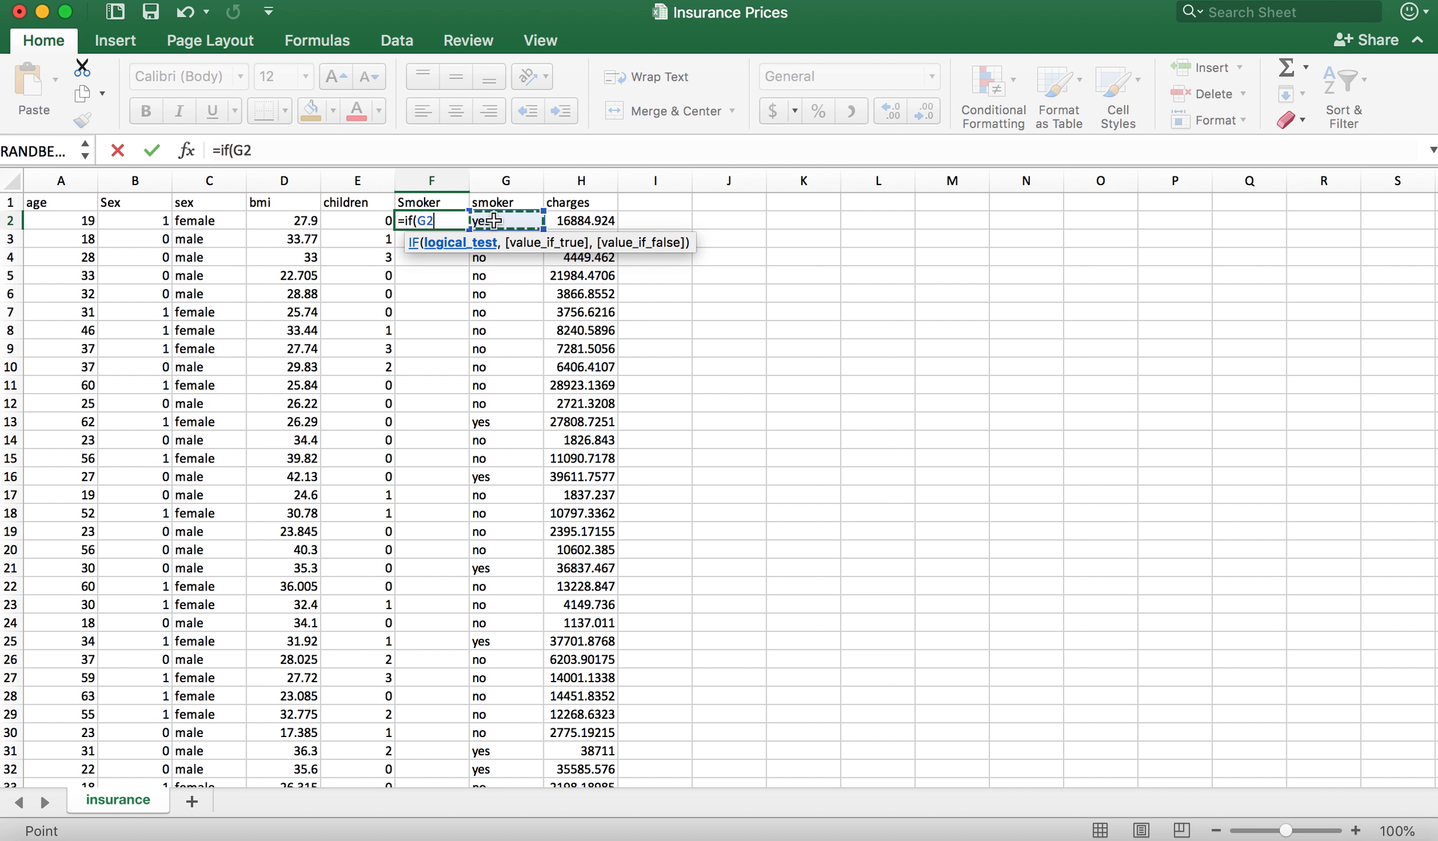
type("=\"yes\"")
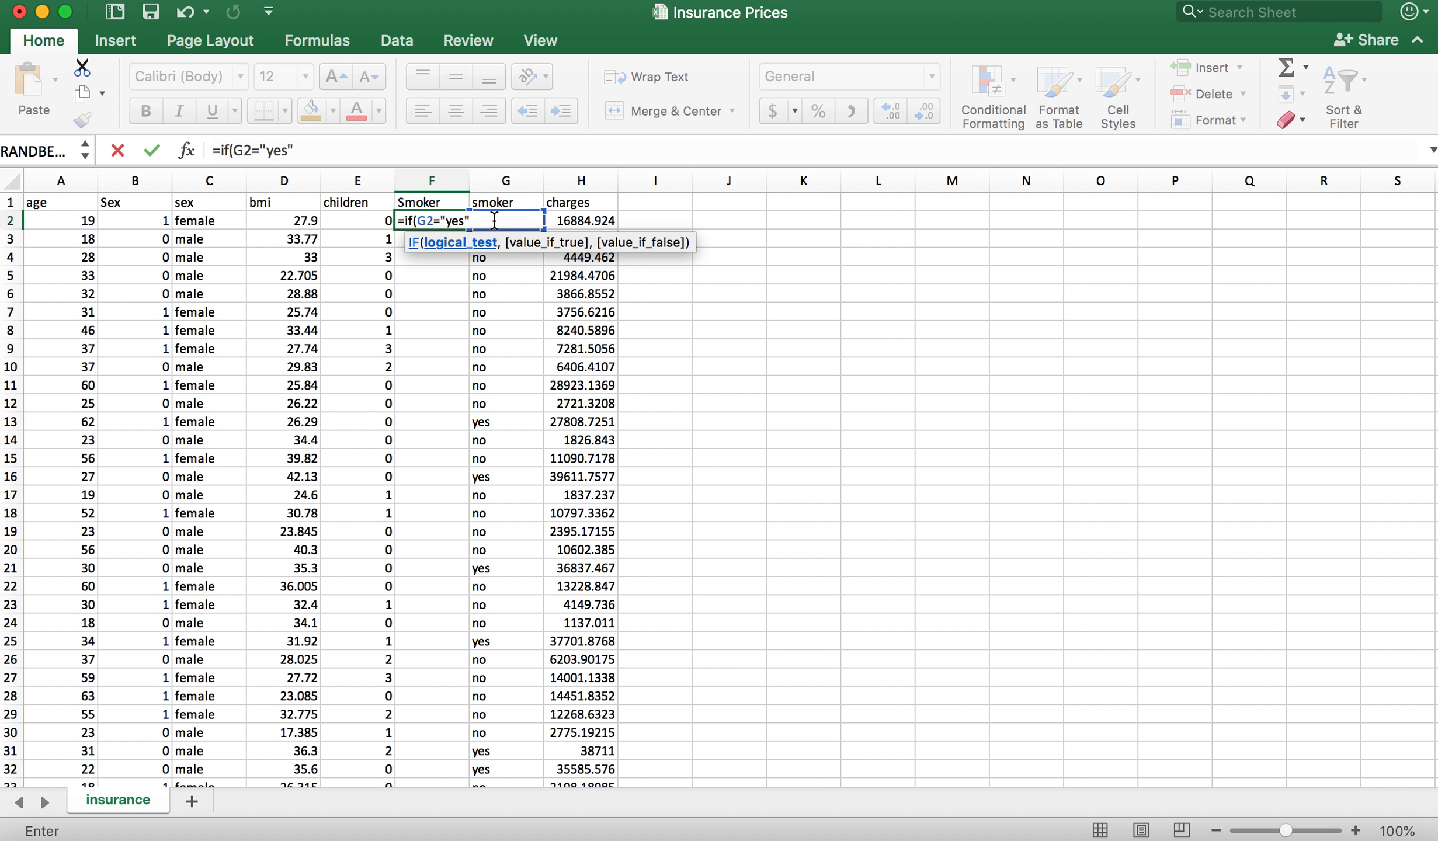
type(", 1,0")
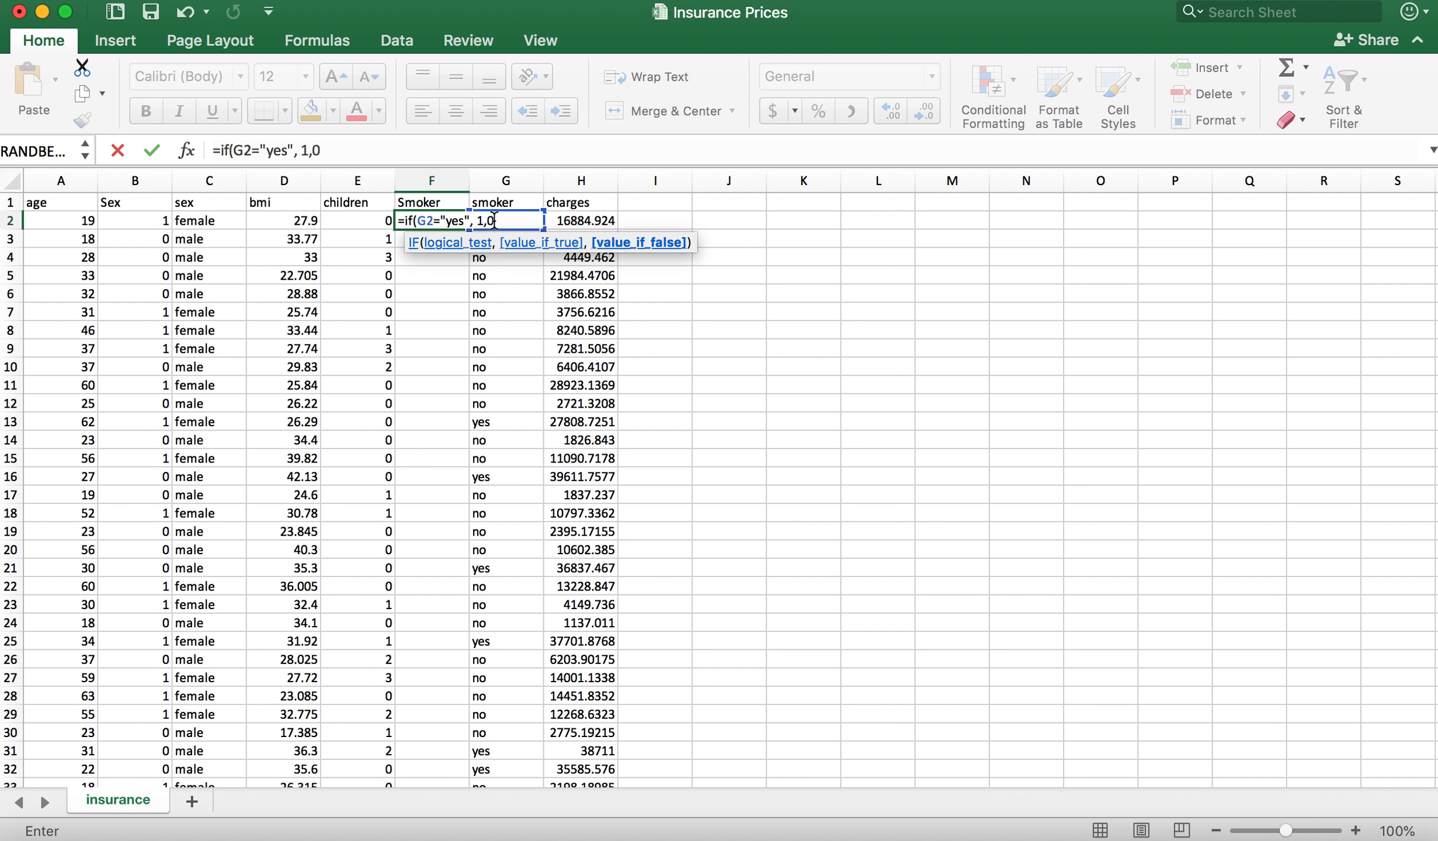
type(")")
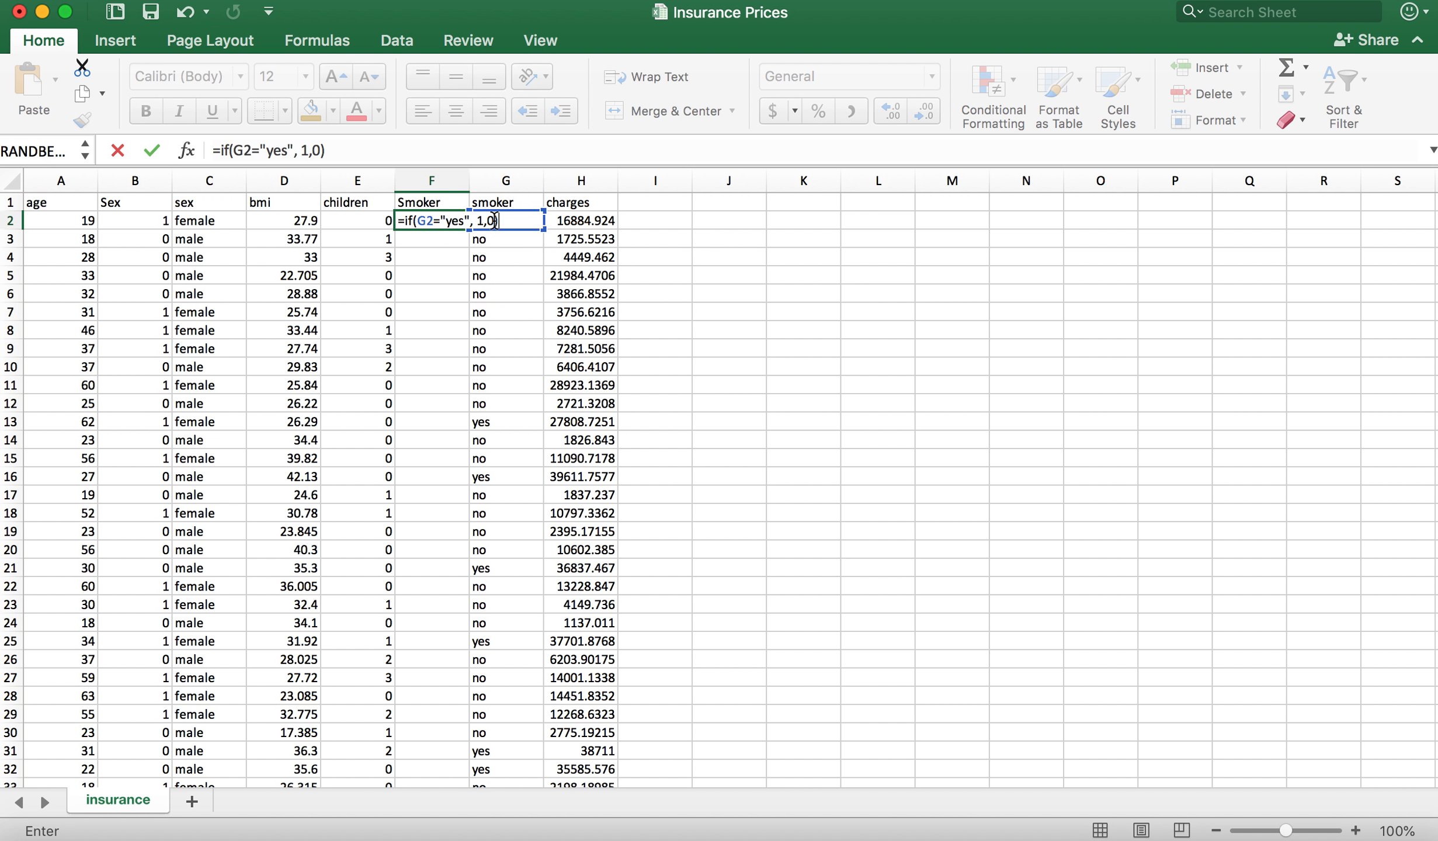
key("Return")
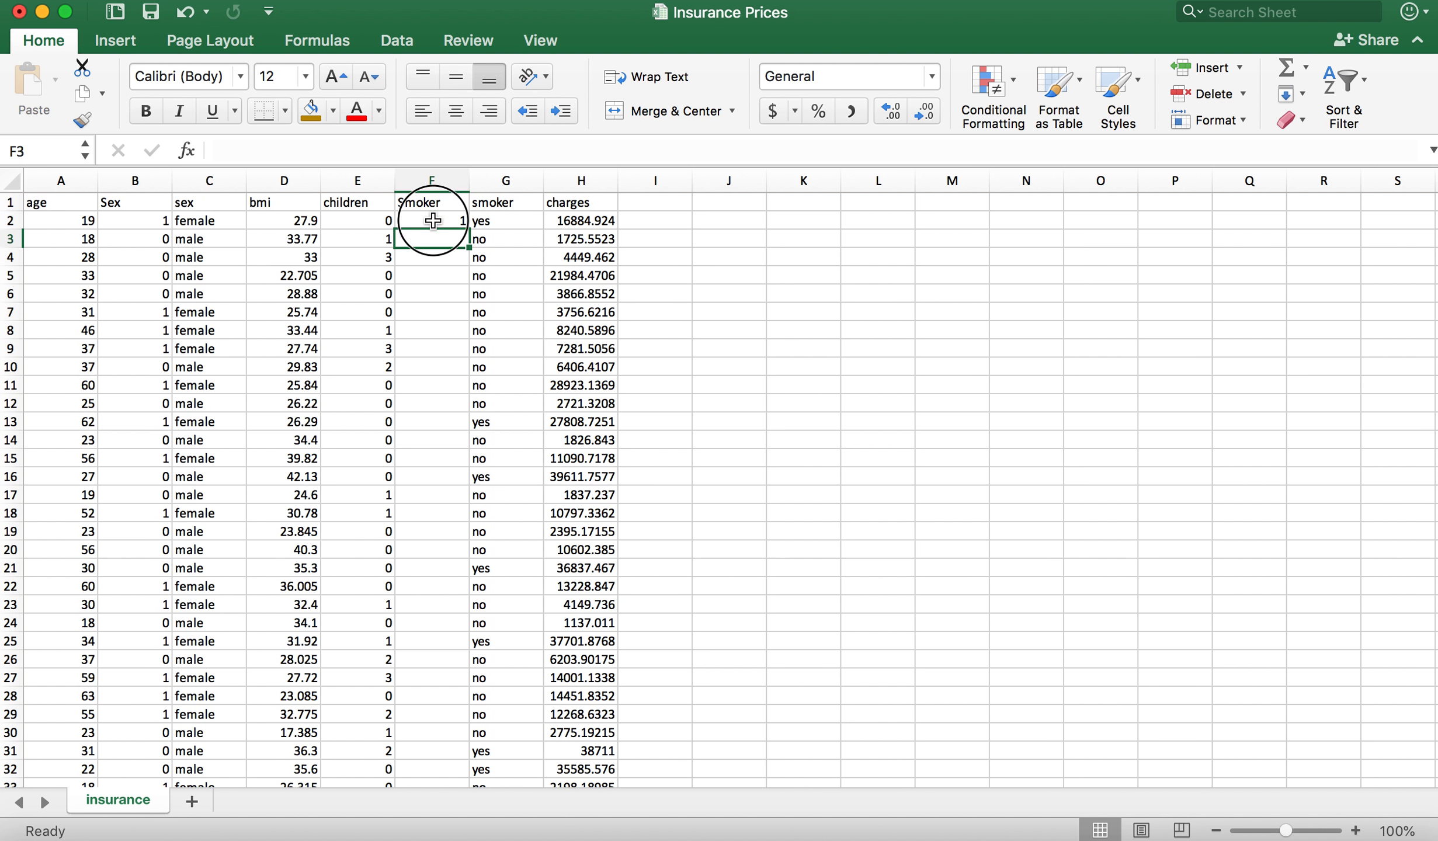
Step: Fill the F2 Smoker formula down column F through the last data row
left_click(433, 220)
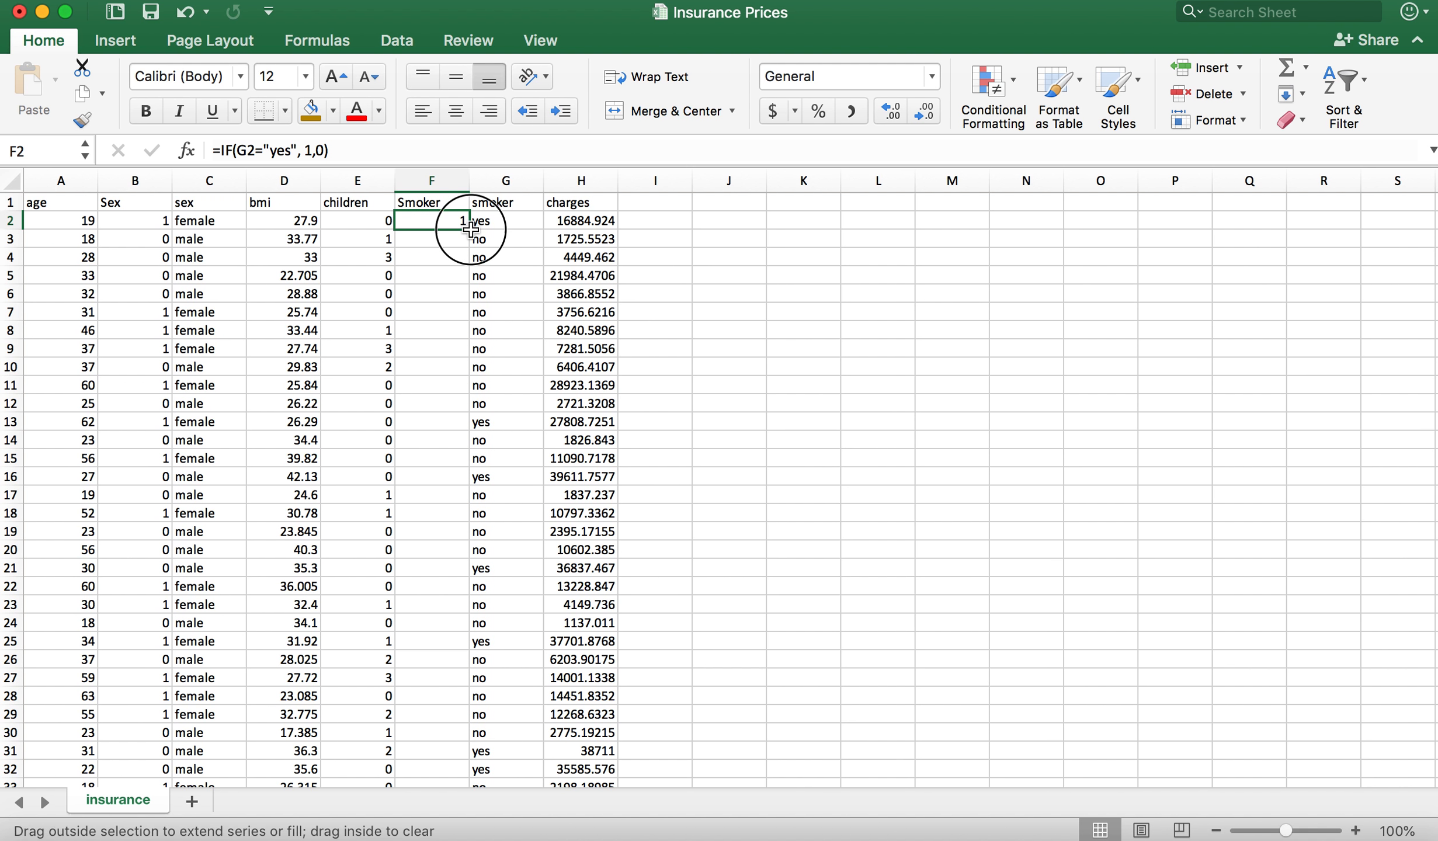
double_click(471, 230)
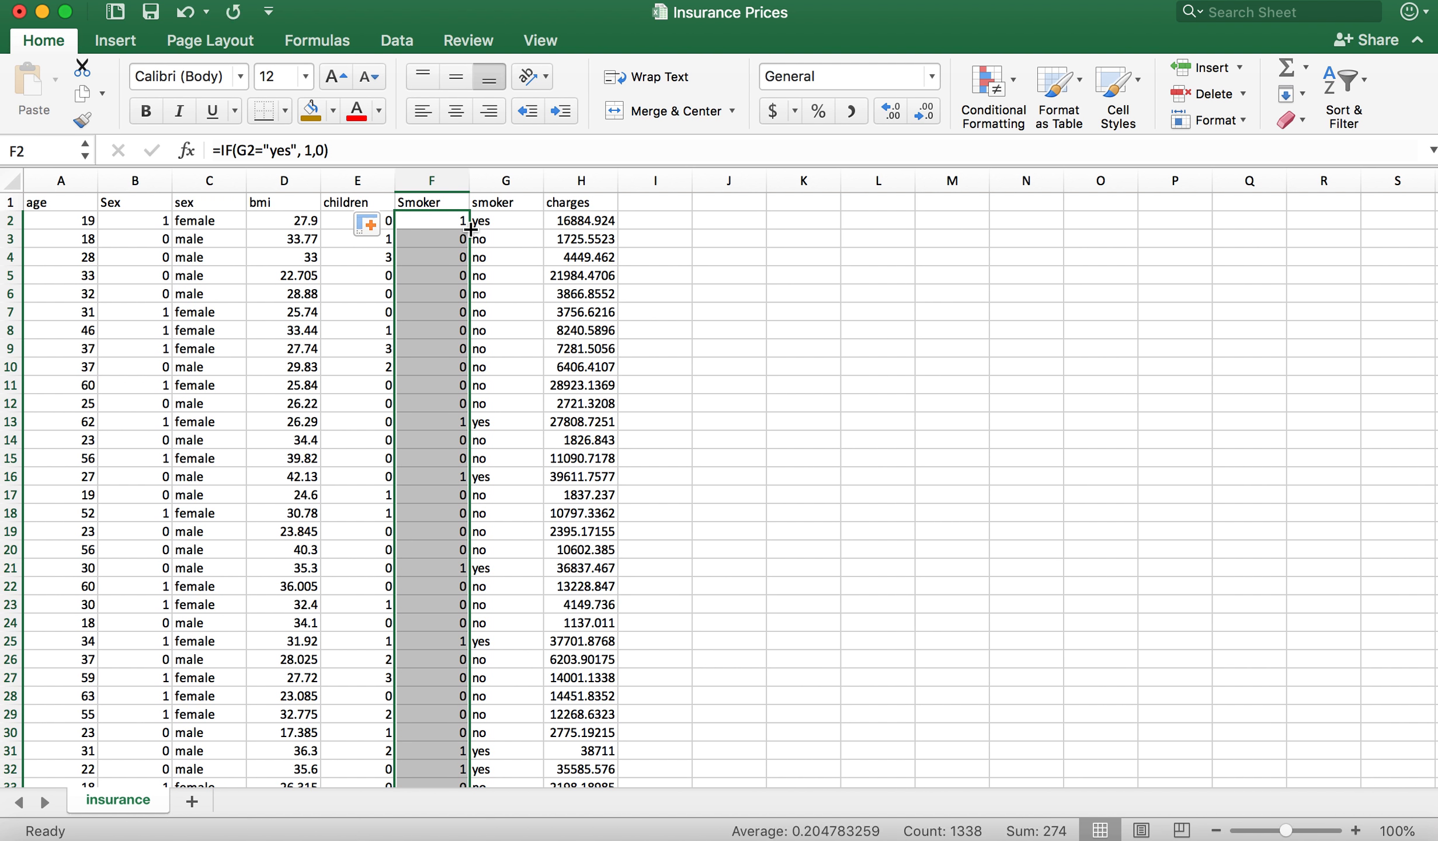
left_click(522, 437)
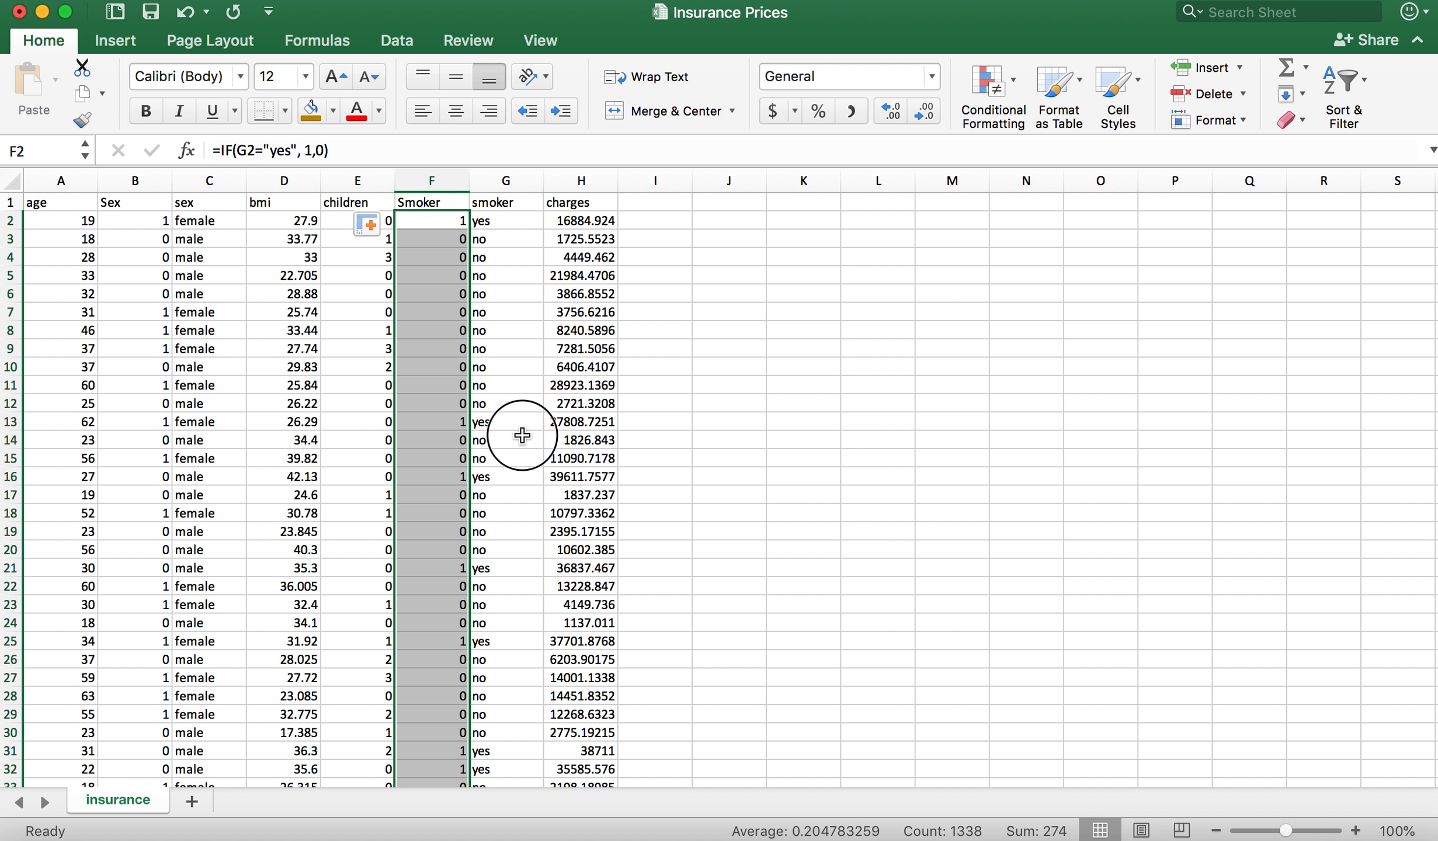
Step: Compare the Smoker formulas in column F with the text cells they reference in column G
left_click(438, 306)
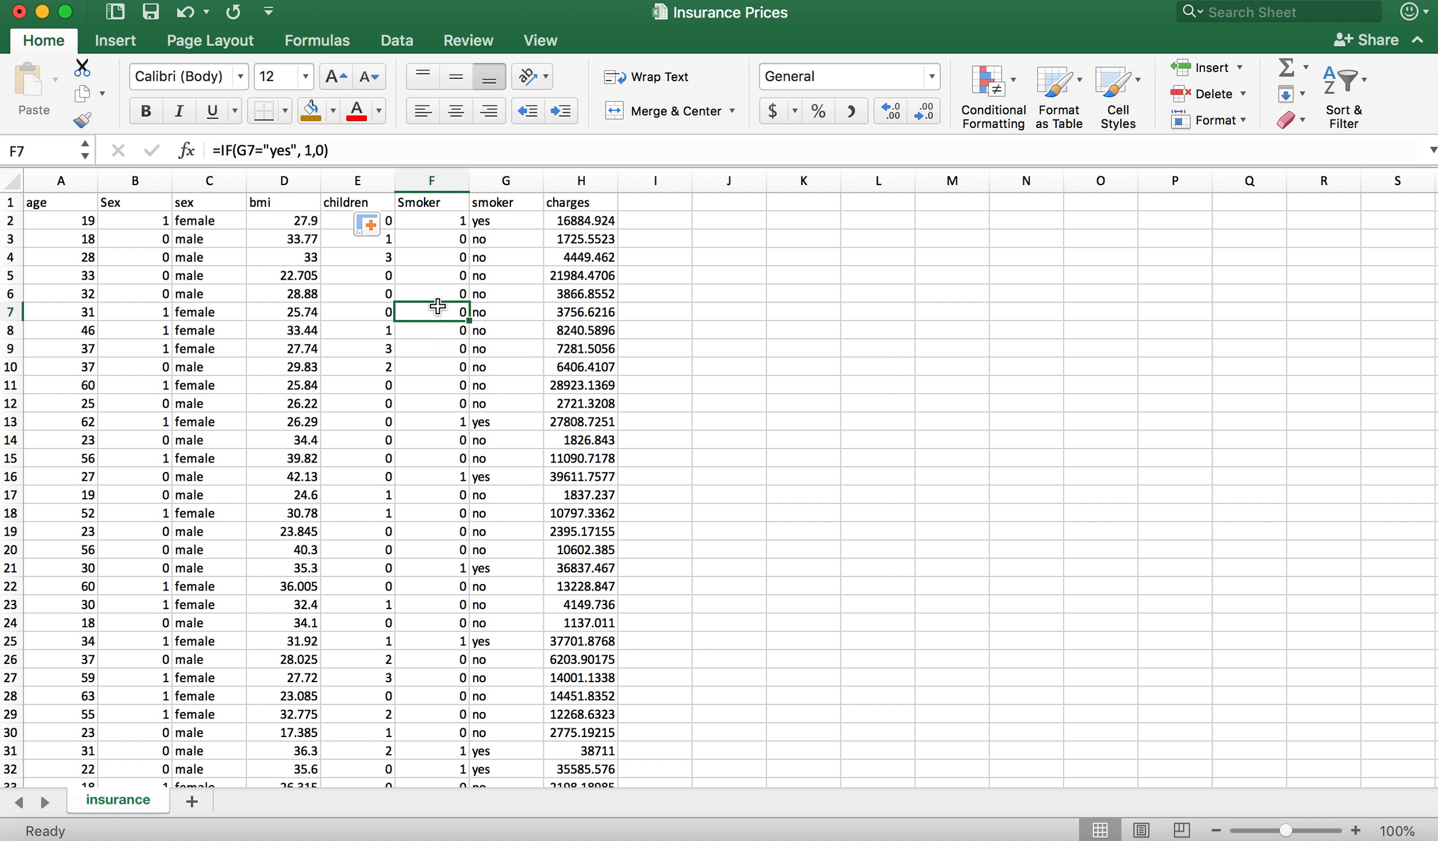
left_click(438, 239)
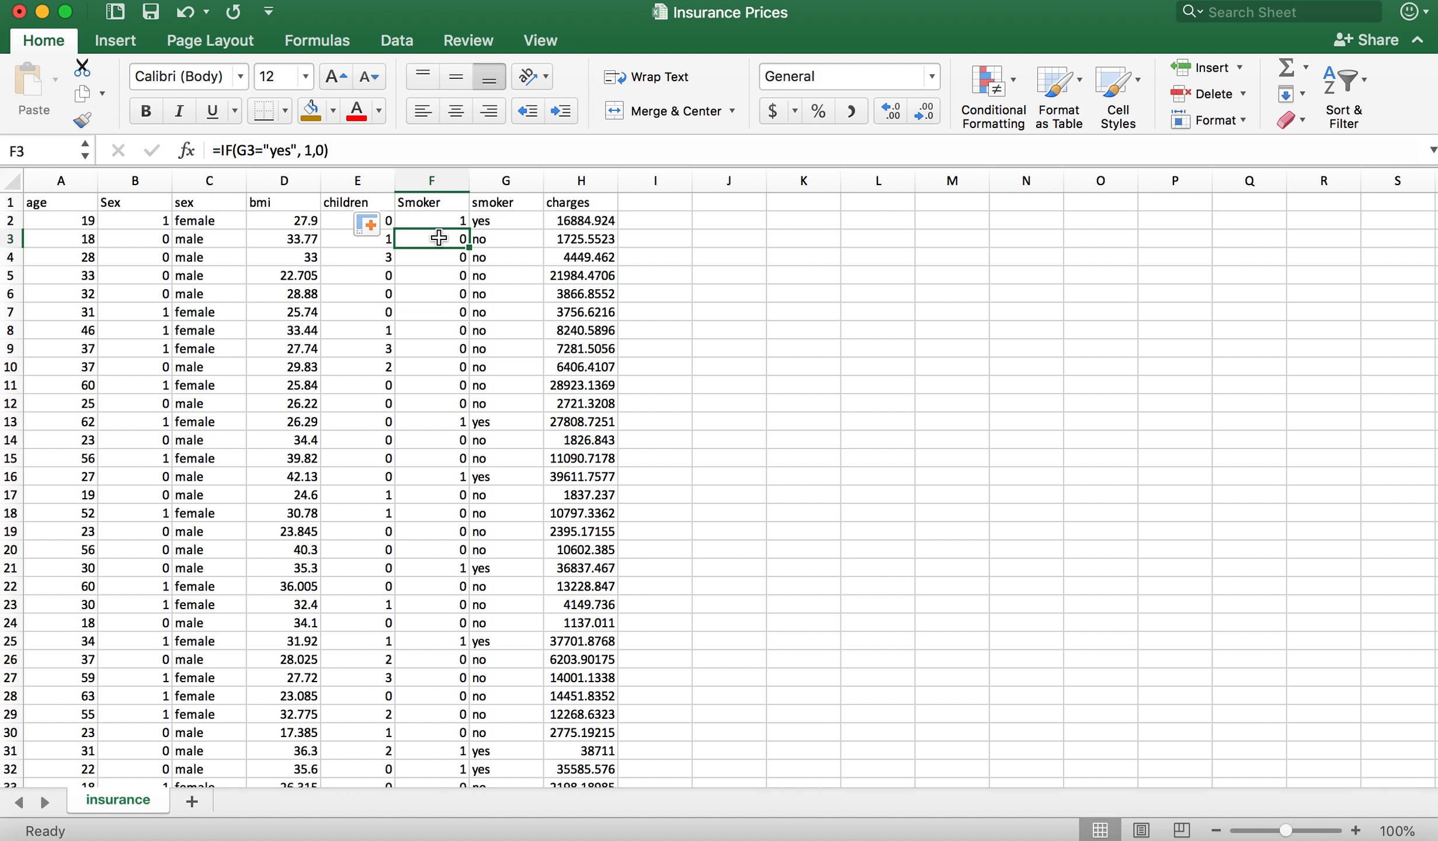
left_click(439, 224)
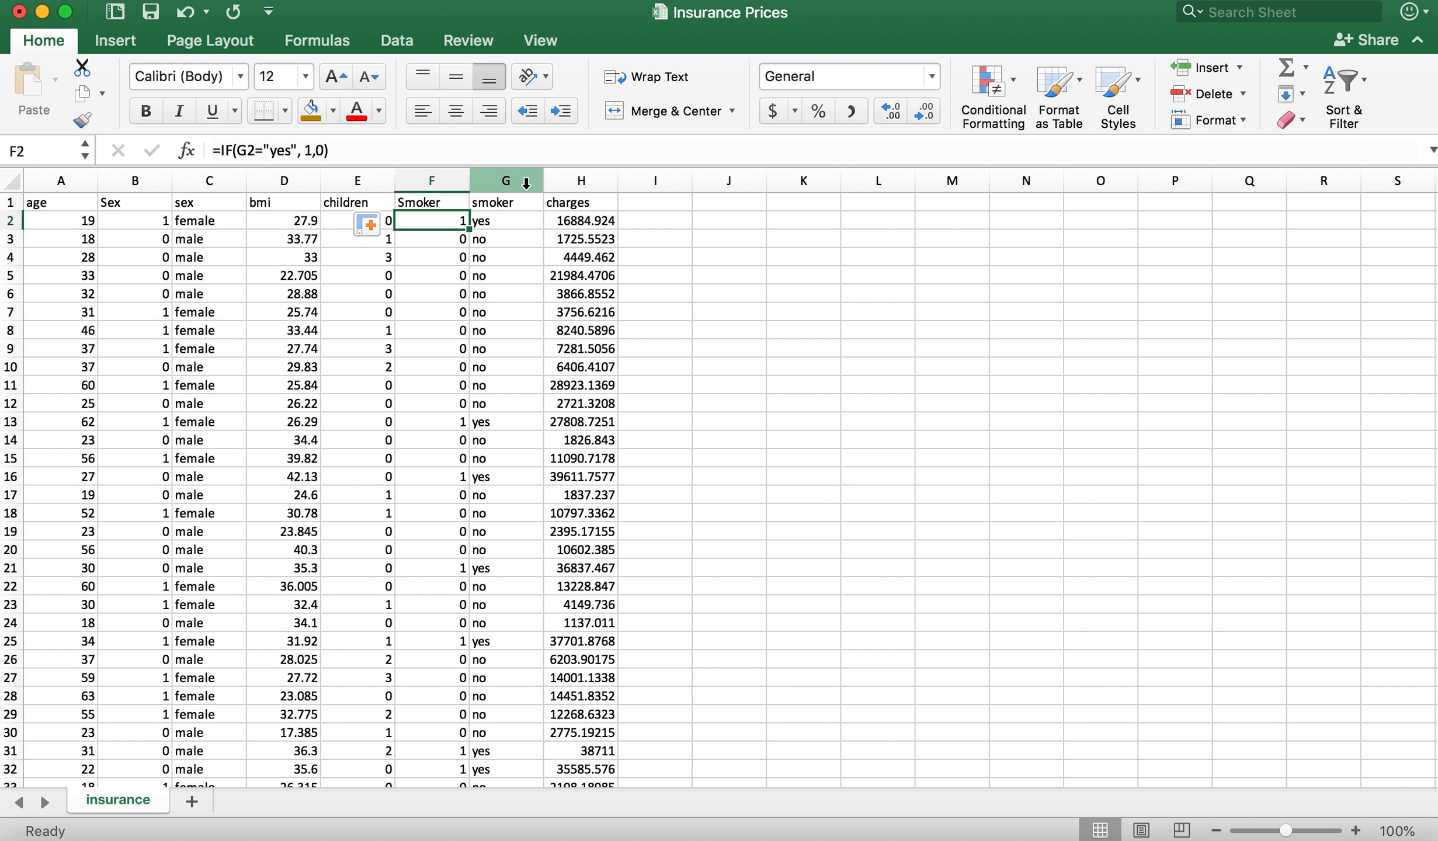
left_click(501, 216)
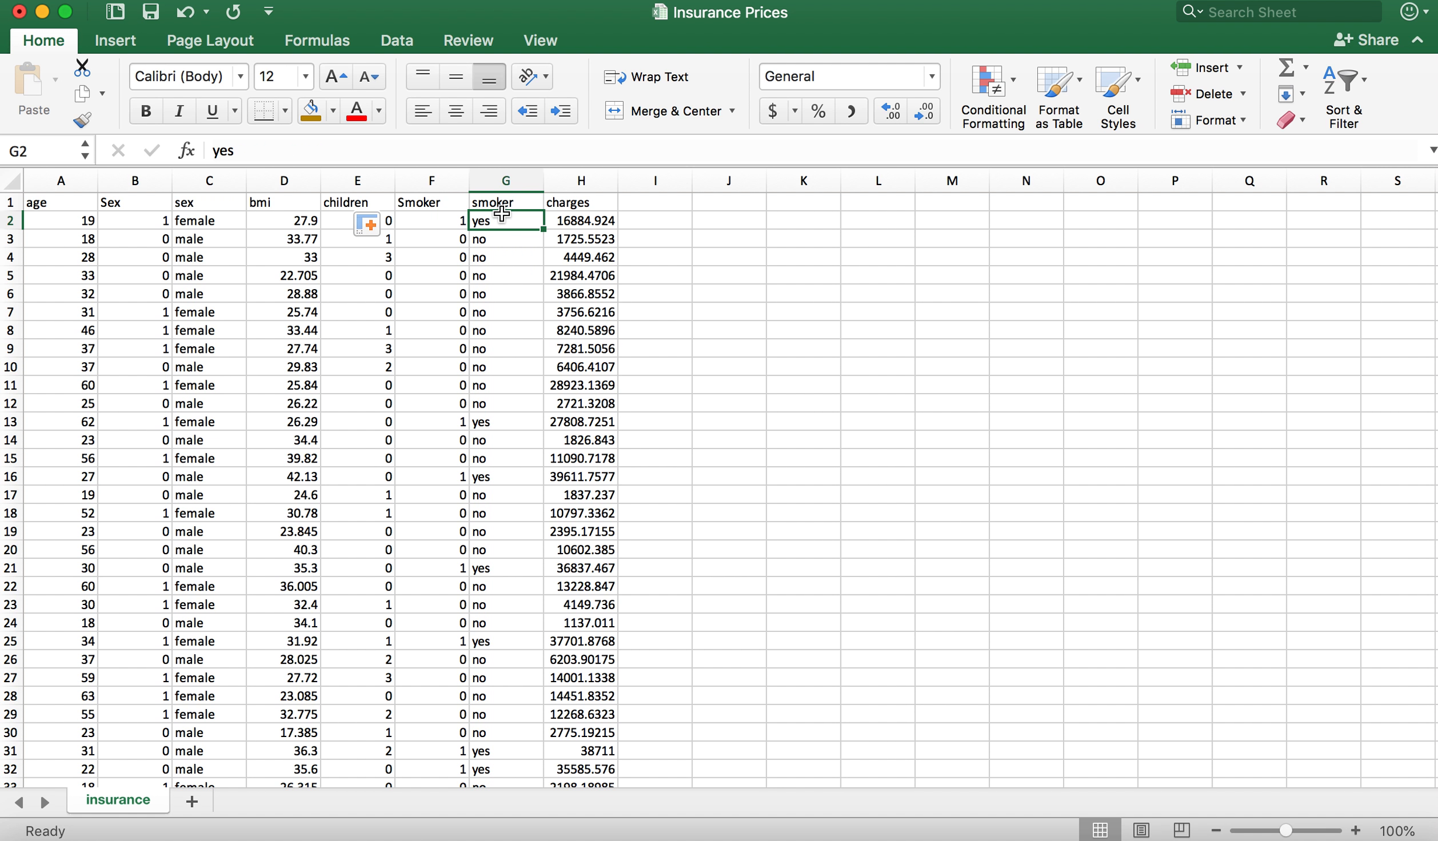
left_click(433, 225)
left_click(502, 178)
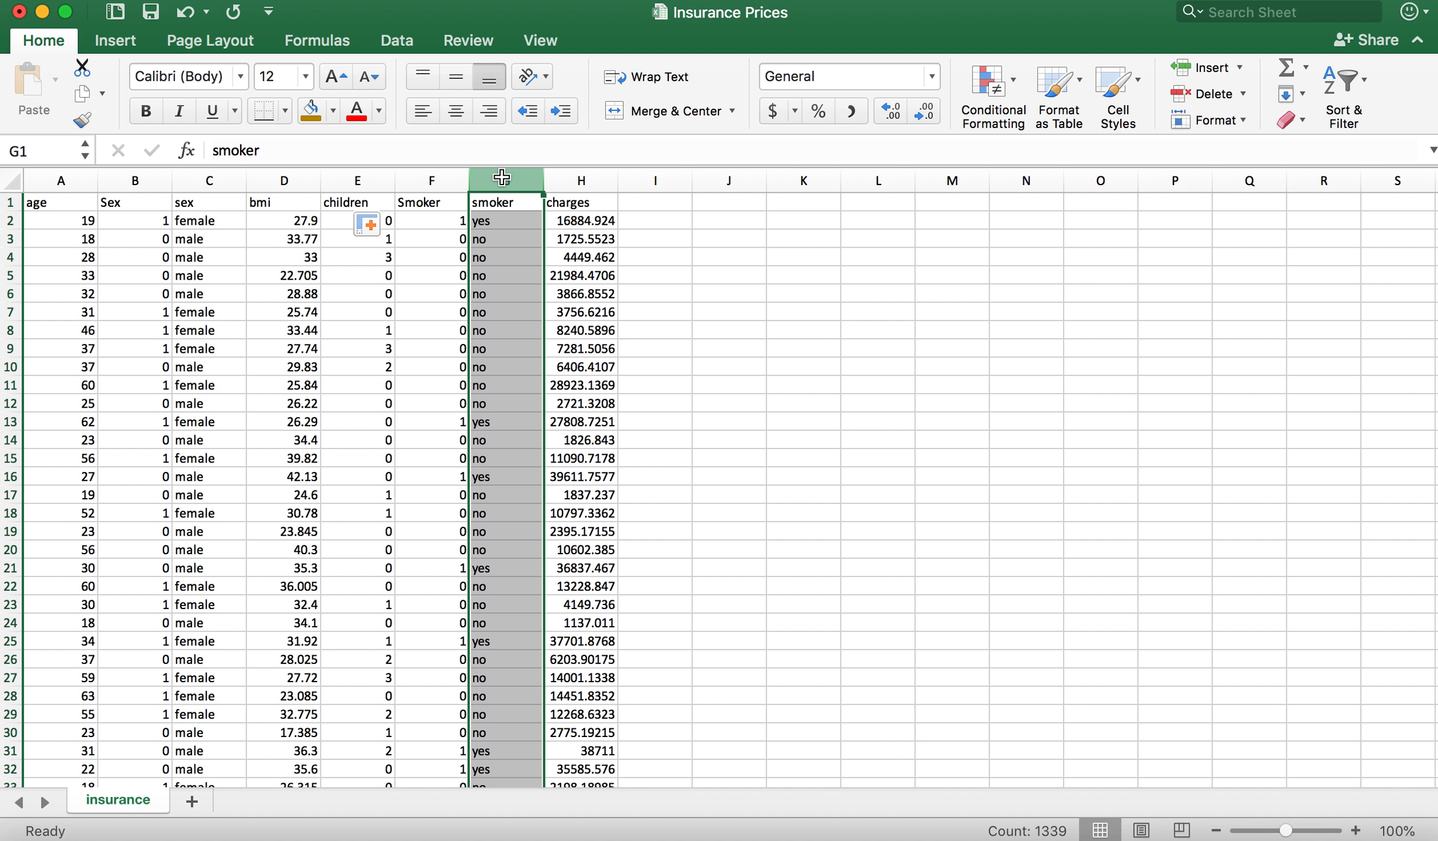
left_click(439, 221)
left_click(500, 220)
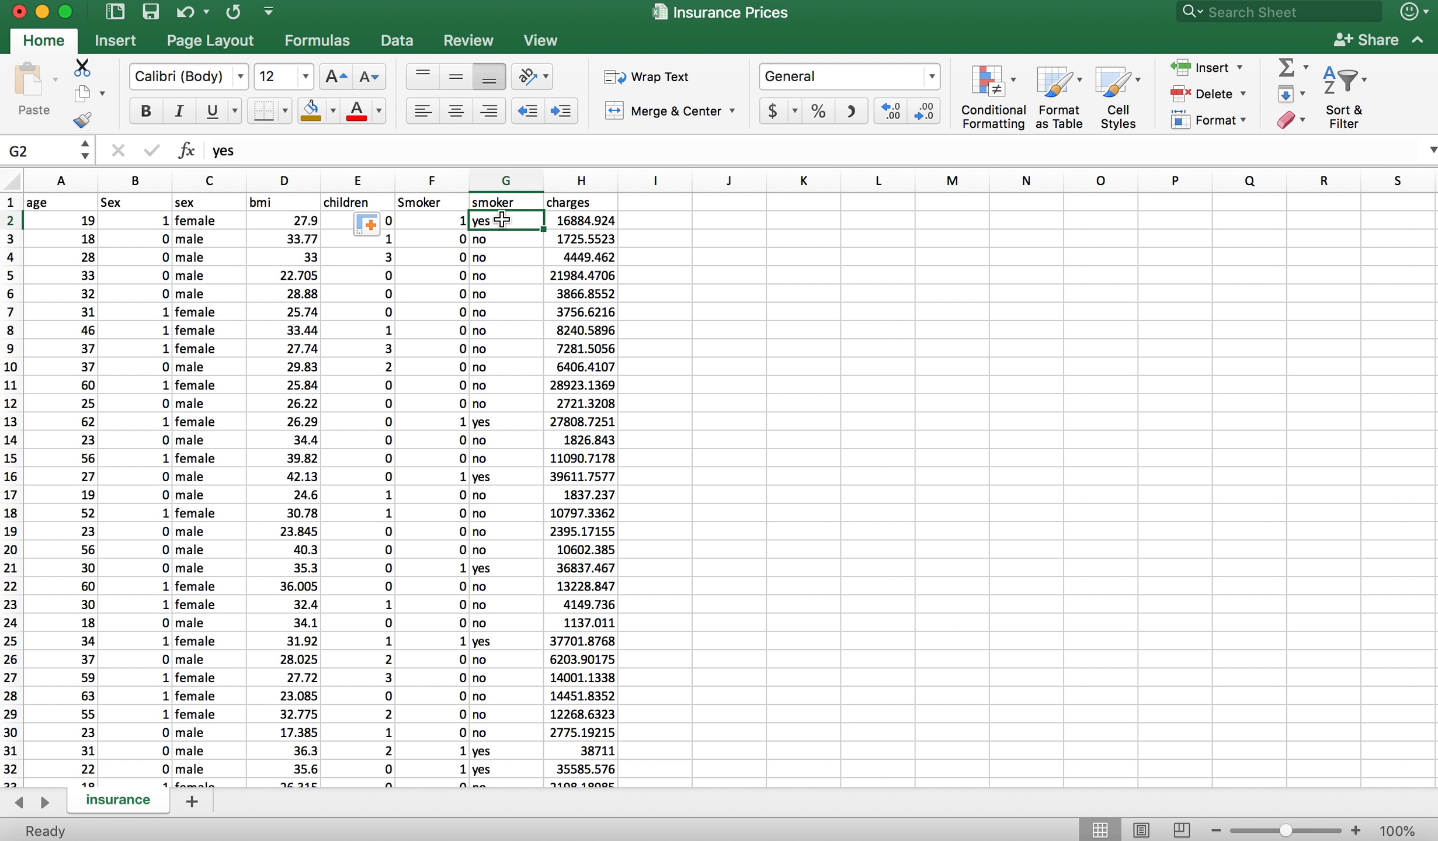
left_click(435, 220)
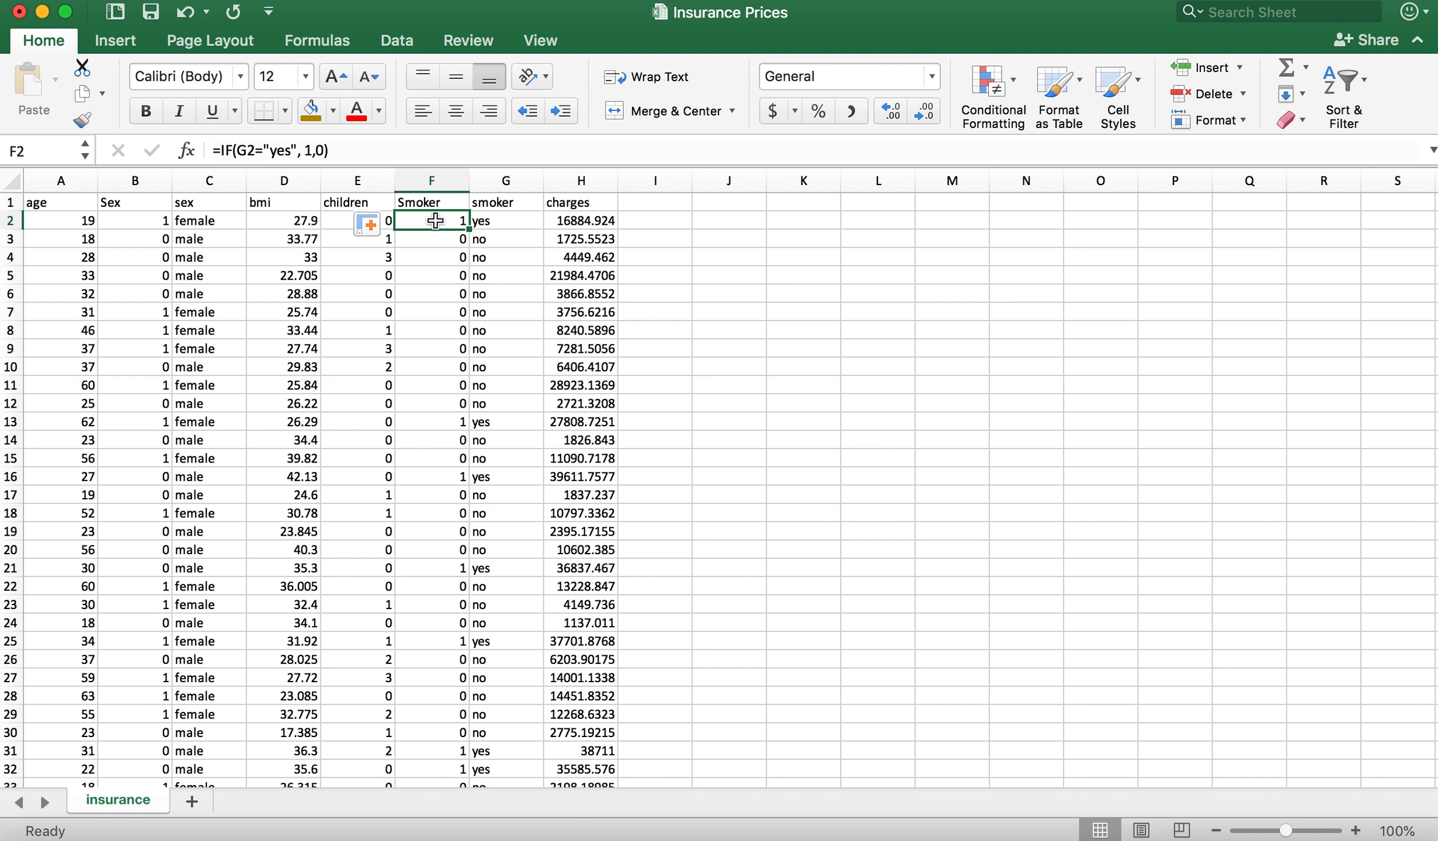
Step: Copy the coded Smoker column F and paste it over itself as values only to replace its formulas
left_click(433, 179)
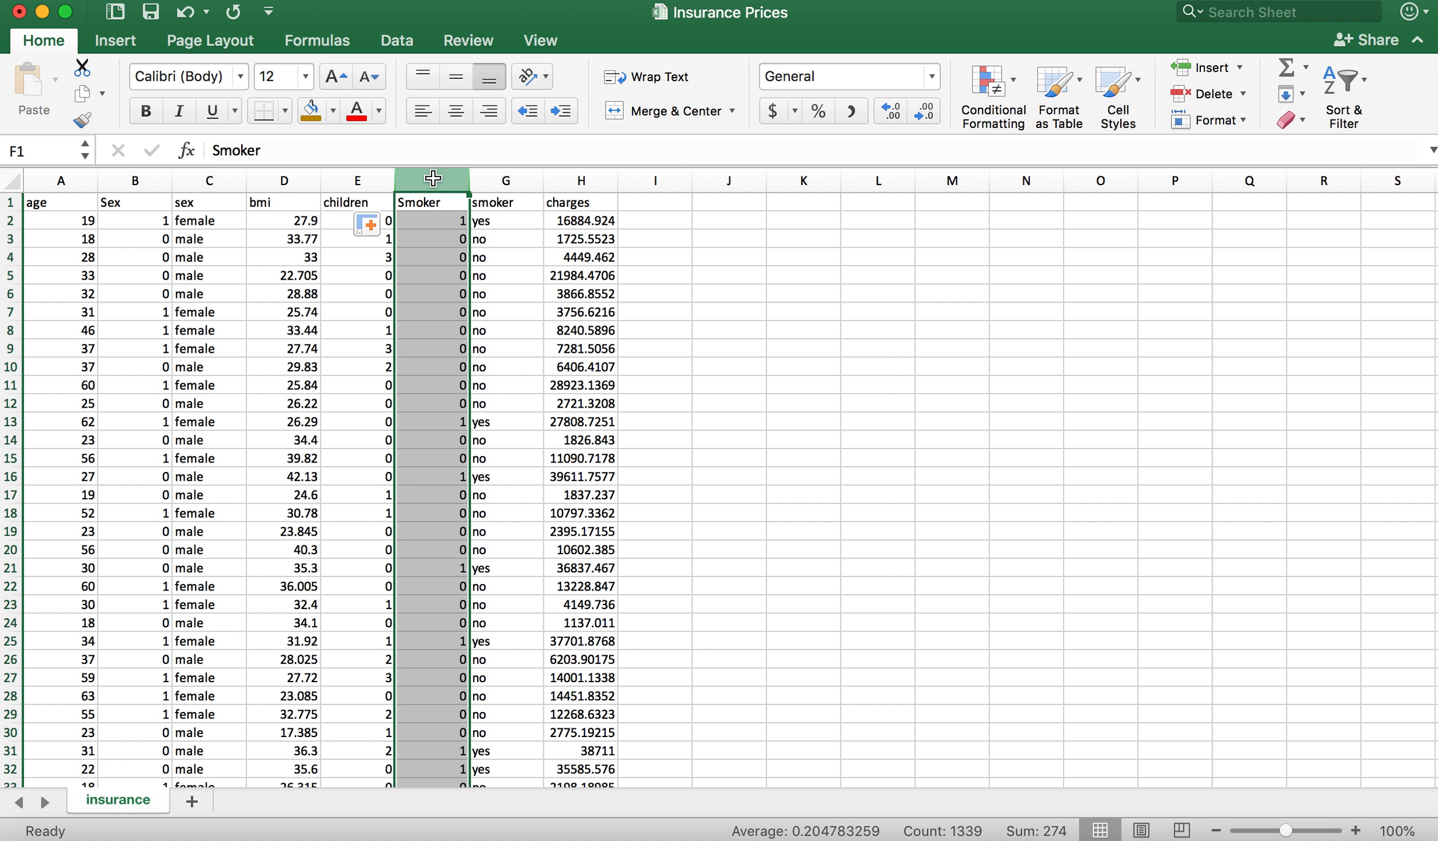
key("super+c")
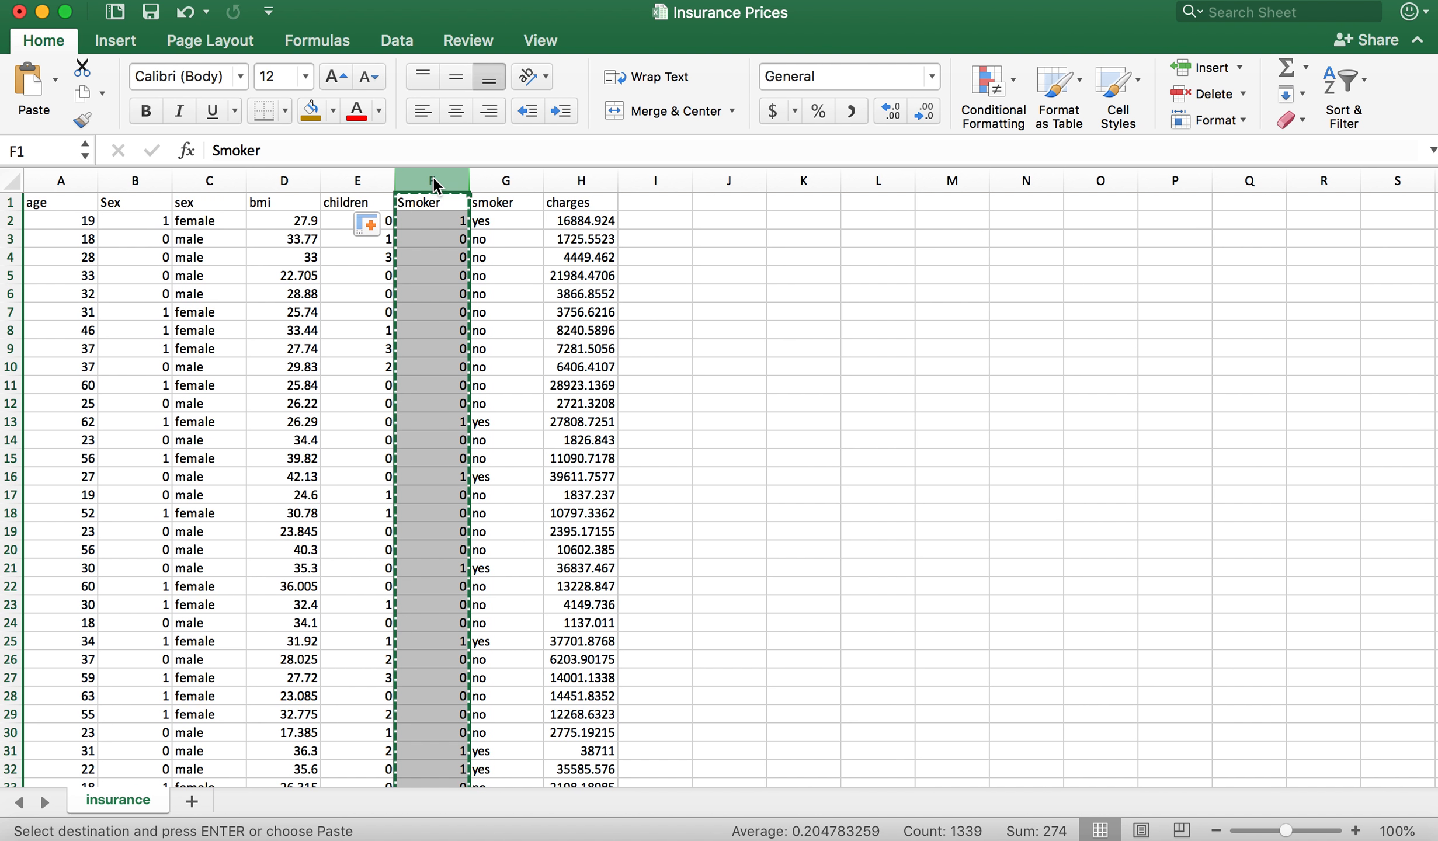
left_click(186, 0)
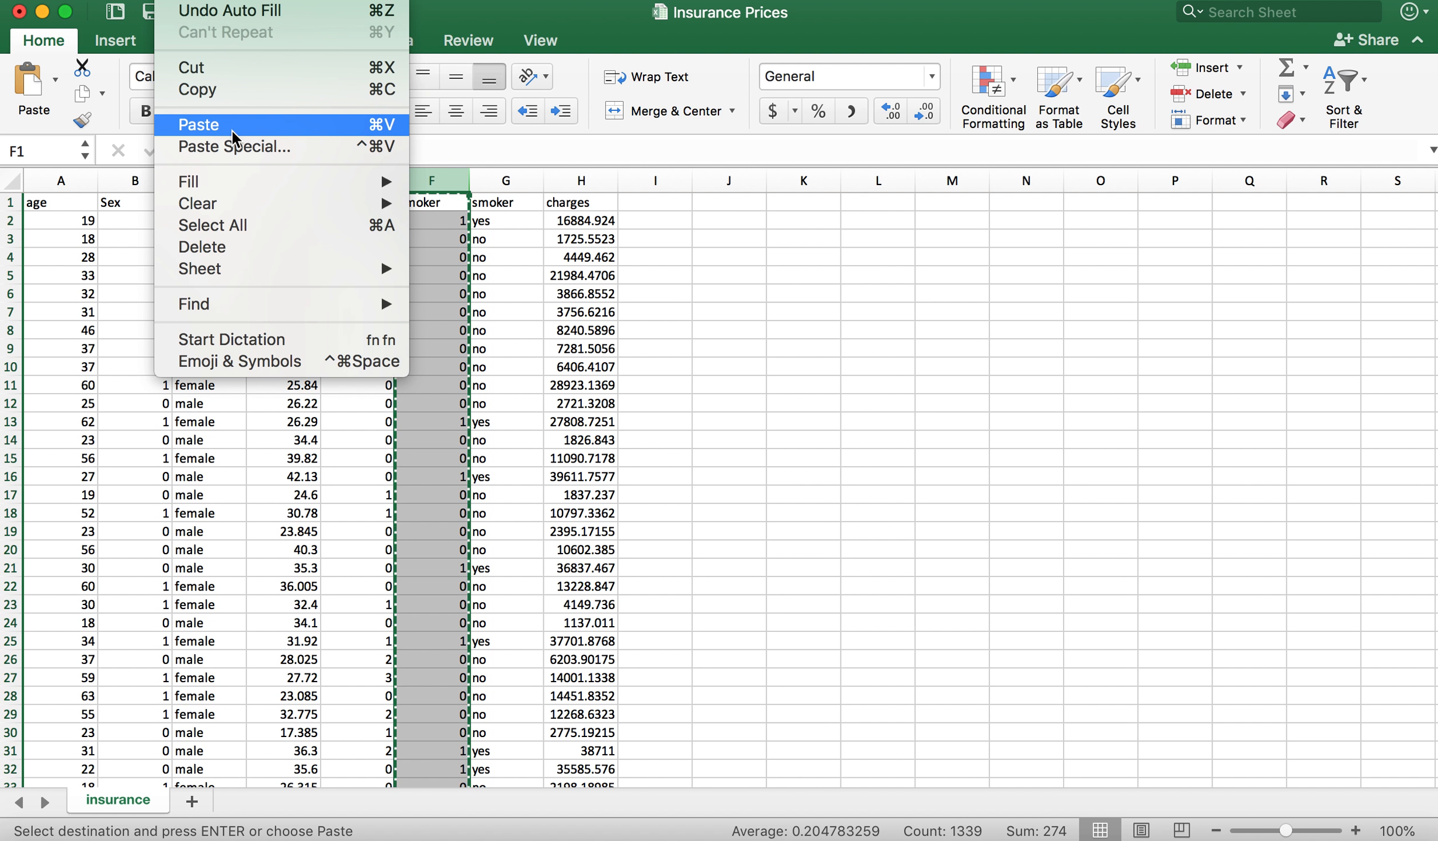
left_click(246, 149)
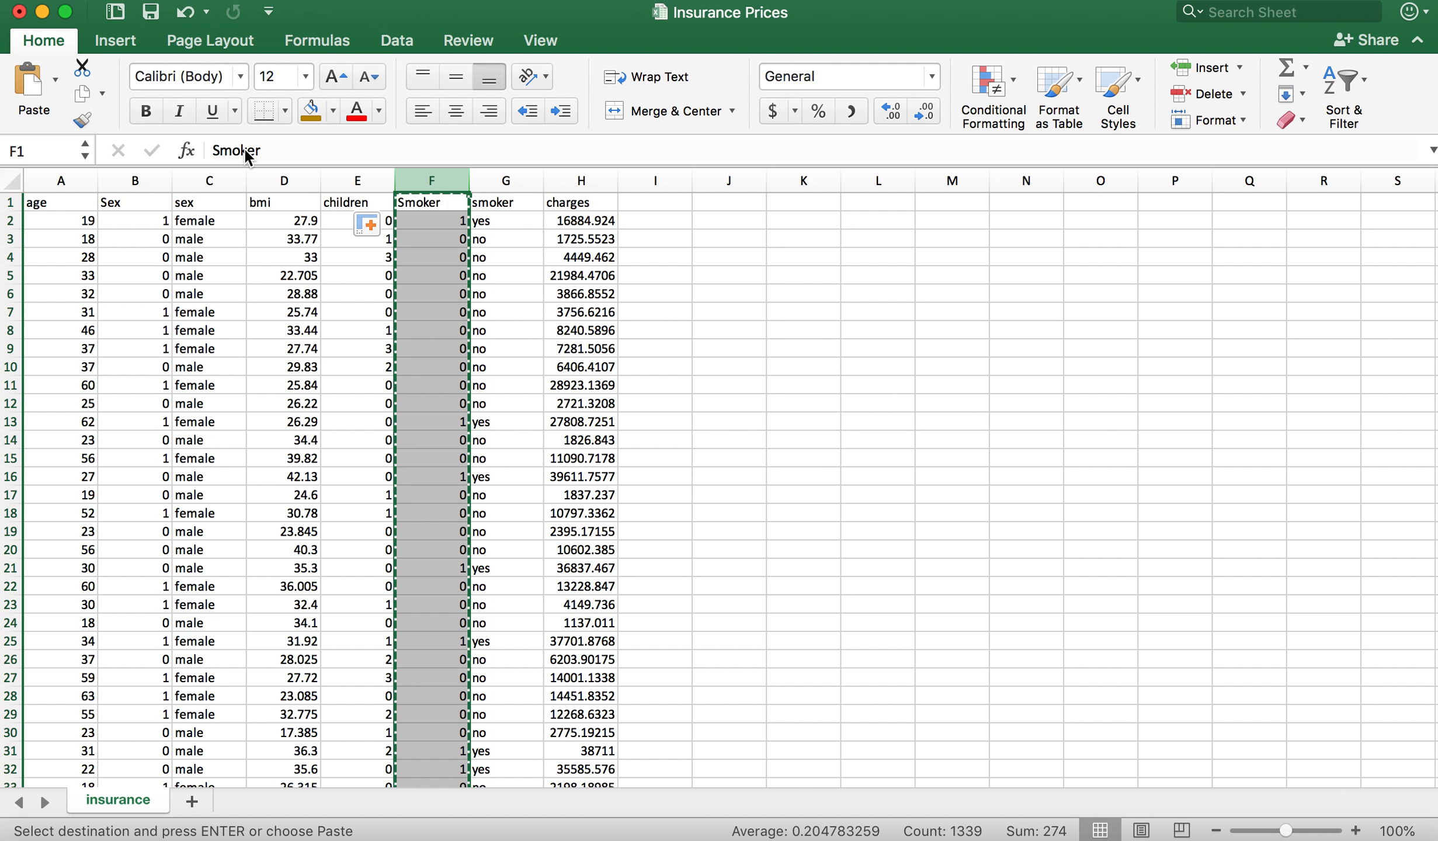
left_click(542, 227)
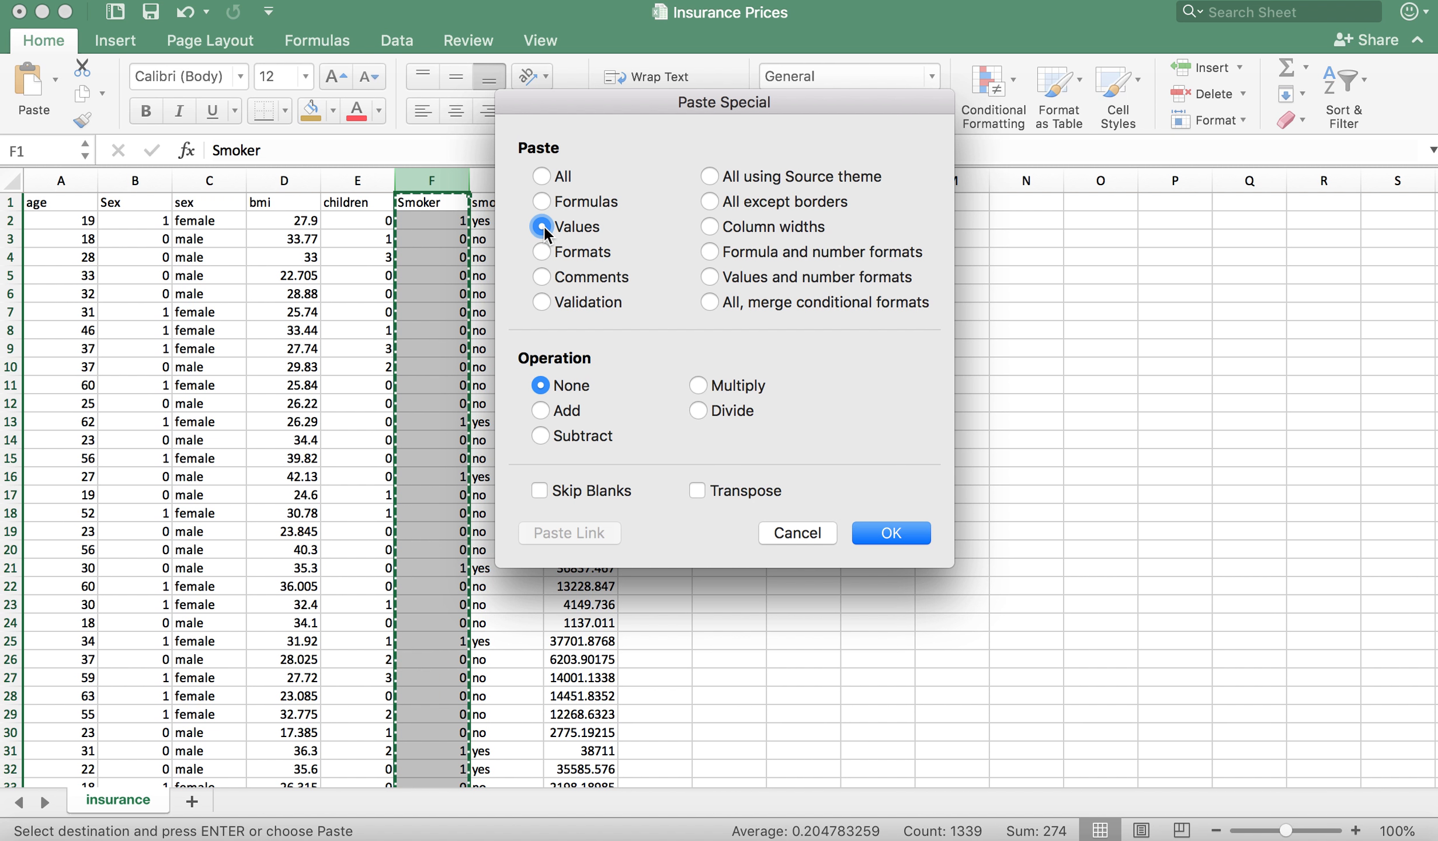
left_click(893, 534)
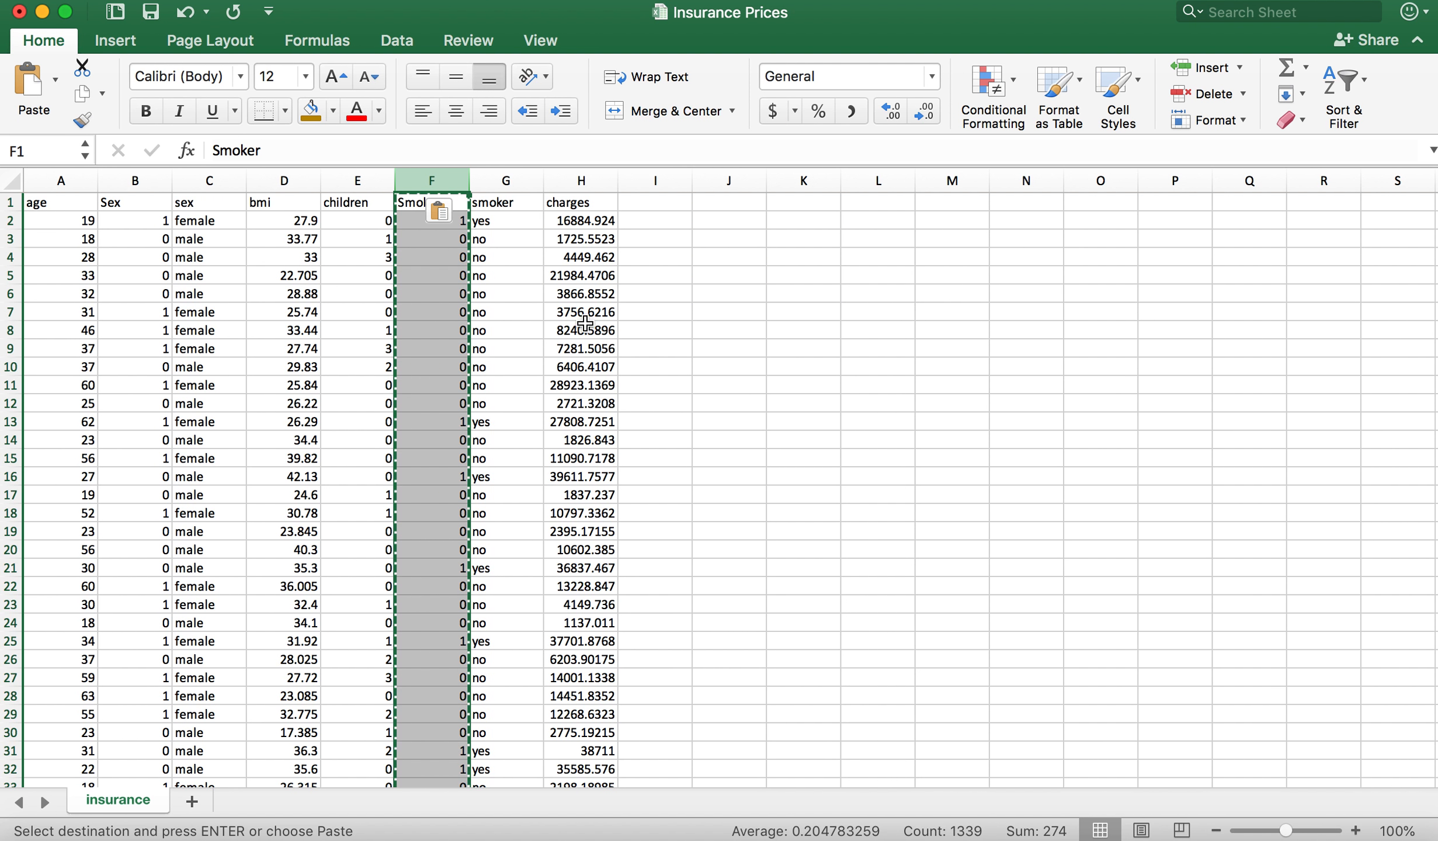
Step: Delete the original text smoker column G and check a cell in the coded Smoker column
left_click(543, 309)
key("ctrl+shift+Down")
left_click(501, 182)
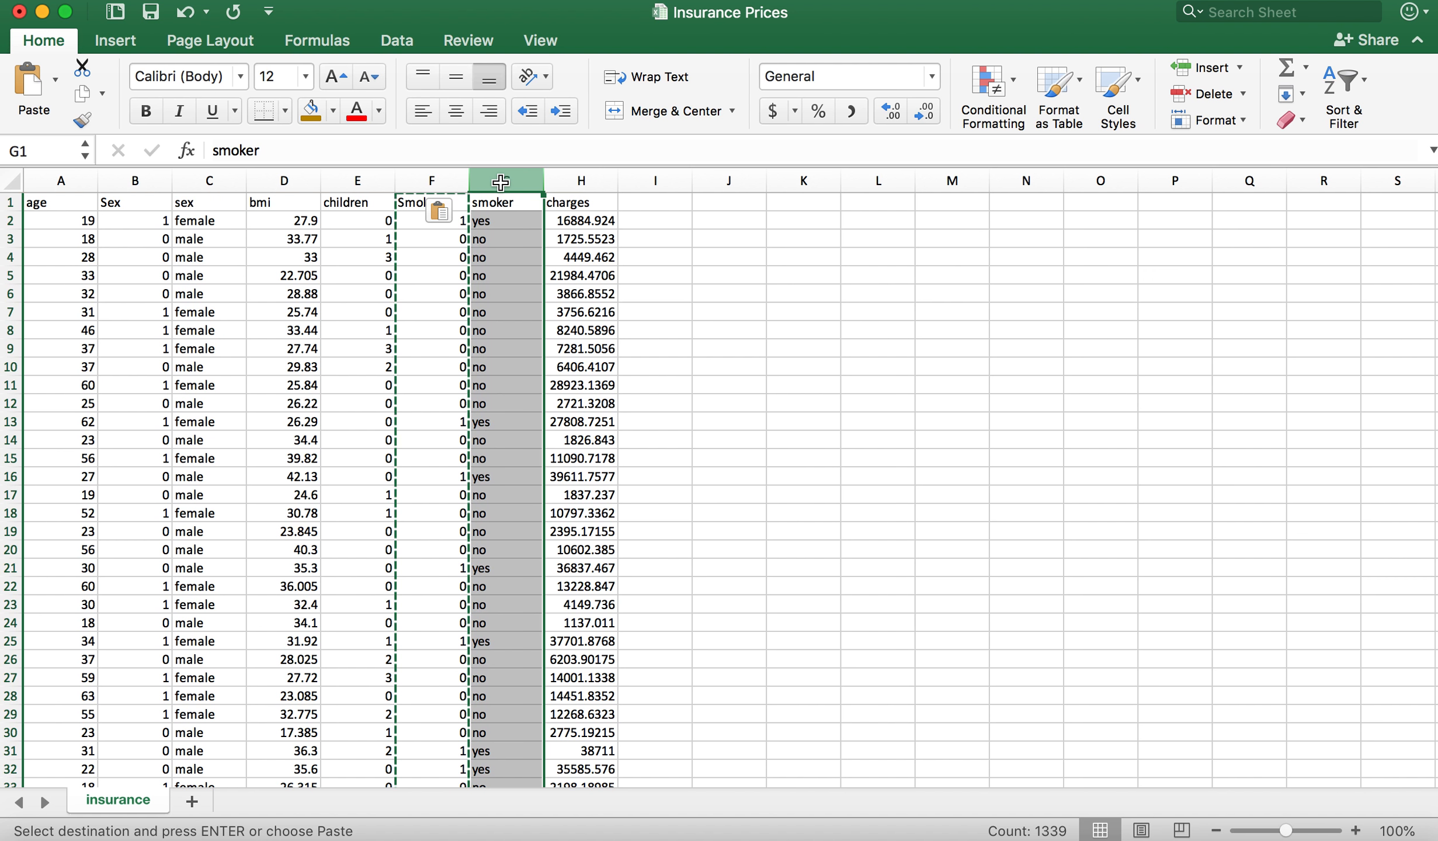
right_click(501, 183)
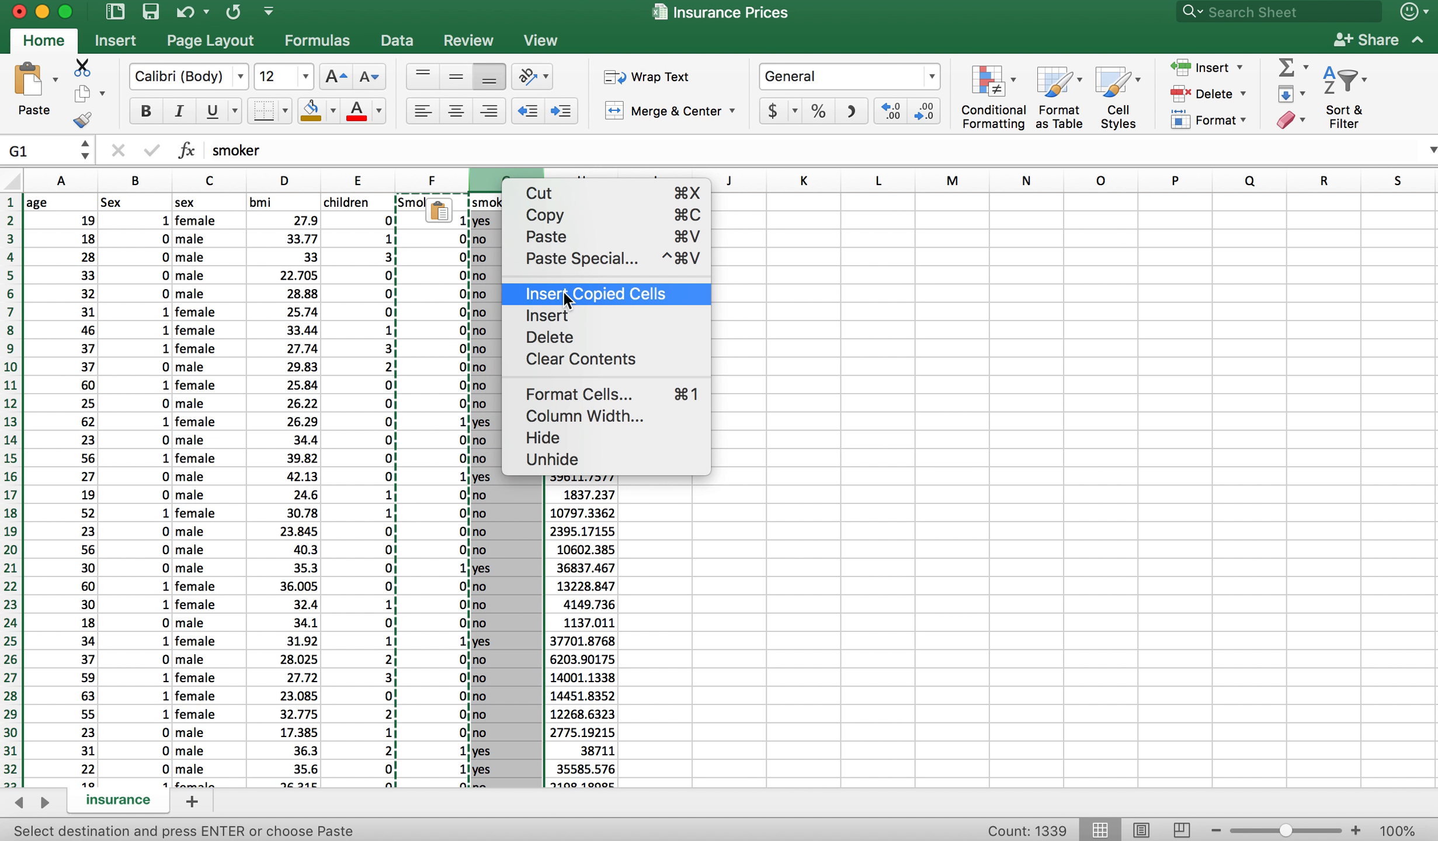
left_click(585, 333)
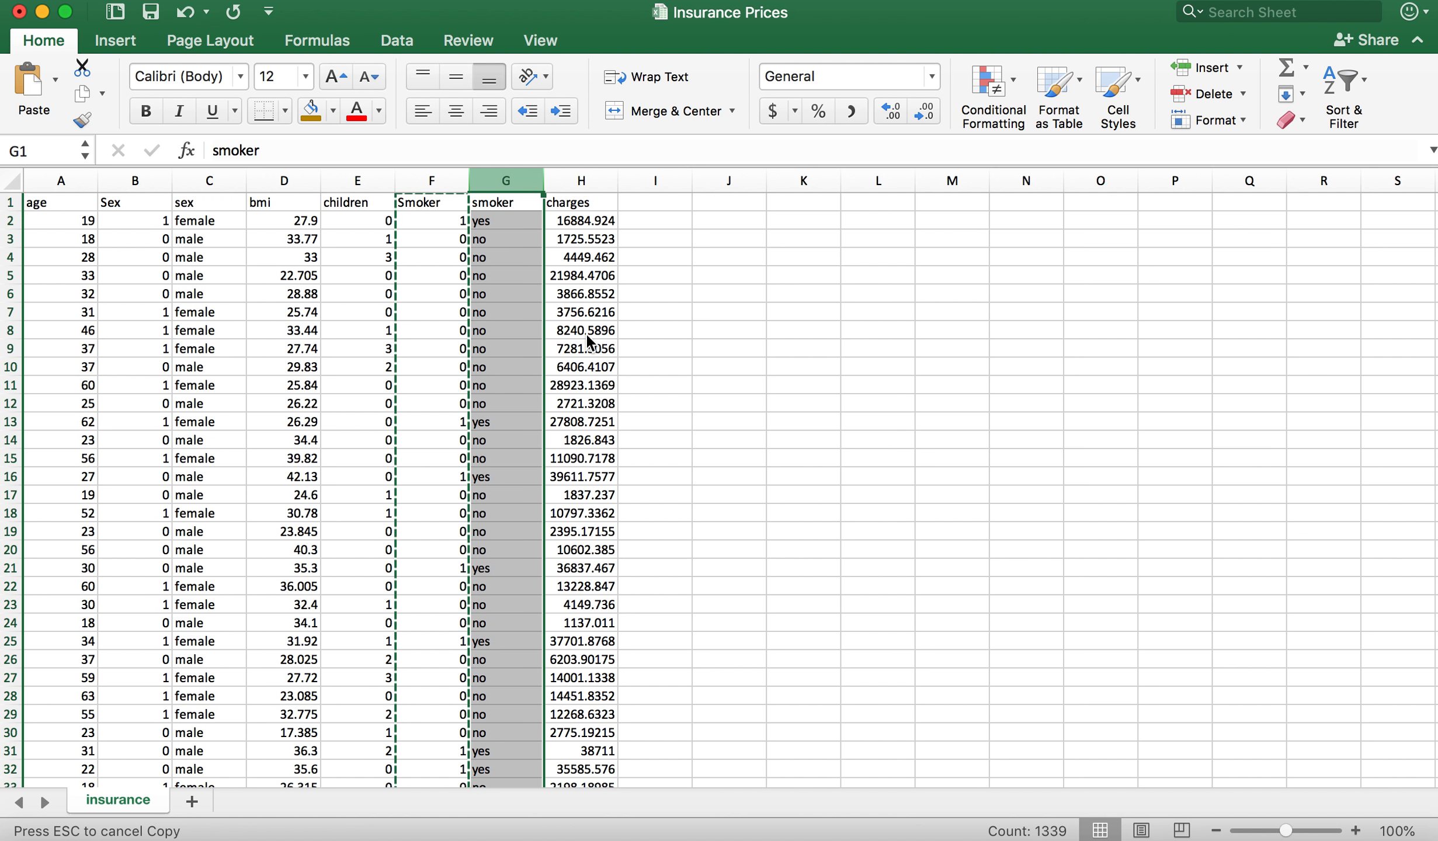
left_click(430, 252)
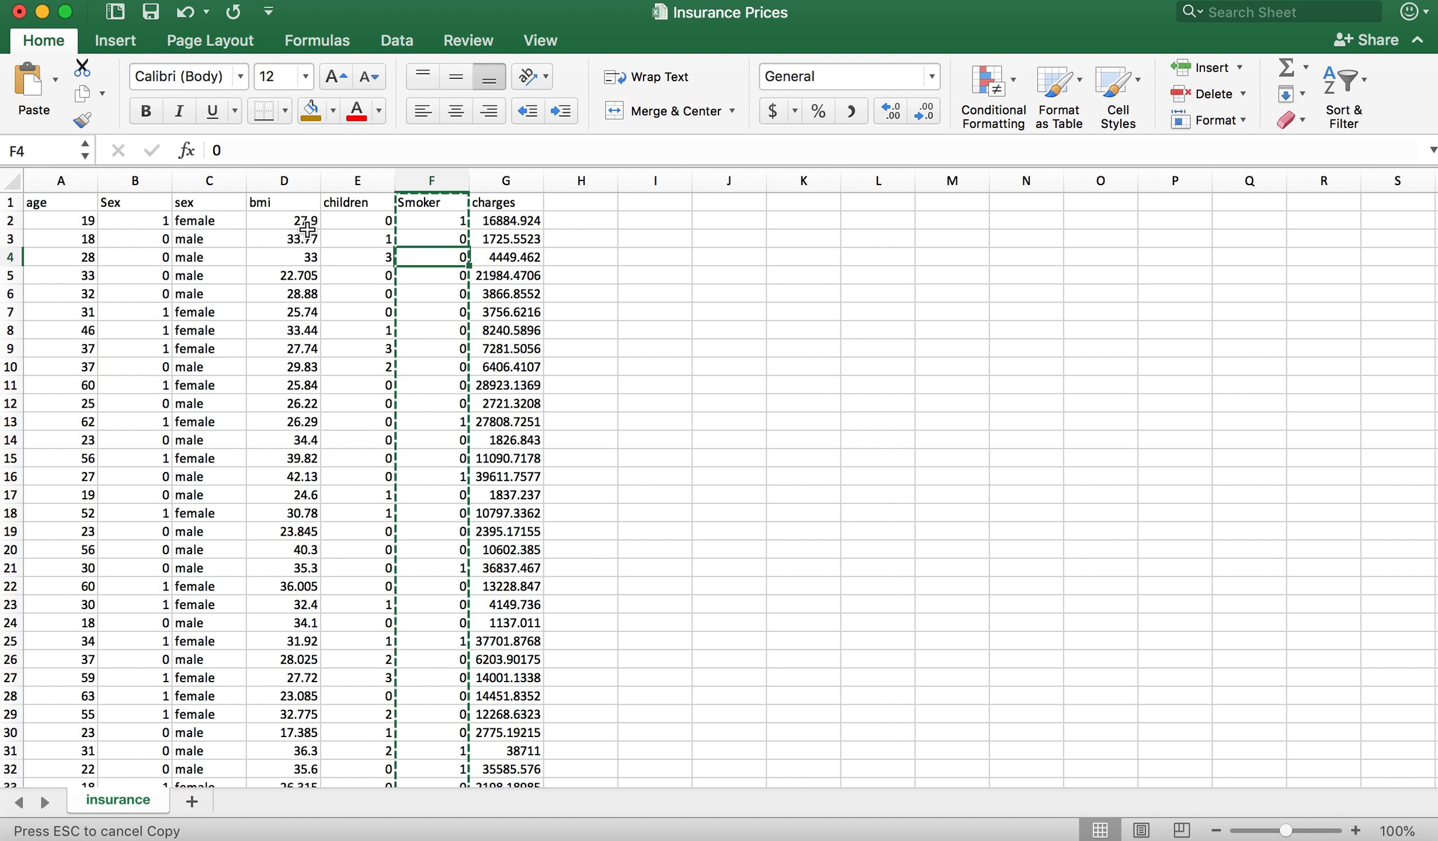
Step: Copy the coded Sex column B and paste it over itself as values only to replace its formulas
right_click(142, 177)
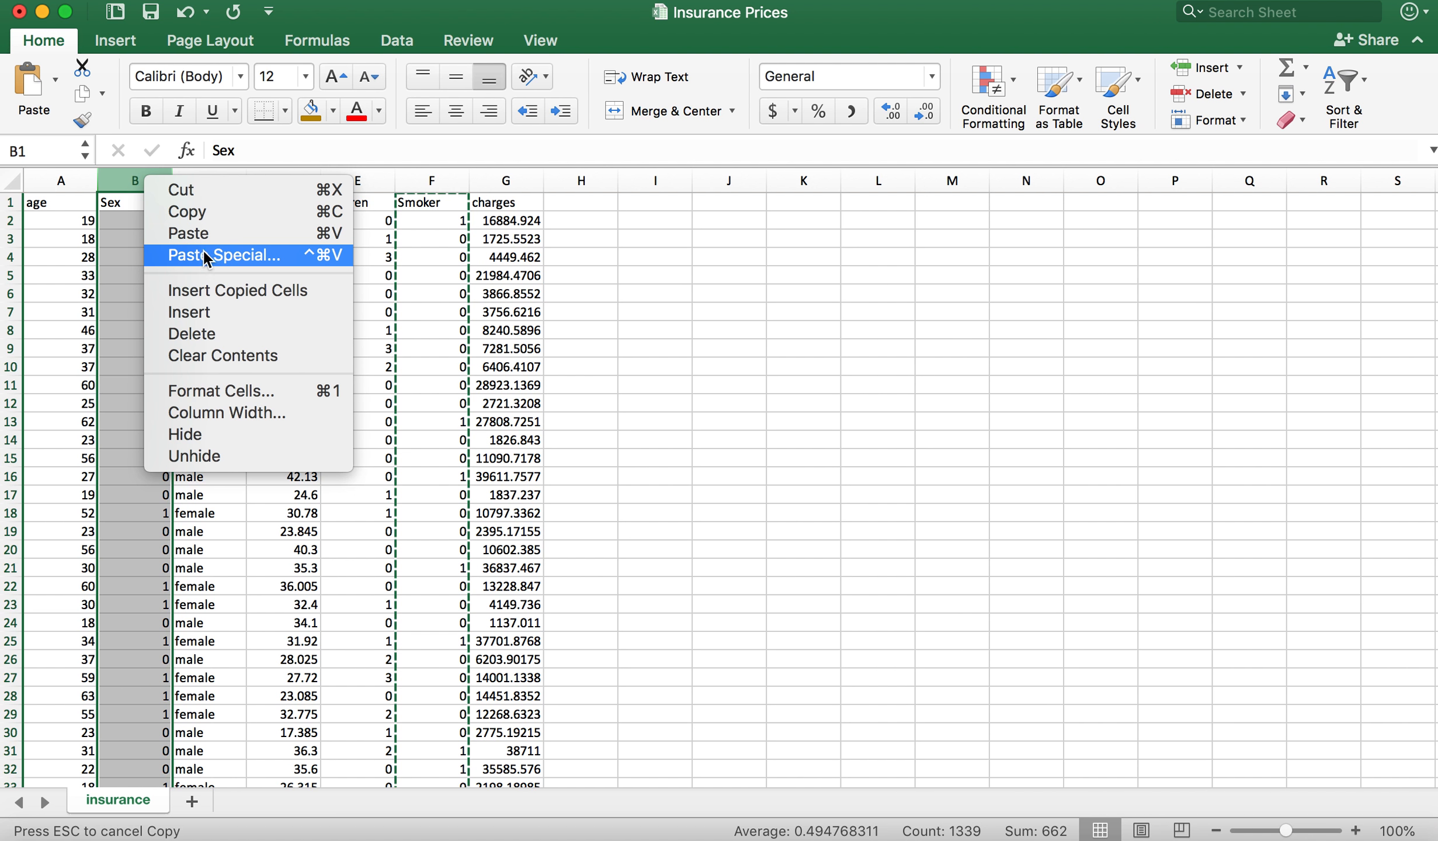
left_click(186, 213)
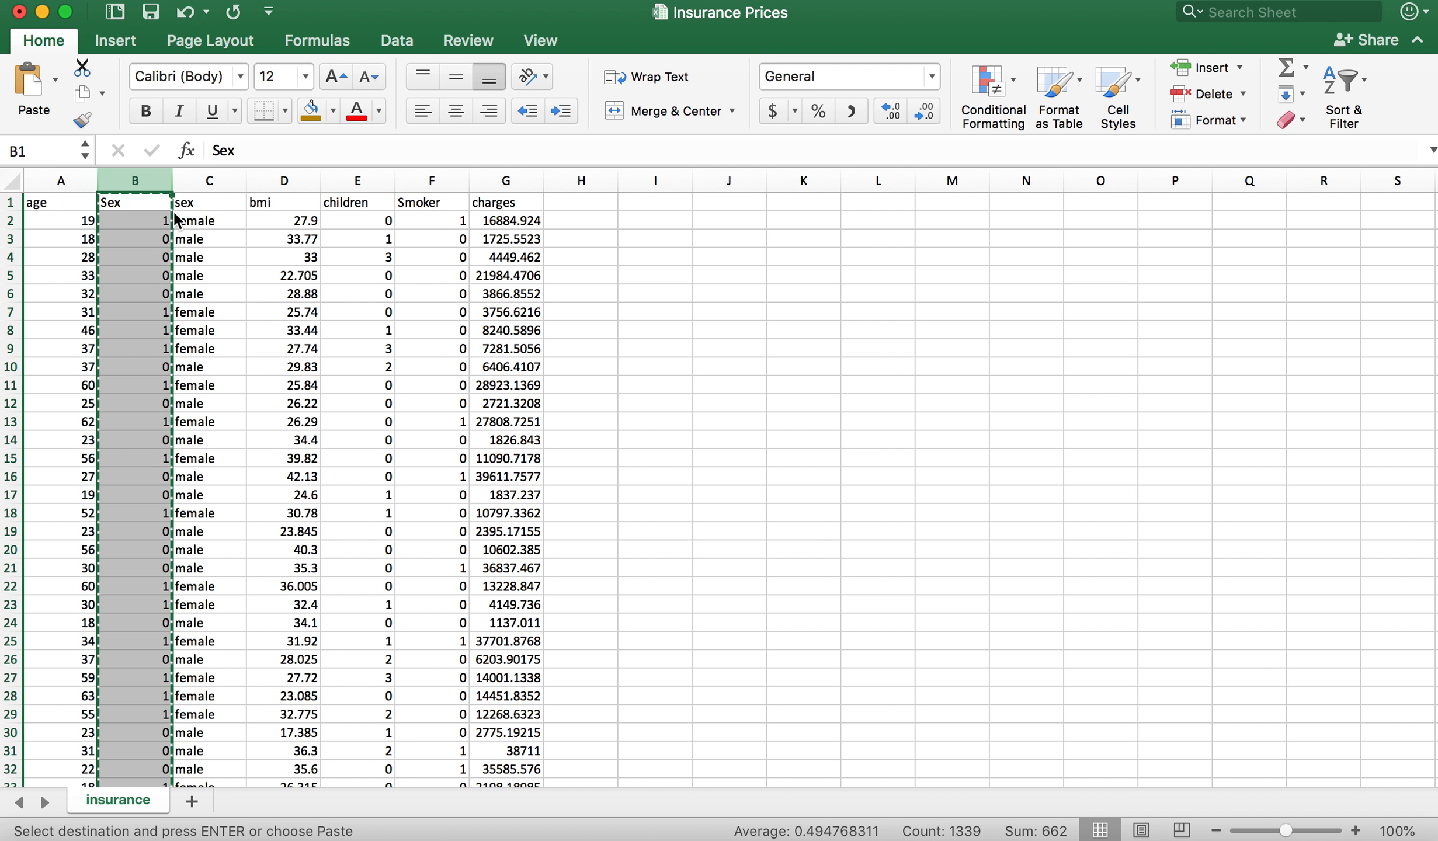
right_click(141, 174)
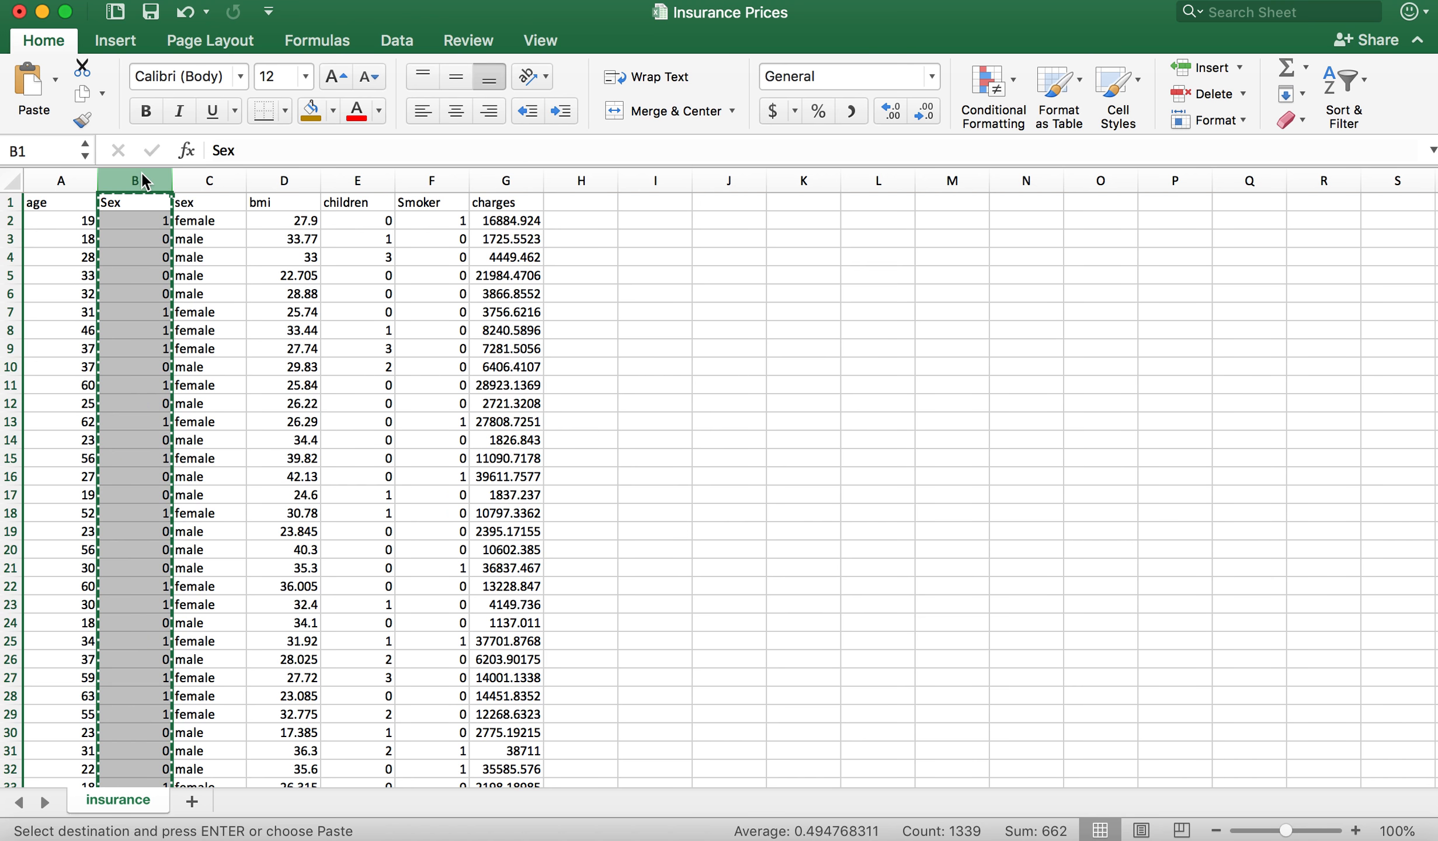
left_click(211, 247)
left_click(76, 143)
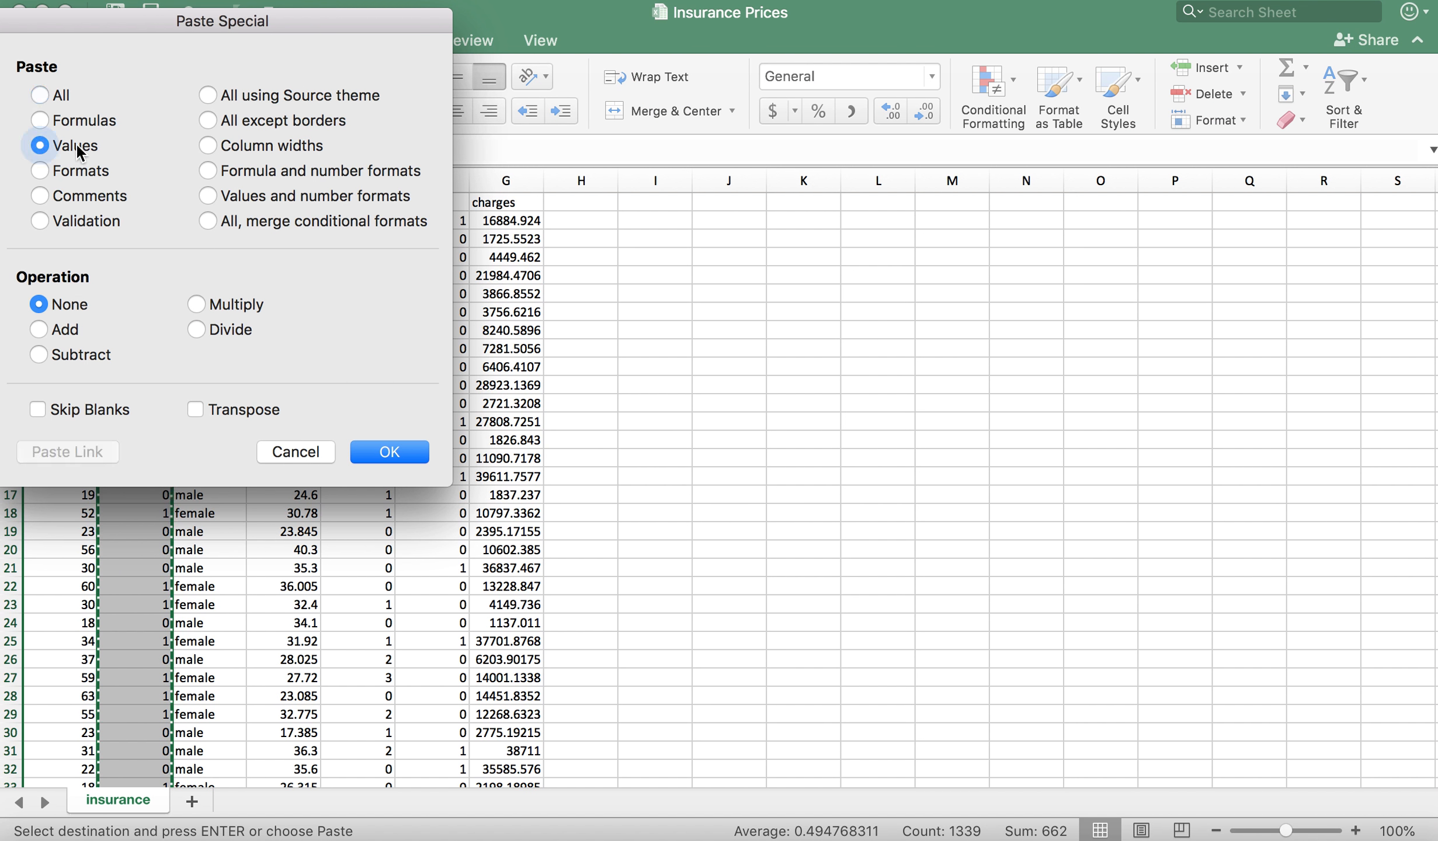
left_click(397, 453)
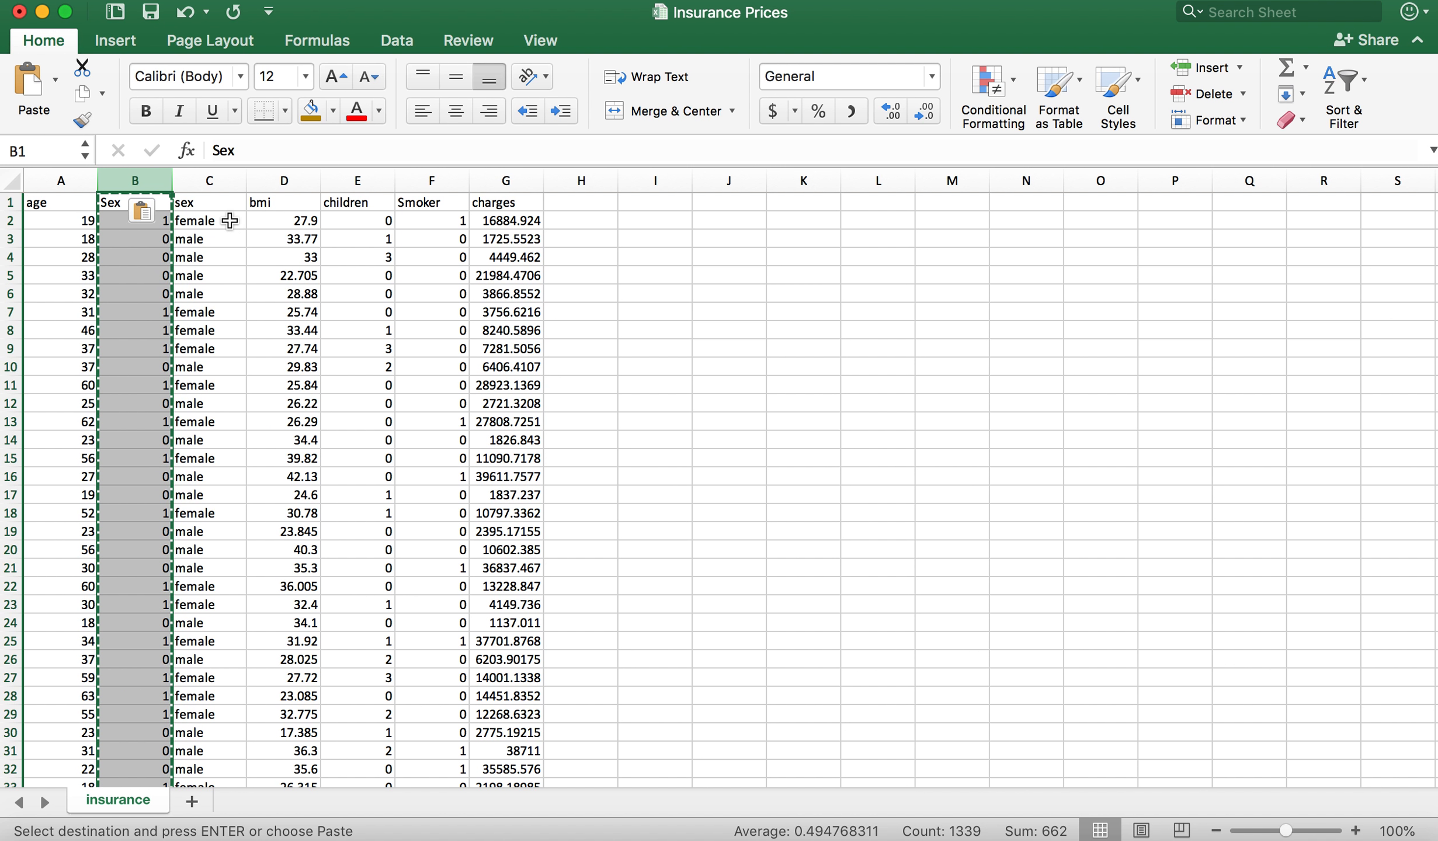
Step: Delete the original text sex column C
left_click(217, 175)
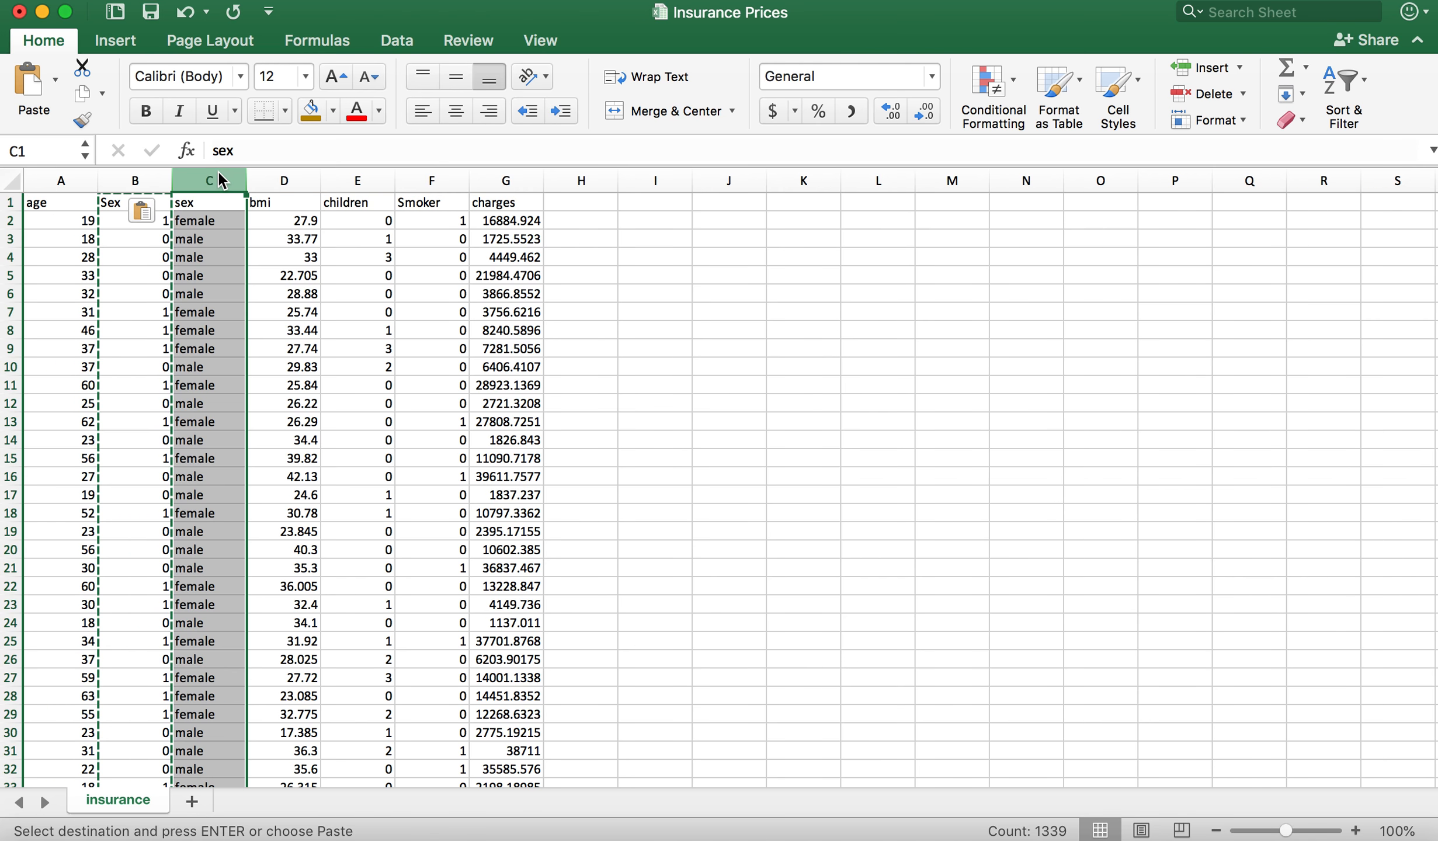
right_click(218, 172)
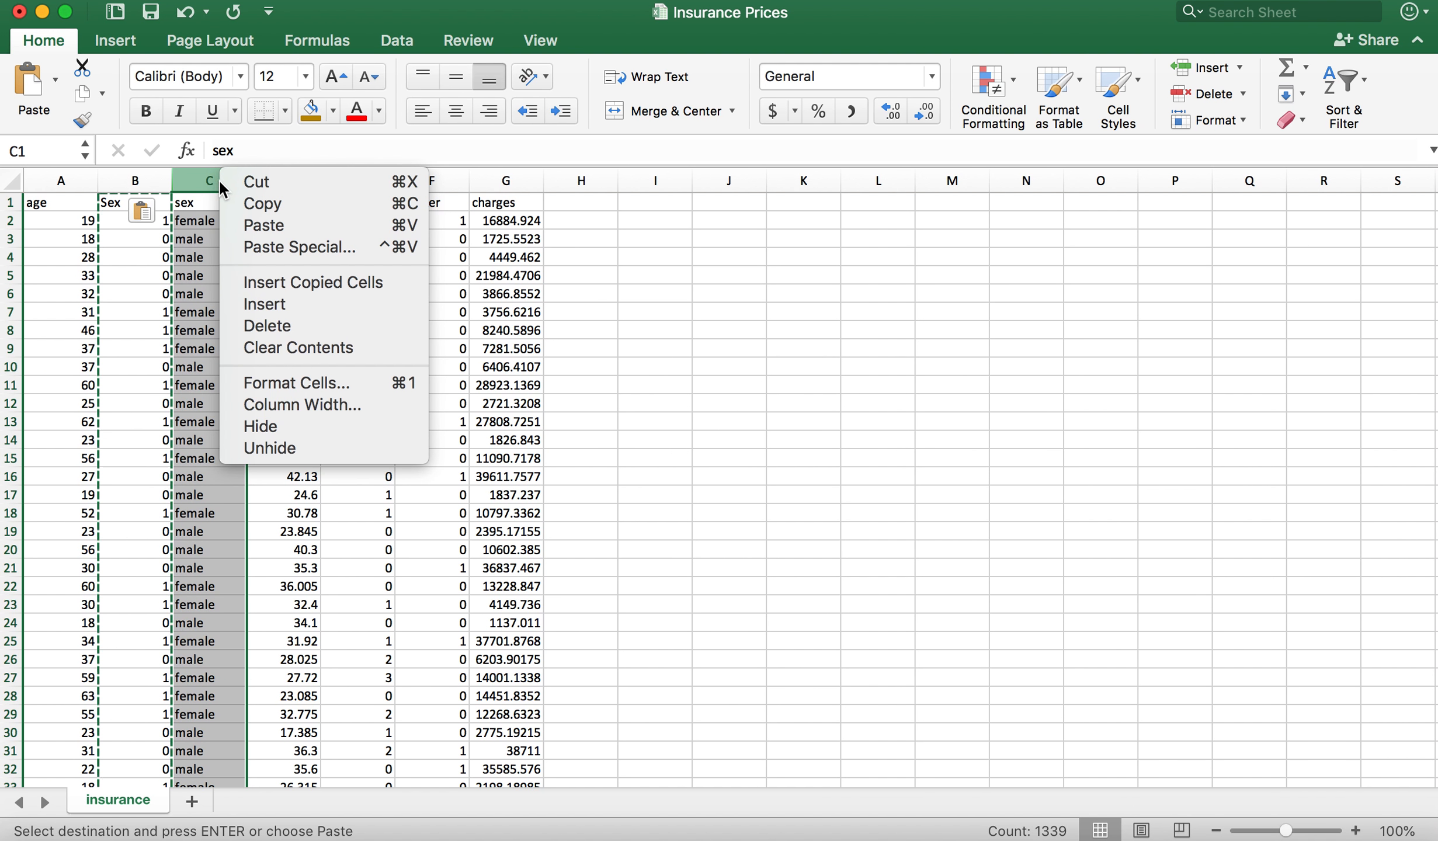
left_click(309, 323)
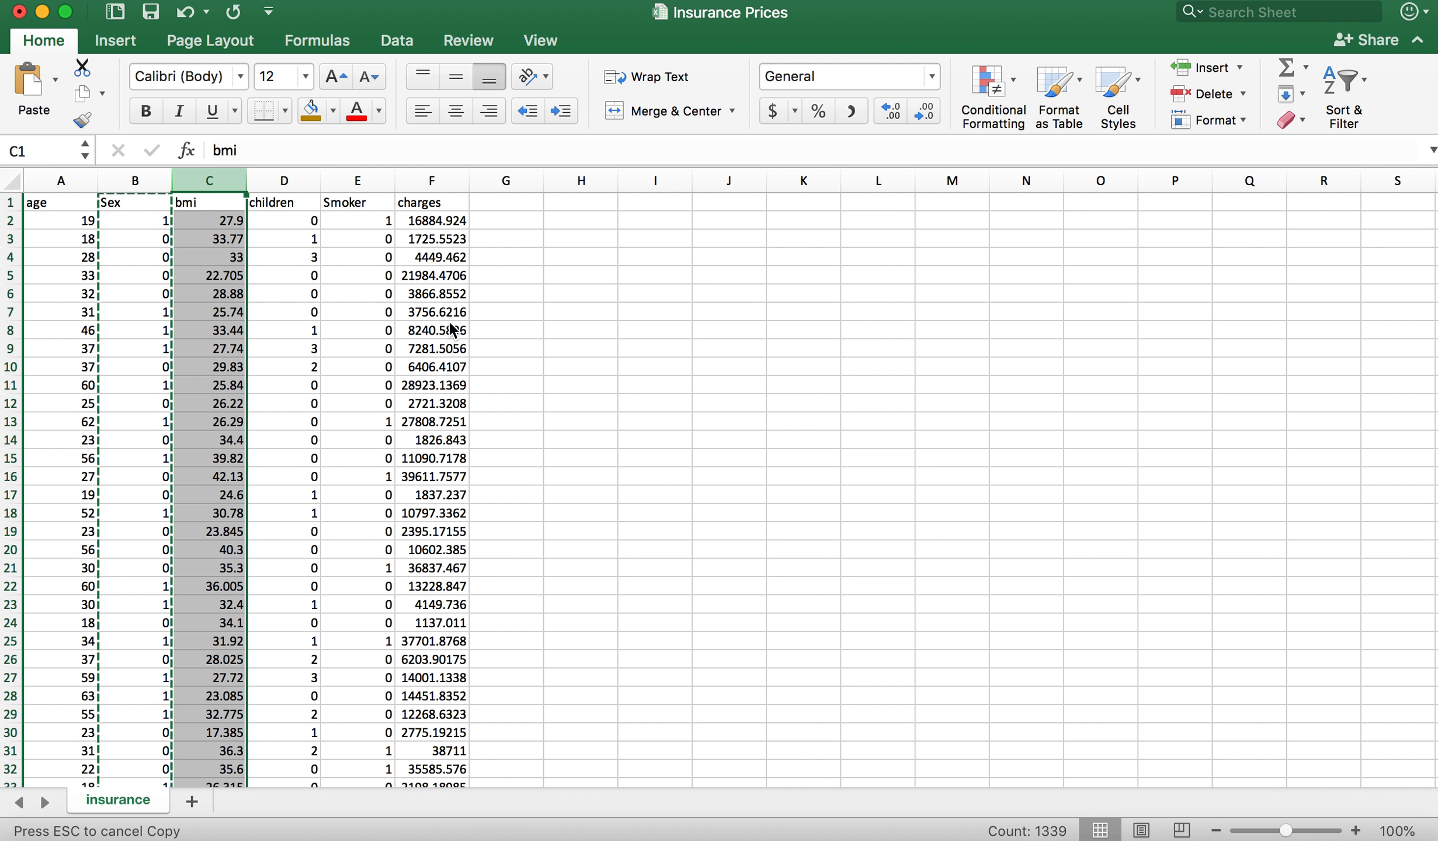
left_click(581, 387)
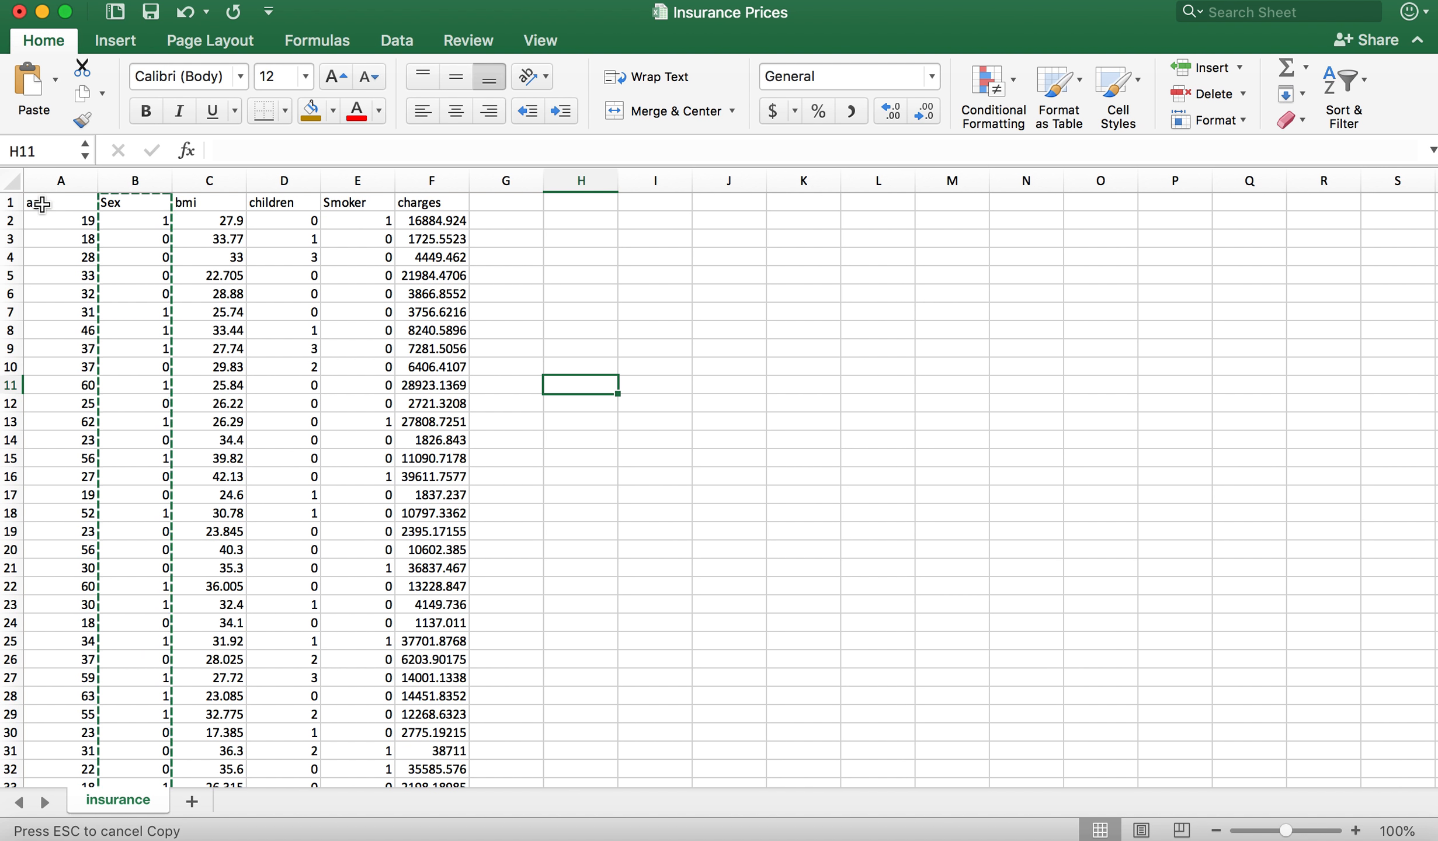
Step: Rename the headers in A1 and C1 as Age and BMI
left_click(41, 204)
type("Age")
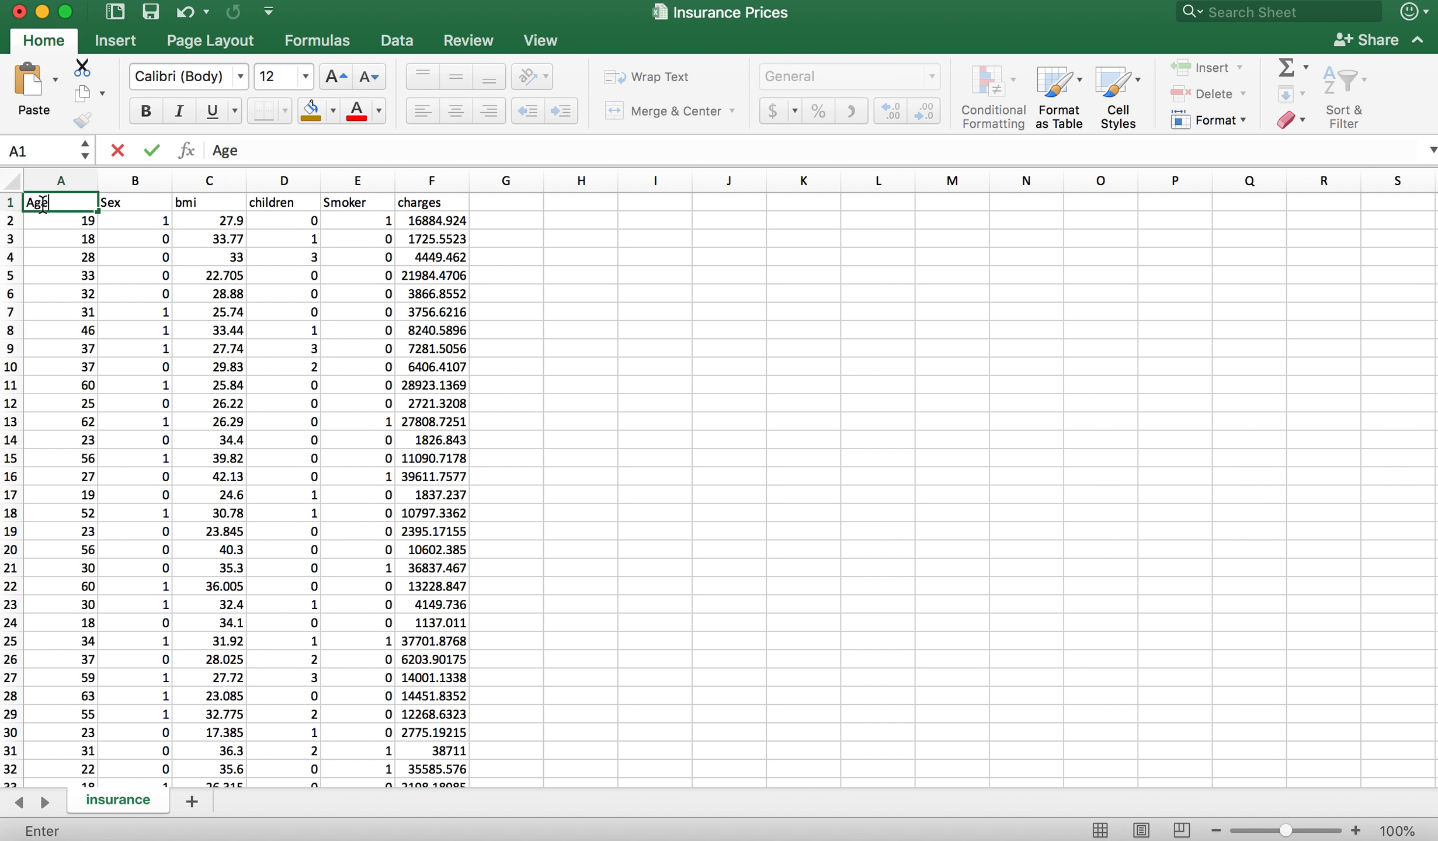
key("Return")
left_click(211, 204)
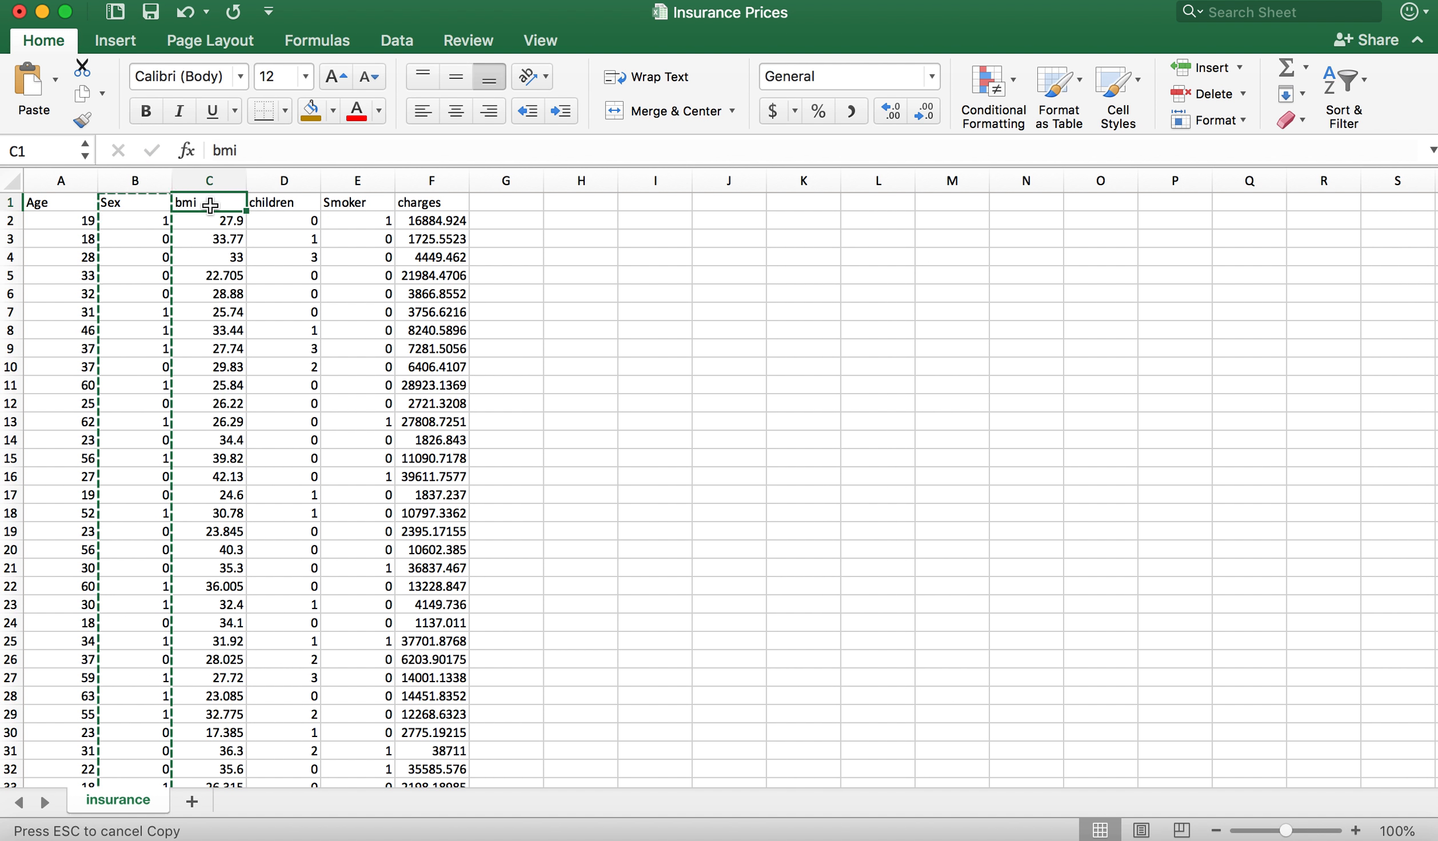
type("BMI")
key("Return")
Step: Capitalize the header in D1 so that it reads Children
left_click(277, 201)
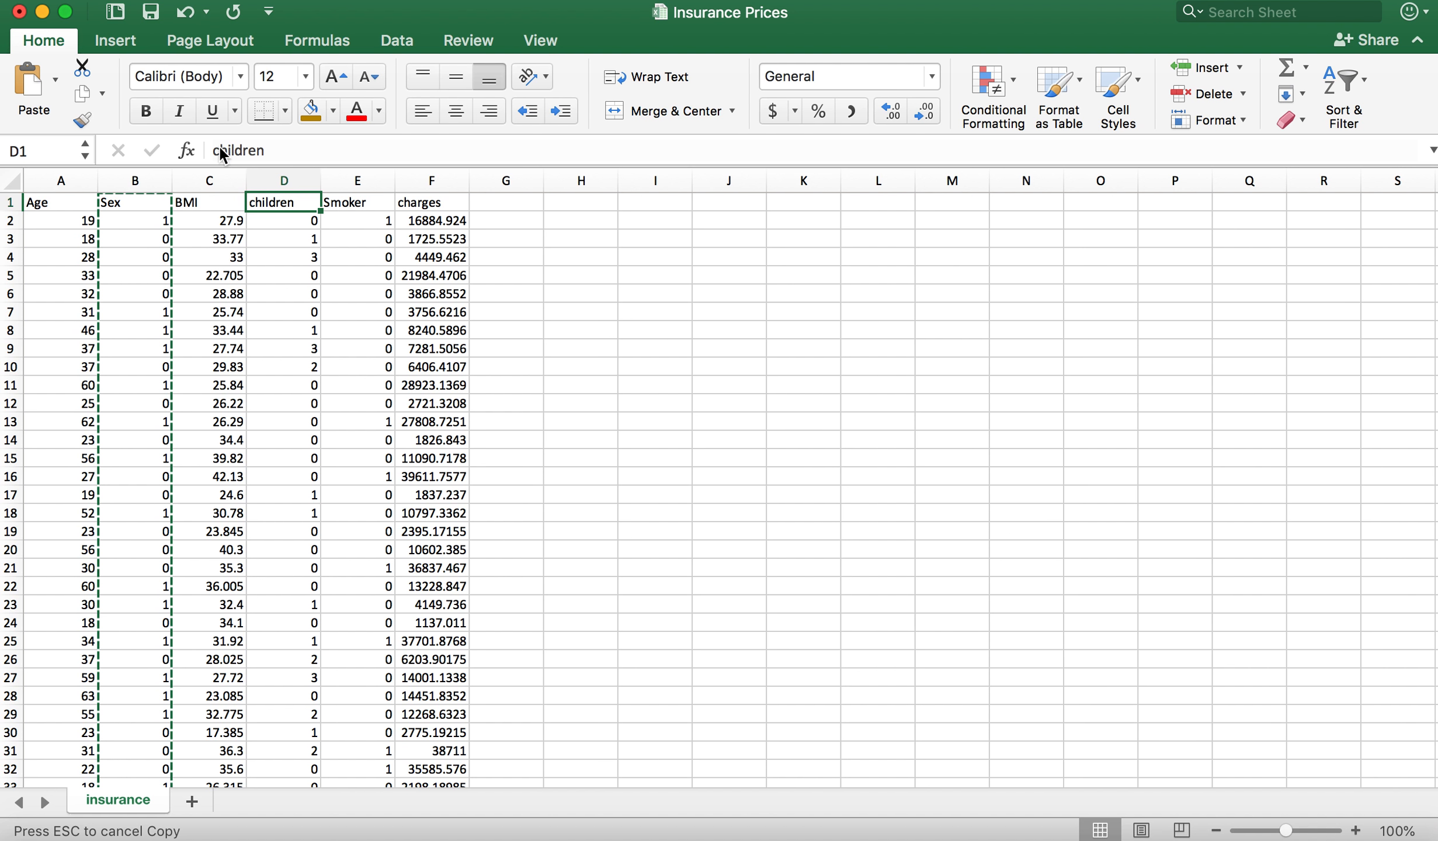
left_click(220, 150)
key("BackSpace")
type("C")
key("Return")
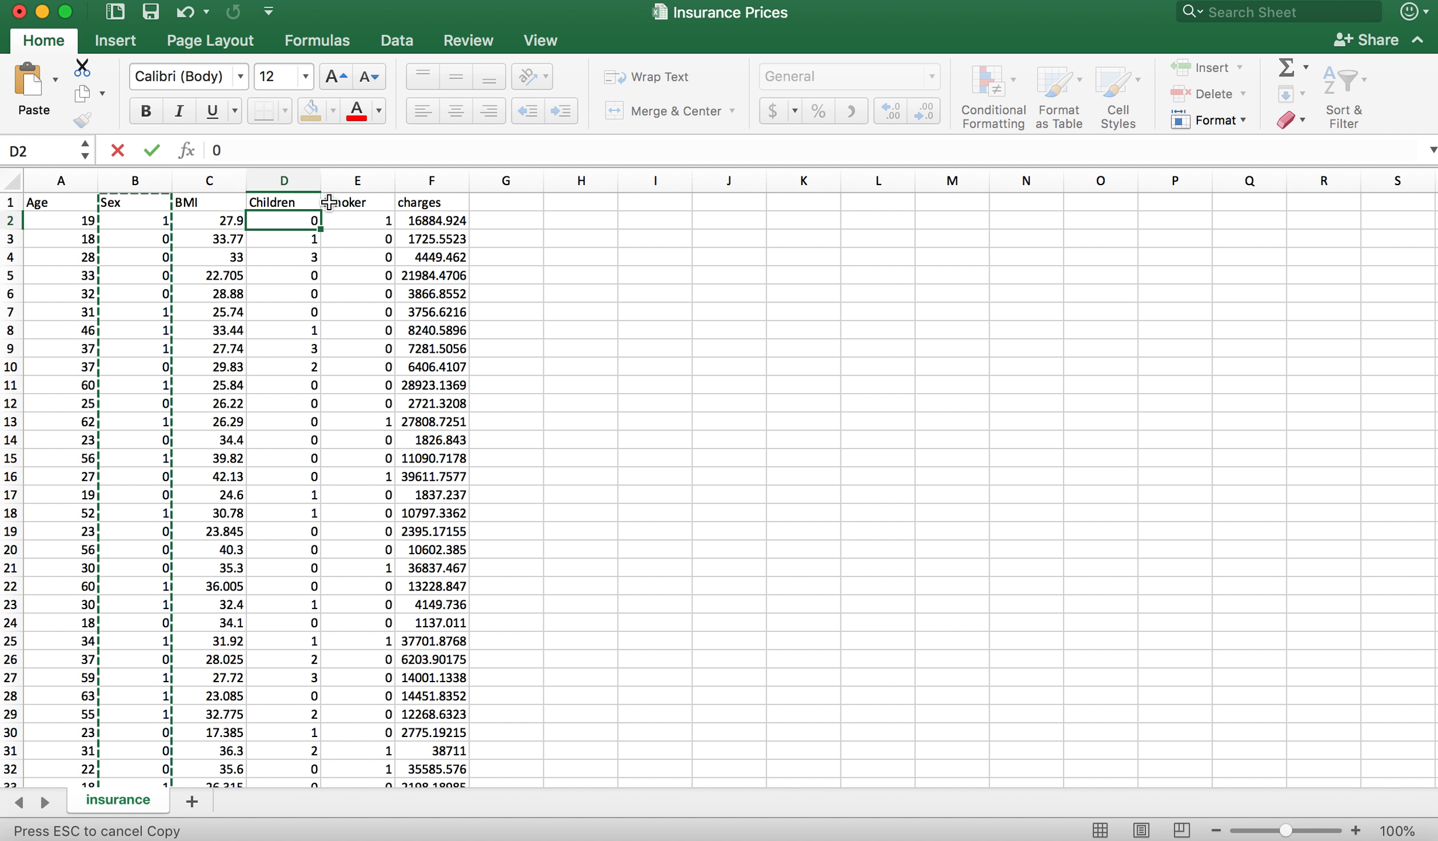
Step: Rename the charges header in F1 as Insurance Charges
left_click(403, 203)
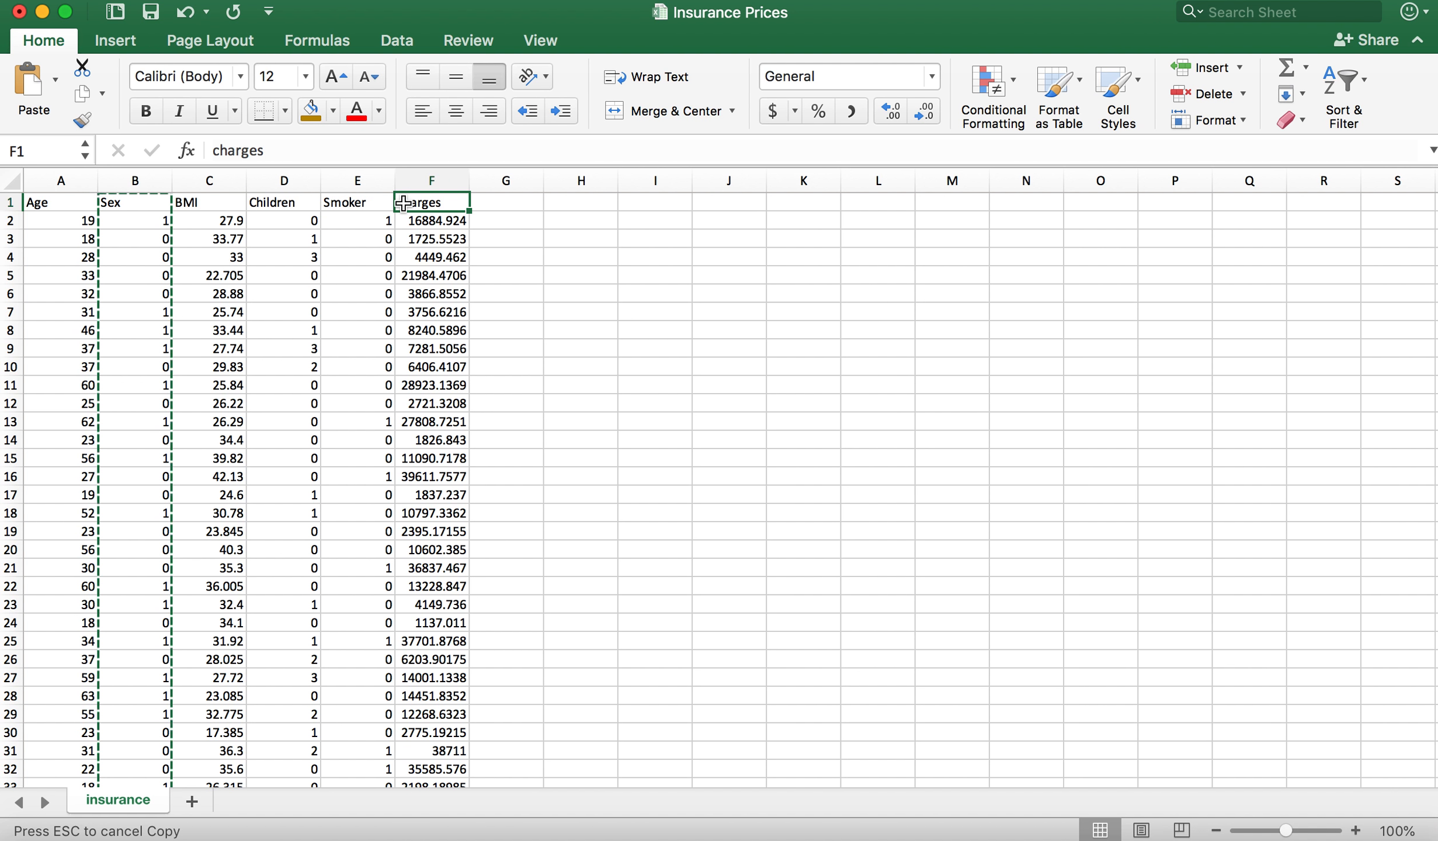
double_click(402, 202)
key("BackSpace")
type("Insurance C")
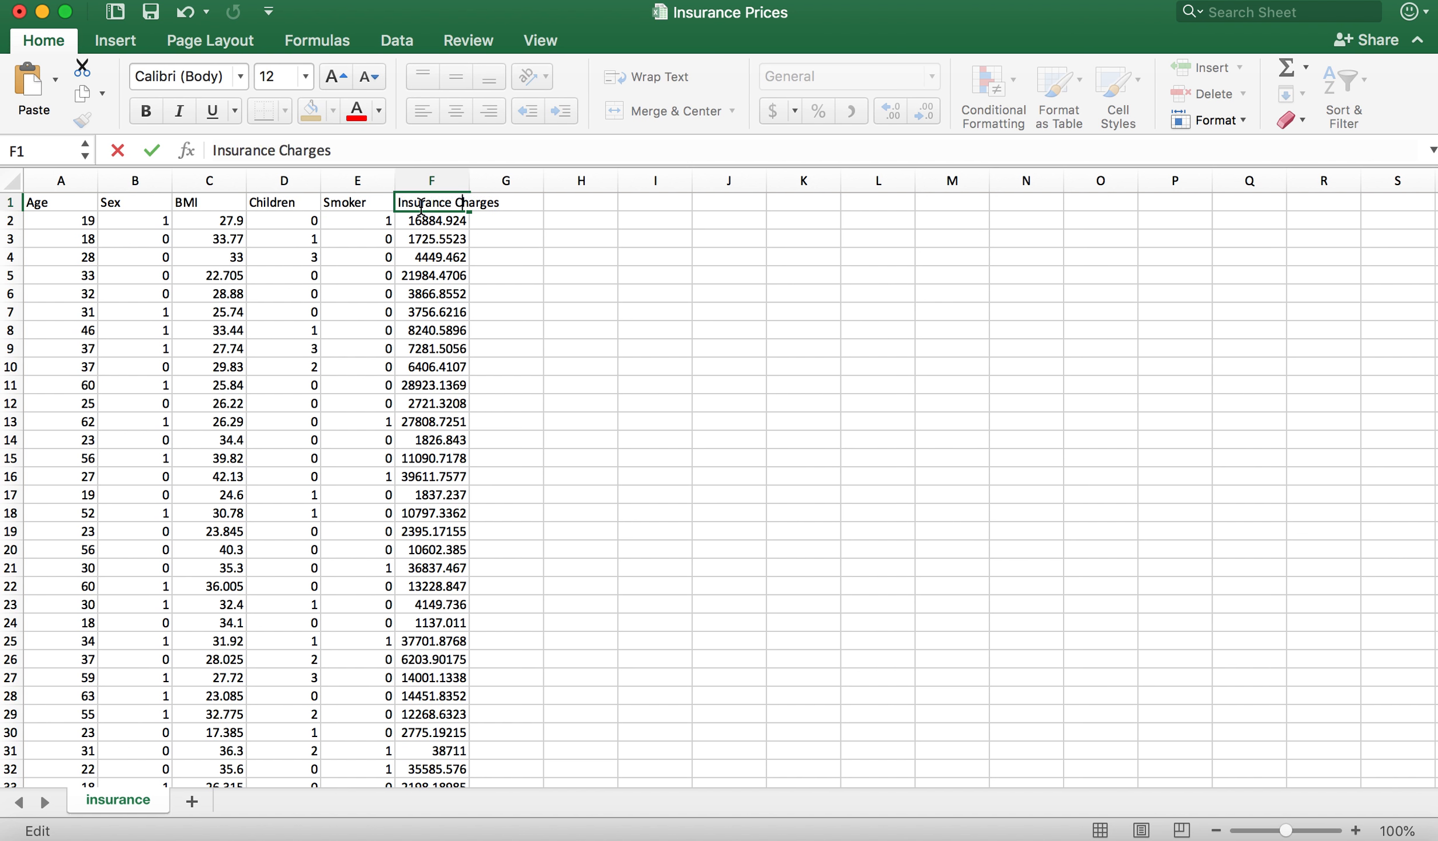
key("Return")
left_click(633, 286)
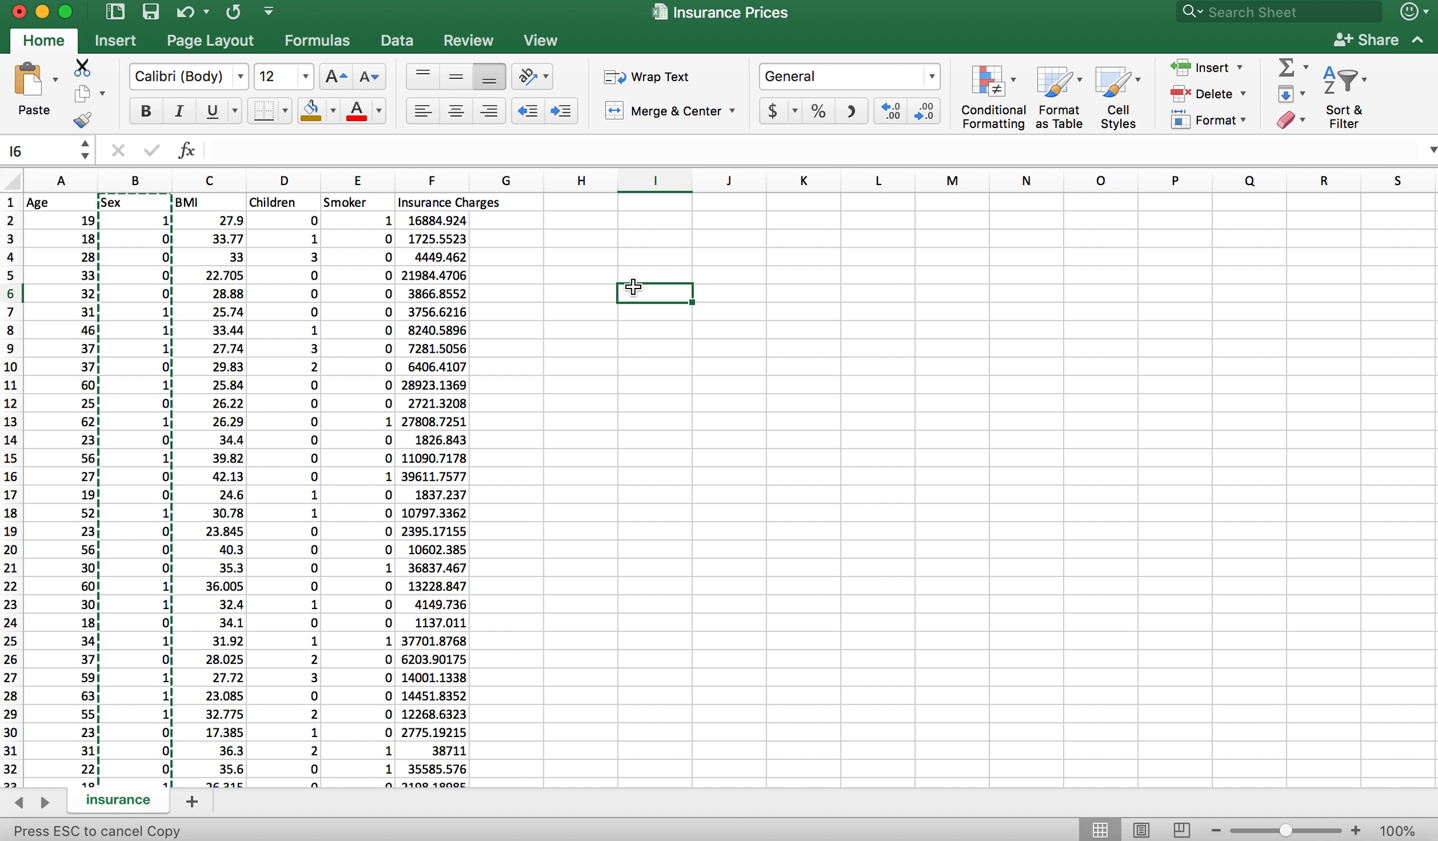
left_click(571, 236)
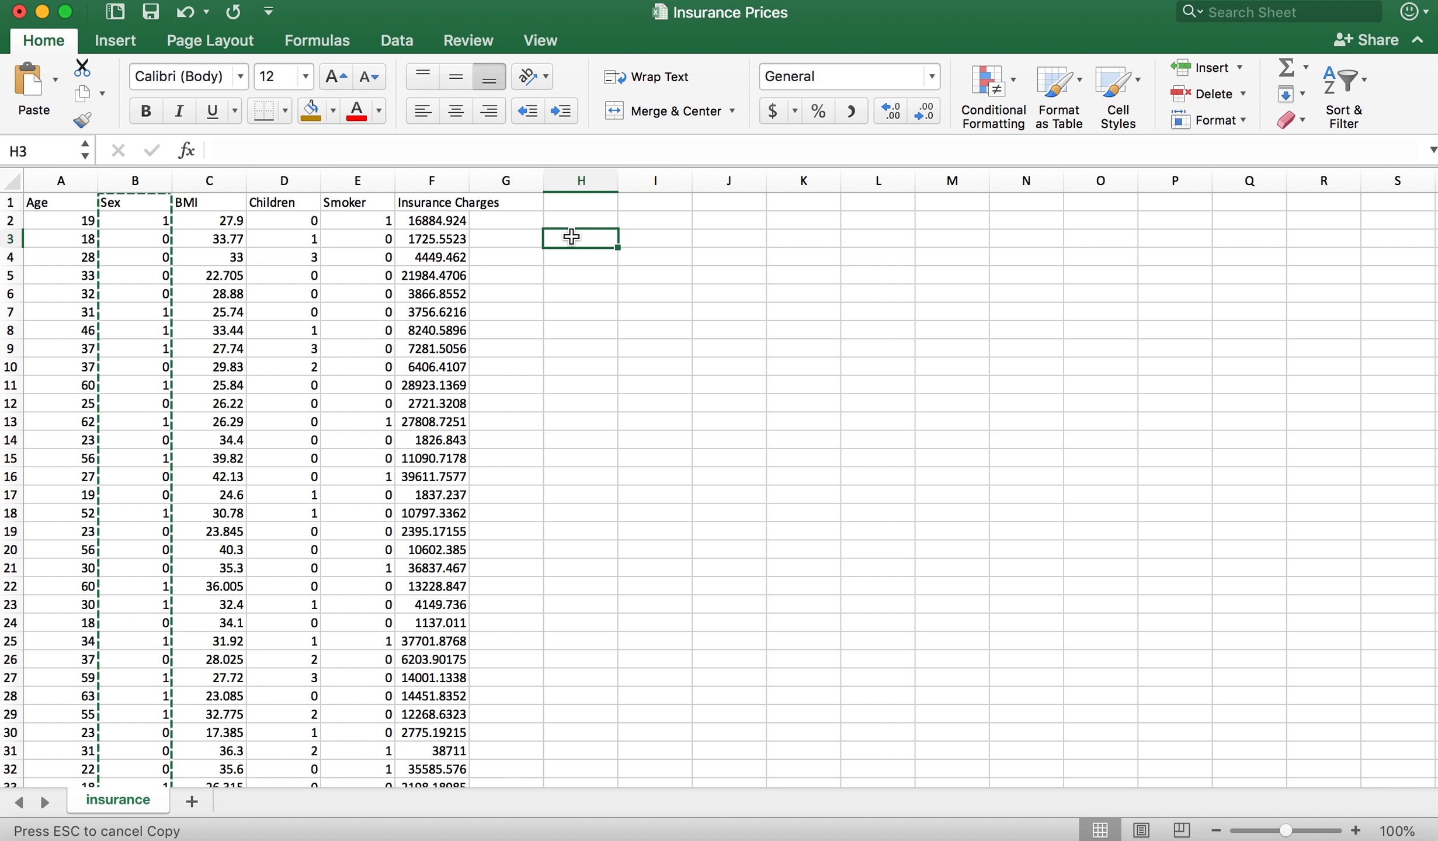
left_click(562, 222)
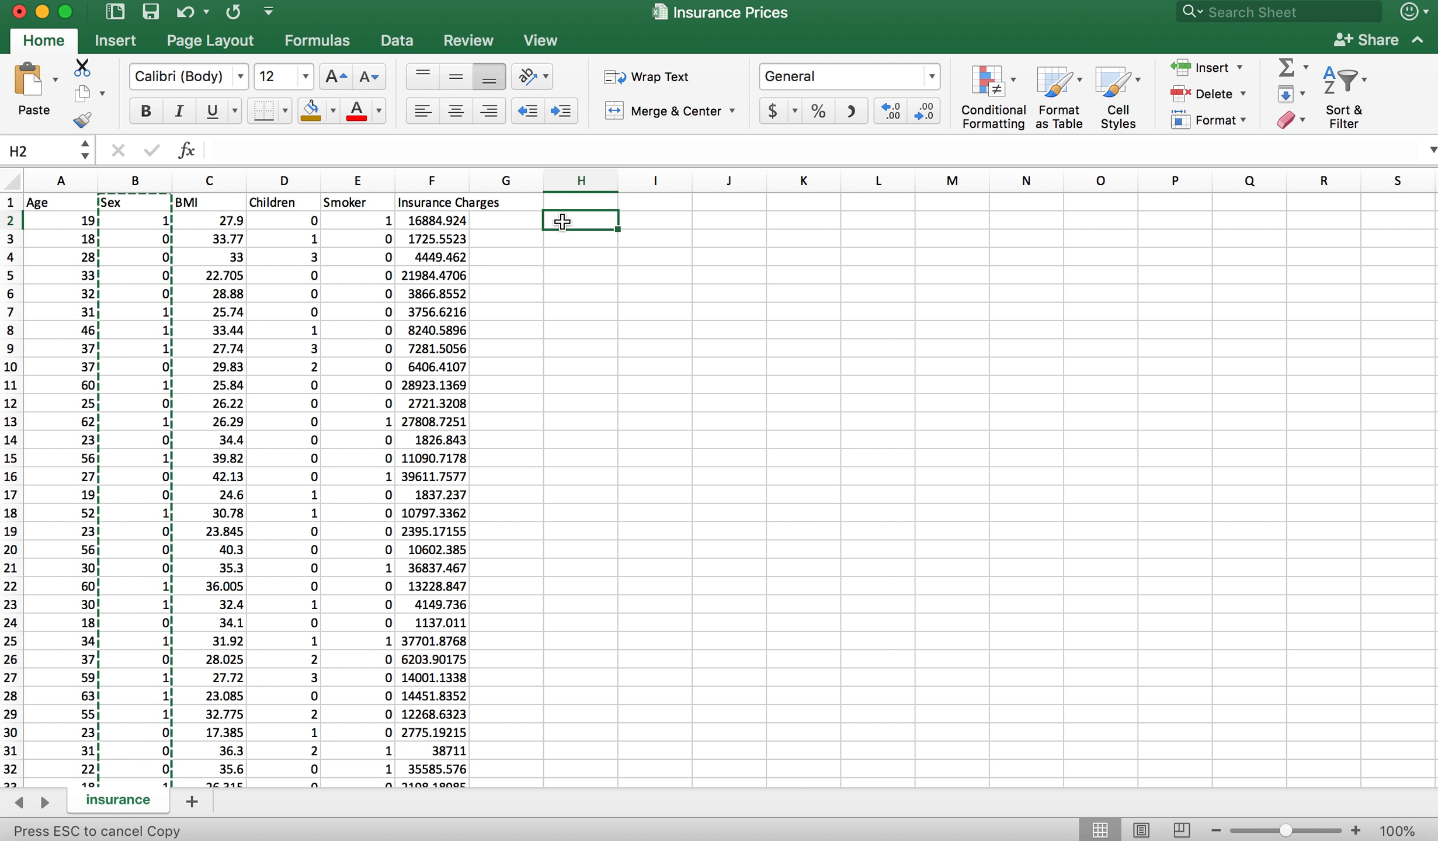
Step: Insert an X Y (Scatter) chart of the BMI values from C2 down to the last data row, C1339
left_click(235, 221)
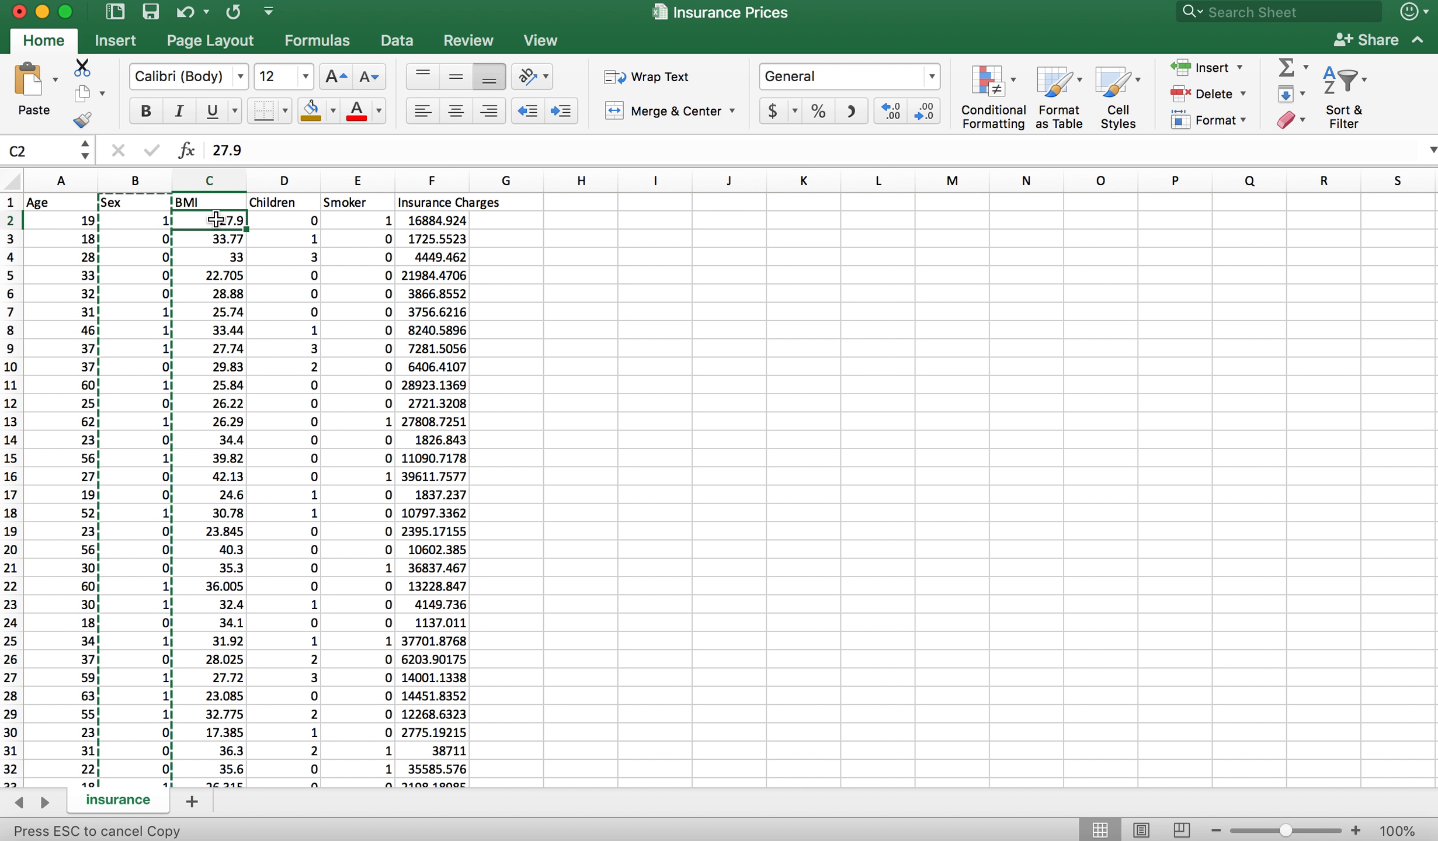
mouse_move(217, 219)
left_mouse_down()
mouse_move(217, 324)
mouse_move(219, 224)
left_mouse_up()
key("super+shift+Down")
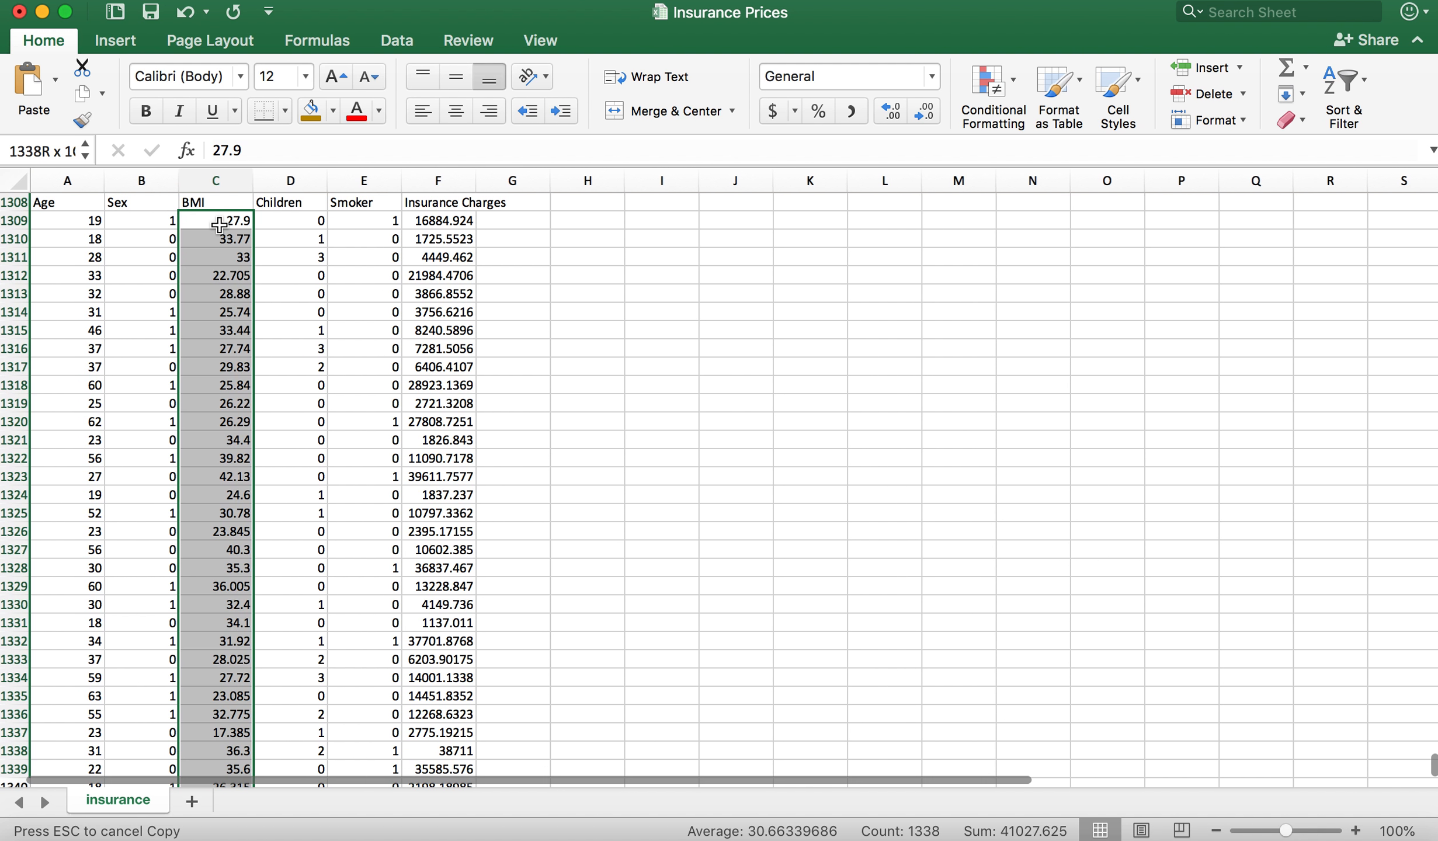
scroll(346, 292, "up", 15)
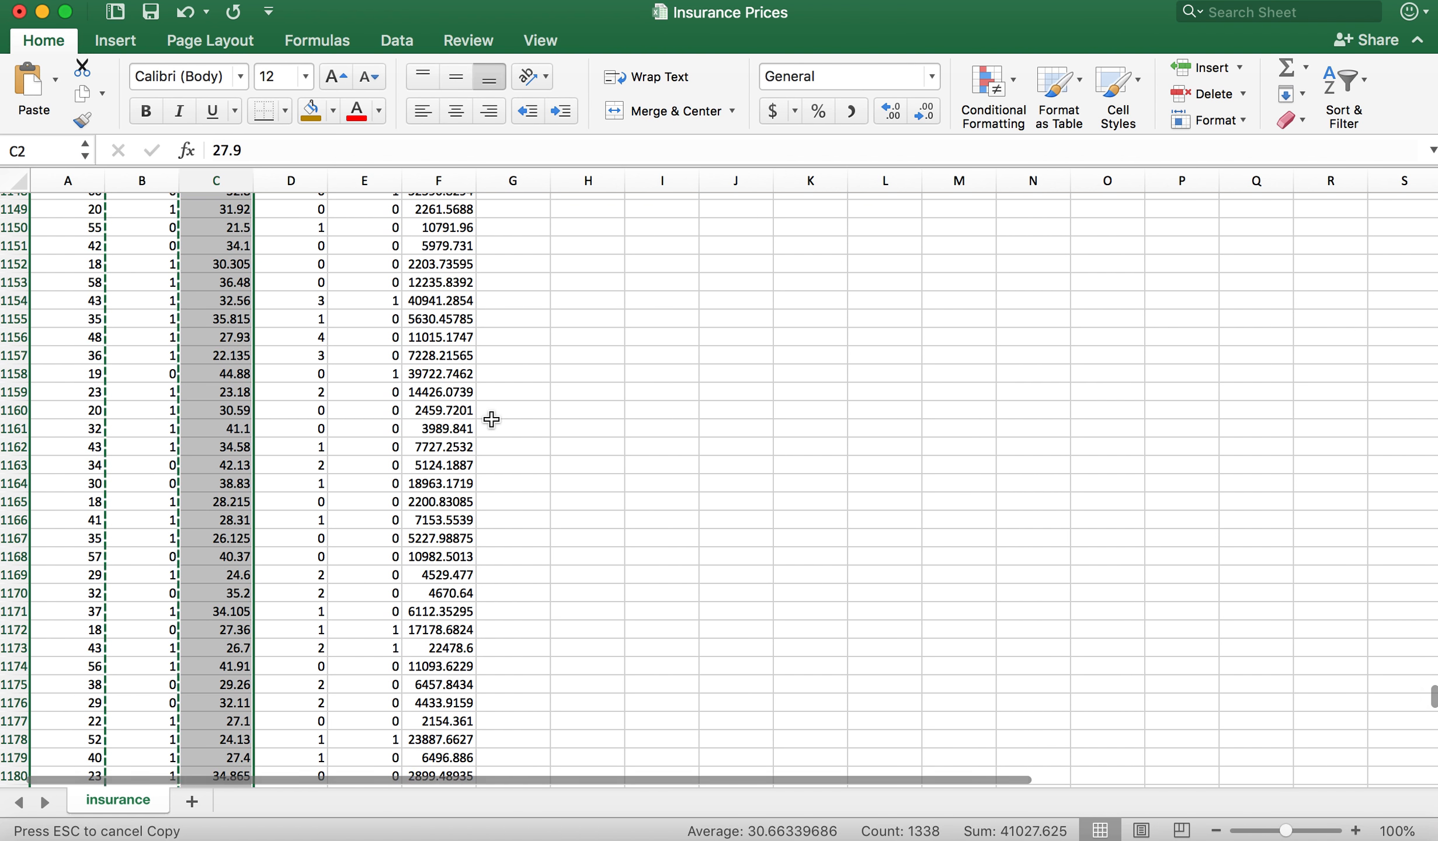
scroll(557, 624, "down", 2)
scroll(558, 624, "down", 20)
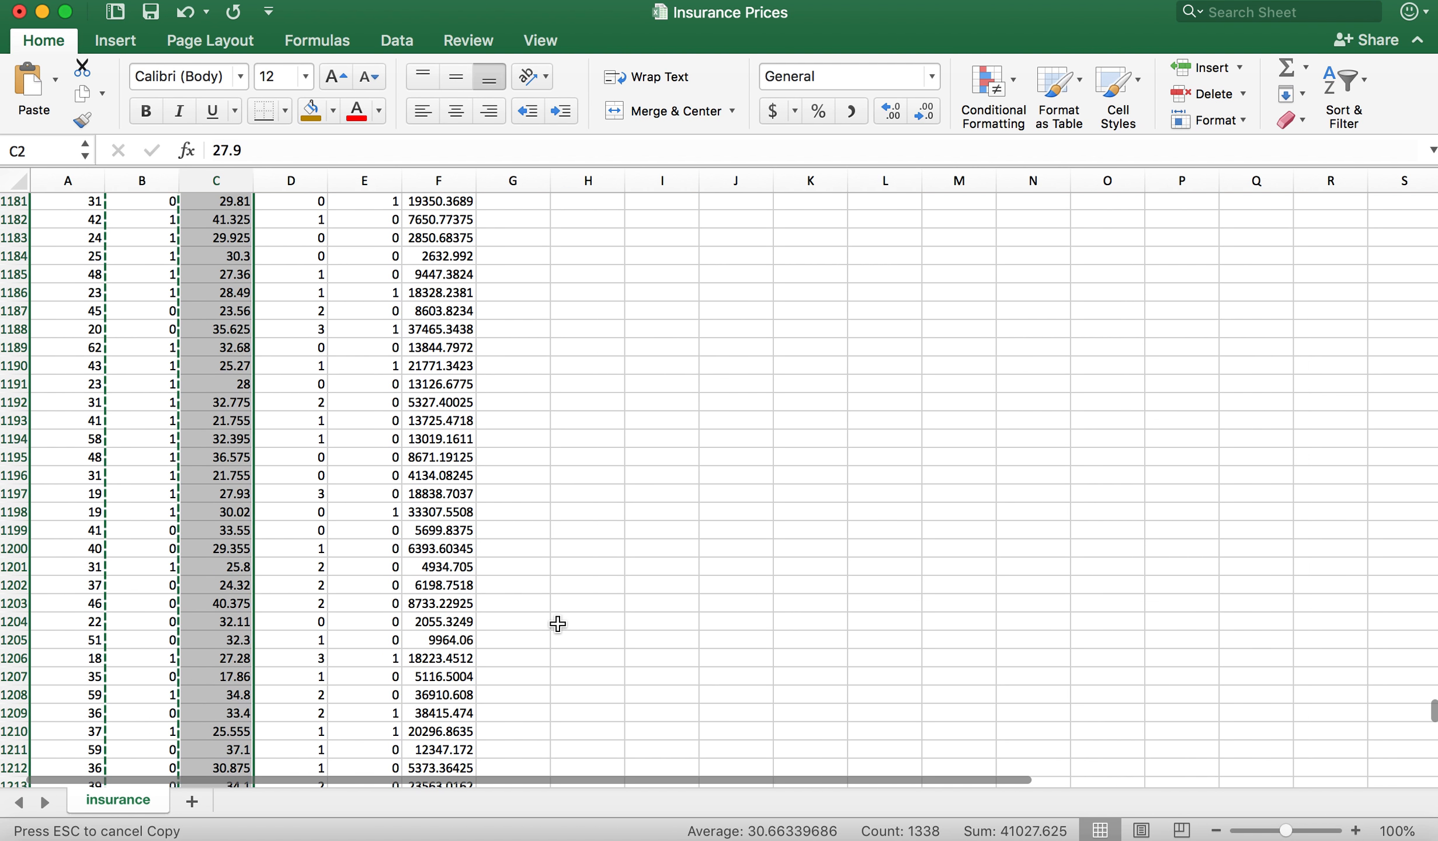
scroll(558, 624, "down", 20)
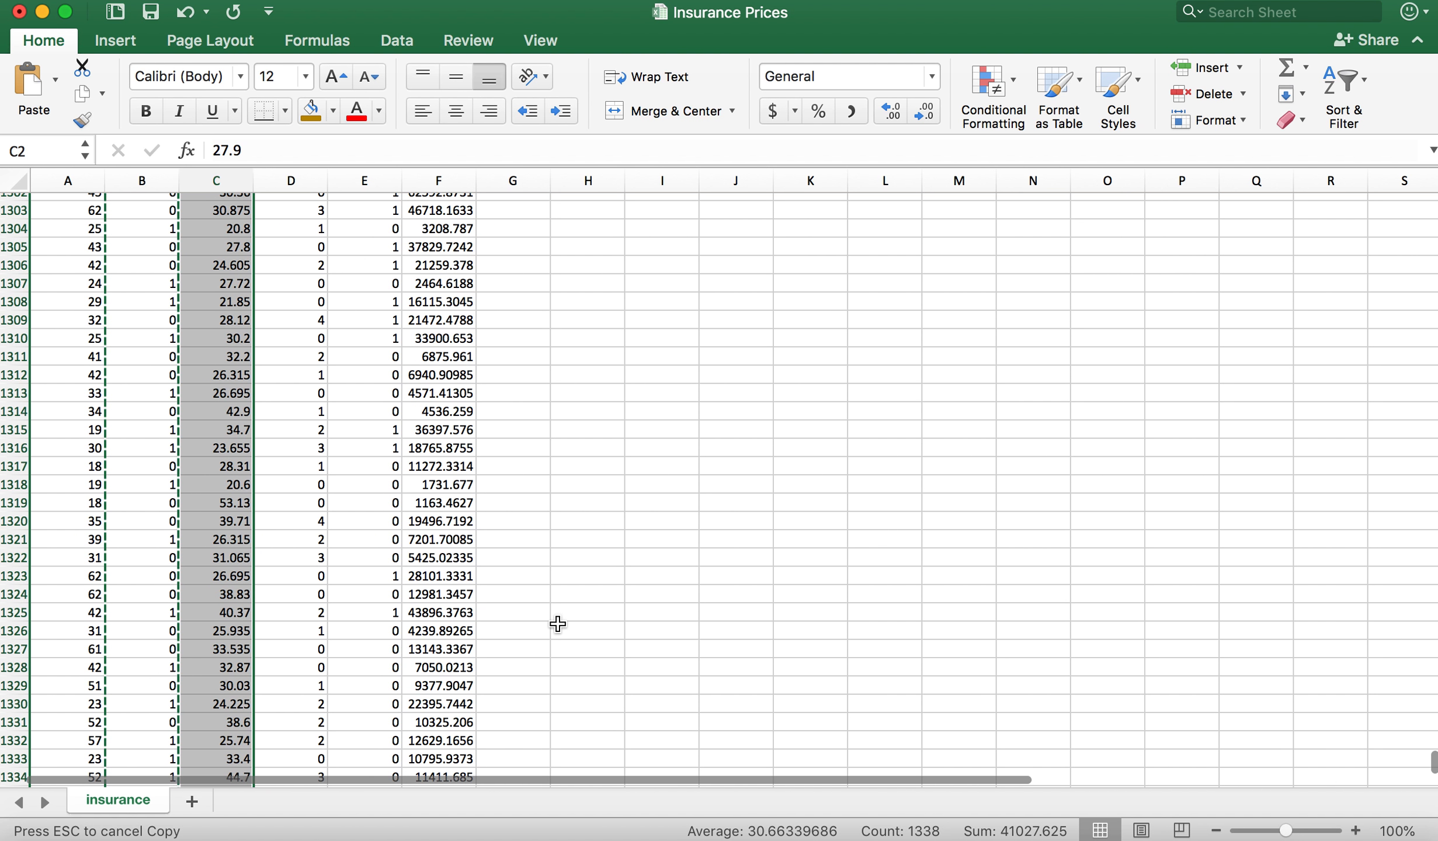
scroll(557, 624, "up", 15)
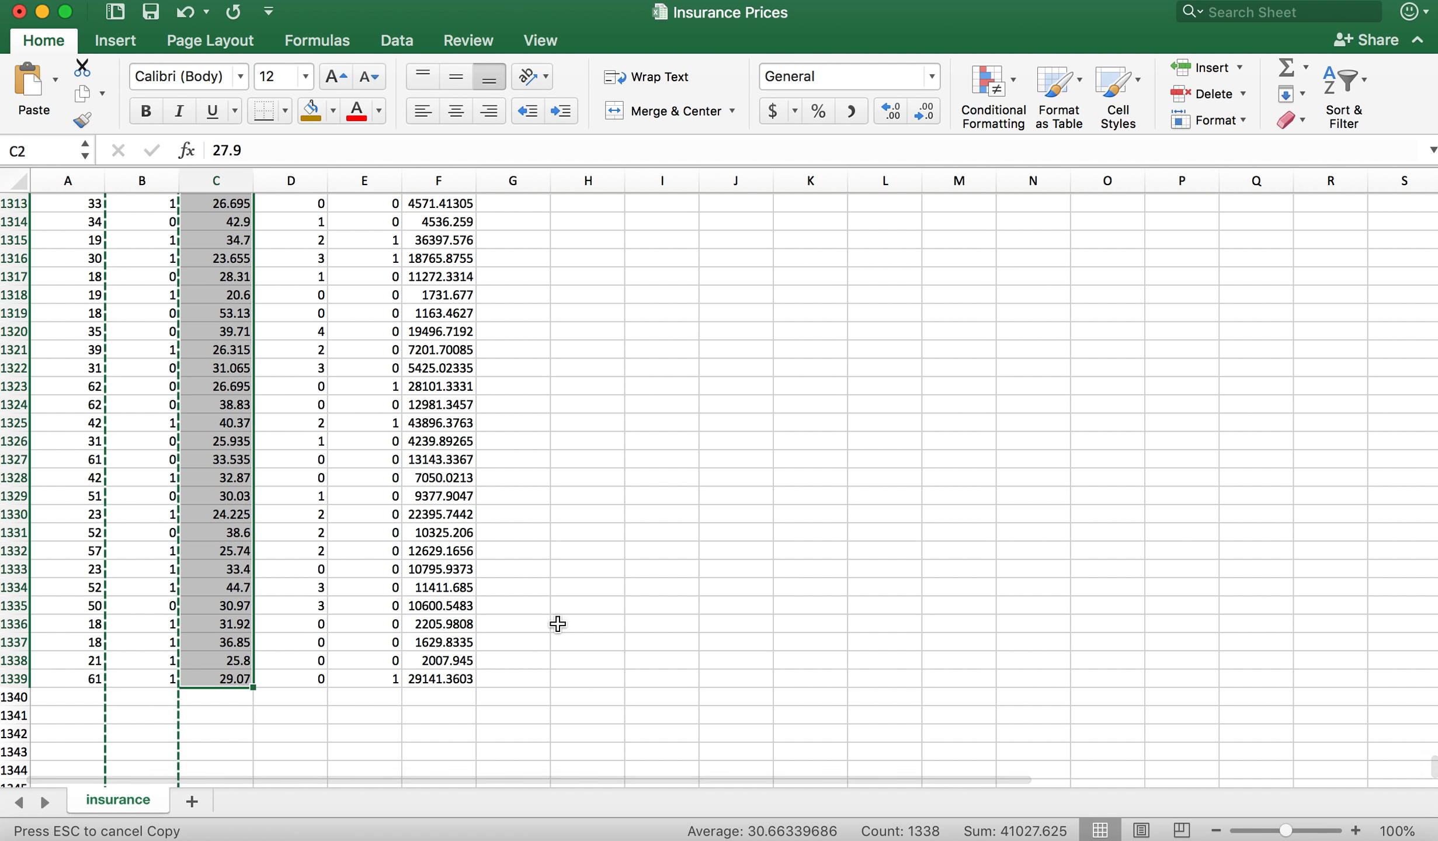
scroll(558, 624, "up", 1)
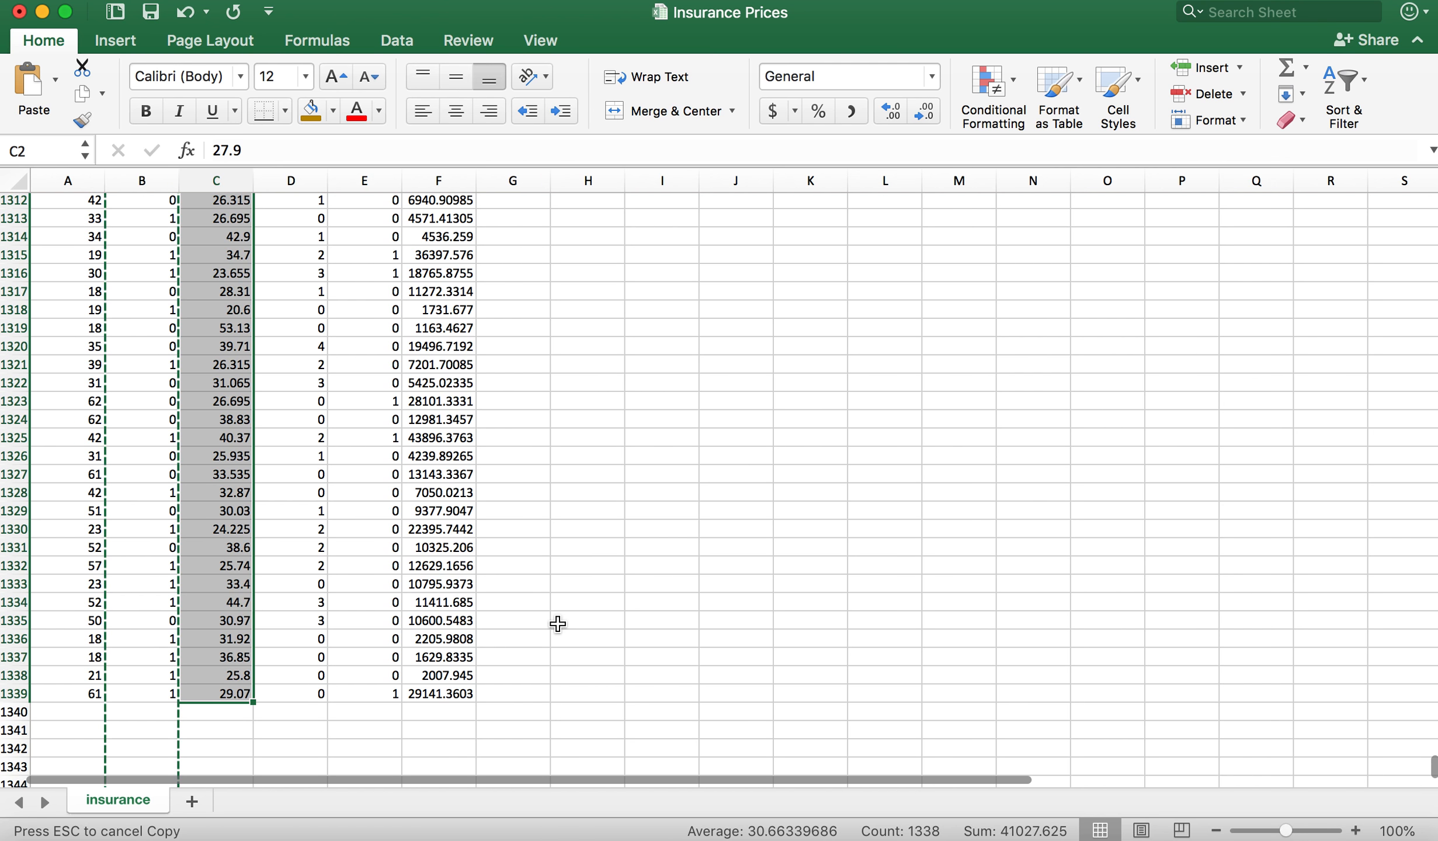
scroll(558, 624, "up", 20)
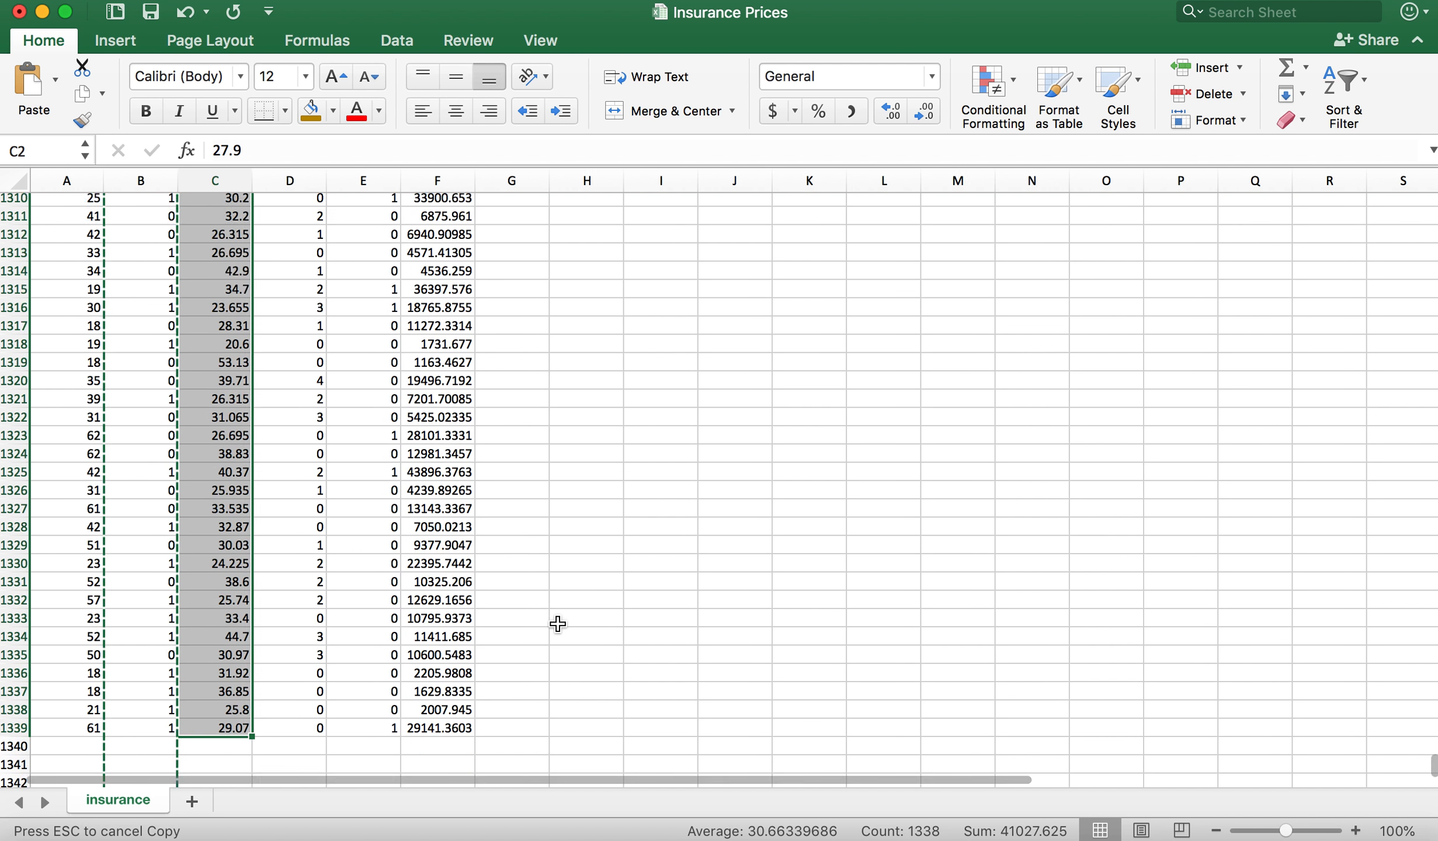
scroll(558, 624, "up", 20)
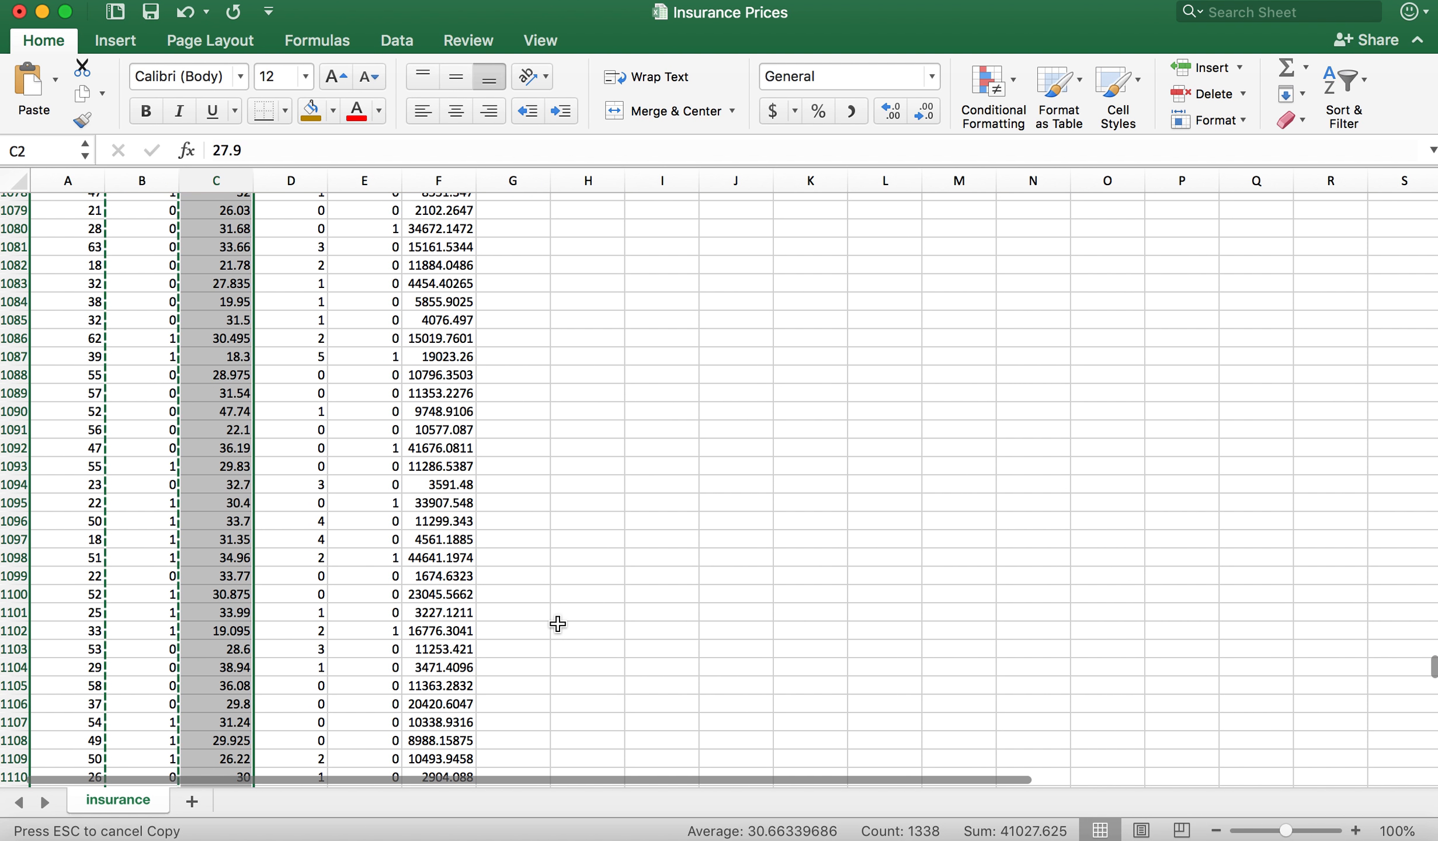
scroll(558, 623, "up", 20)
scroll(558, 624, "up", 20)
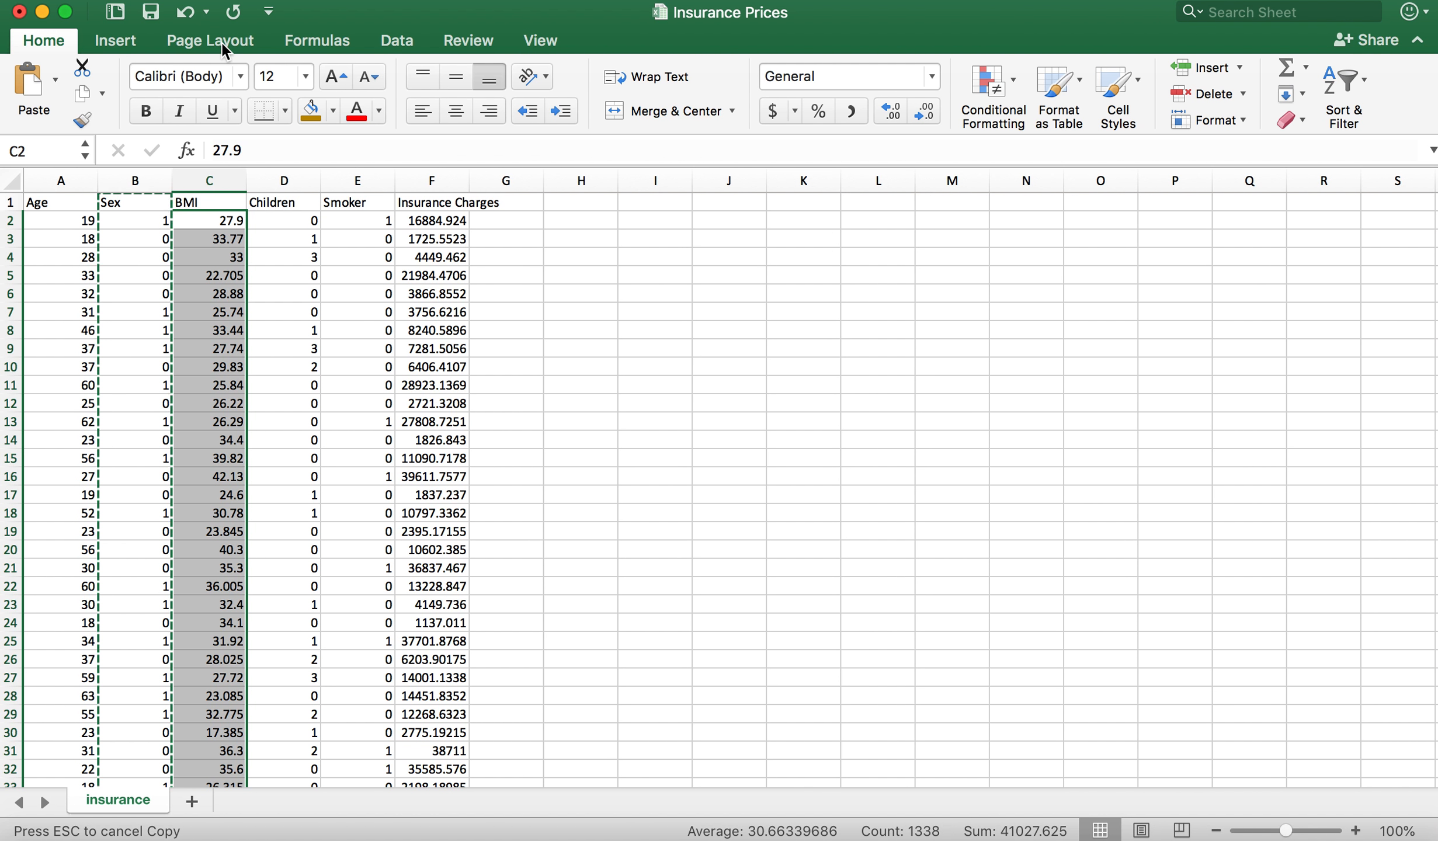
left_click(288, 0)
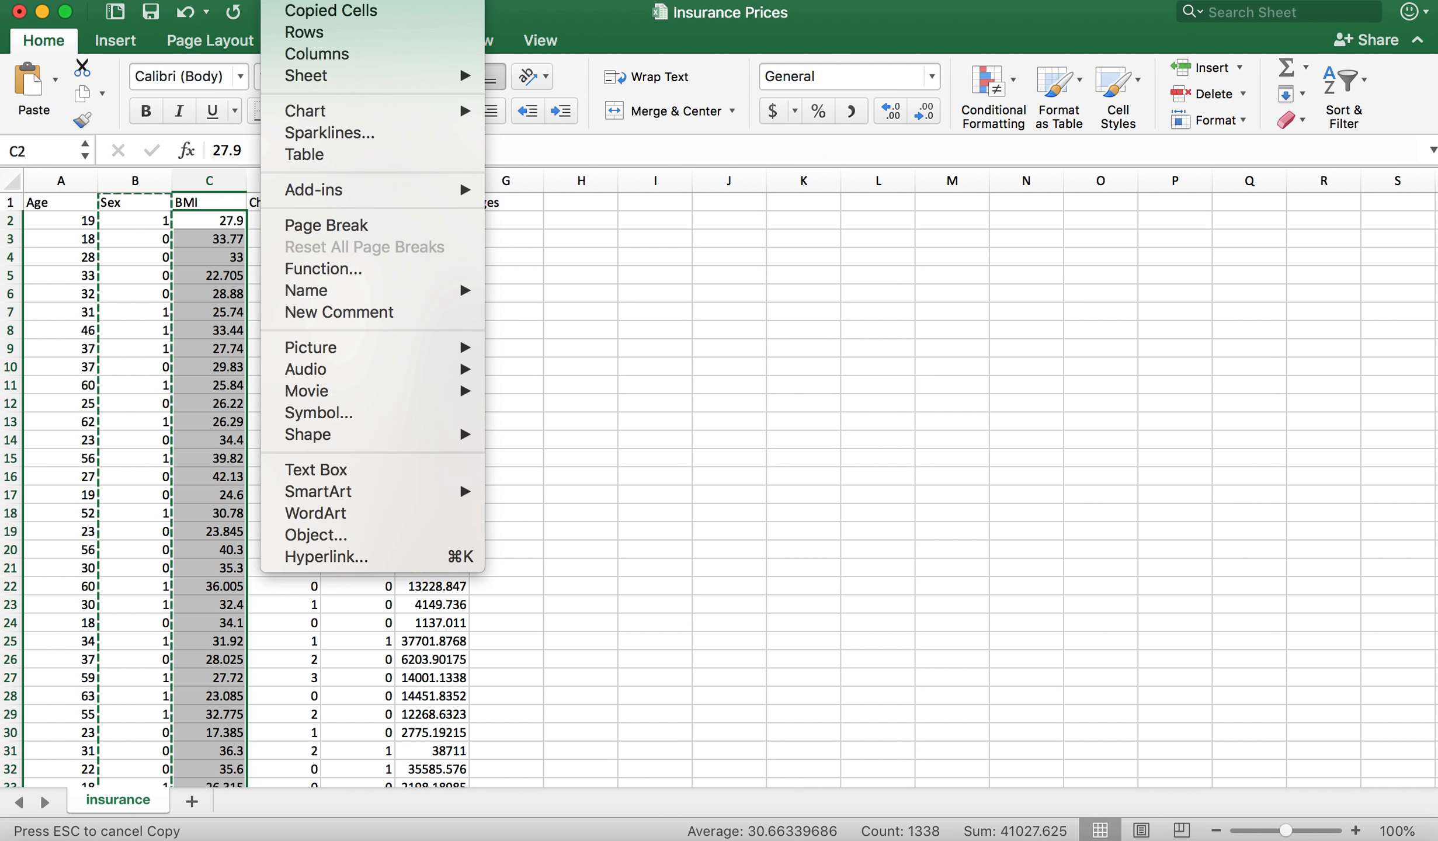
mouse_move(359, 119)
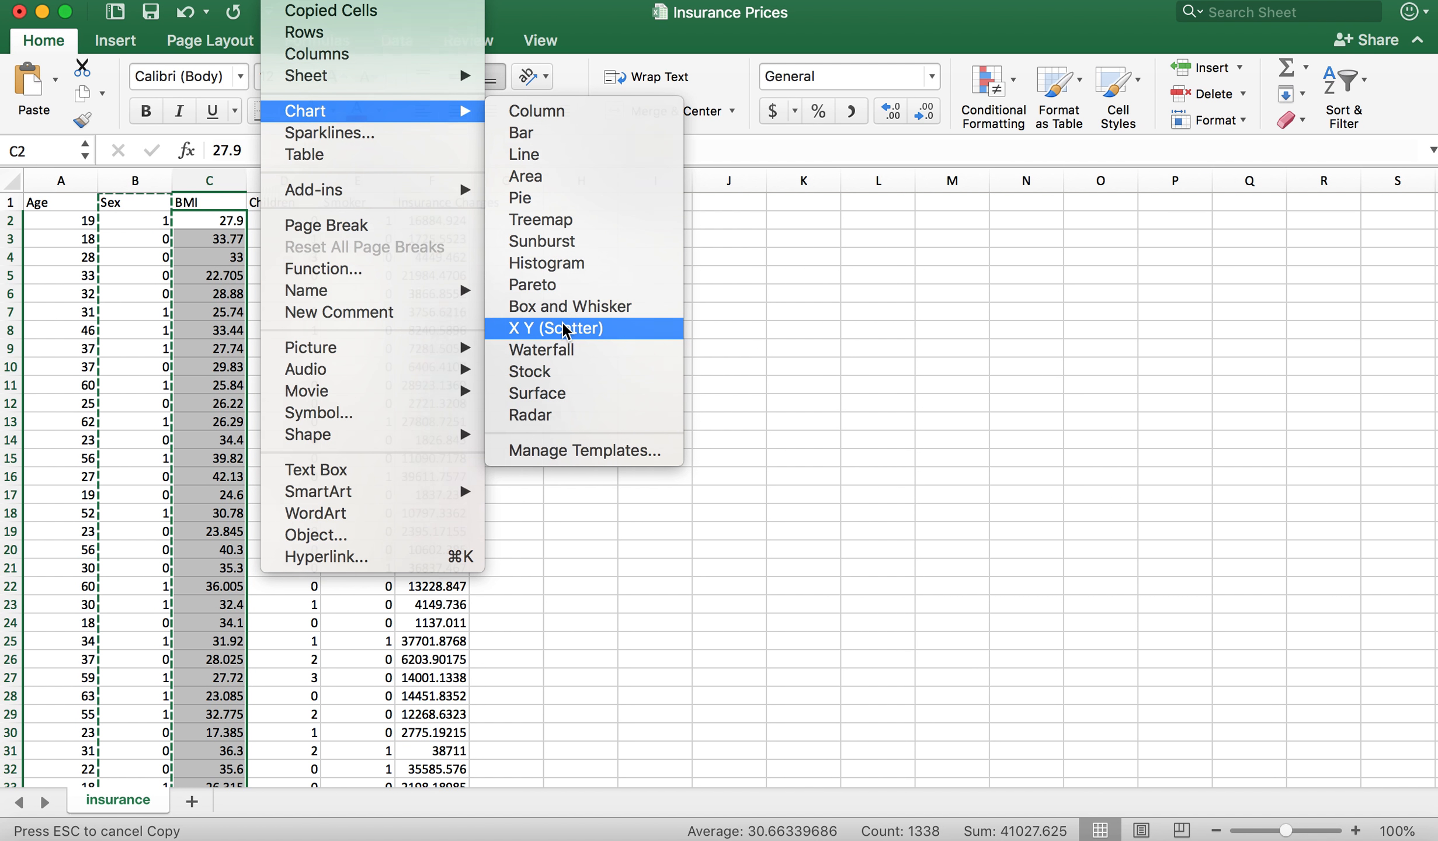
left_click(564, 329)
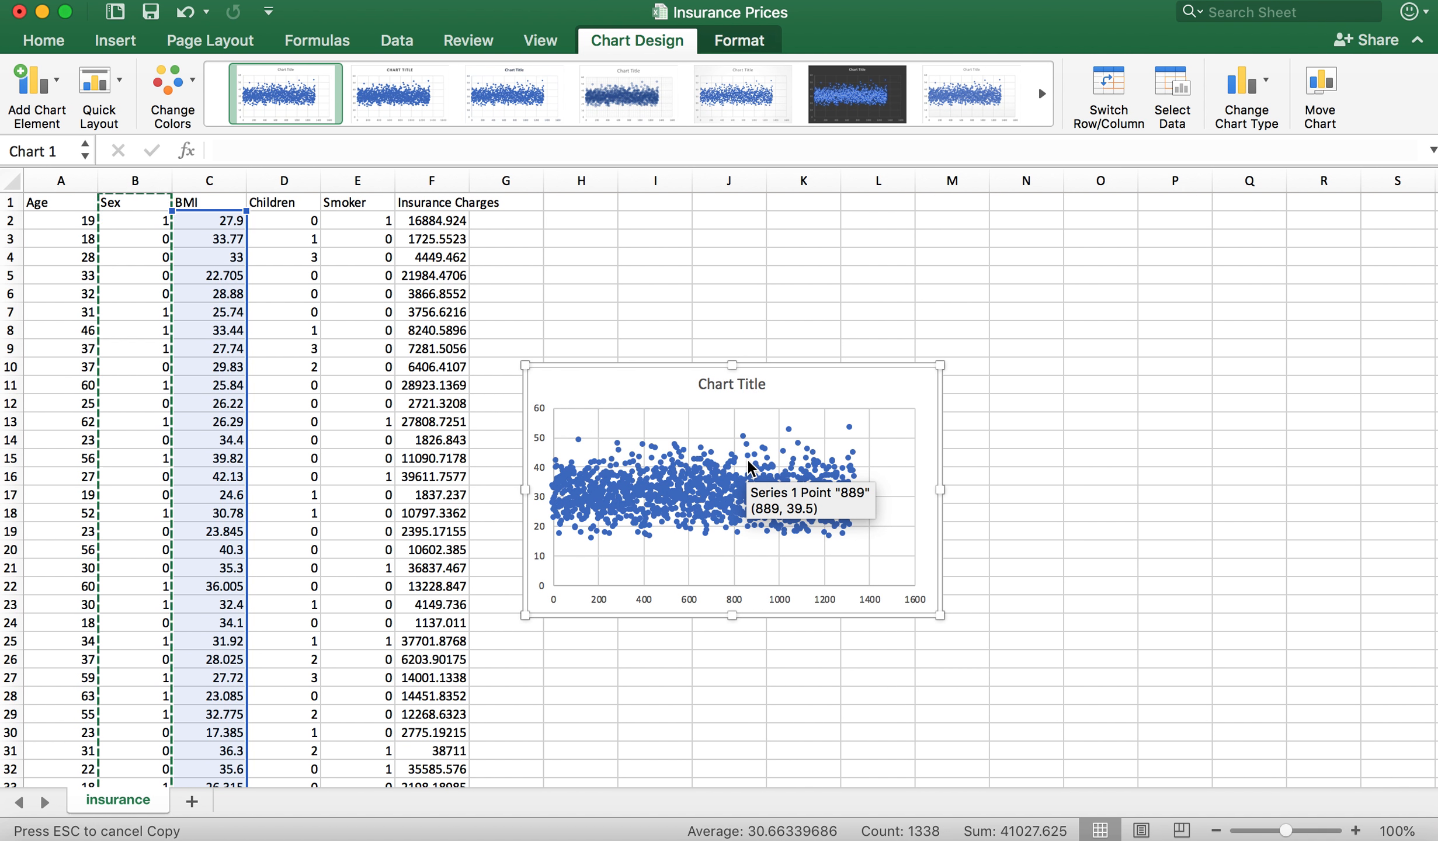
Step: Change the BMI scatter chart to a statistical Histogram and inspect its bars
right_click(714, 499)
mouse_move(830, 566)
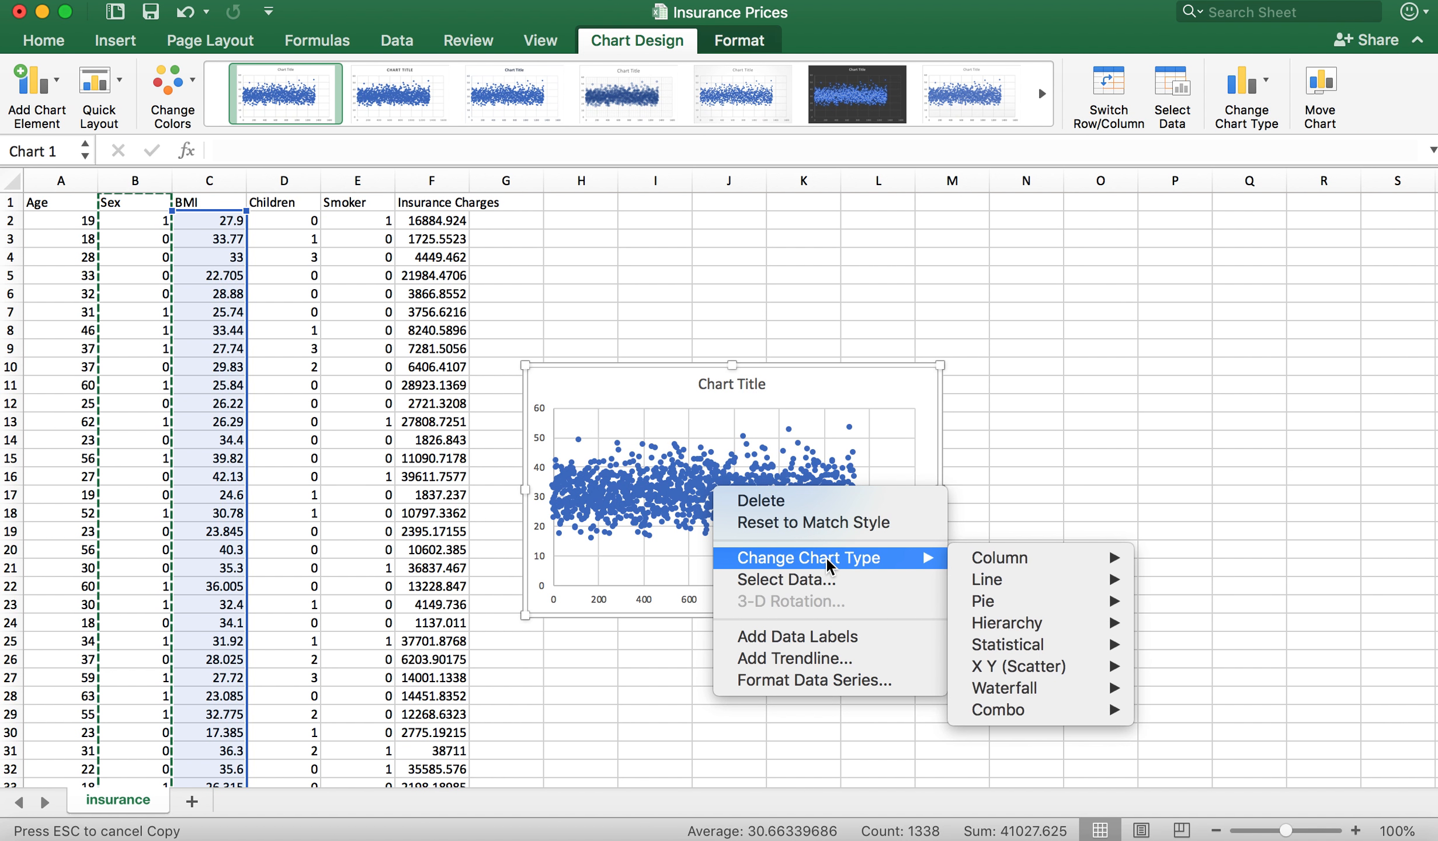
mouse_move(1047, 636)
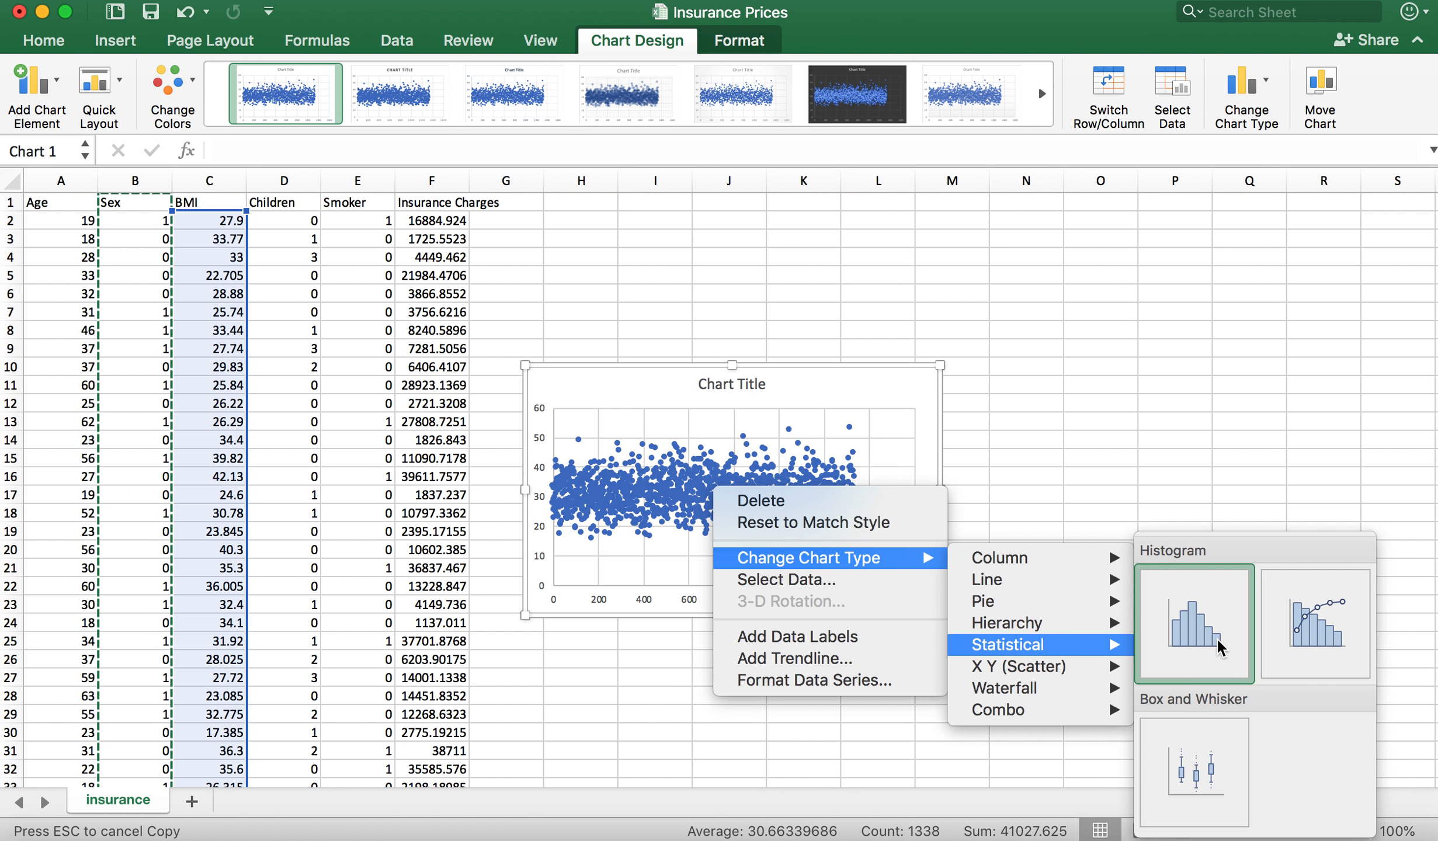
left_click(1218, 636)
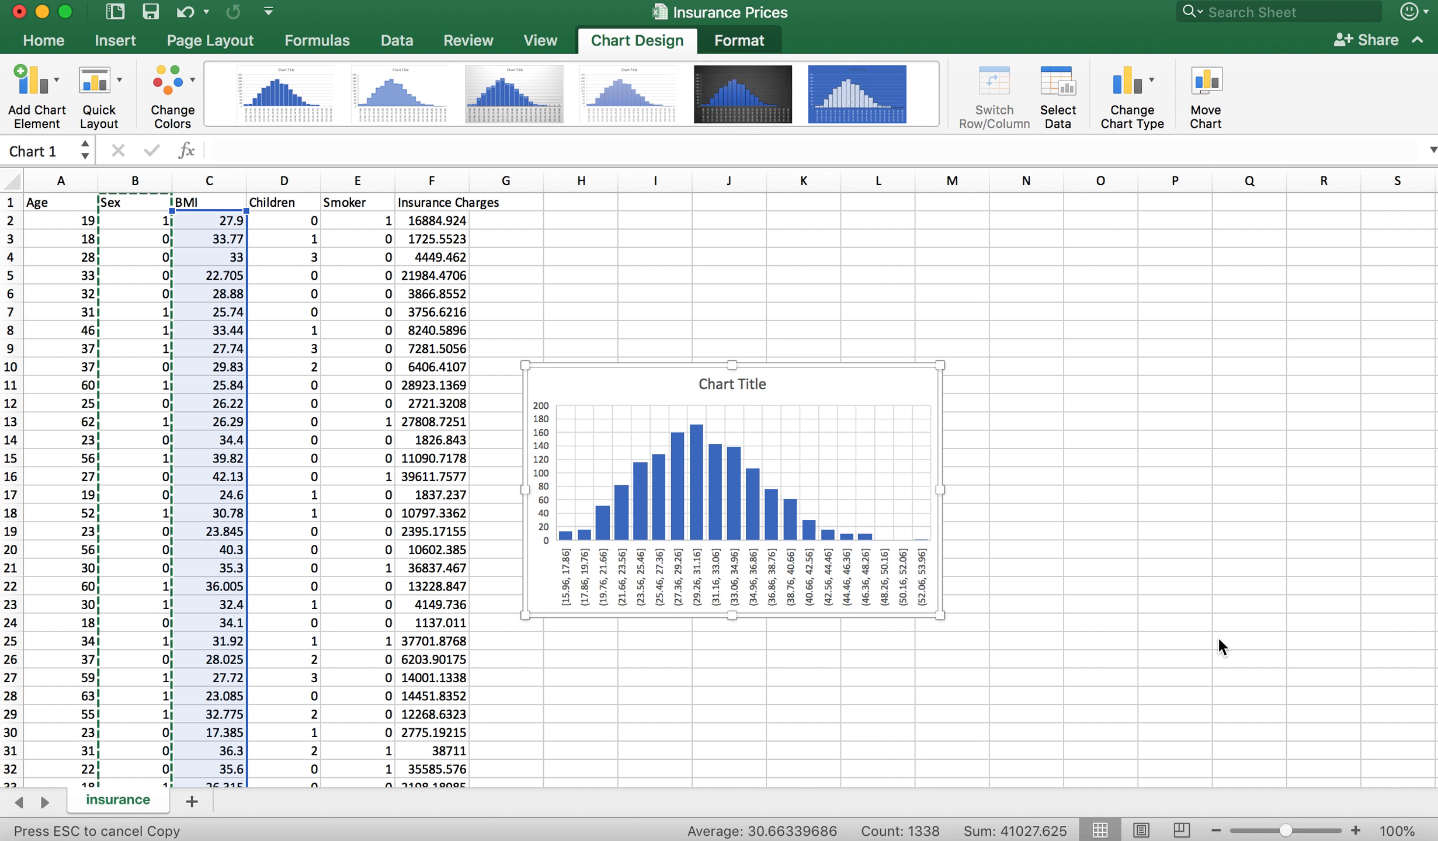
mouse_move(740, 492)
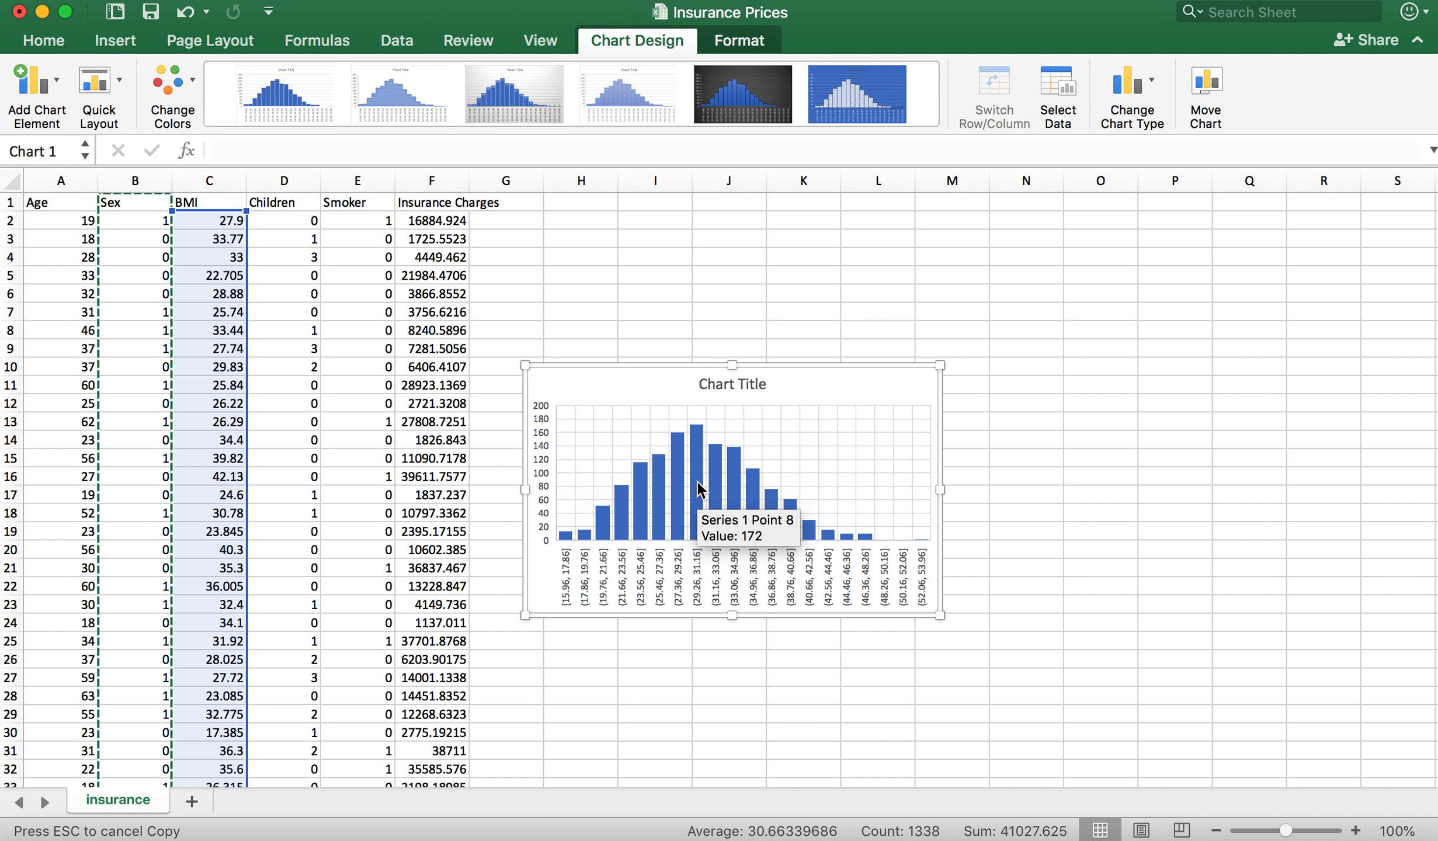
Step: Move the BMI histogram up so that it sits beside the first data rows, starting near row 3
mouse_move(718, 463)
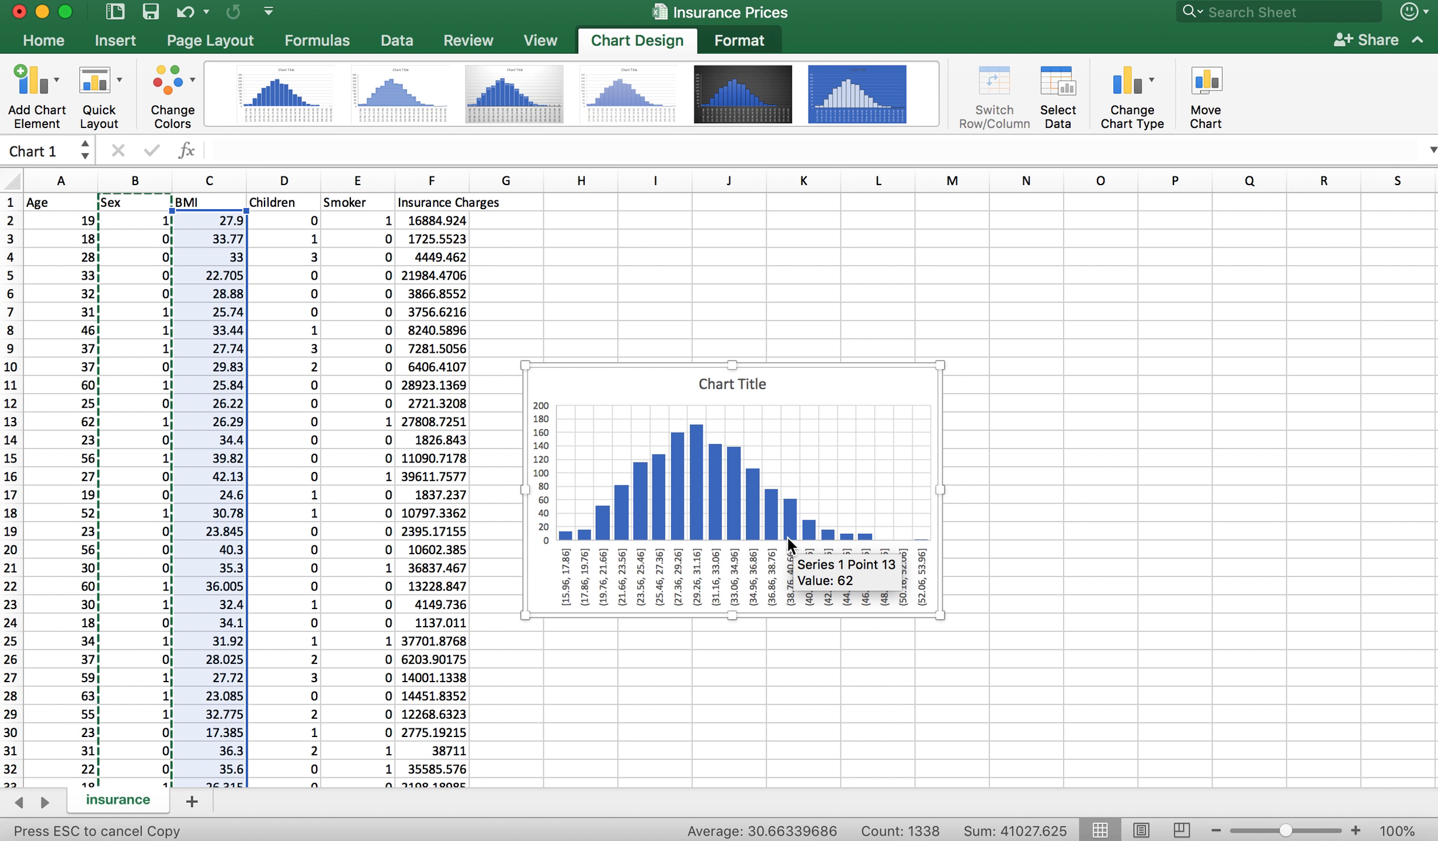
left_click_drag(804, 384, 806, 249)
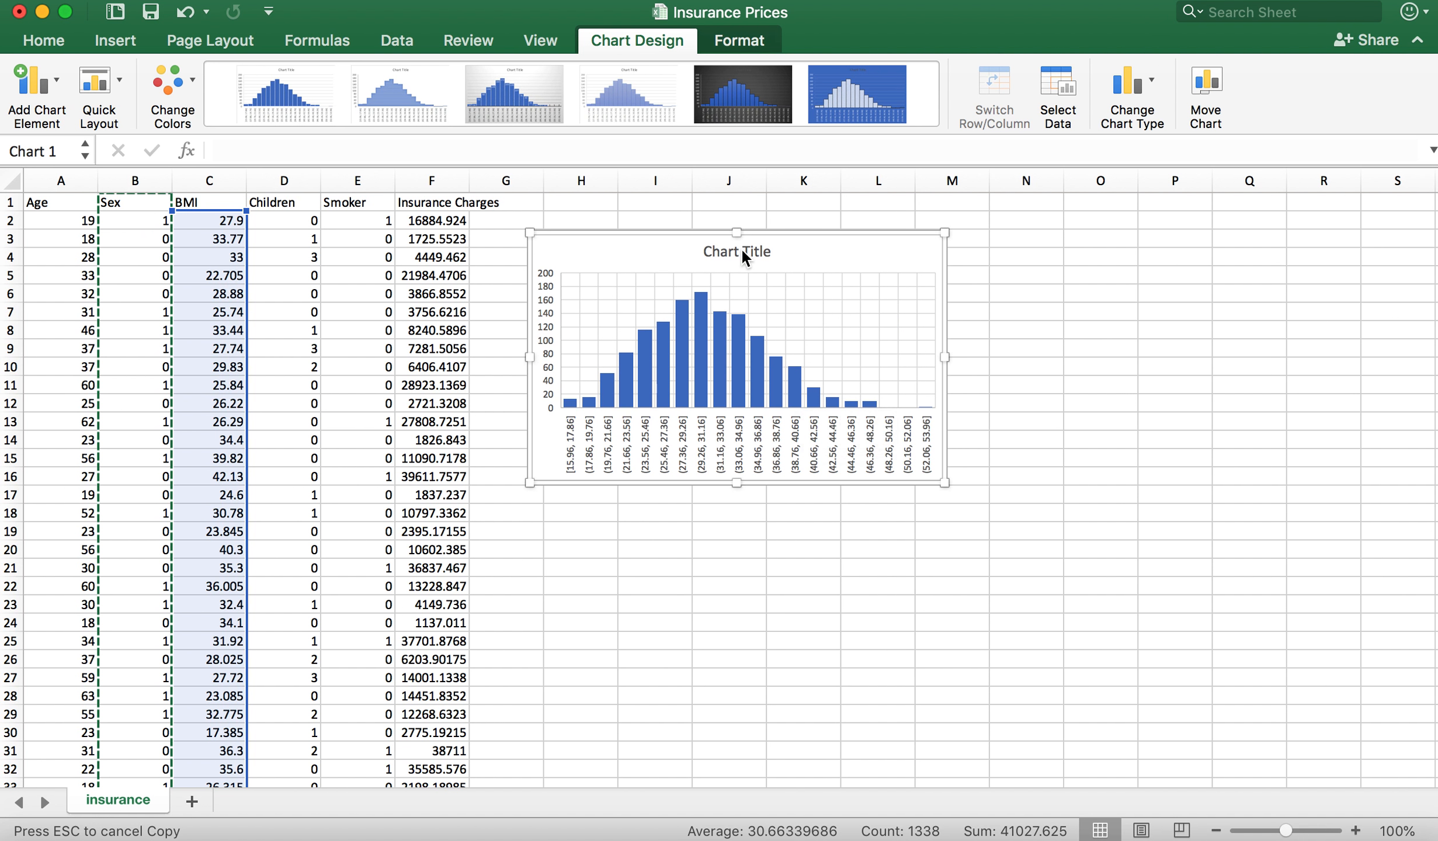
double_click(742, 253)
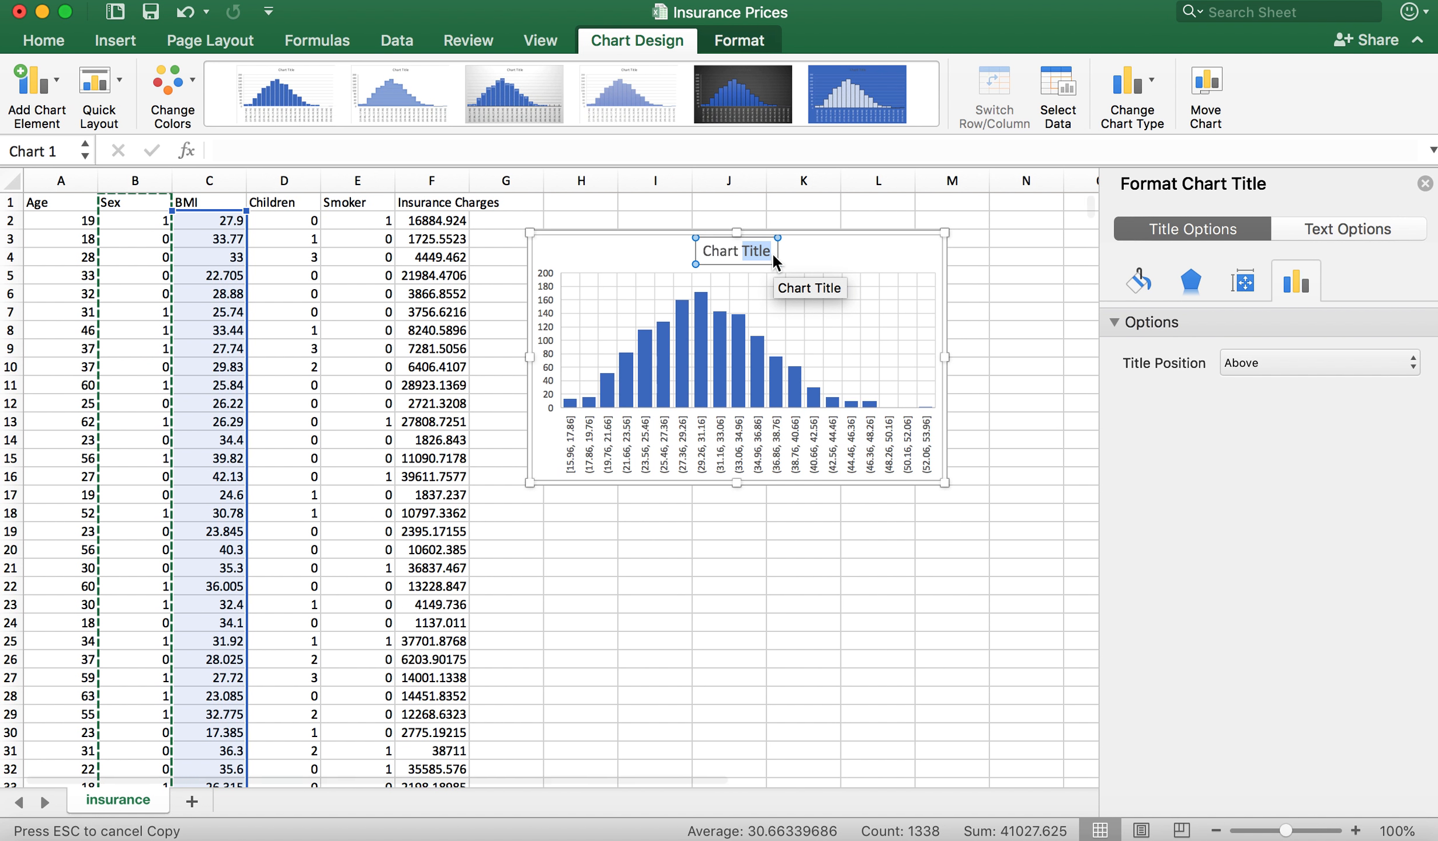
left_click(772, 255)
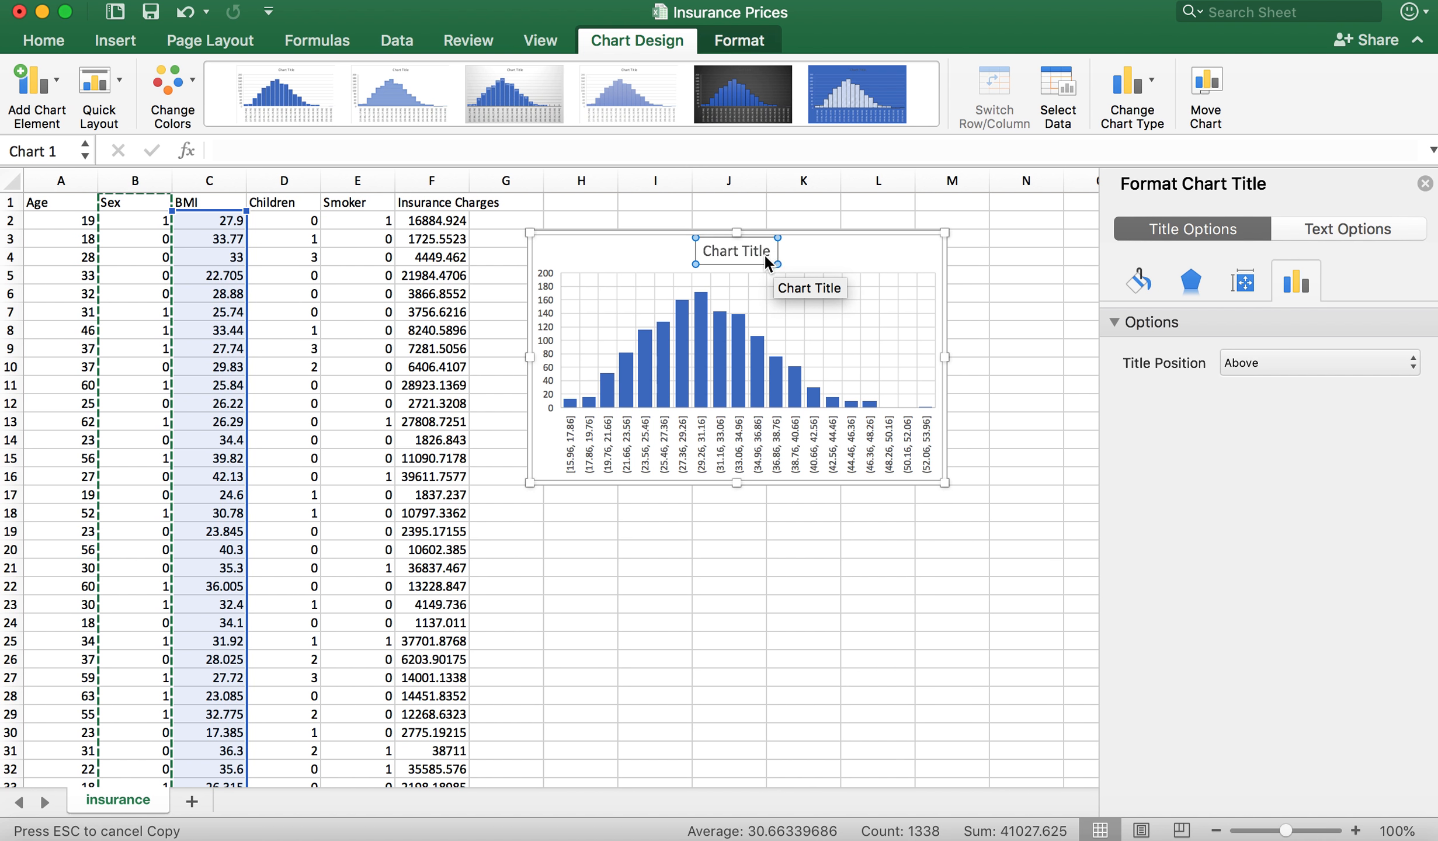
key("Delete")
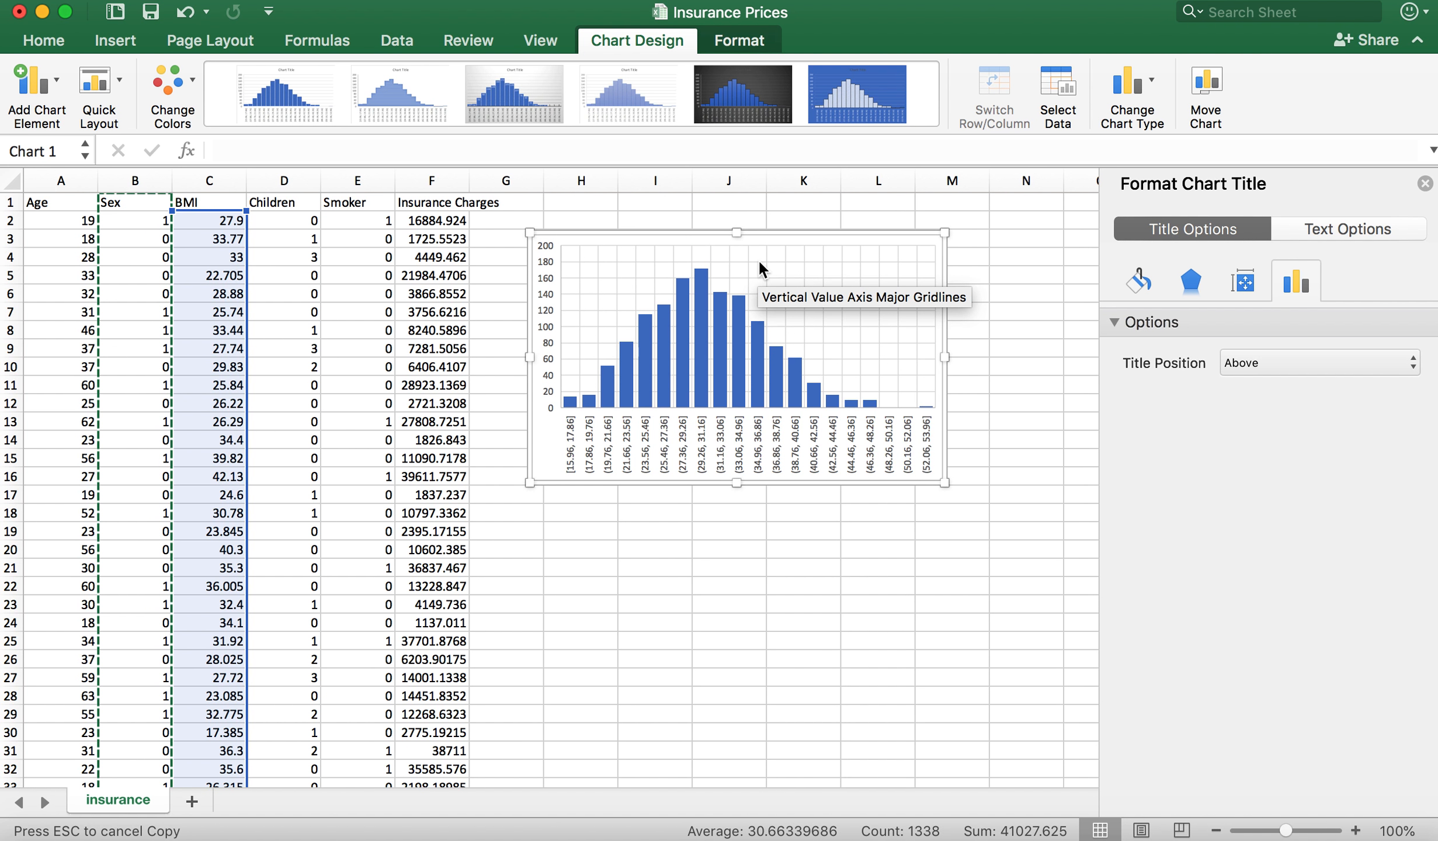
left_click(810, 240)
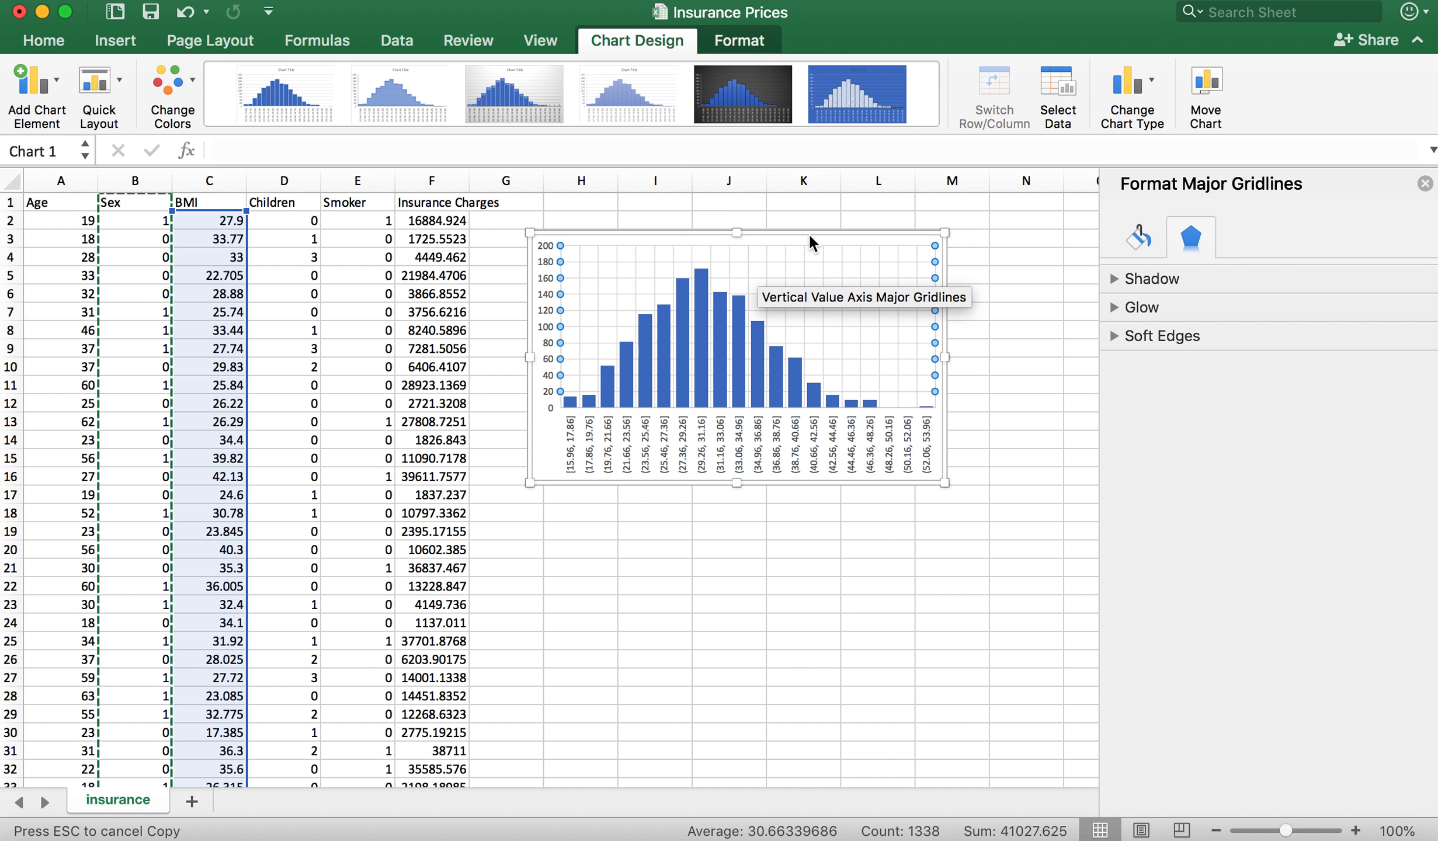
left_click(1028, 414)
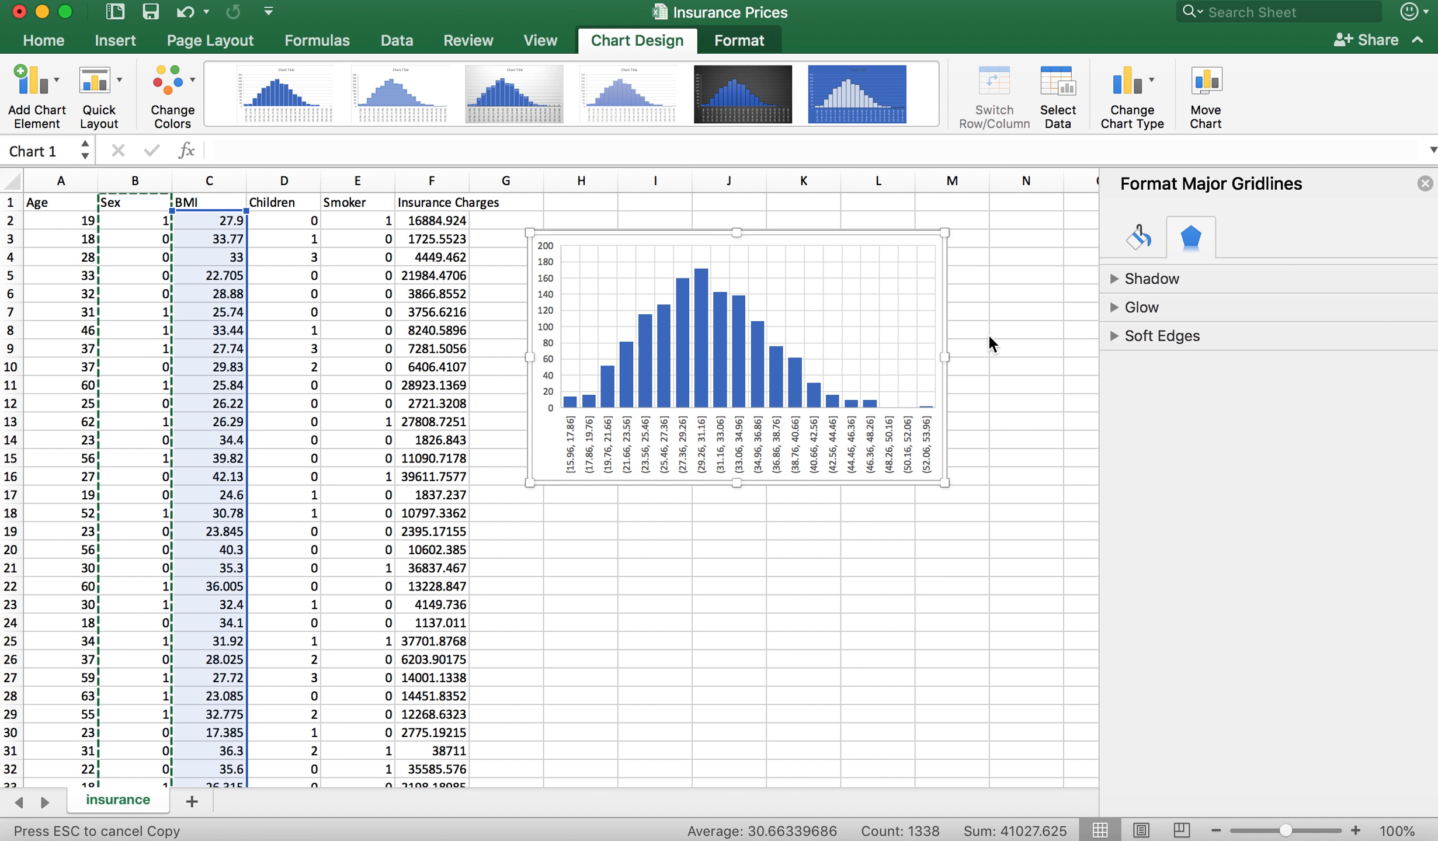
key("super+z")
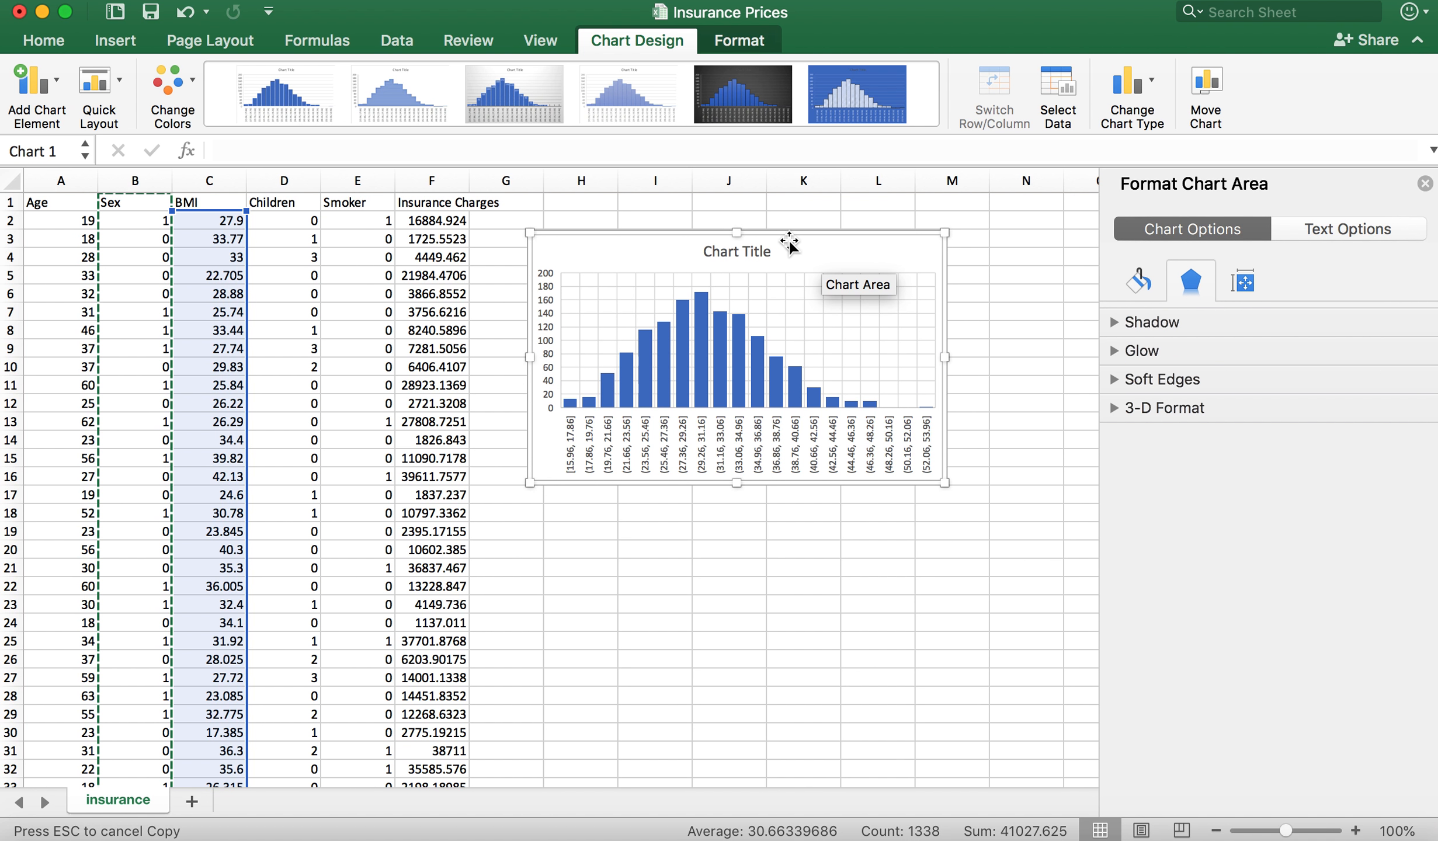
Step: Replace the histogram's placeholder title with BMI
left_click(754, 254)
left_click(754, 253)
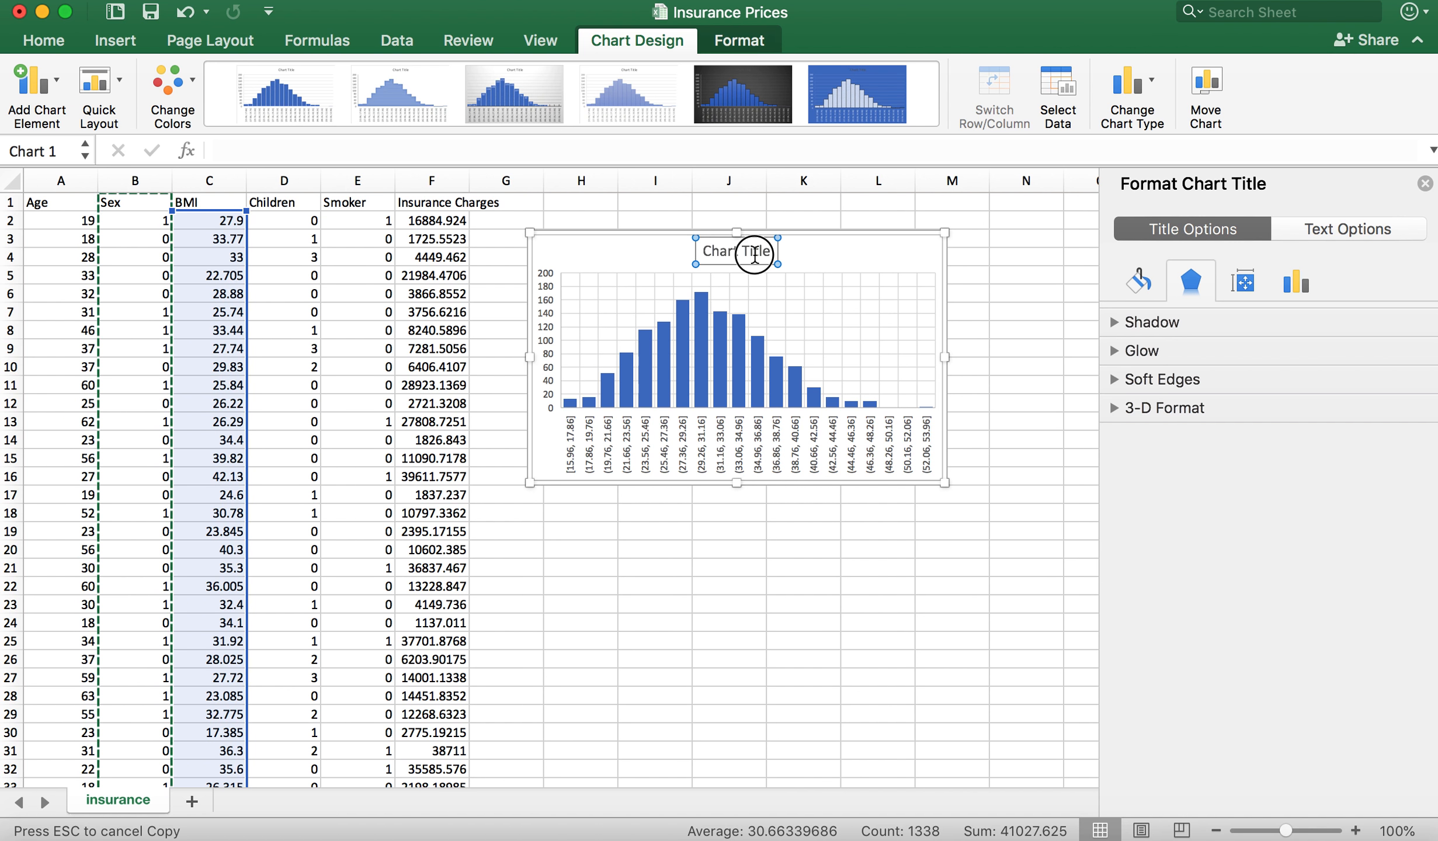
key("BackSpace")
key("BackSpace")
key("BackSpace")
key("BackSpace")
key("BackSpace")
key("BackSpace")
key("BackSpace")
key("BackSpace")
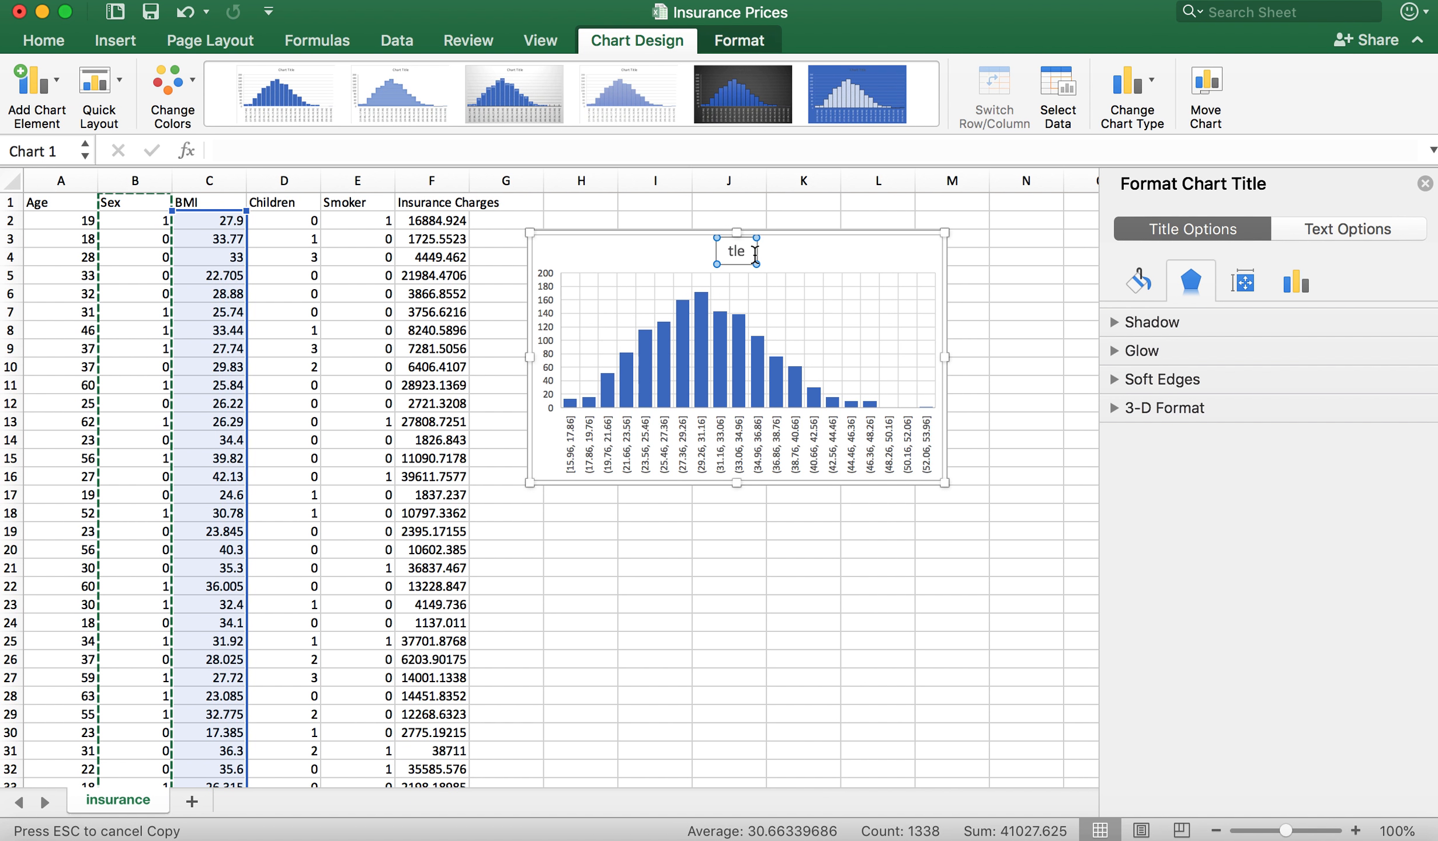
key("Right")
key("Right")
key("Right")
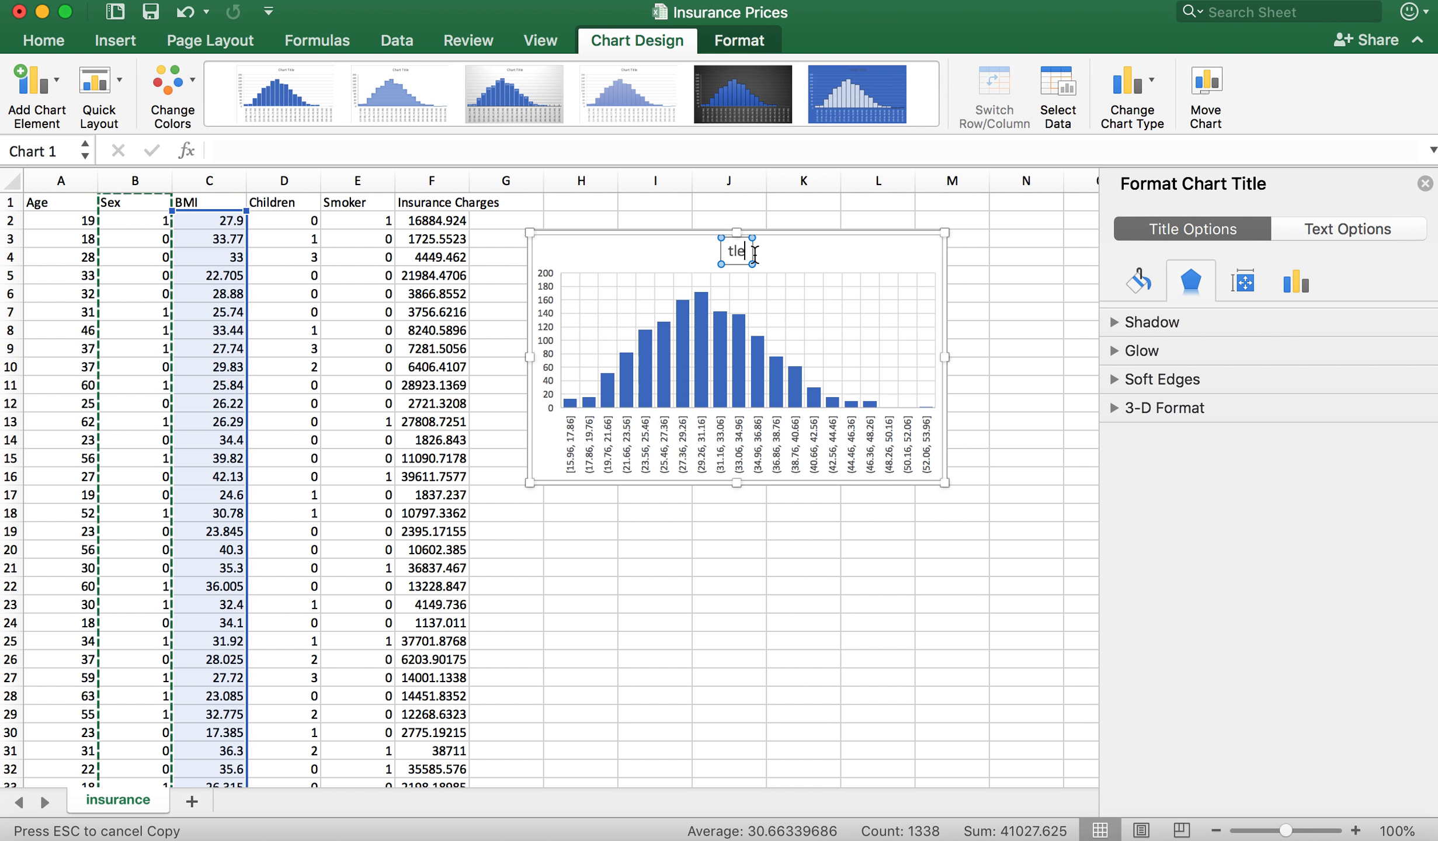
key("BackSpace")
key("BackSpace")
key("BackSpace")
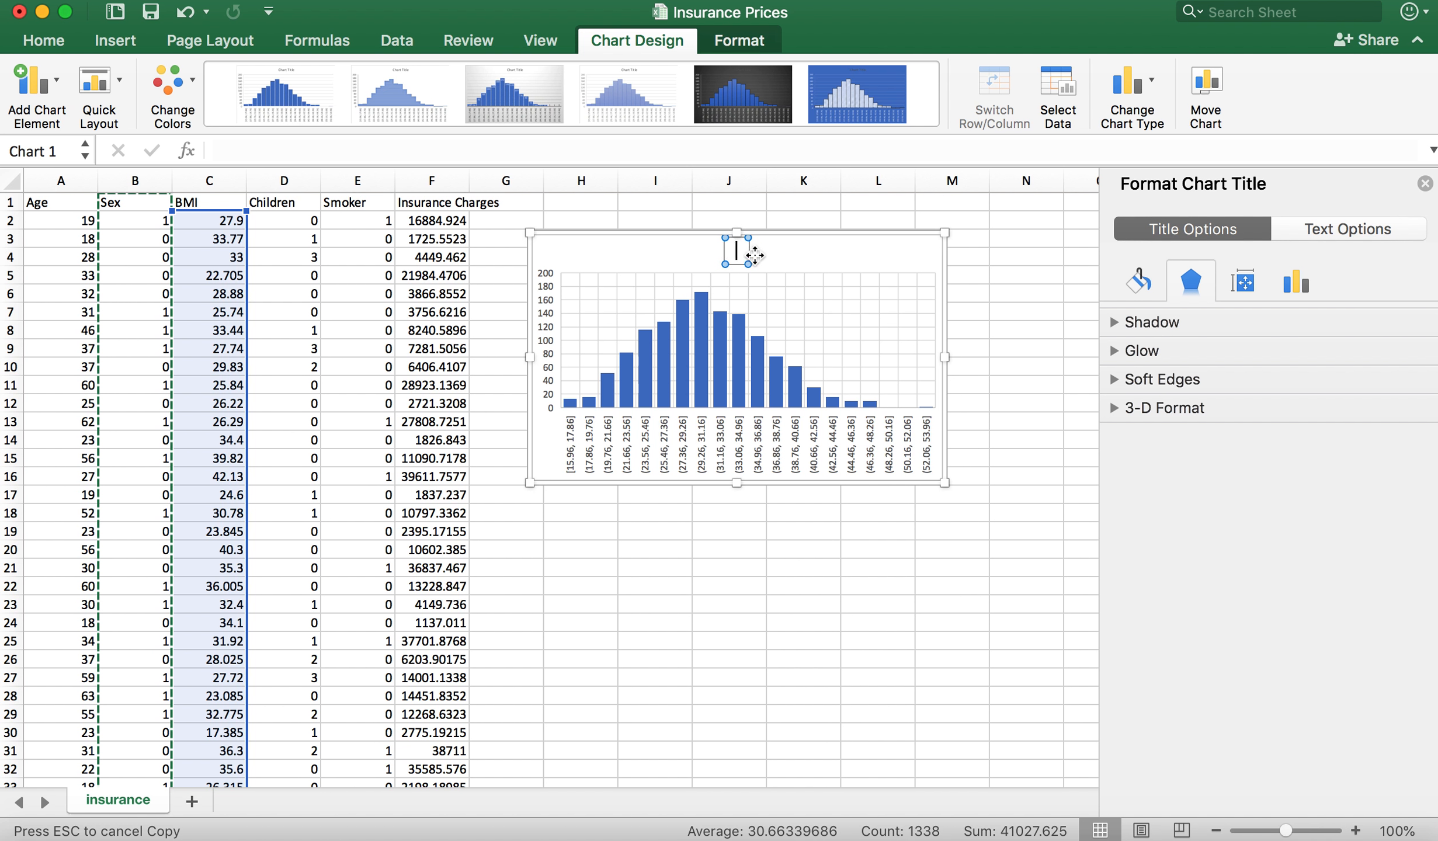
type("BMI")
left_click(1029, 383)
Step: Select cell H18 below the chart and start the Descriptive Statistics analysis tool
left_click(608, 514)
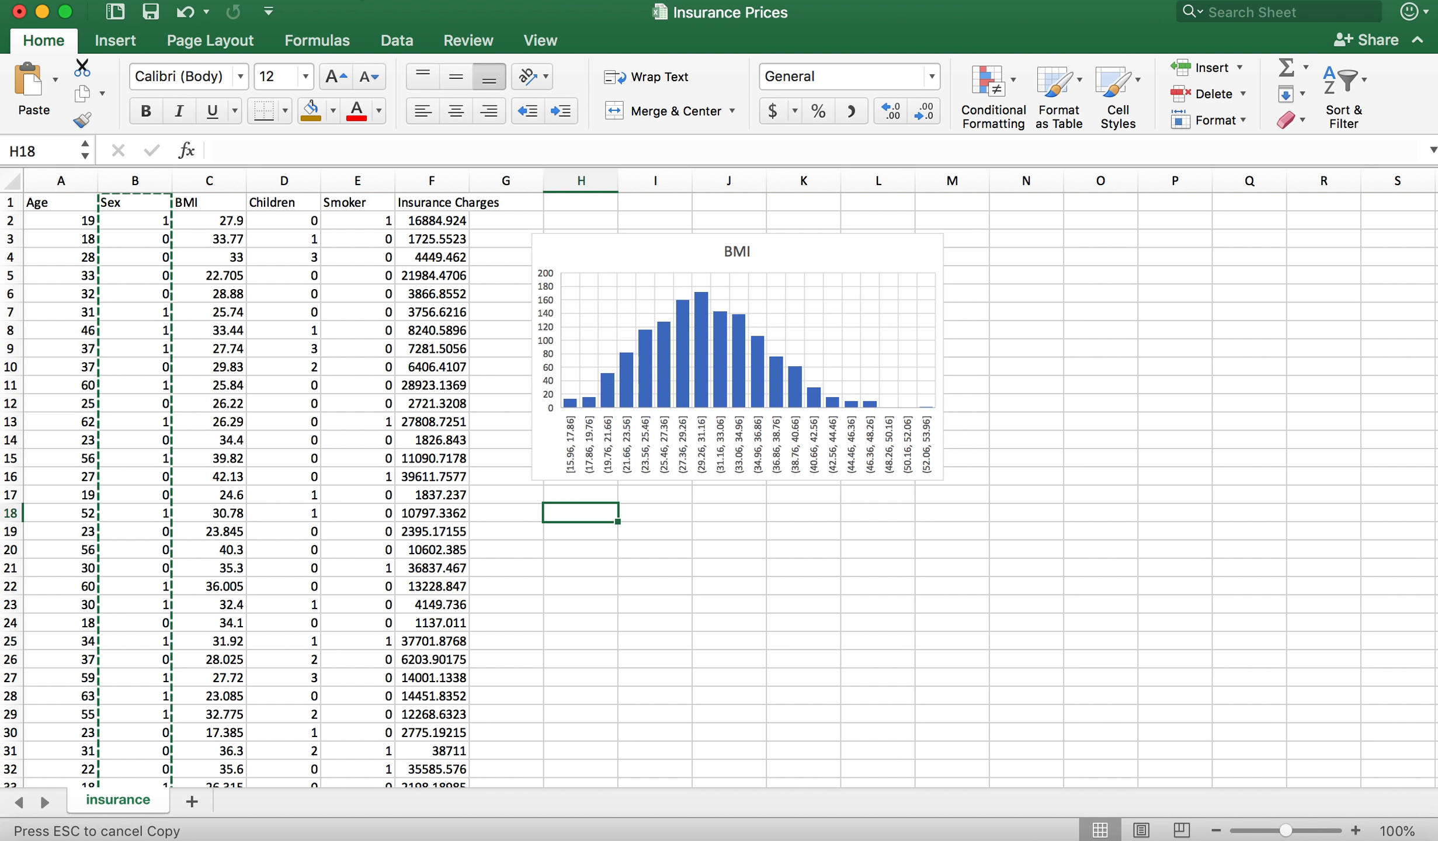
left_click(506, 2)
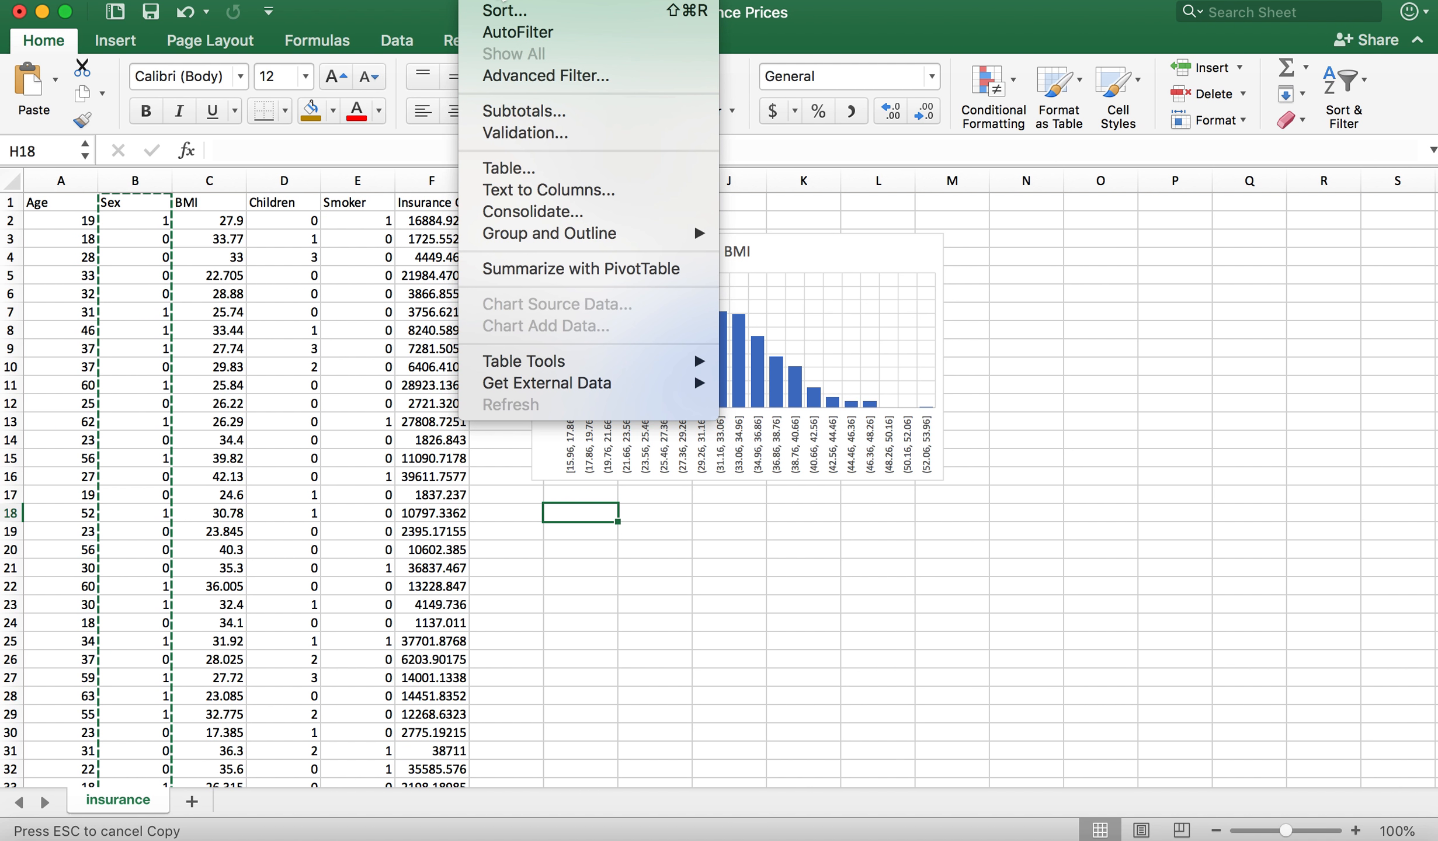
left_click(506, 3)
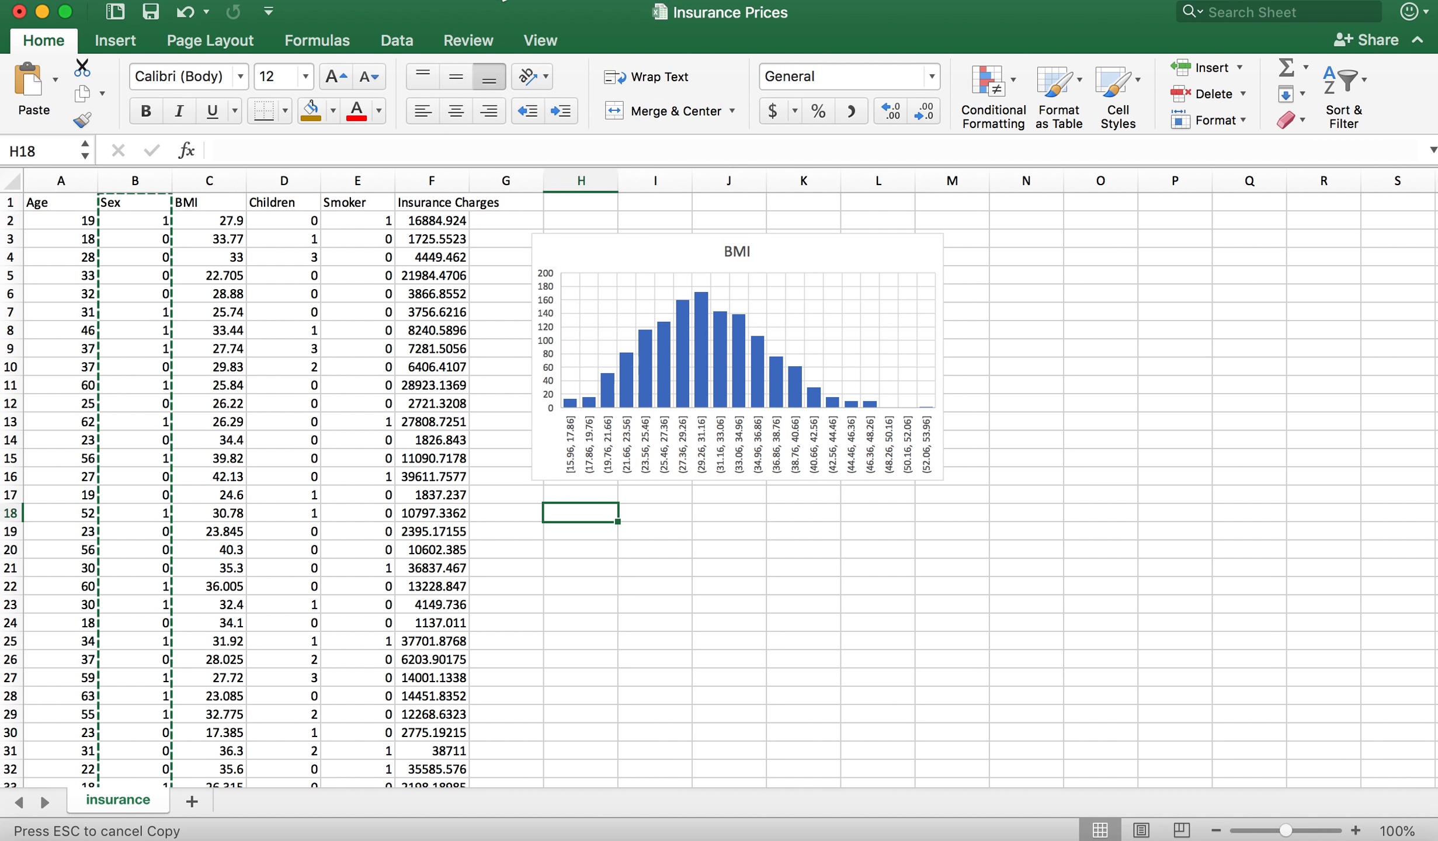
left_click(399, 39)
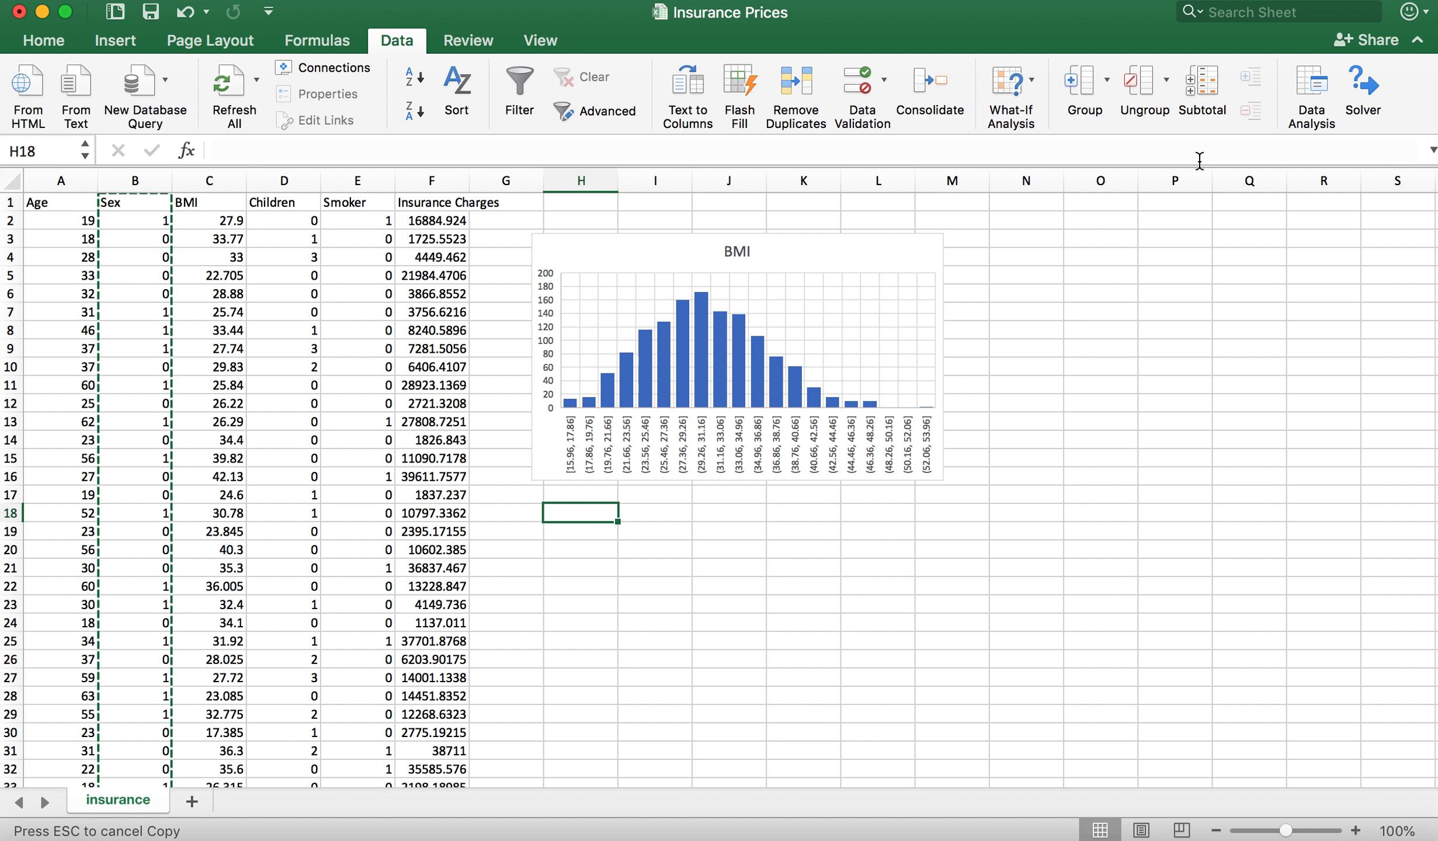
left_click(1310, 84)
scroll(766, 292, "up", 5)
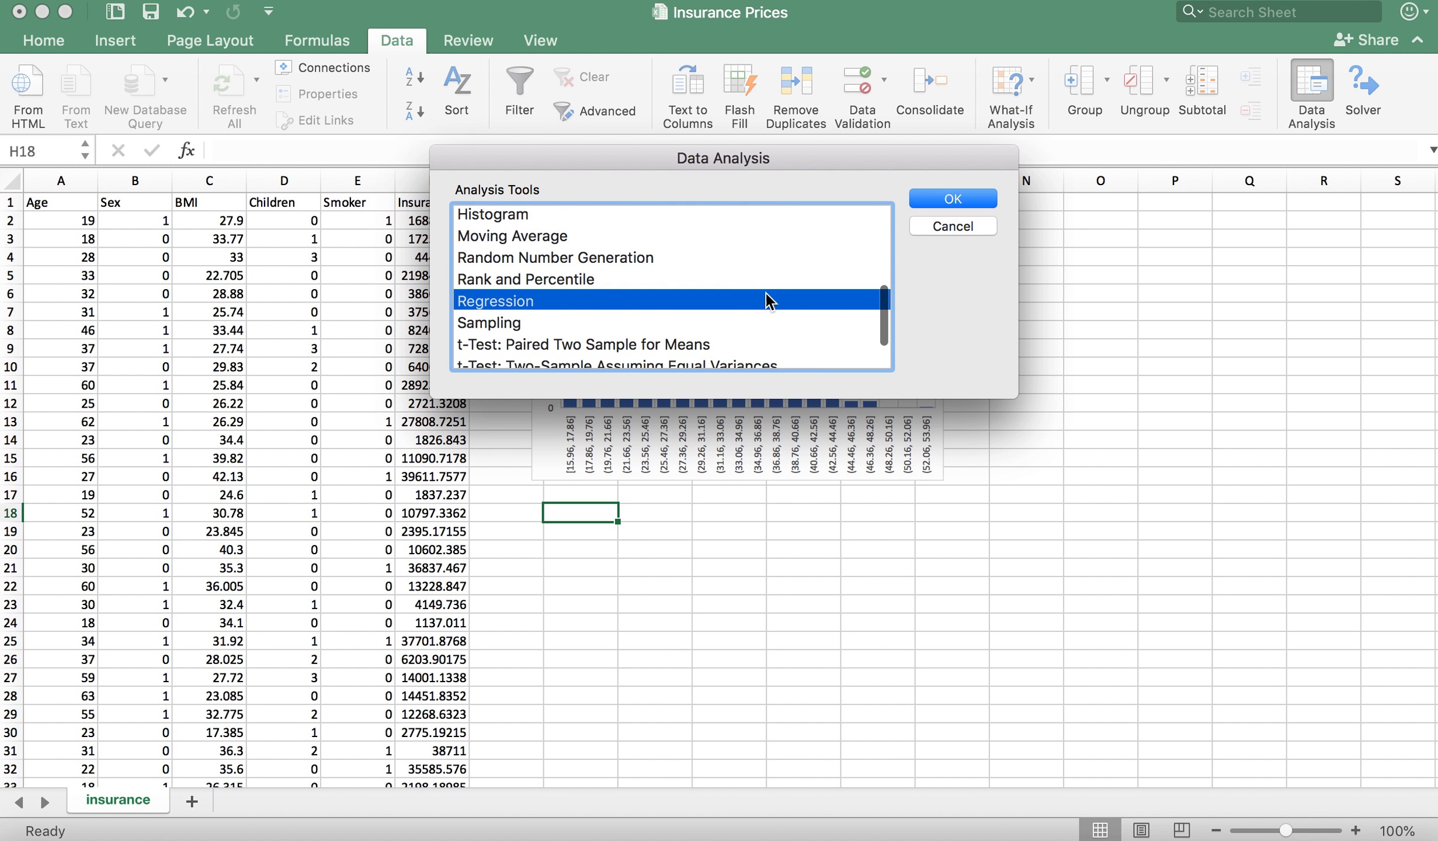
left_click(525, 327)
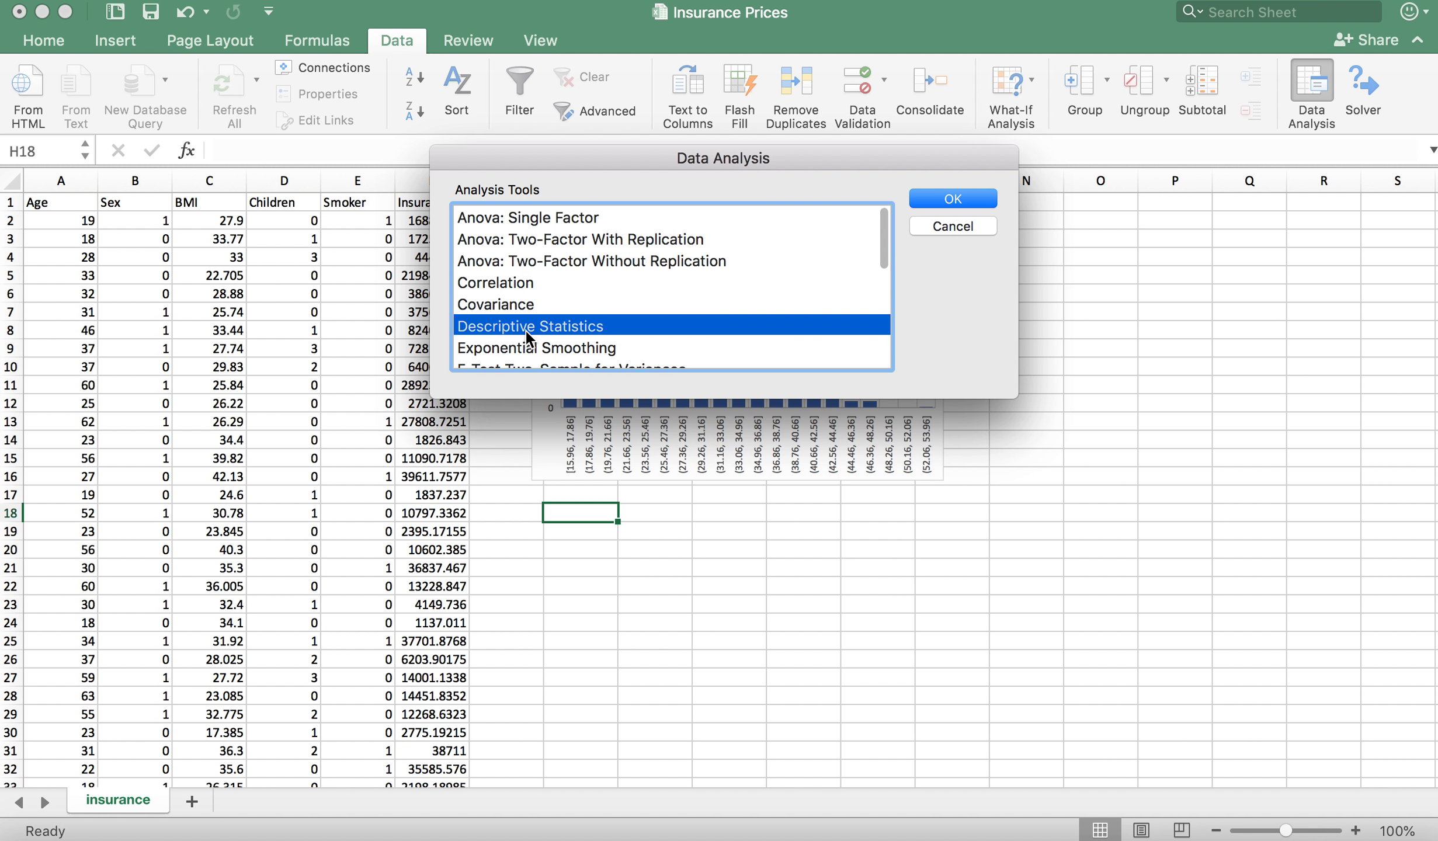
left_click(961, 201)
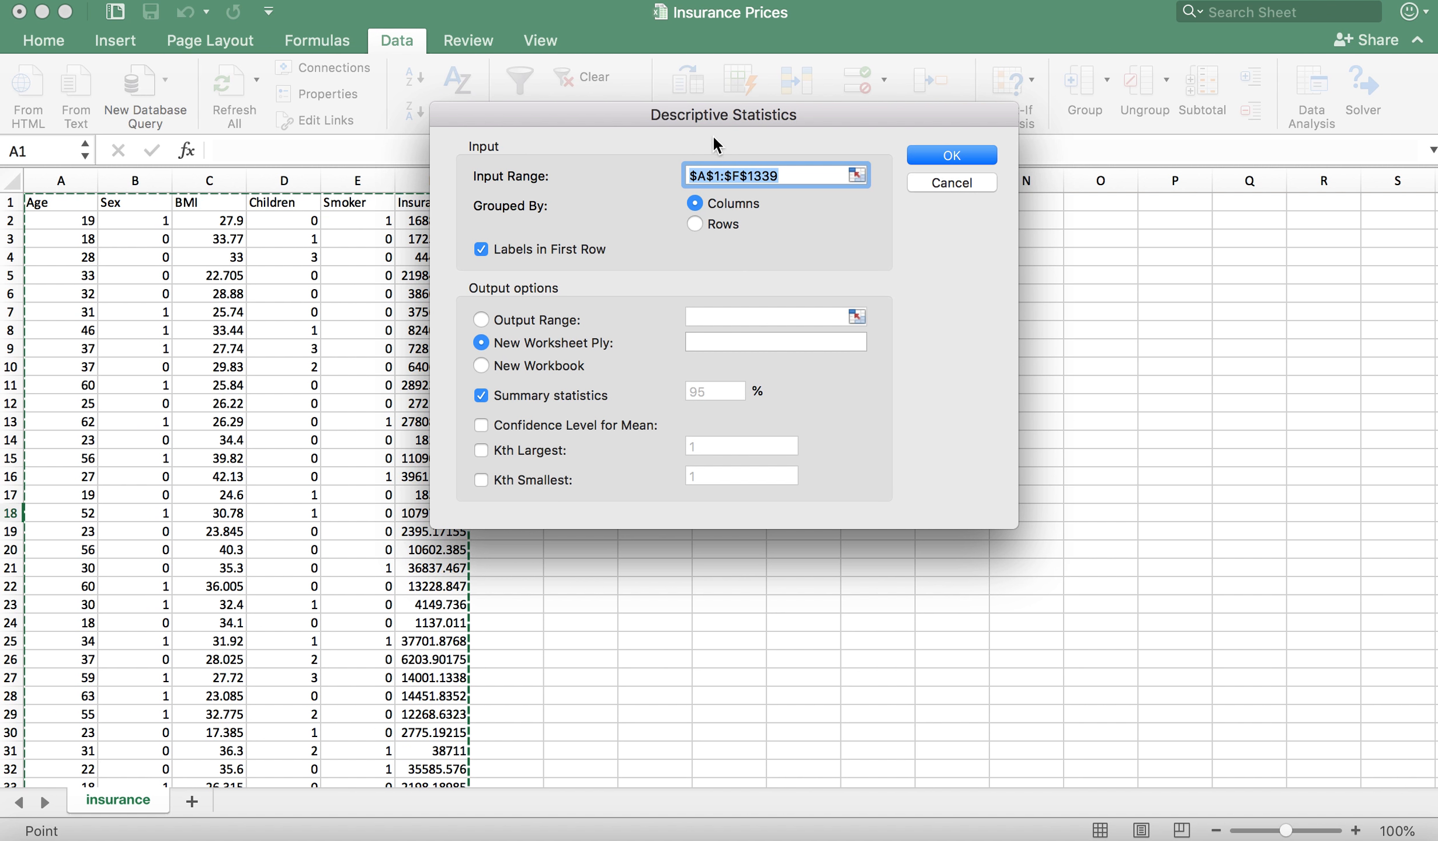
Step: Generate summary statistics for A1:F1339, grouped by columns with labels in the first row, with the output range starting at H18
left_click_drag(716, 111, 822, 250)
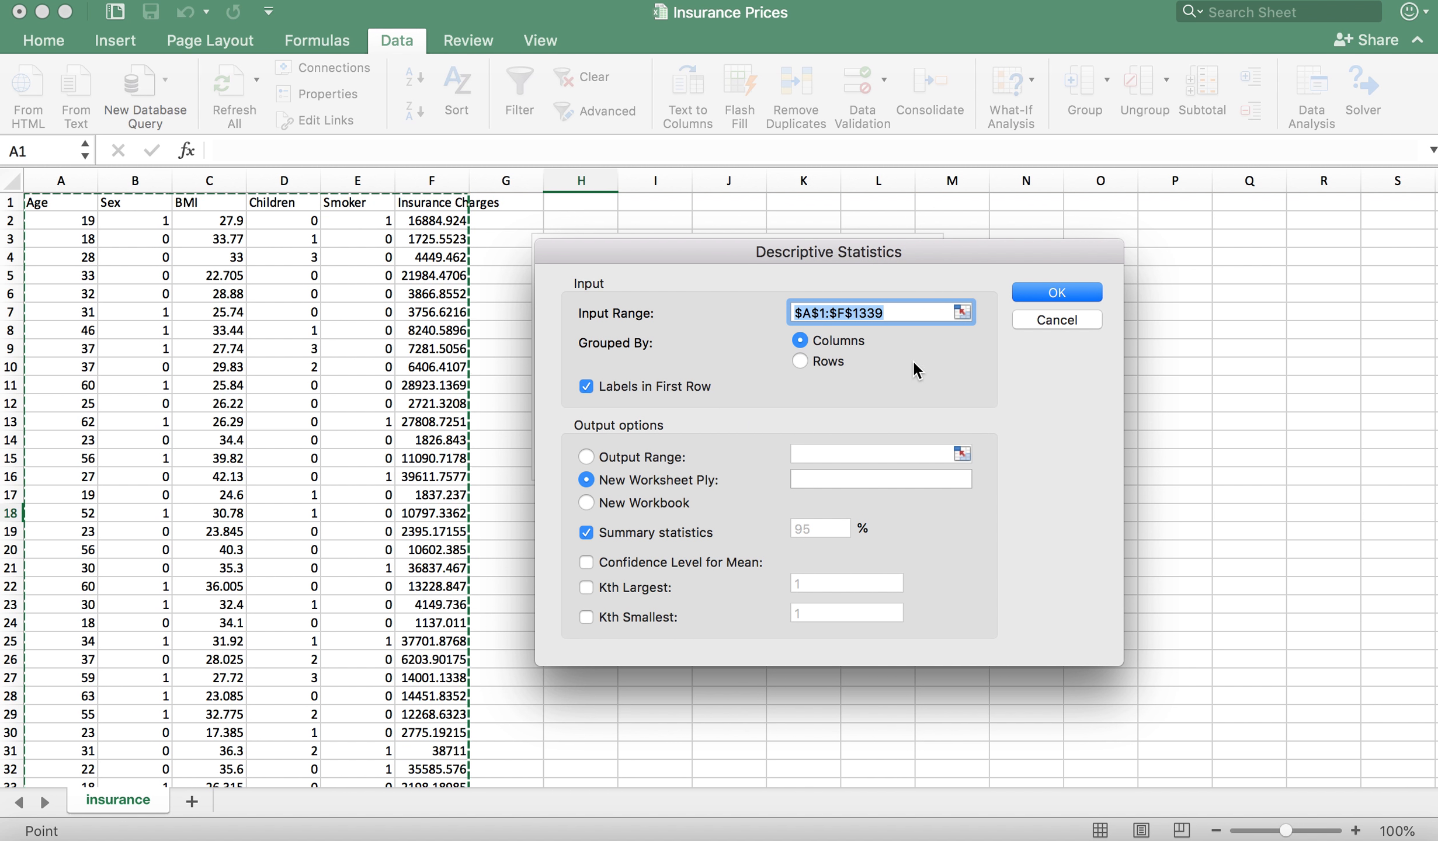
left_click(892, 314)
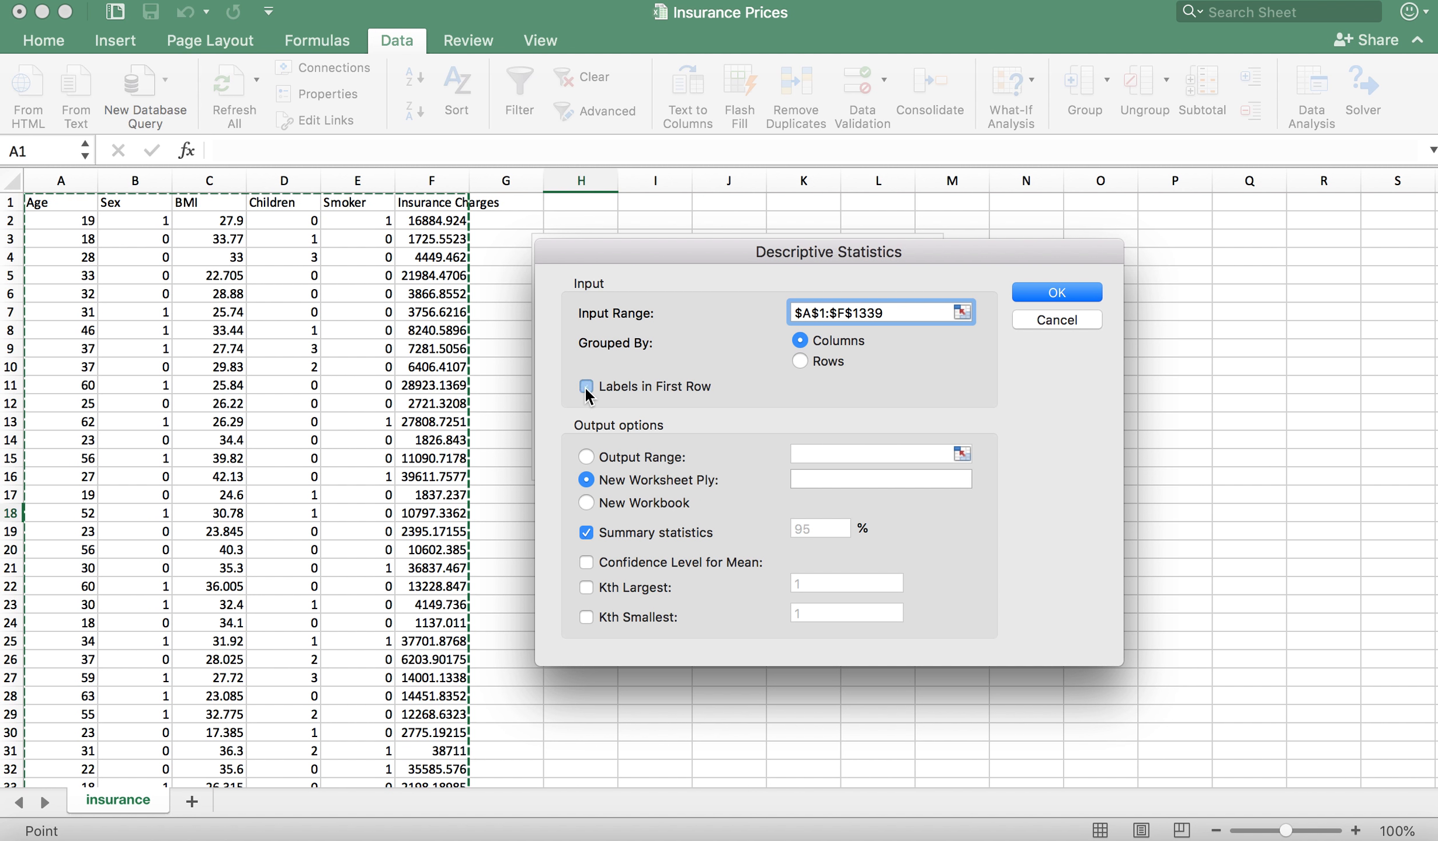
left_click(587, 457)
left_click_drag(752, 248, 285, 17)
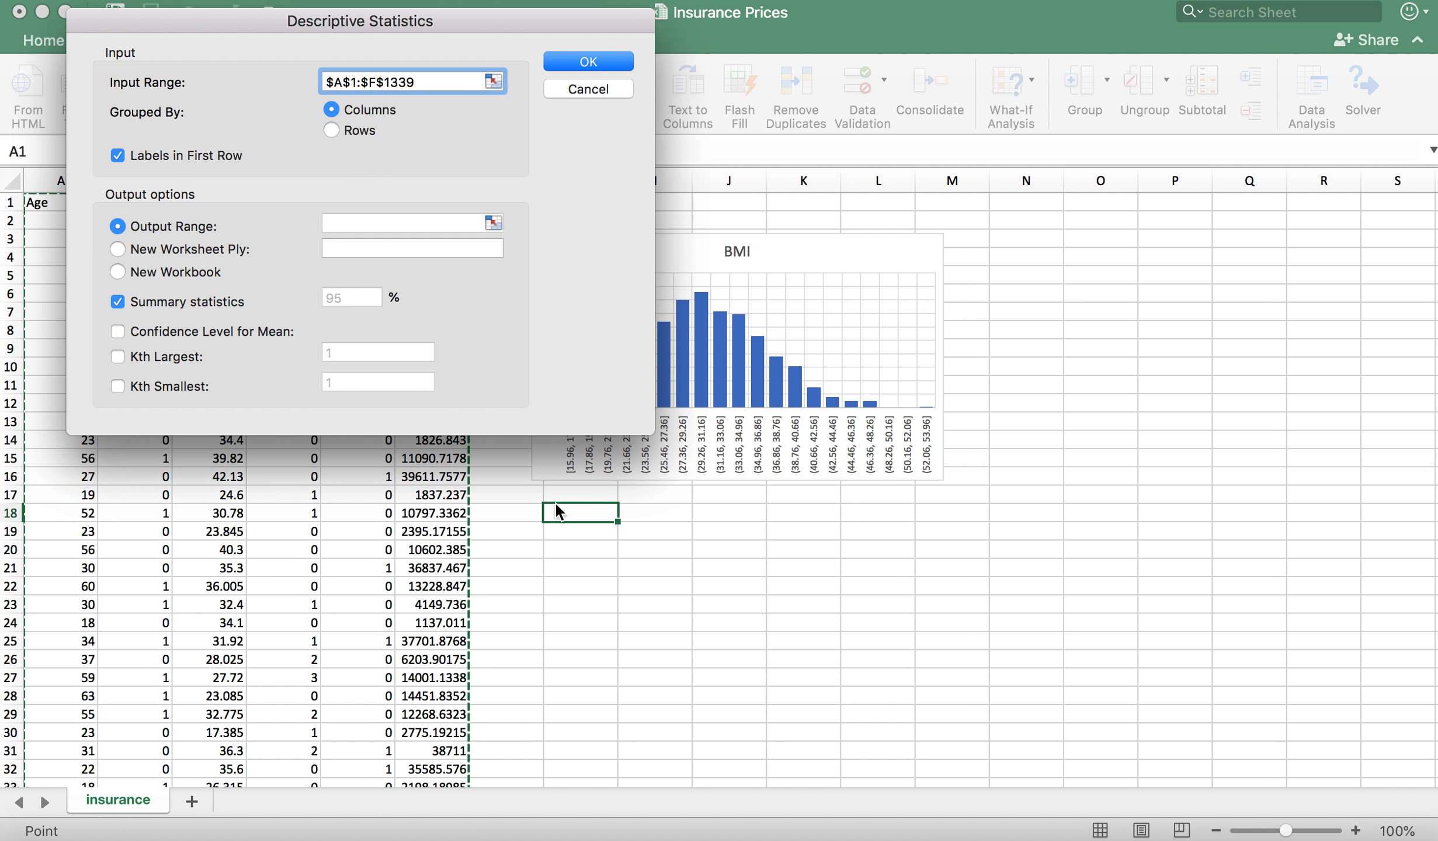
left_click(372, 219)
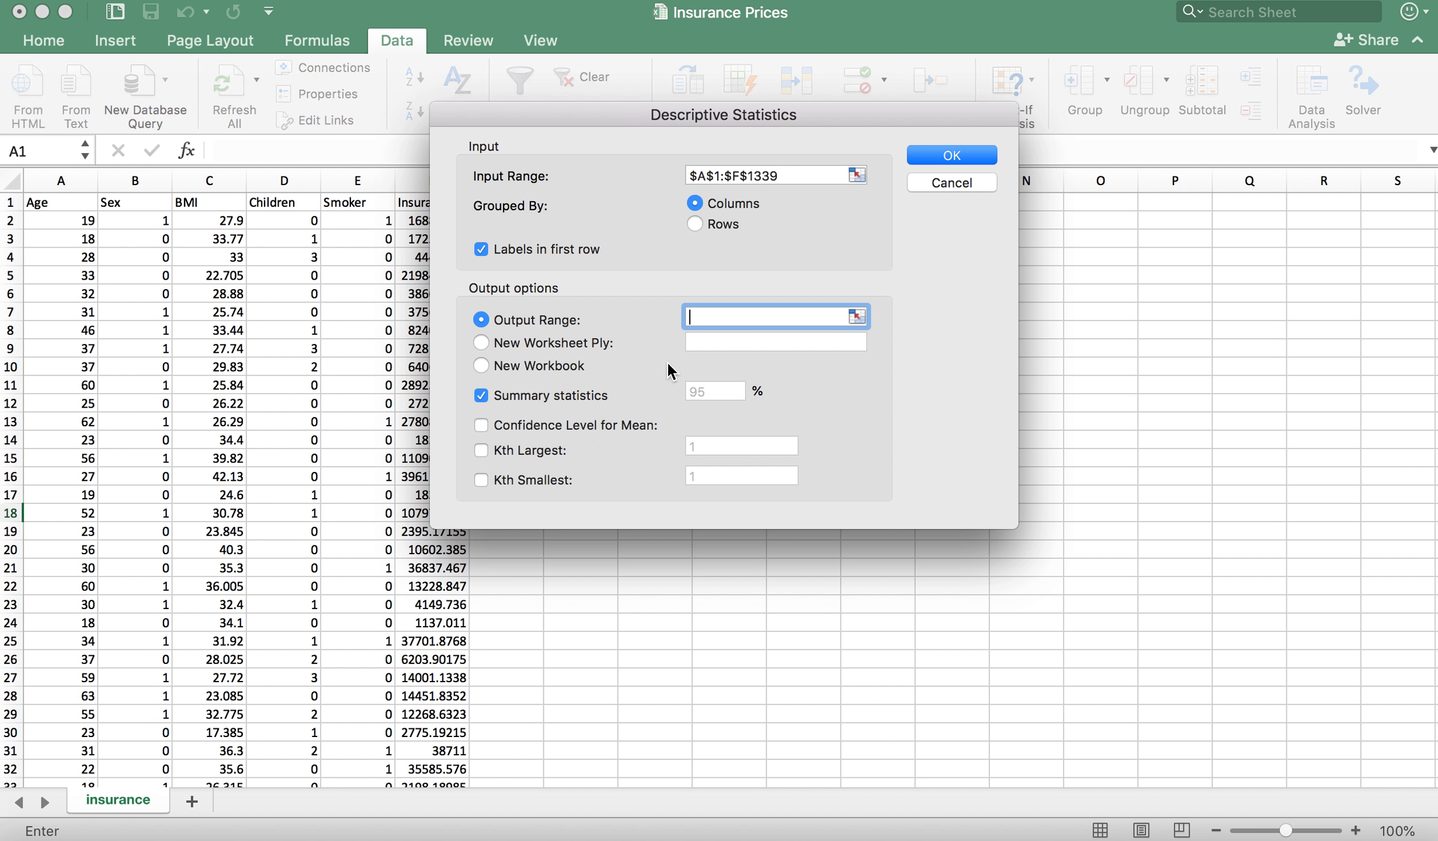
left_click_drag(755, 115, 1157, 244)
left_click(574, 511)
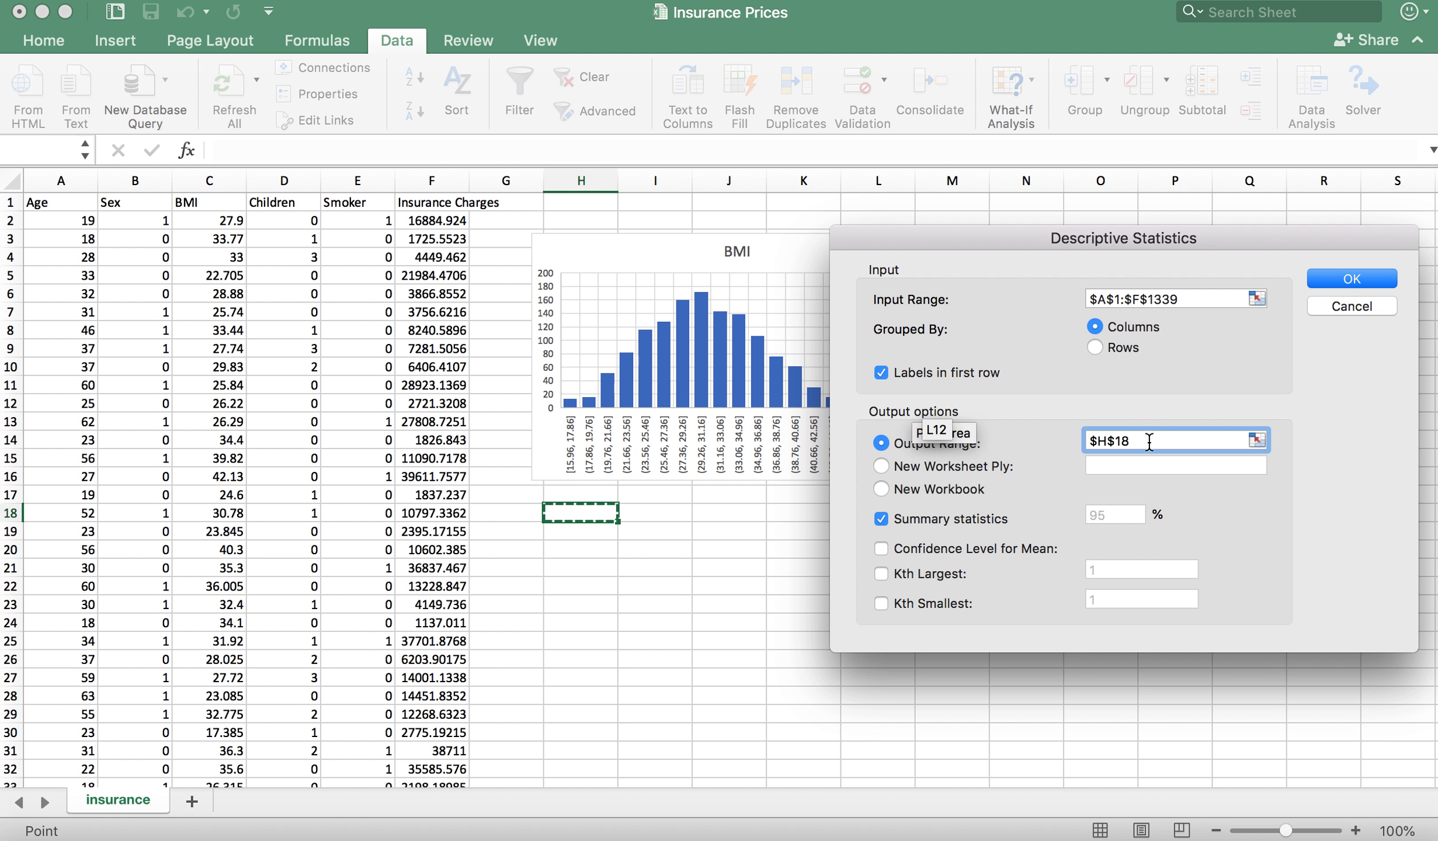
left_click(1345, 278)
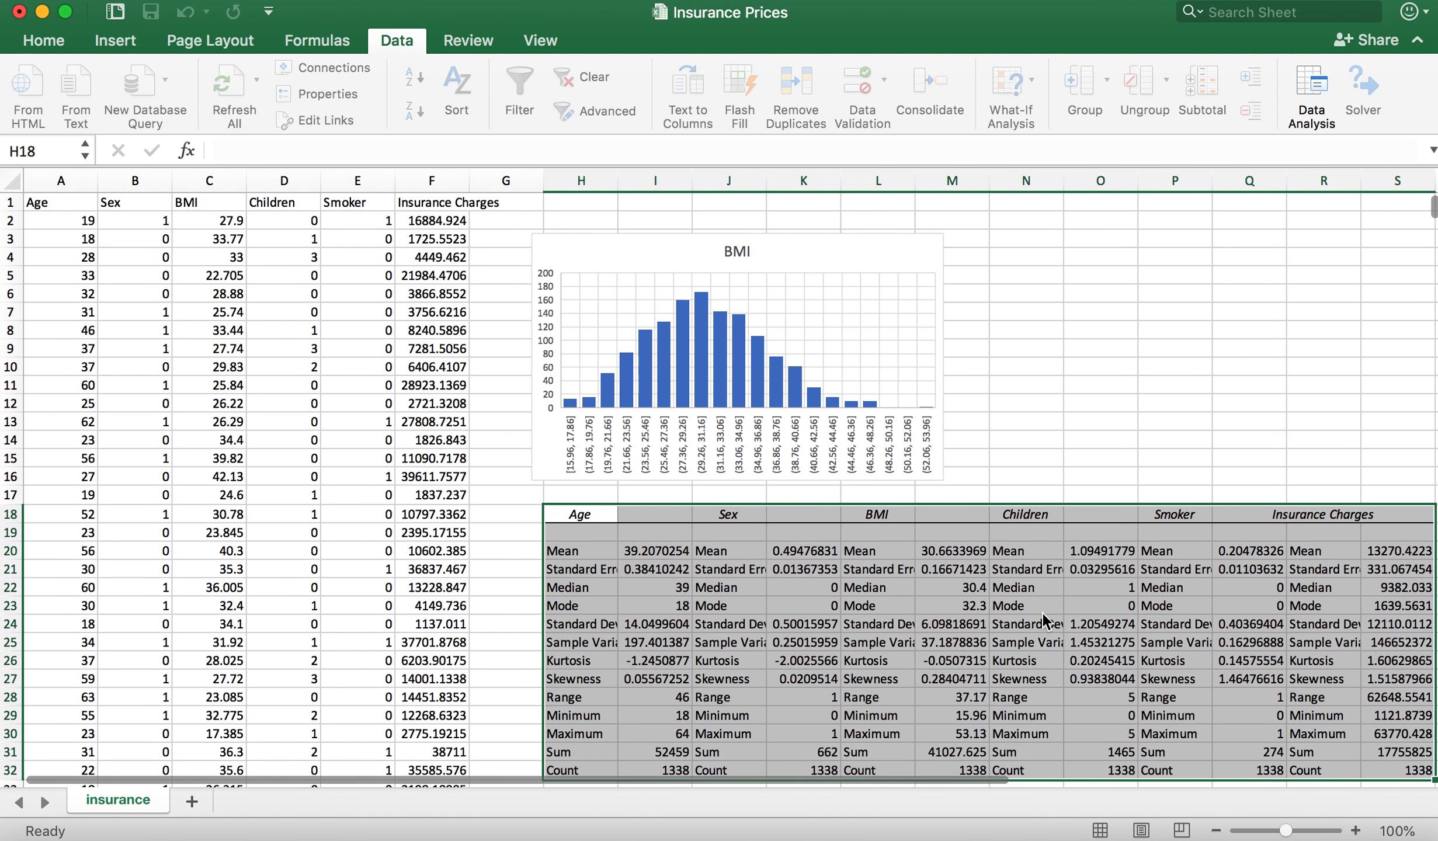
Step: Examine the means of Age, Sex, BMI, Children and Smoker in the descriptive statistics table
scroll(1041, 612, "down", 3)
scroll(1042, 611, "down", 3)
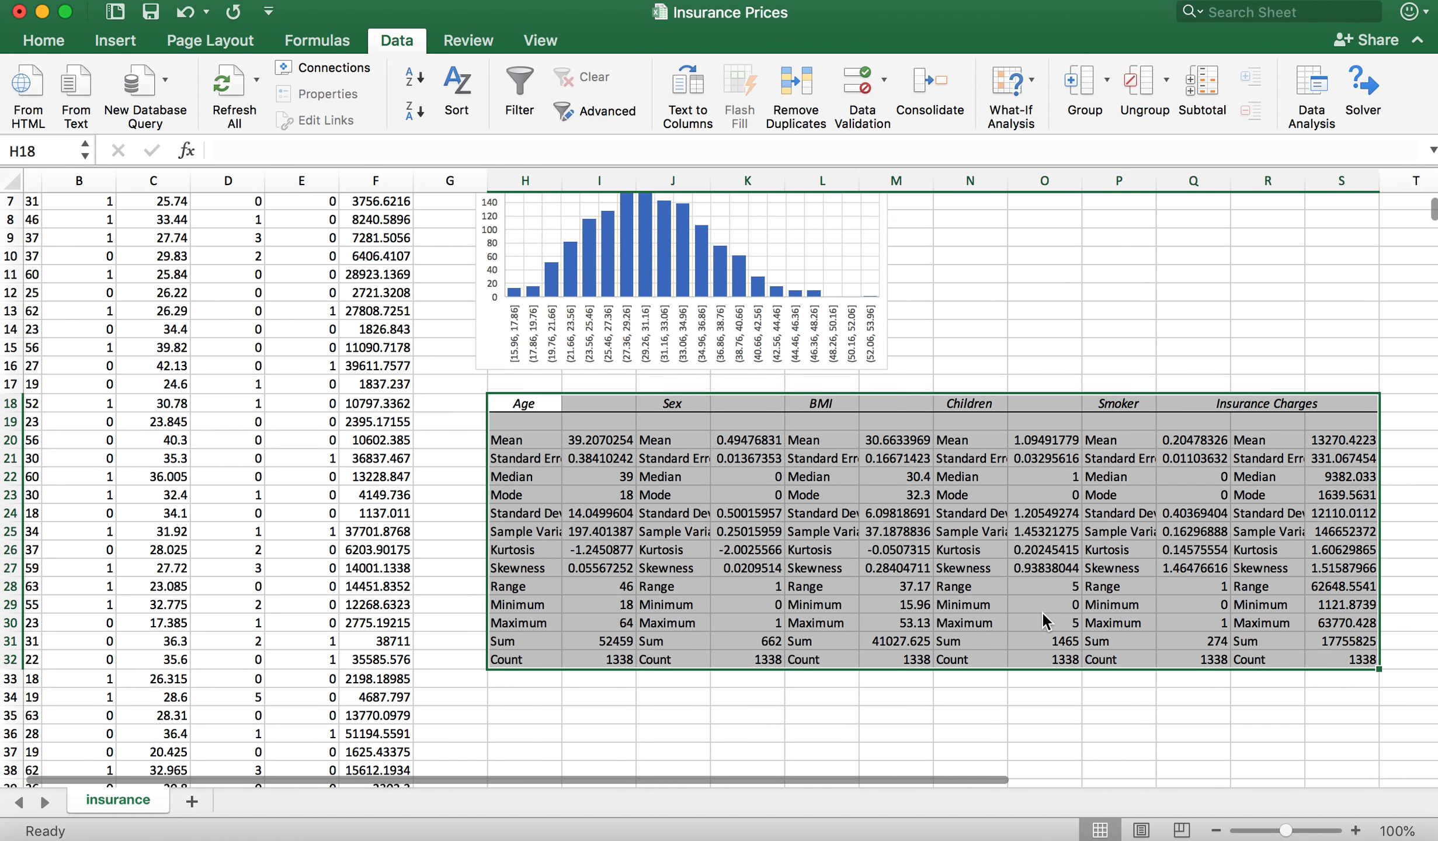
scroll(1041, 611, "right", 1)
left_click(1033, 694)
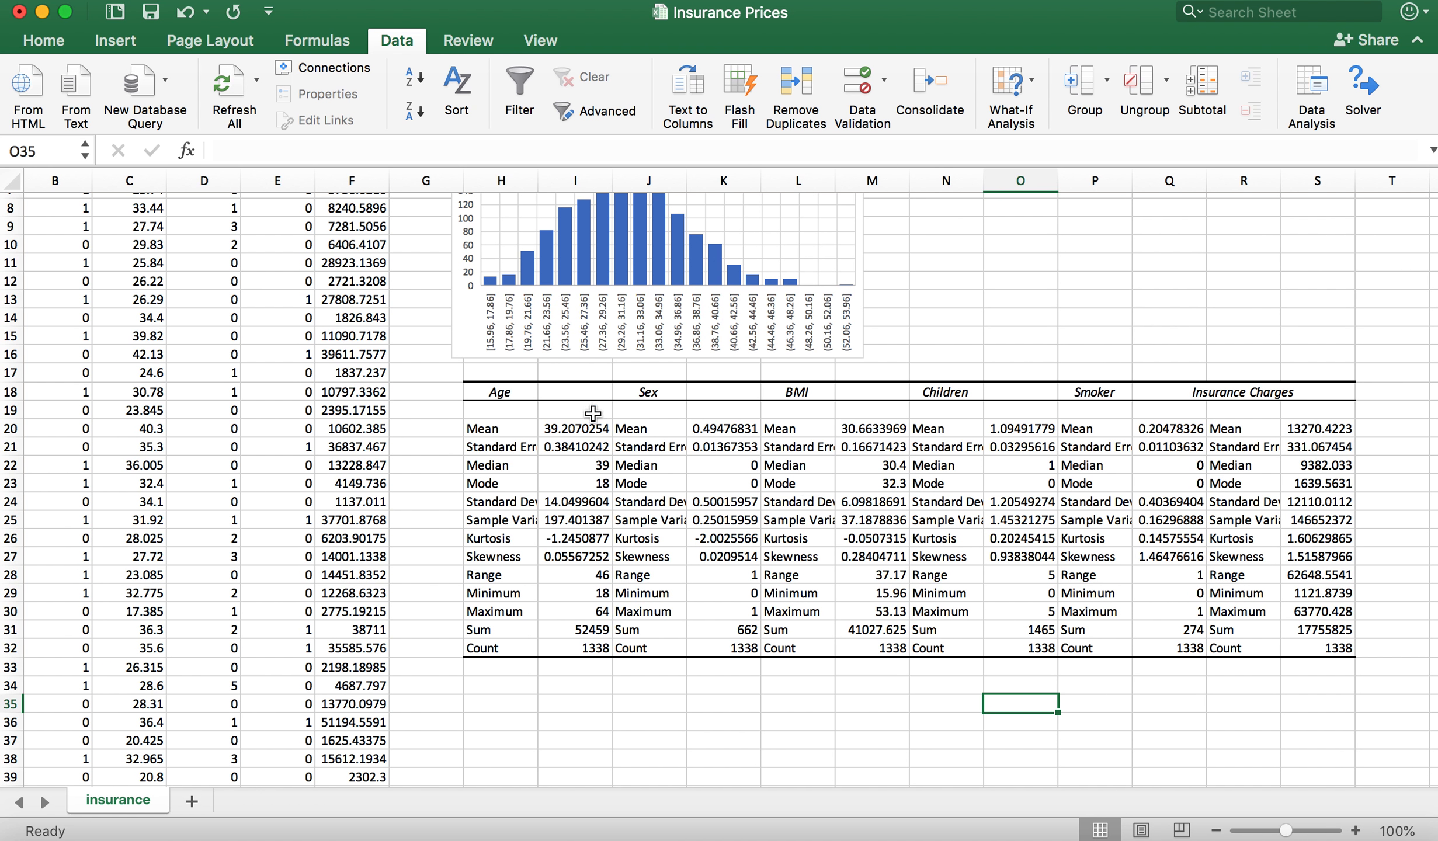
left_click(573, 428)
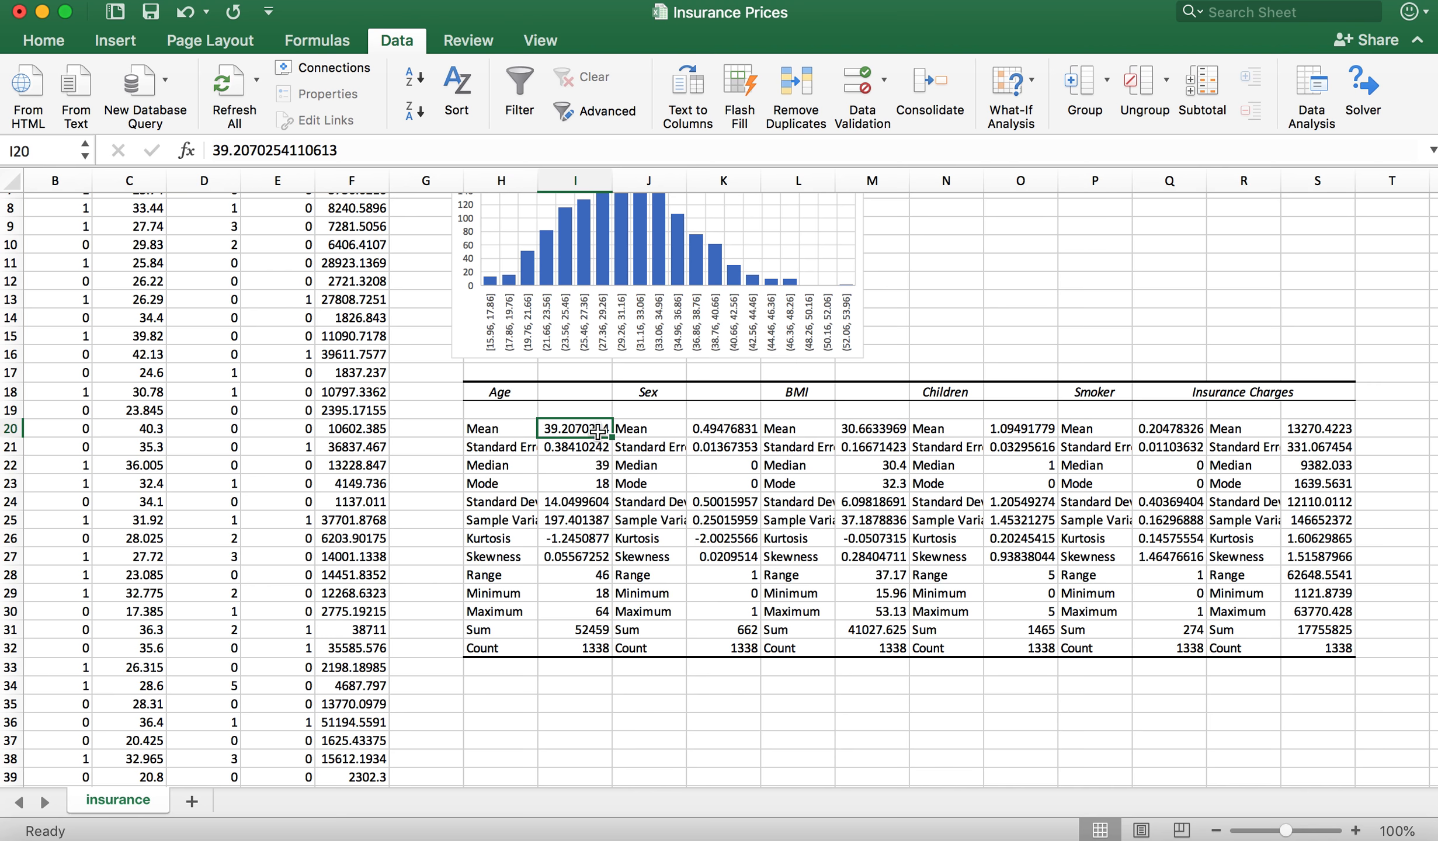
left_click(733, 433)
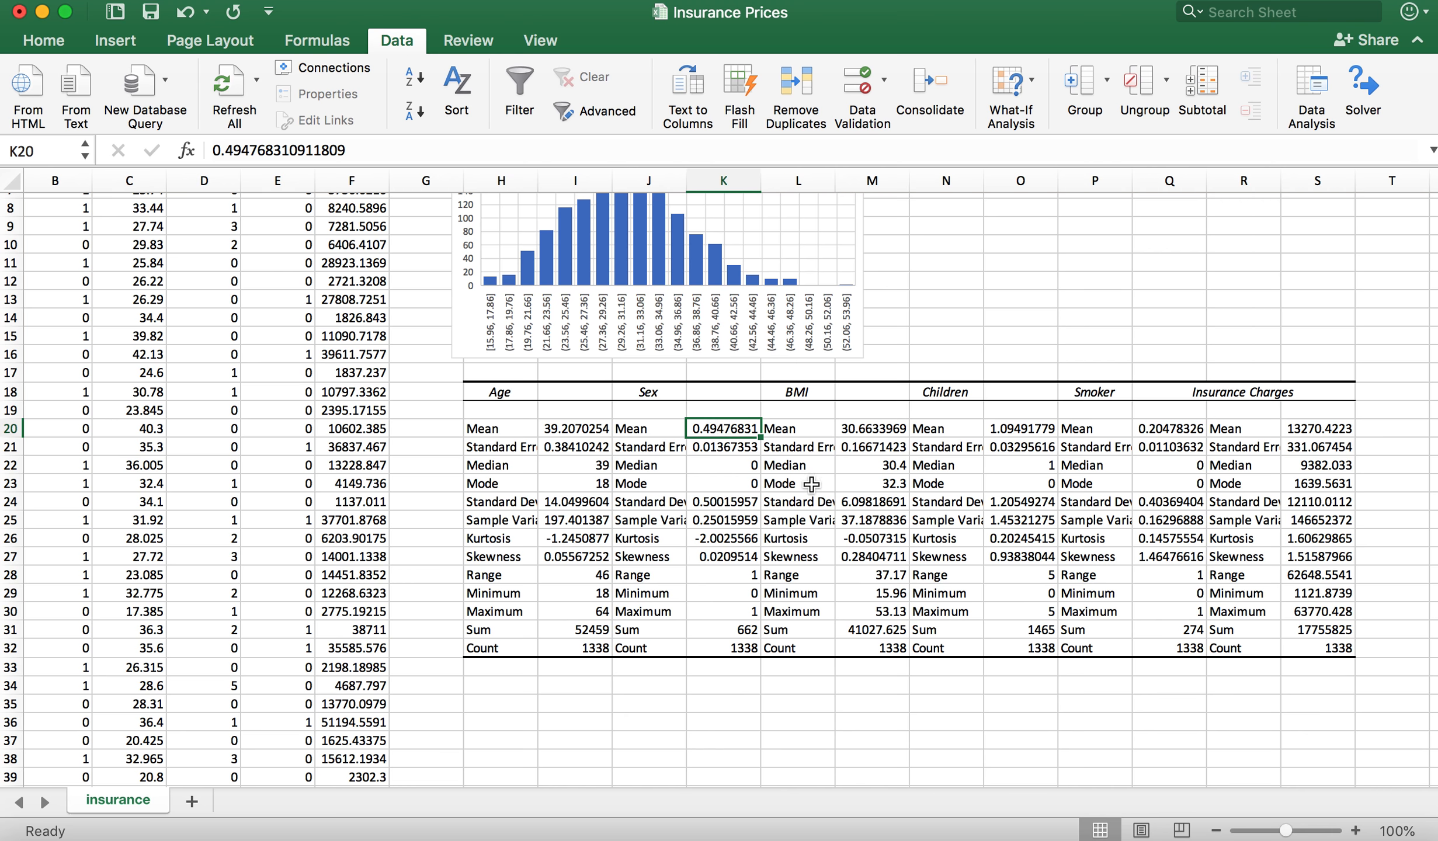
left_click(883, 429)
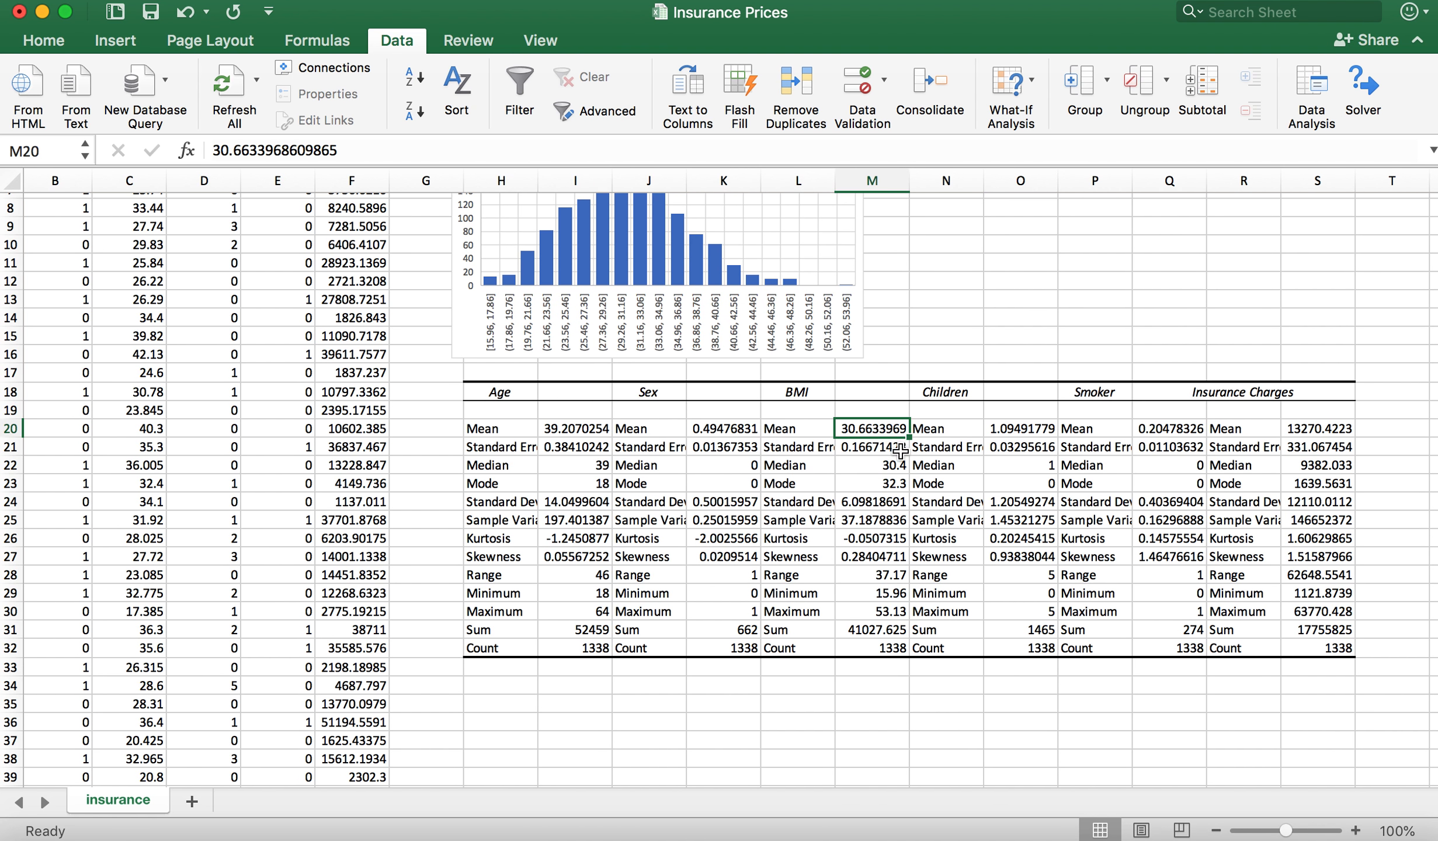
left_click(587, 429)
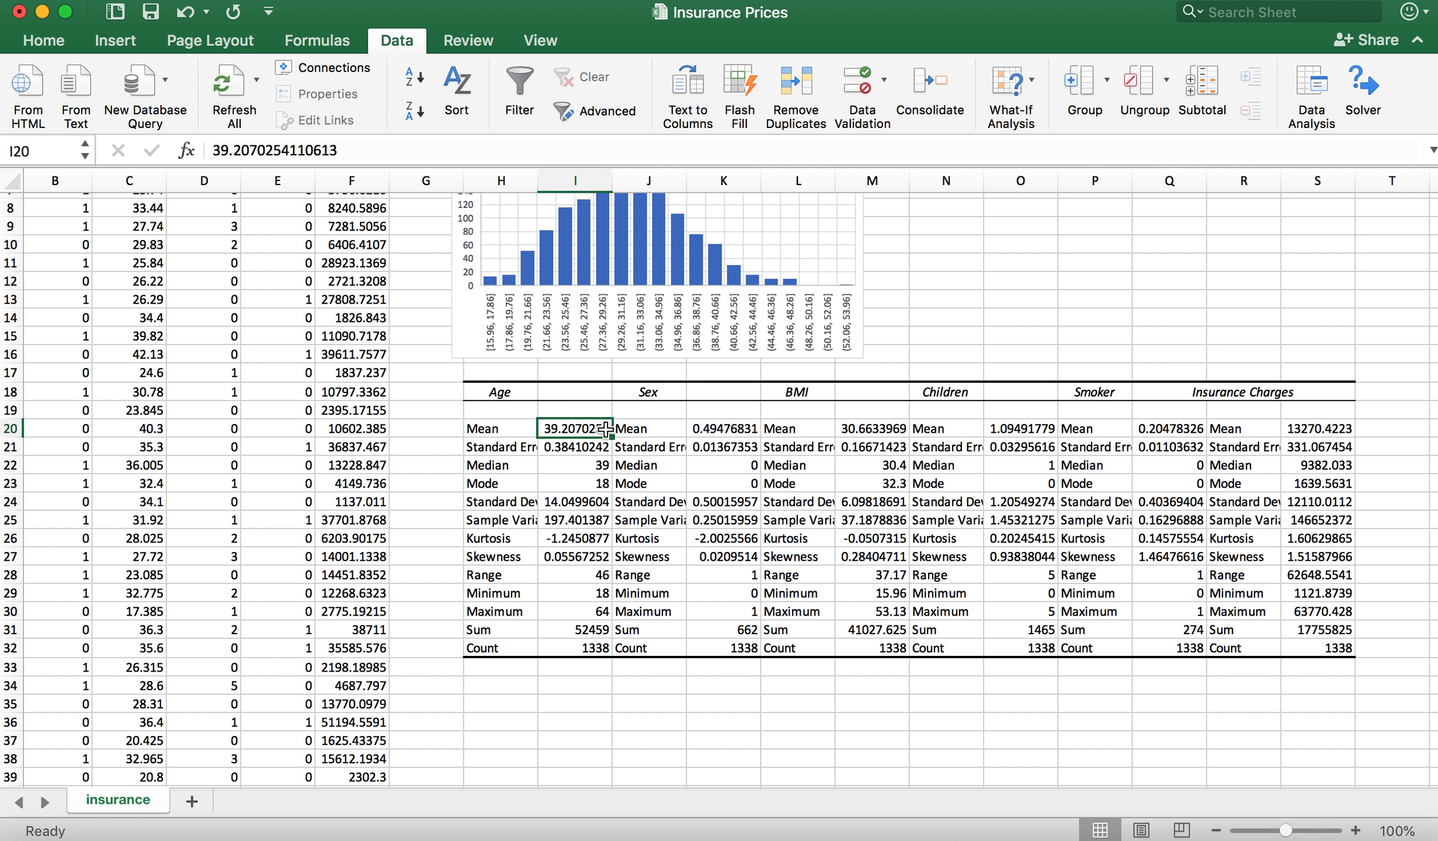
left_click(723, 428)
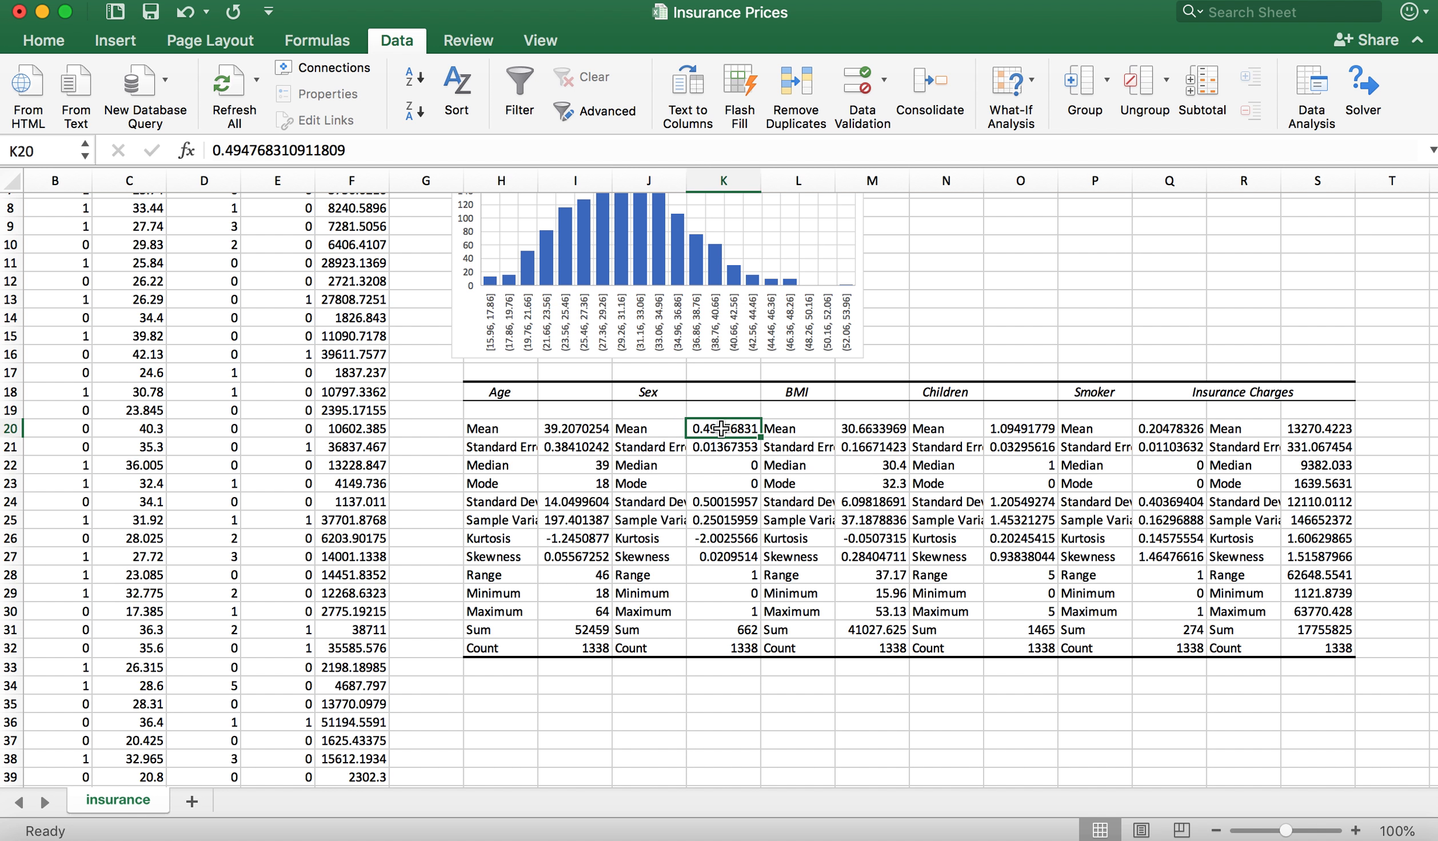
left_click(884, 429)
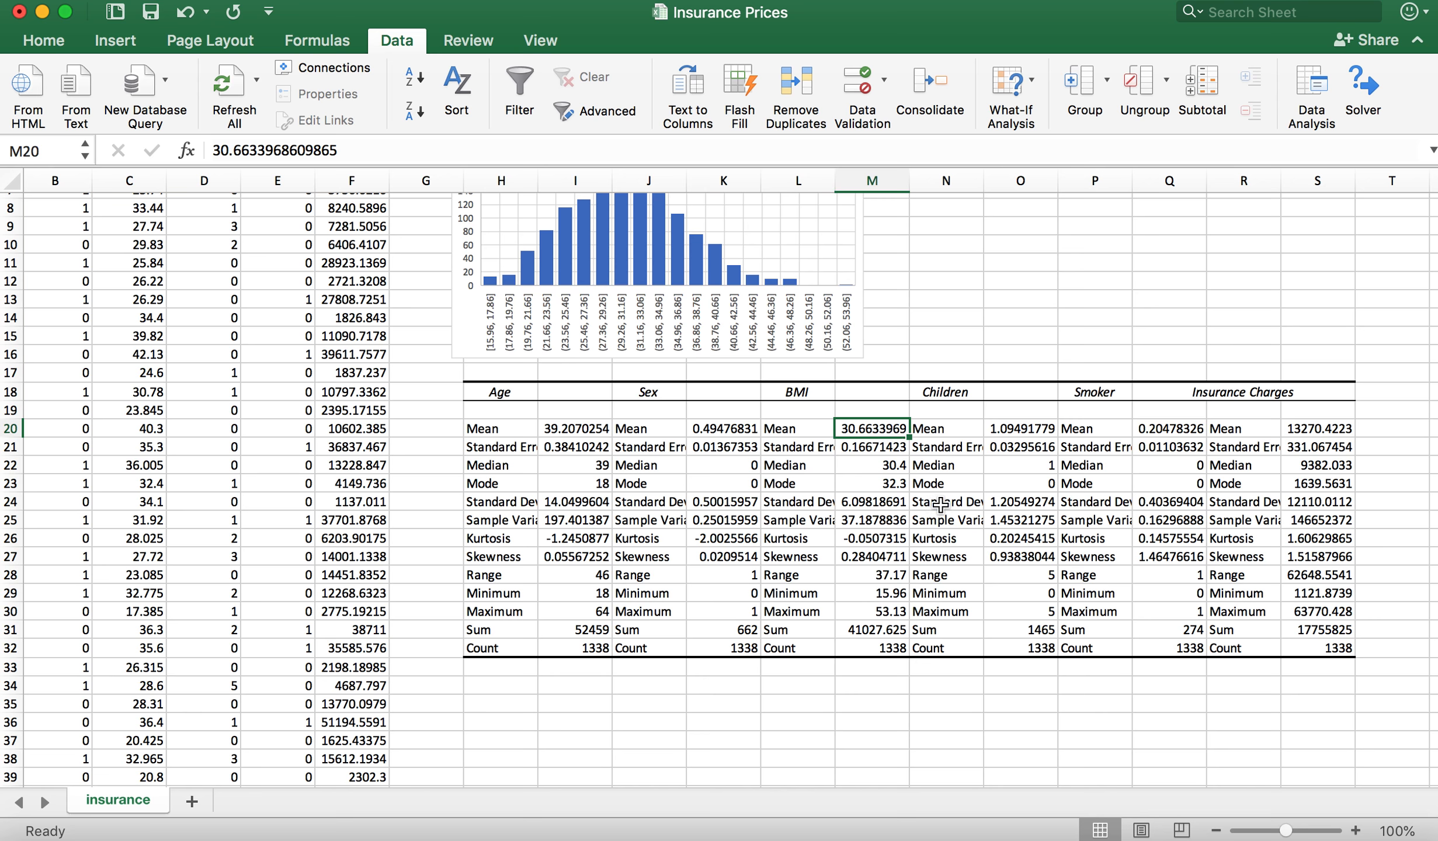
left_click(1022, 429)
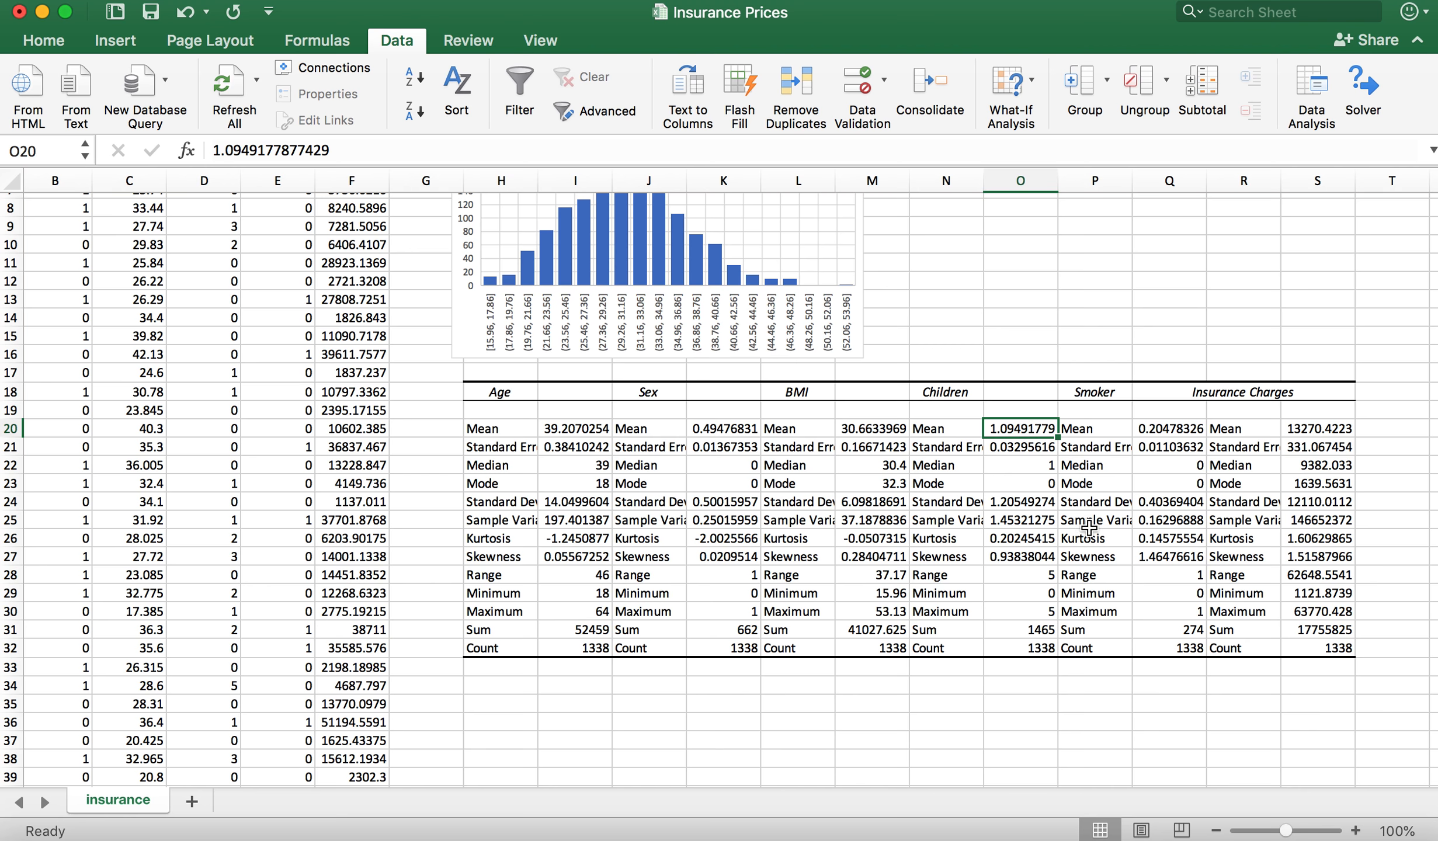
left_click(1171, 428)
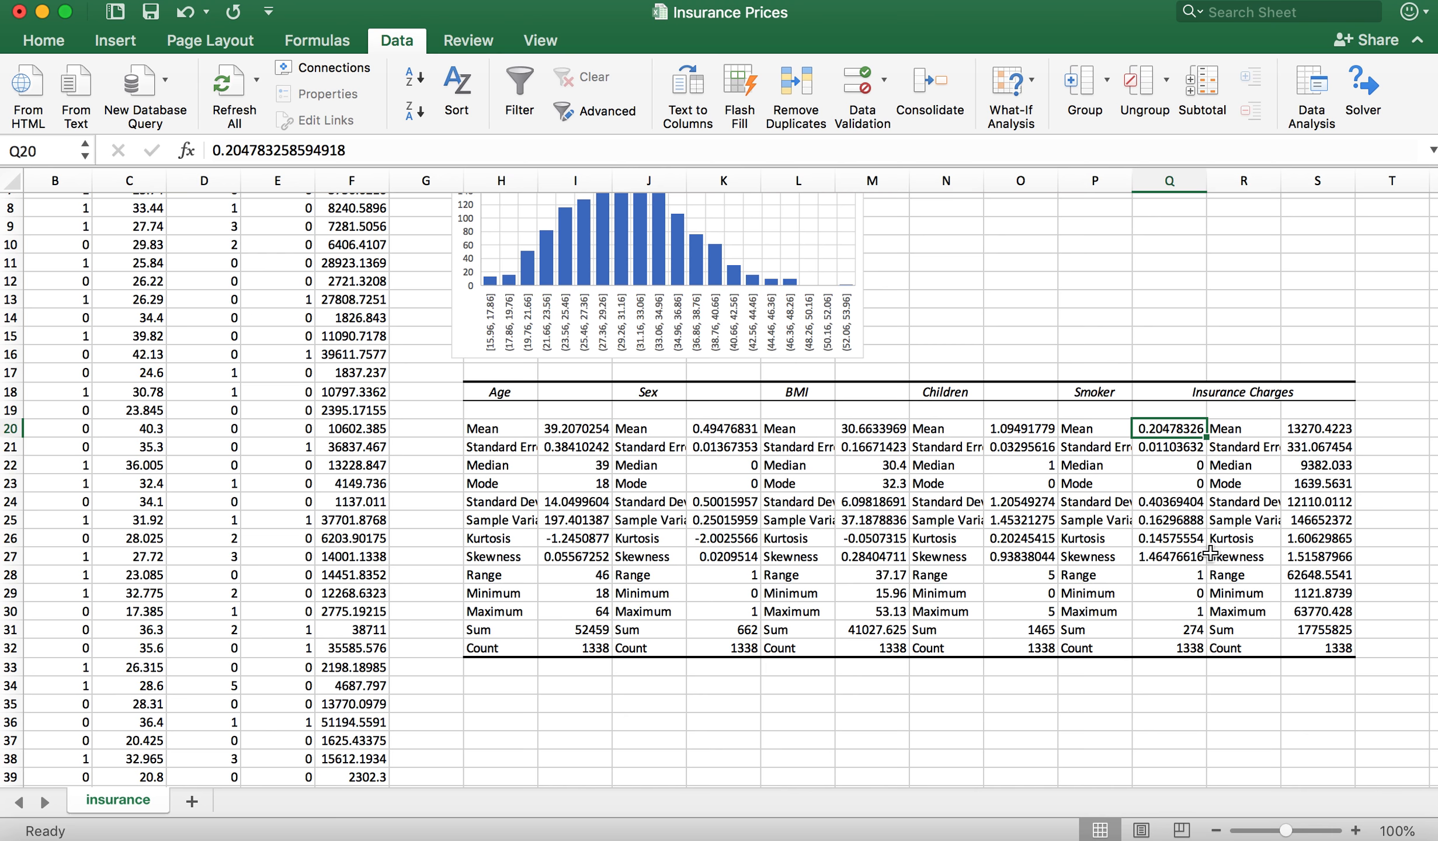
Step: Examine the mean Insurance Charges, Age's standard error, standard deviation, count and skewness, and BMI's skewness against the histogram
left_click(1320, 427)
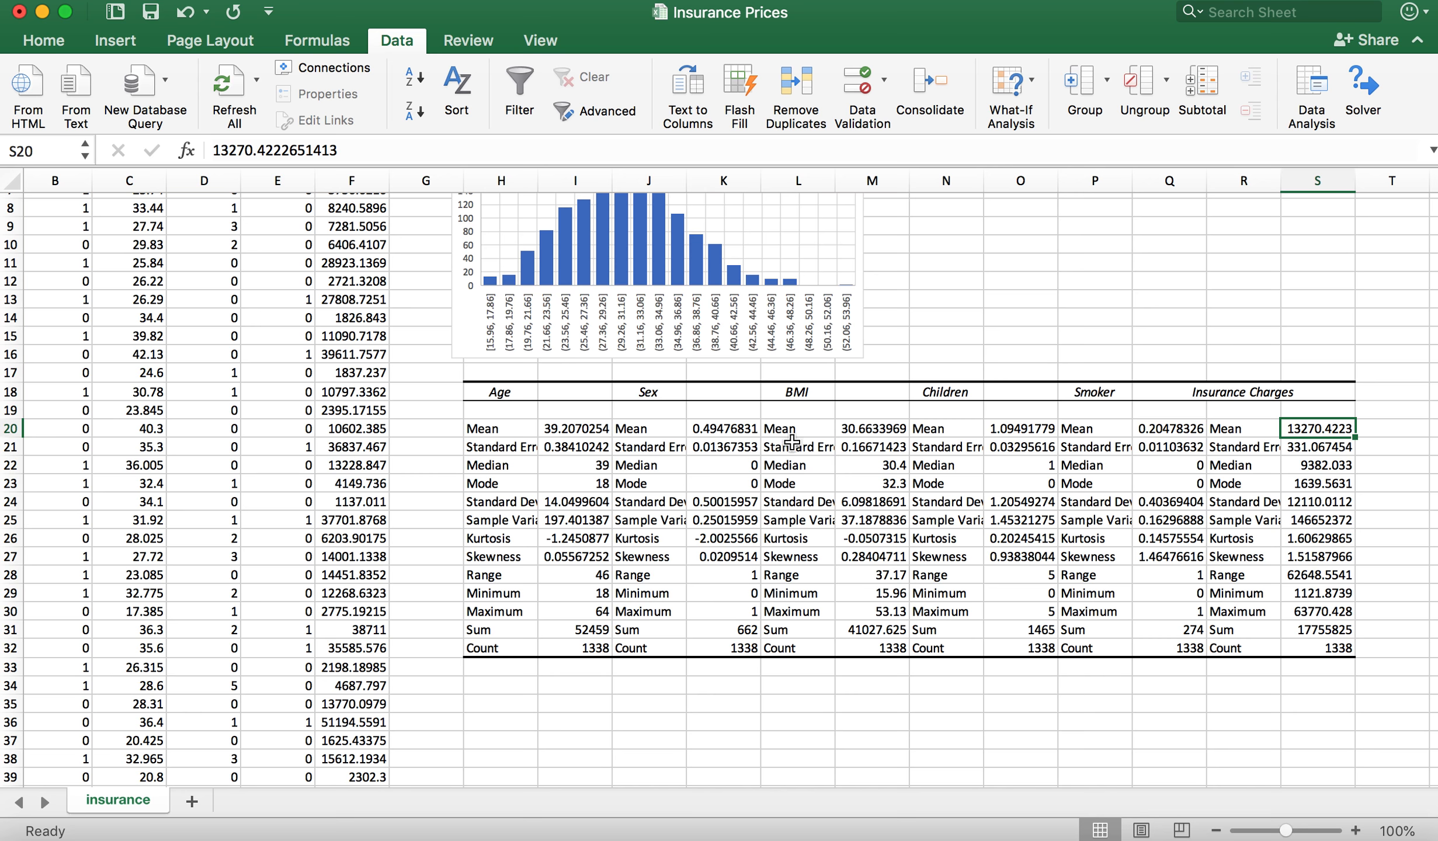
left_click(584, 447)
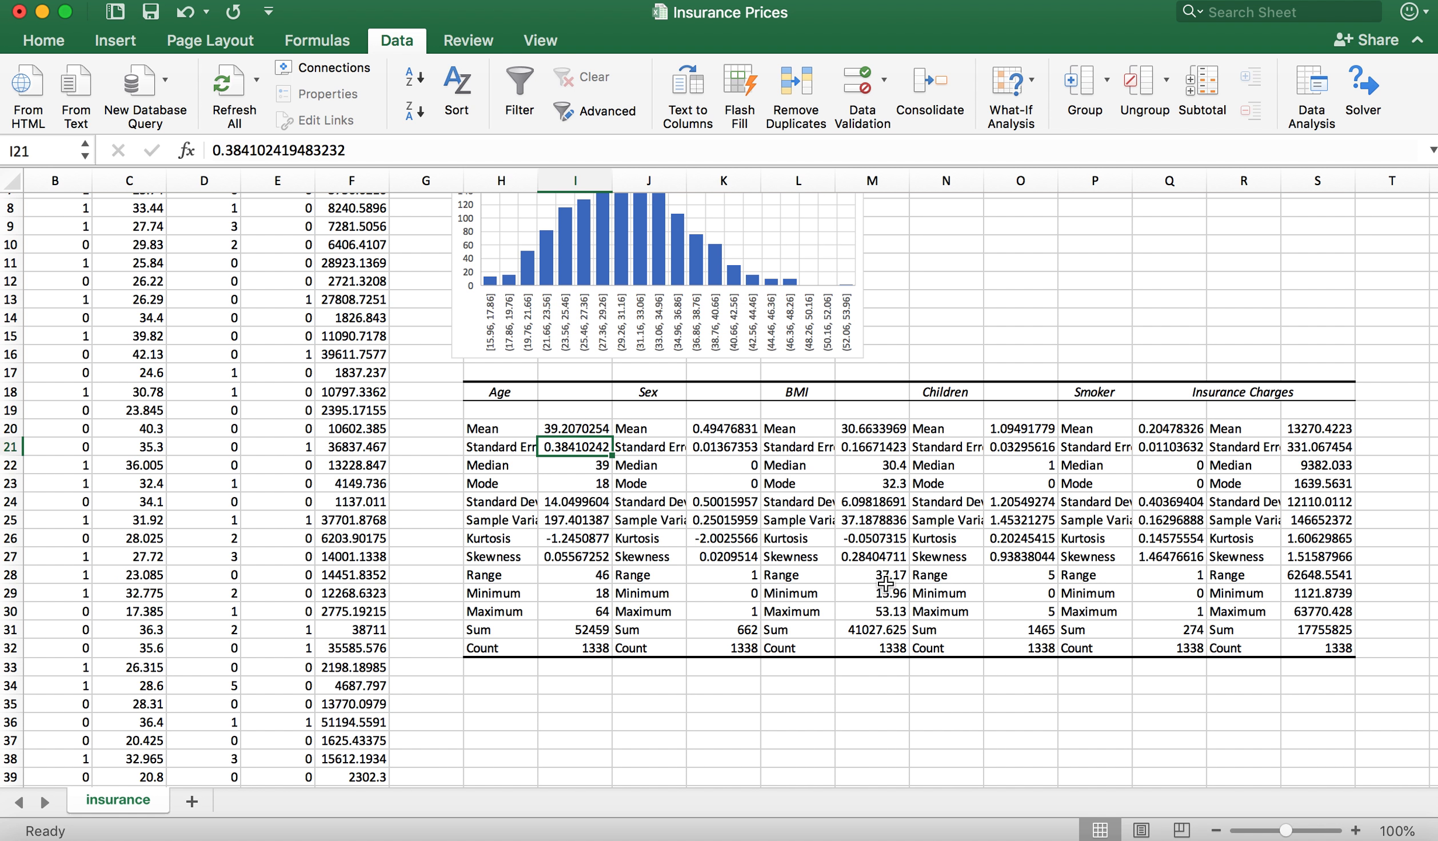
left_click(585, 500)
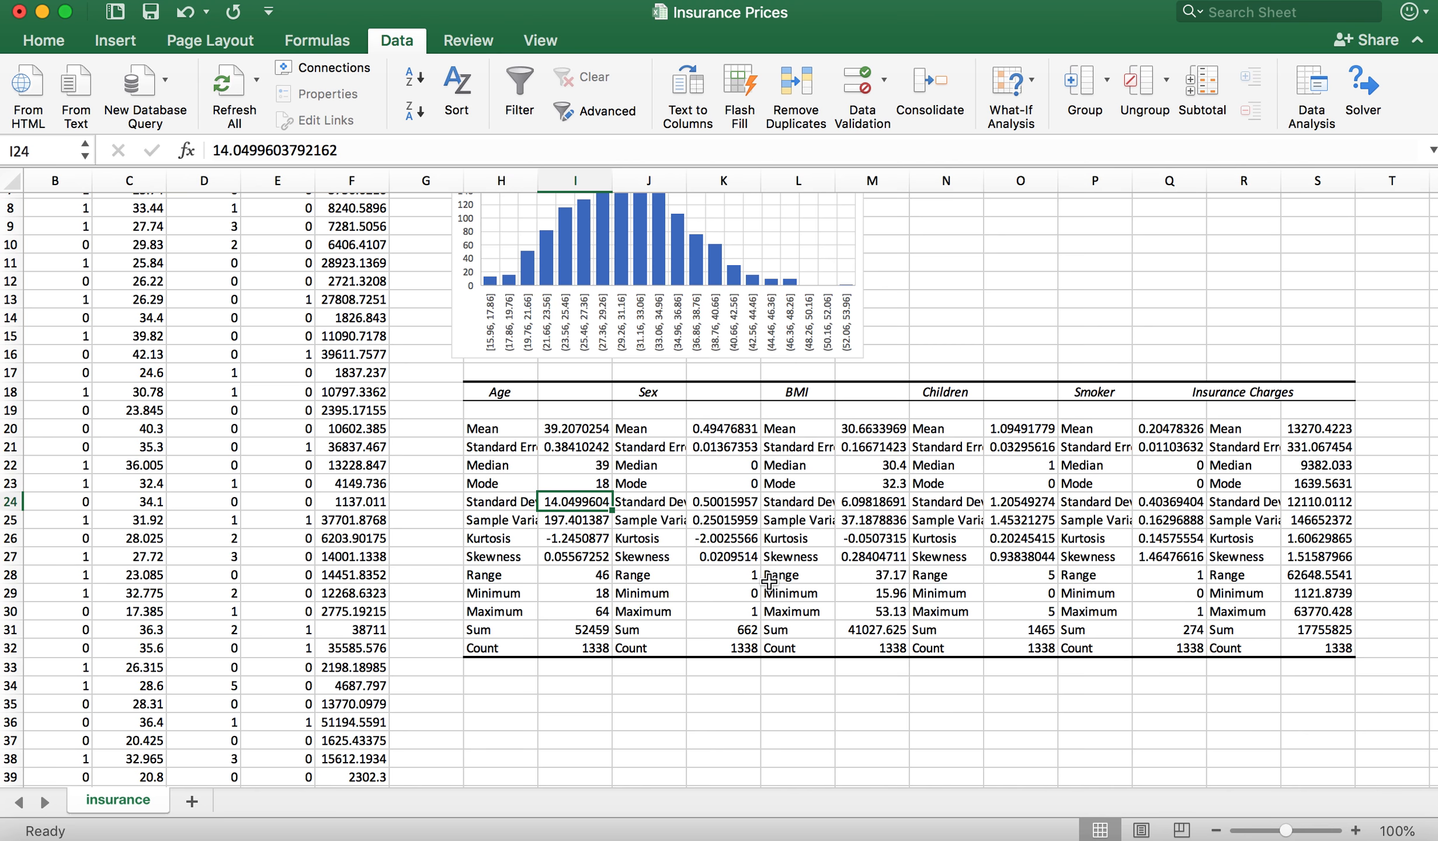
left_click(588, 649)
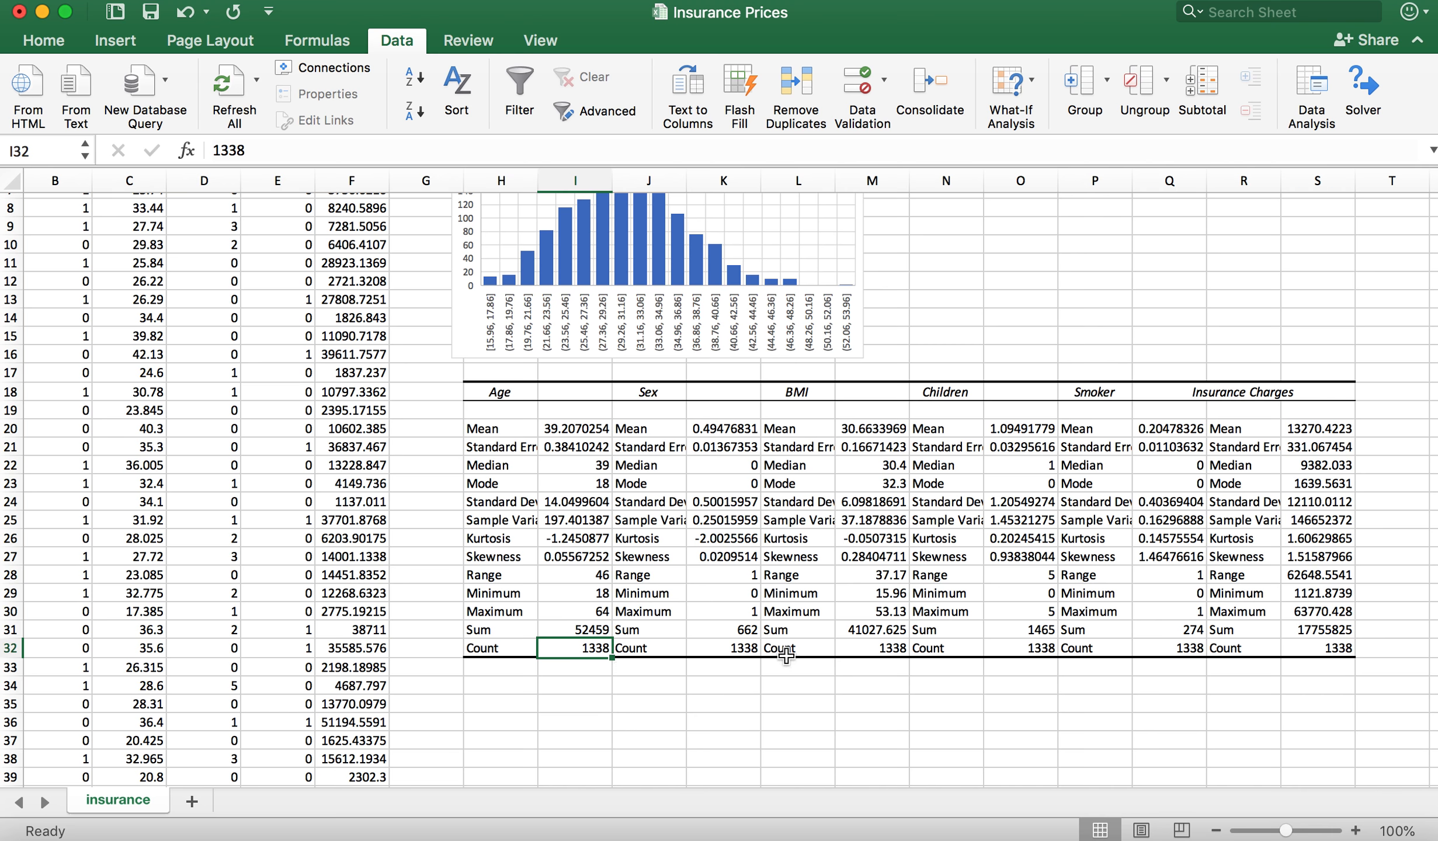
left_click(587, 555)
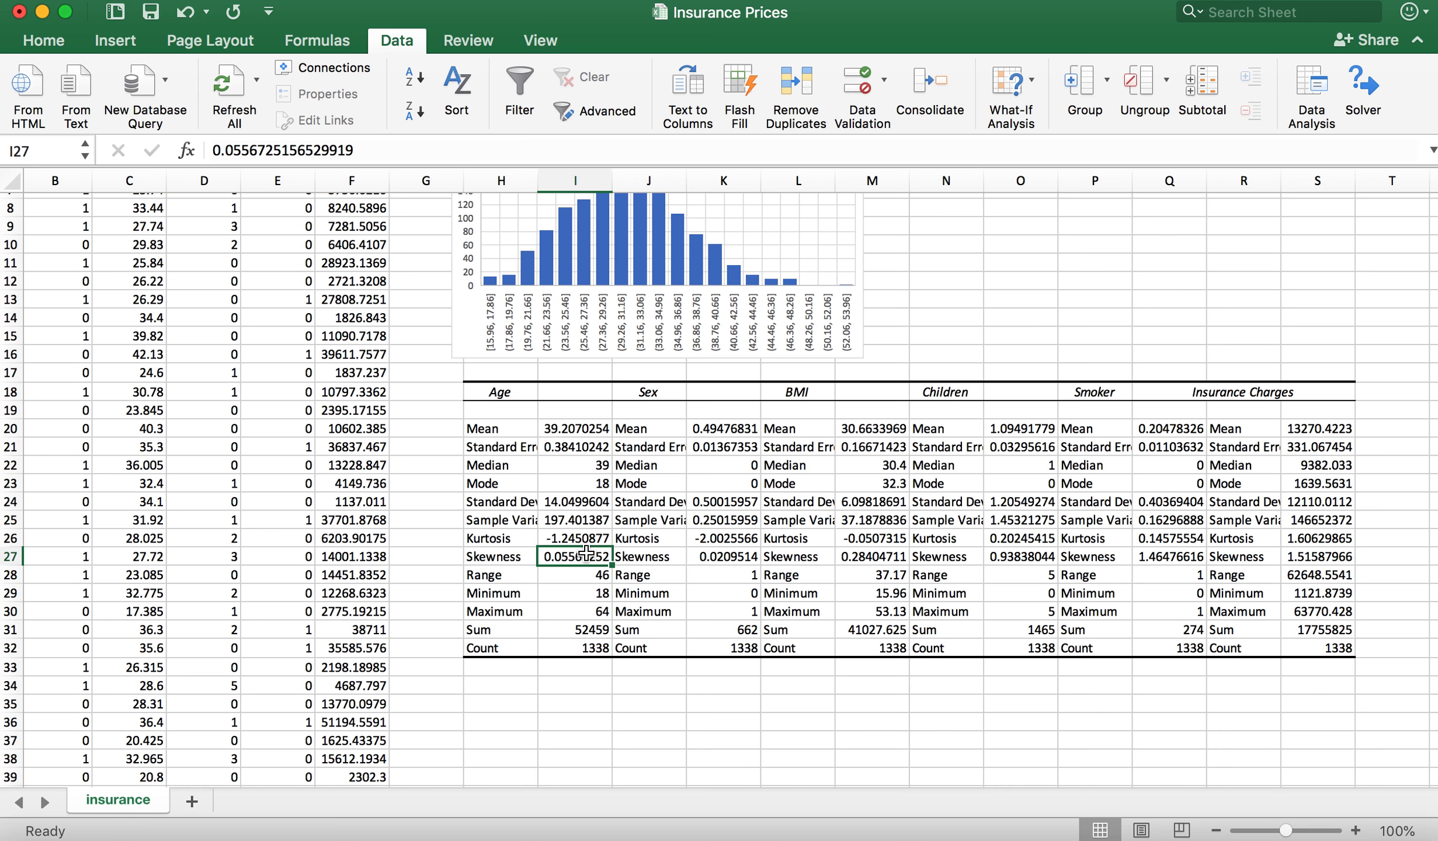
scroll(586, 552, "up", 5)
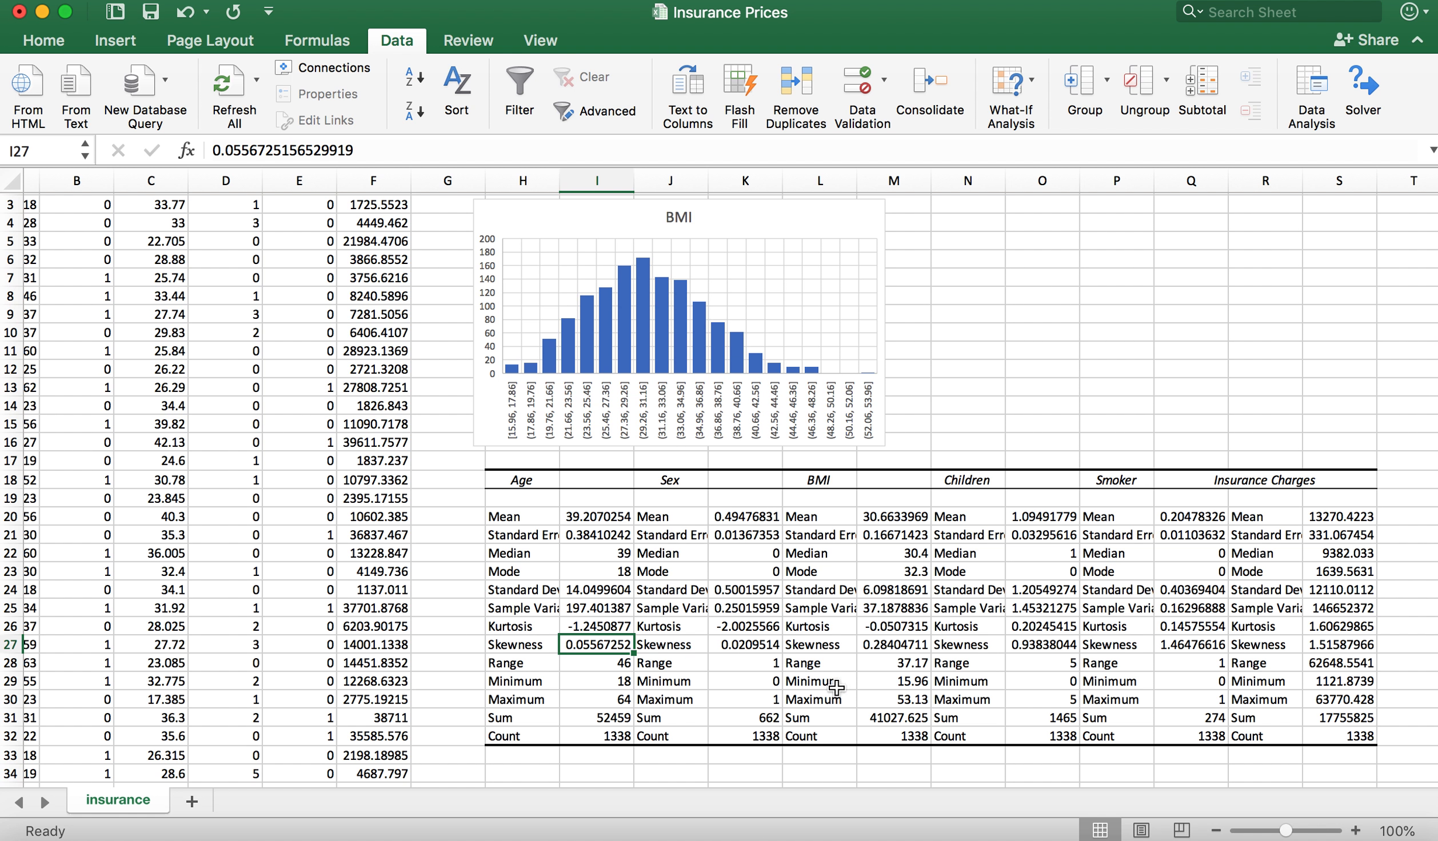
left_click(900, 646)
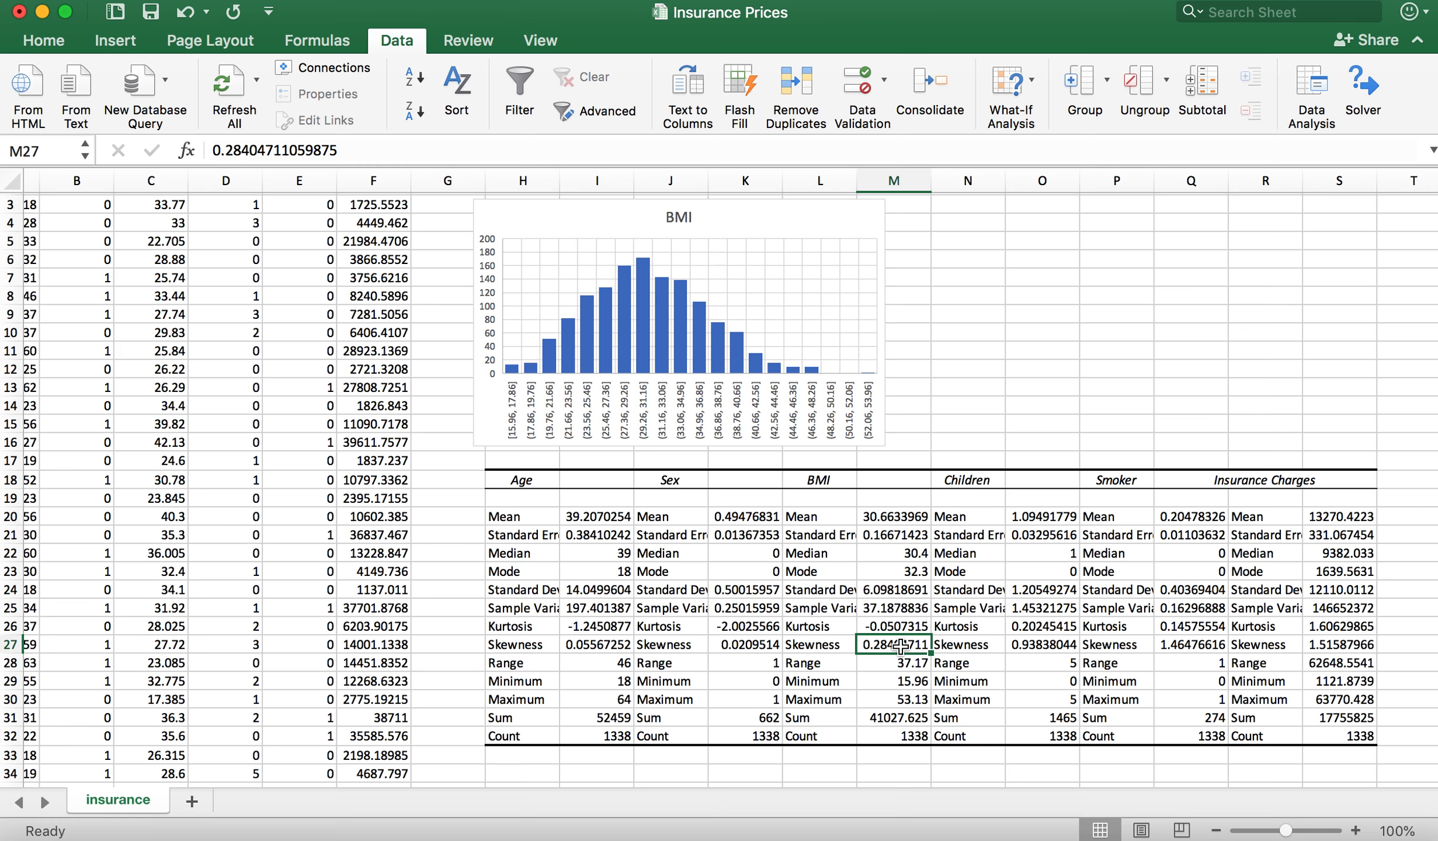
scroll(900, 646, "down", 10)
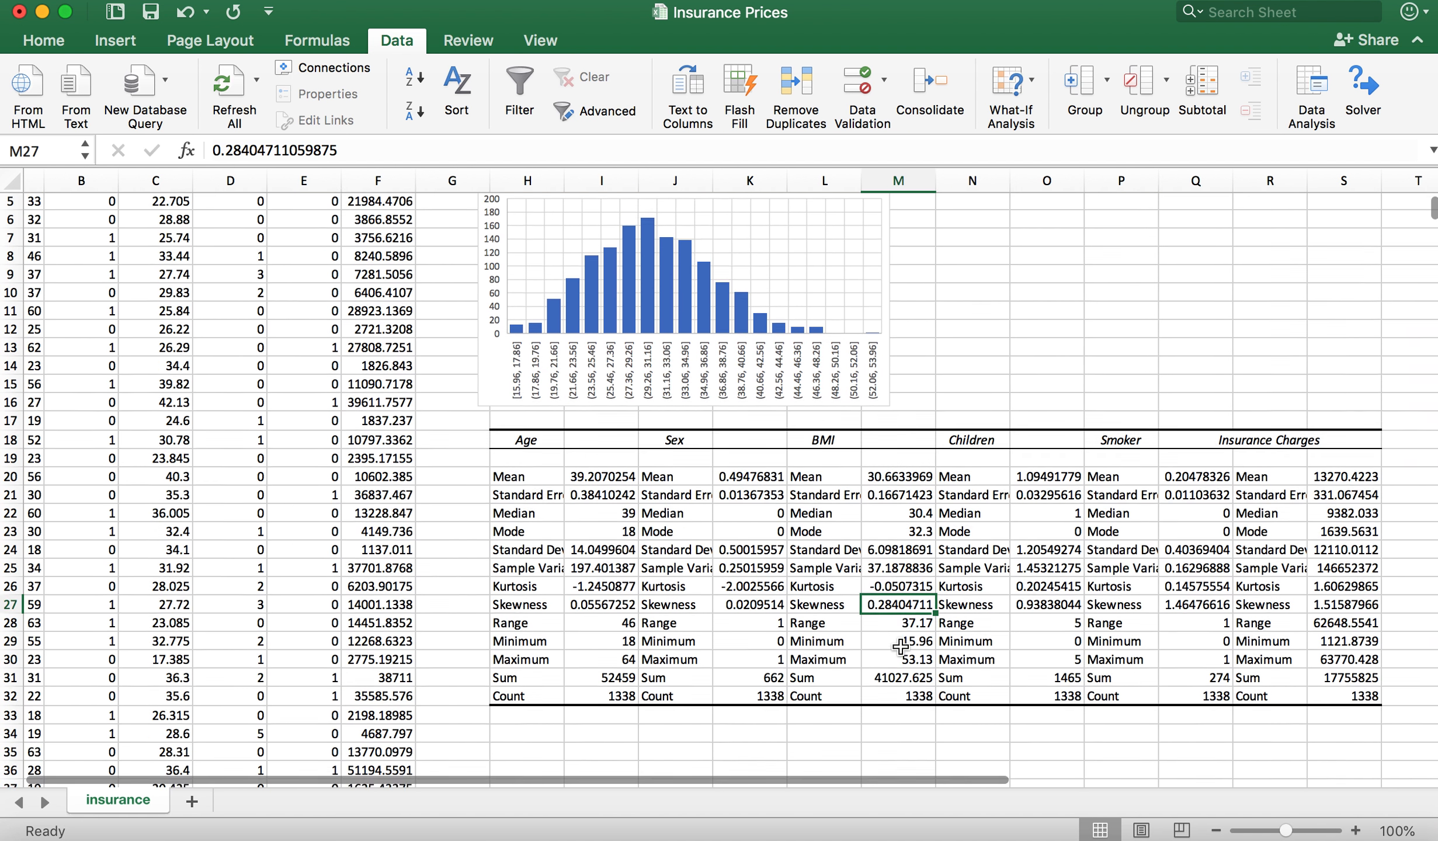
Step: Select empty cell H35 below the descriptive statistics table and start the Correlation analysis tool
left_click(520, 611)
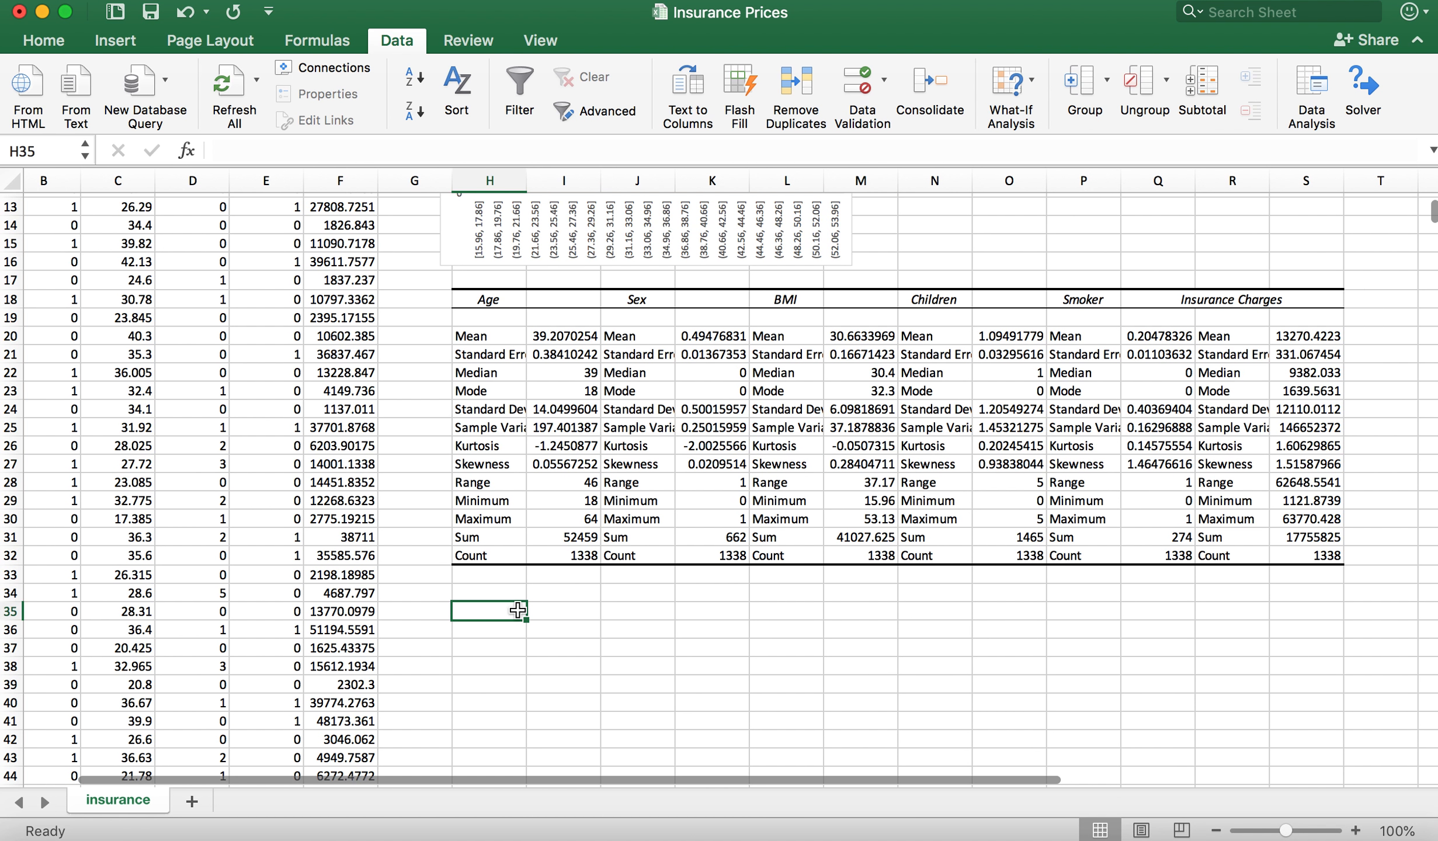
scroll(760, 590, "up", 2)
scroll(759, 590, "up", 10)
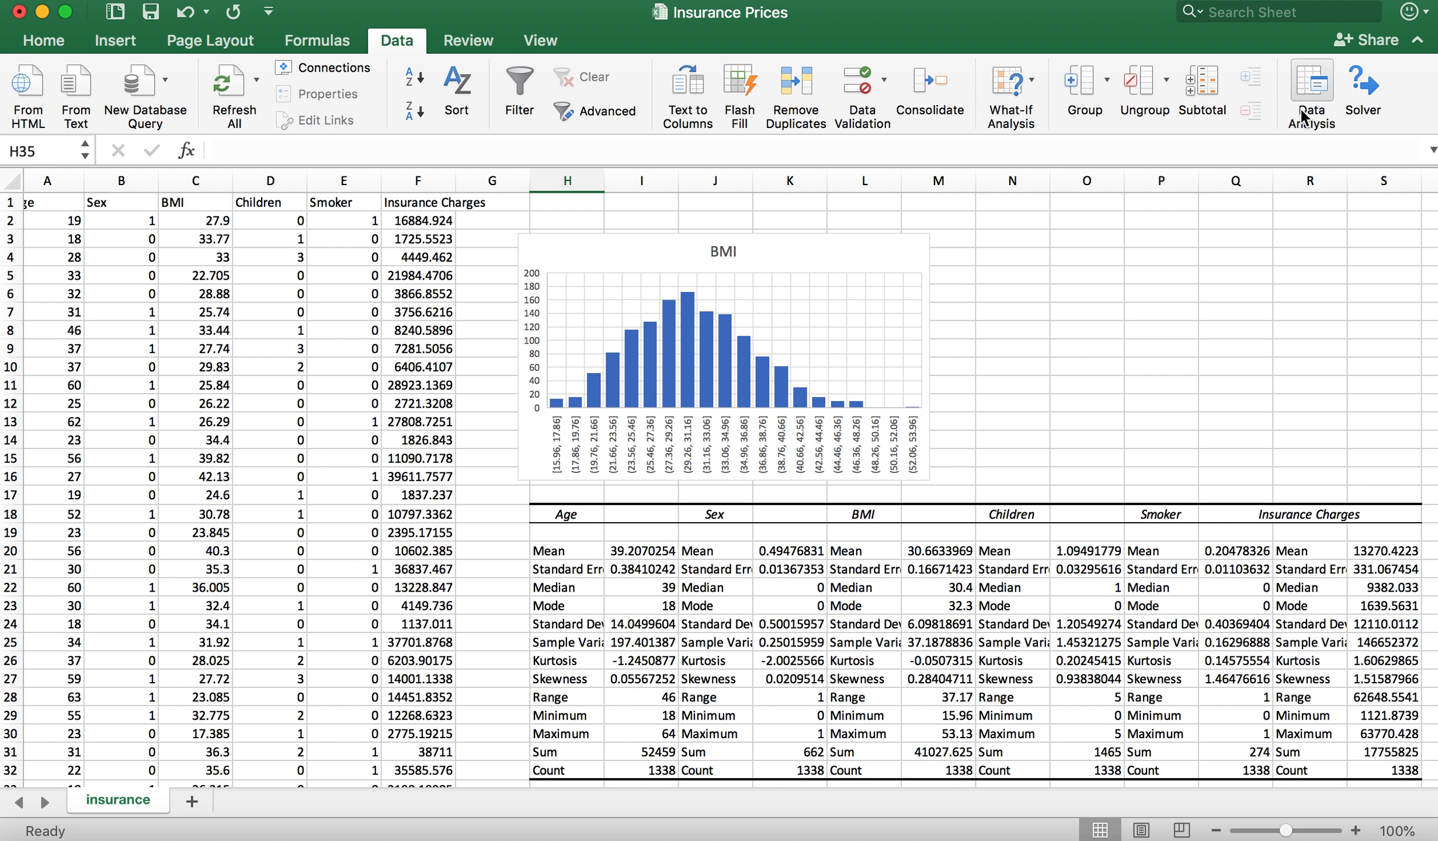
left_click(1317, 81)
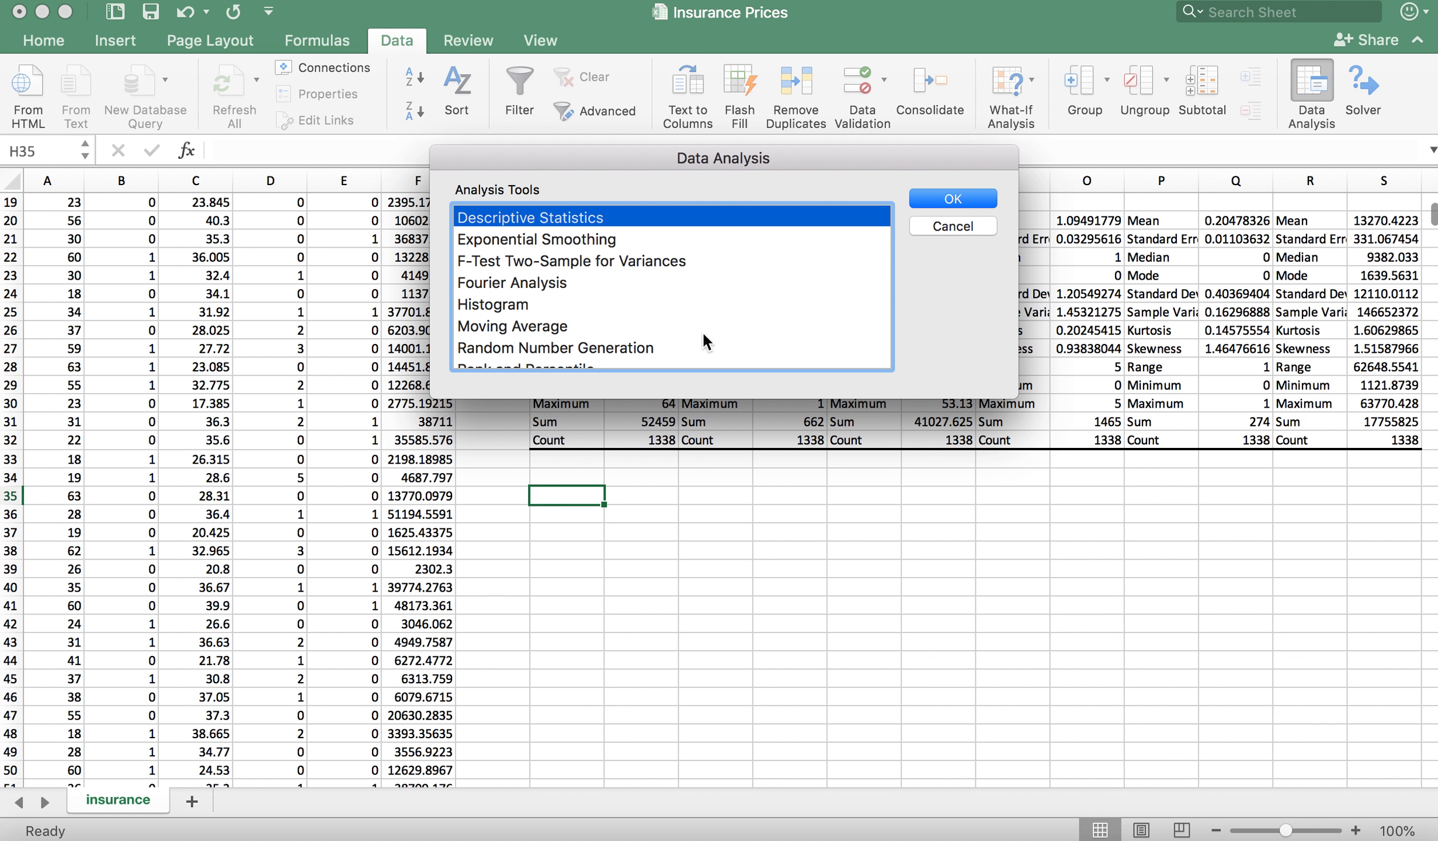
scroll(749, 316, "down", 2)
scroll(749, 316, "up", 5)
left_click(526, 281)
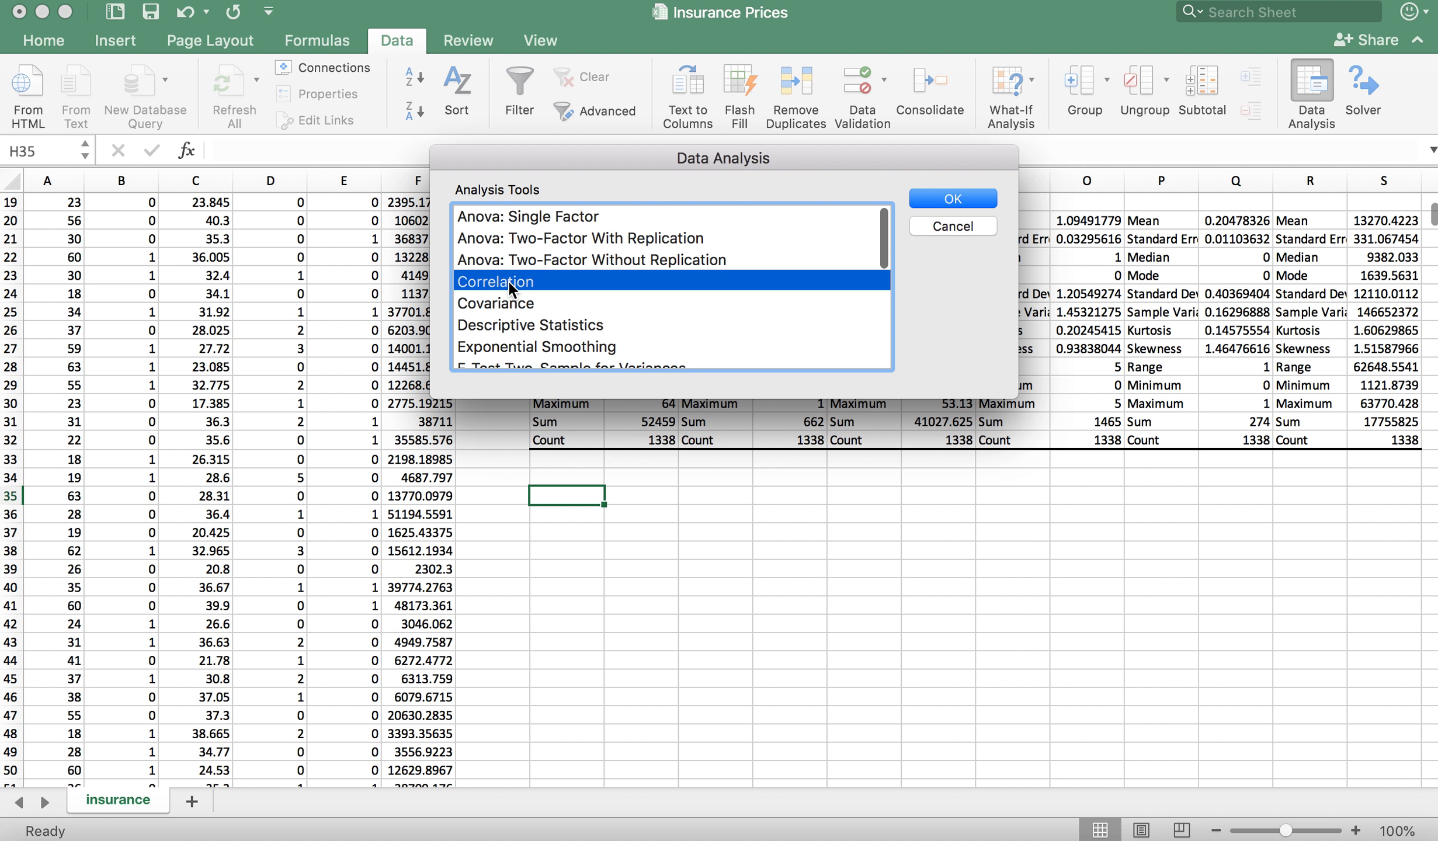
left_click(933, 202)
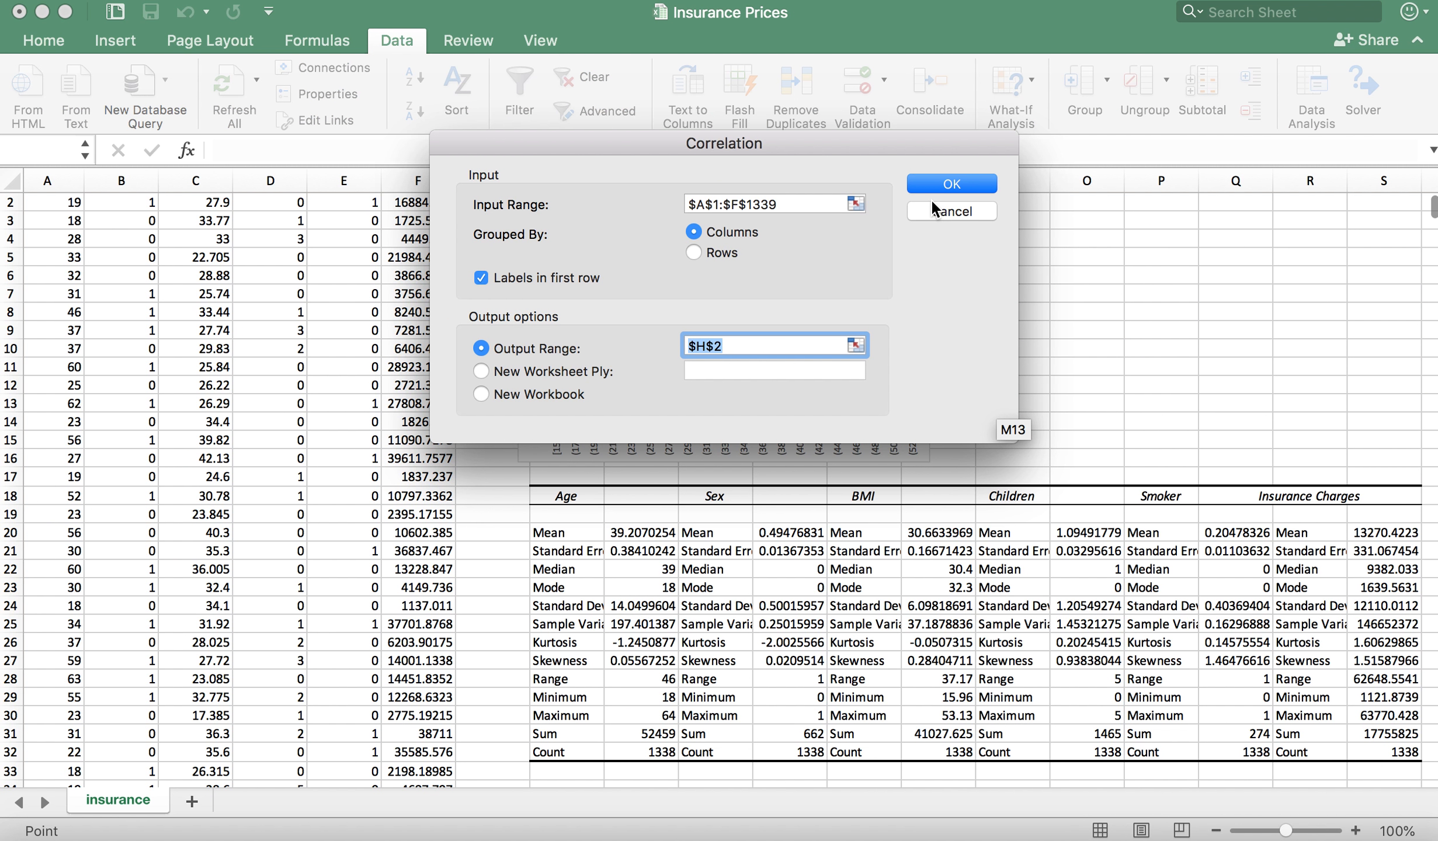
Step: Generate a correlation matrix for A1:F1339, grouped by columns with labels in the first row, with the output range starting at N1
left_click(793, 206)
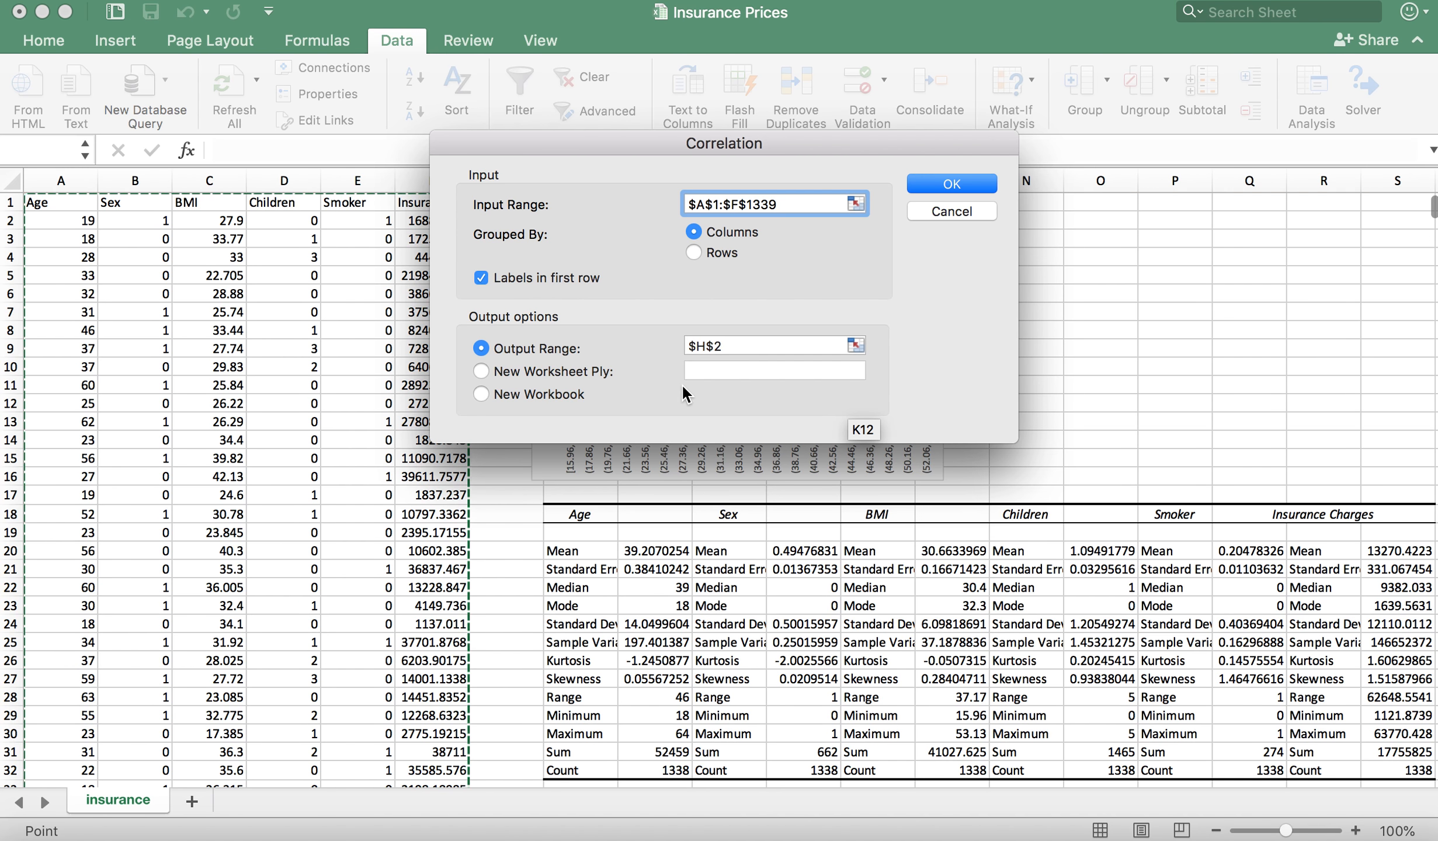
left_click_drag(732, 345, 672, 344)
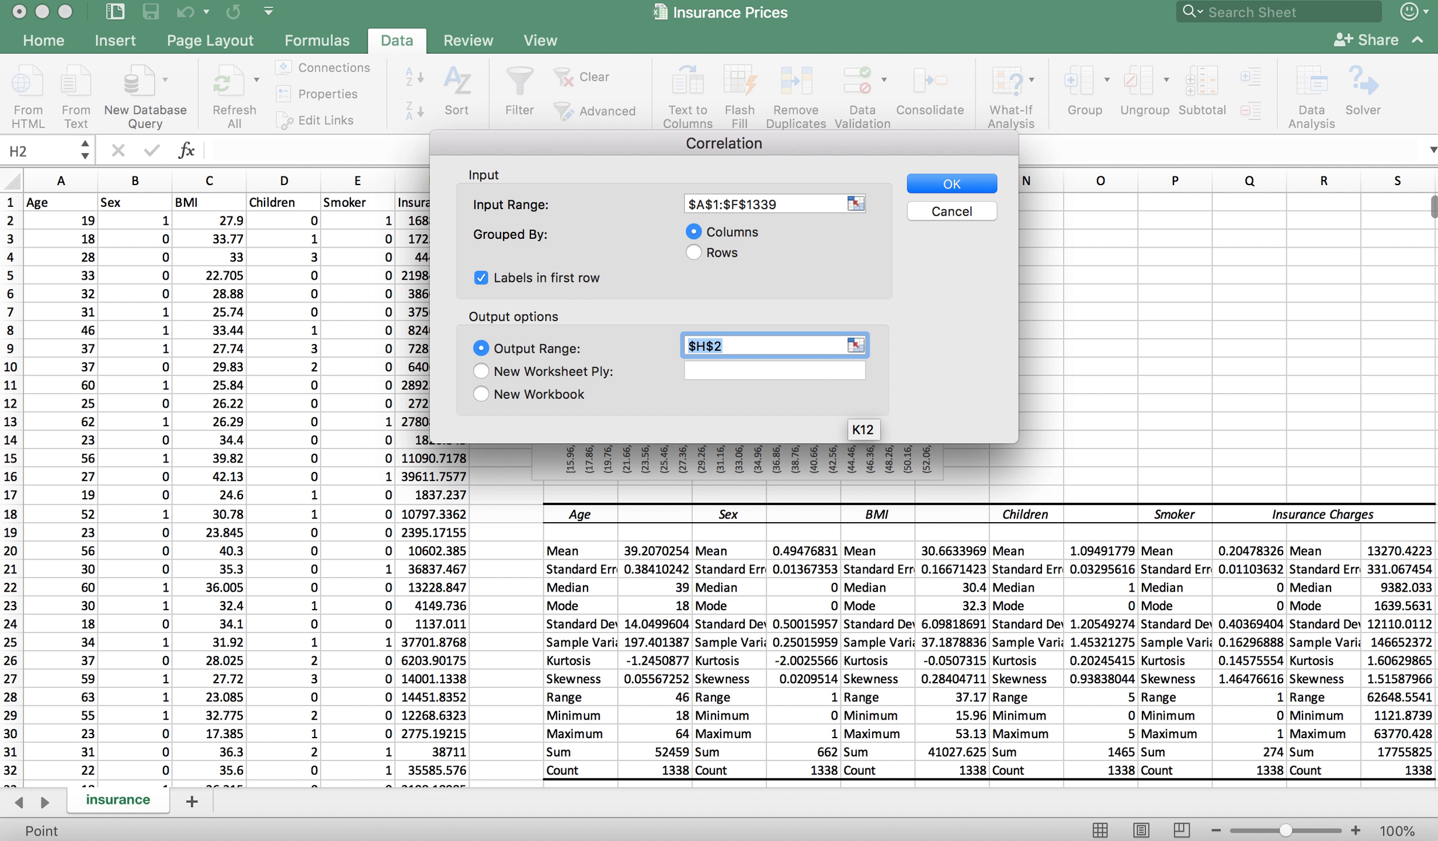
key("BackSpace")
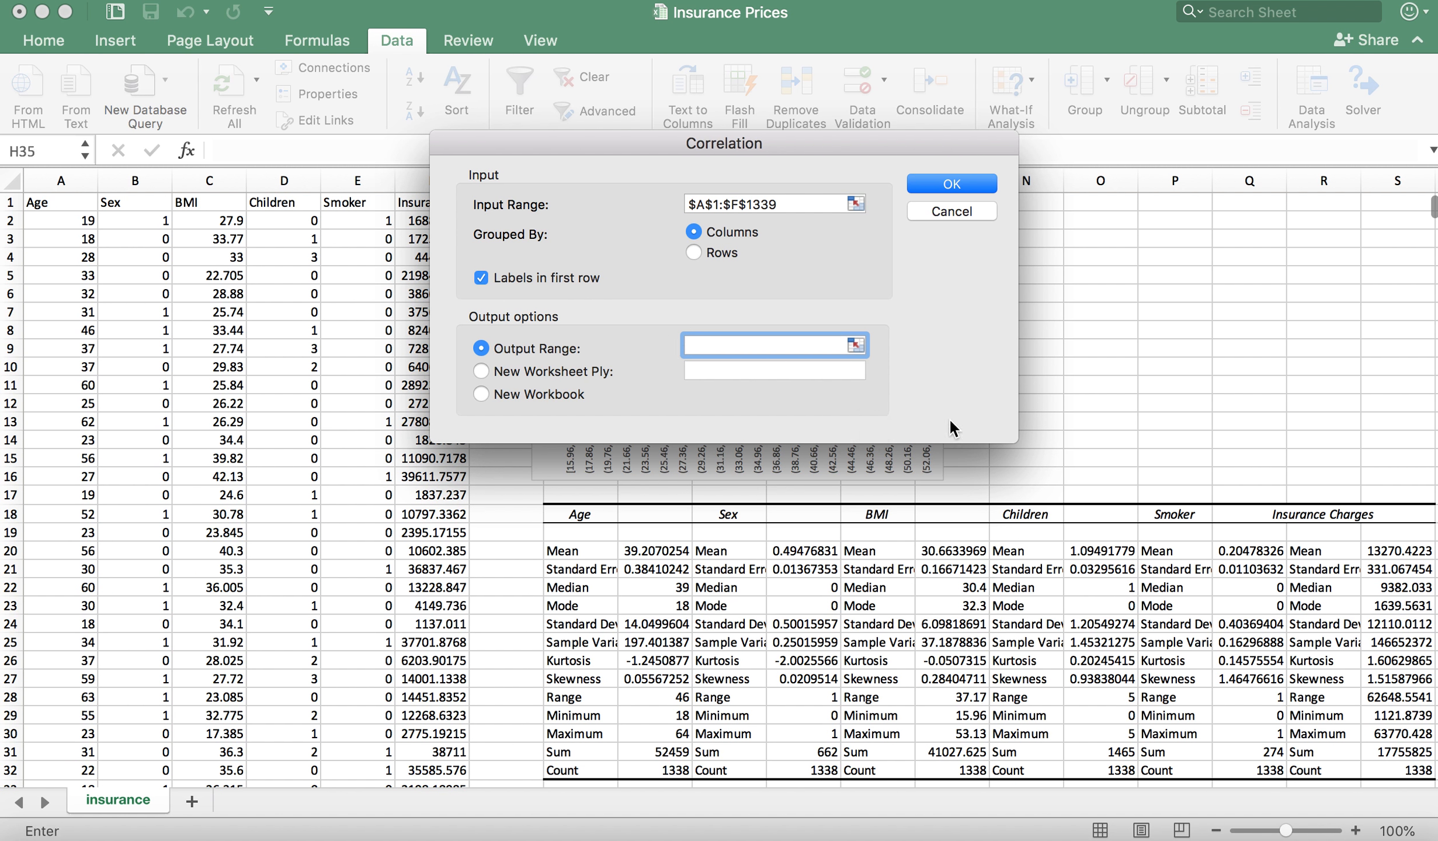
left_click_drag(877, 149, 678, 279)
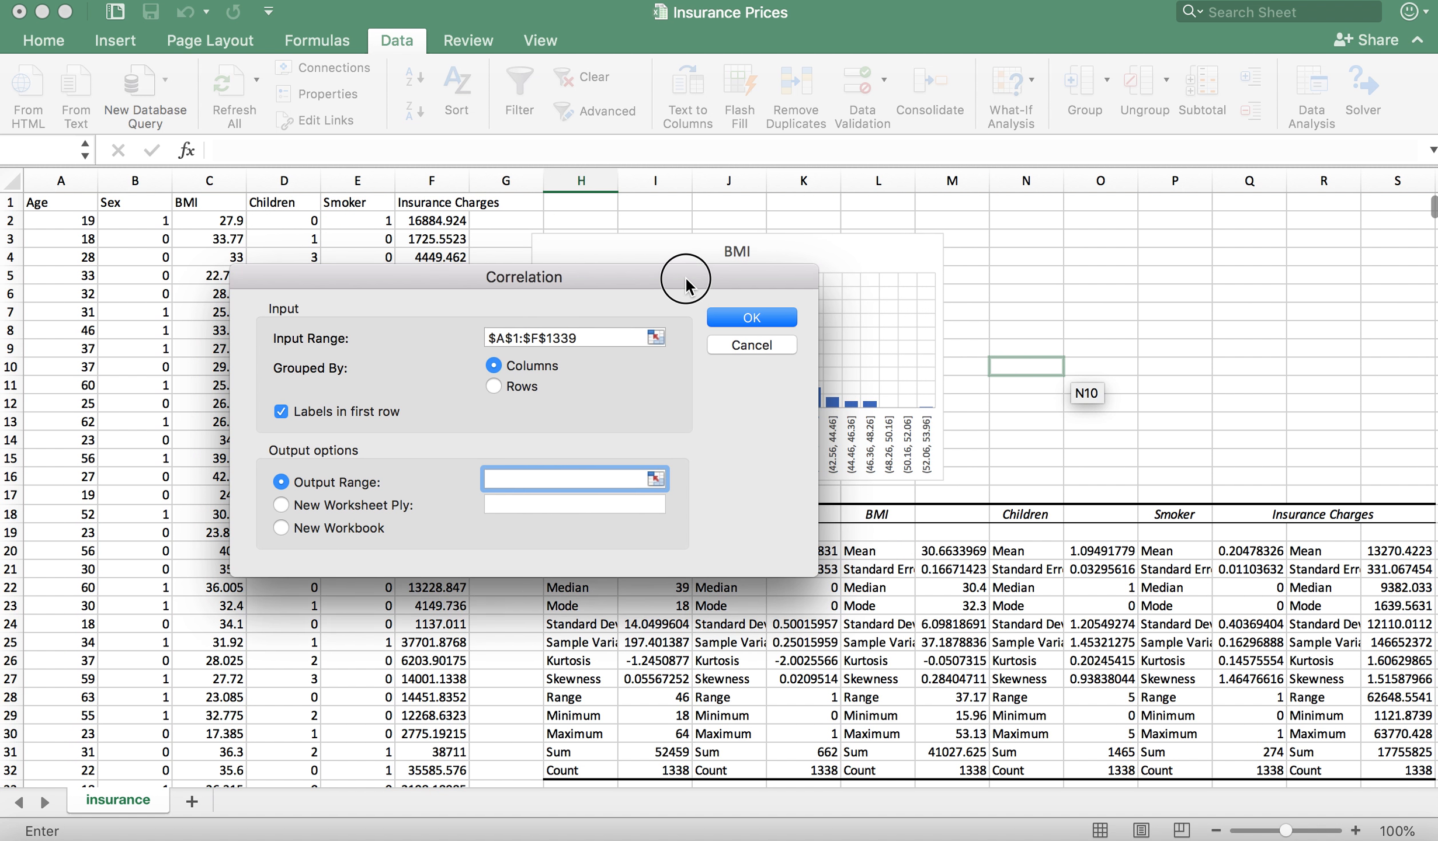
left_click(1015, 203)
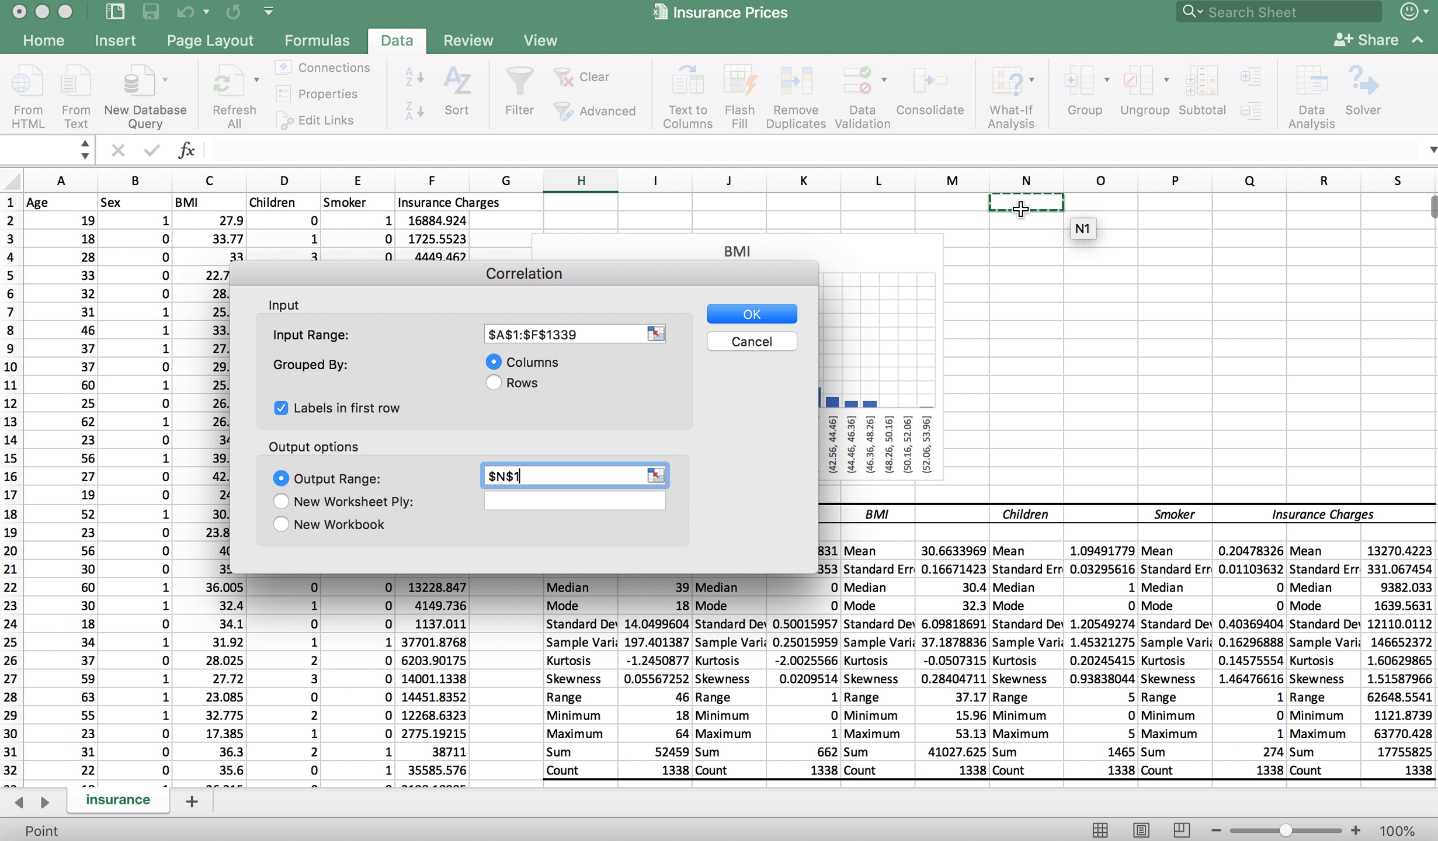
left_click(771, 317)
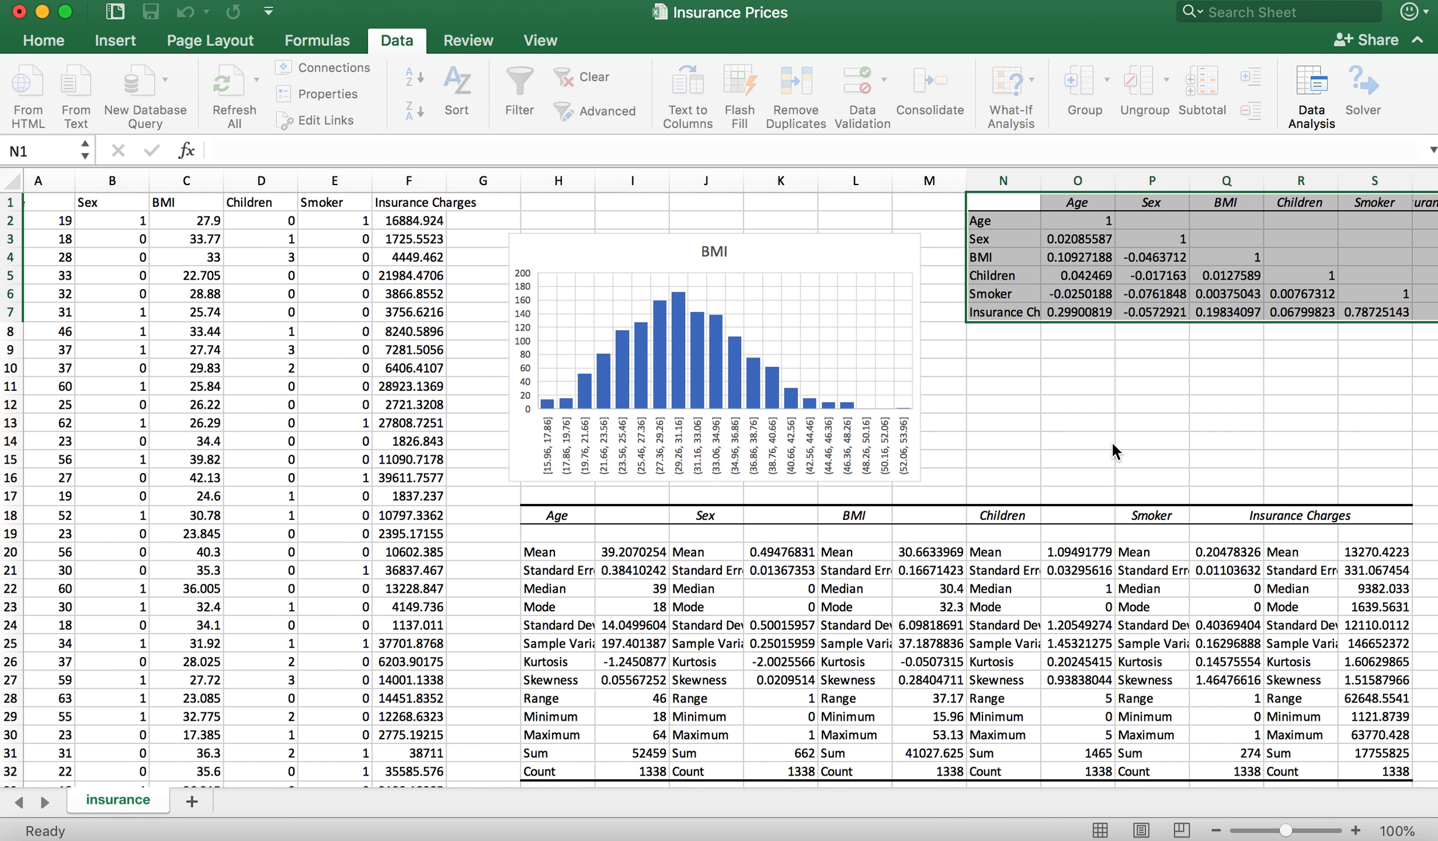
Step: Examine the pairwise correlations among Age, Sex, BMI, Children and Smoker in the correlation matrix
scroll(1111, 441, "right", 3)
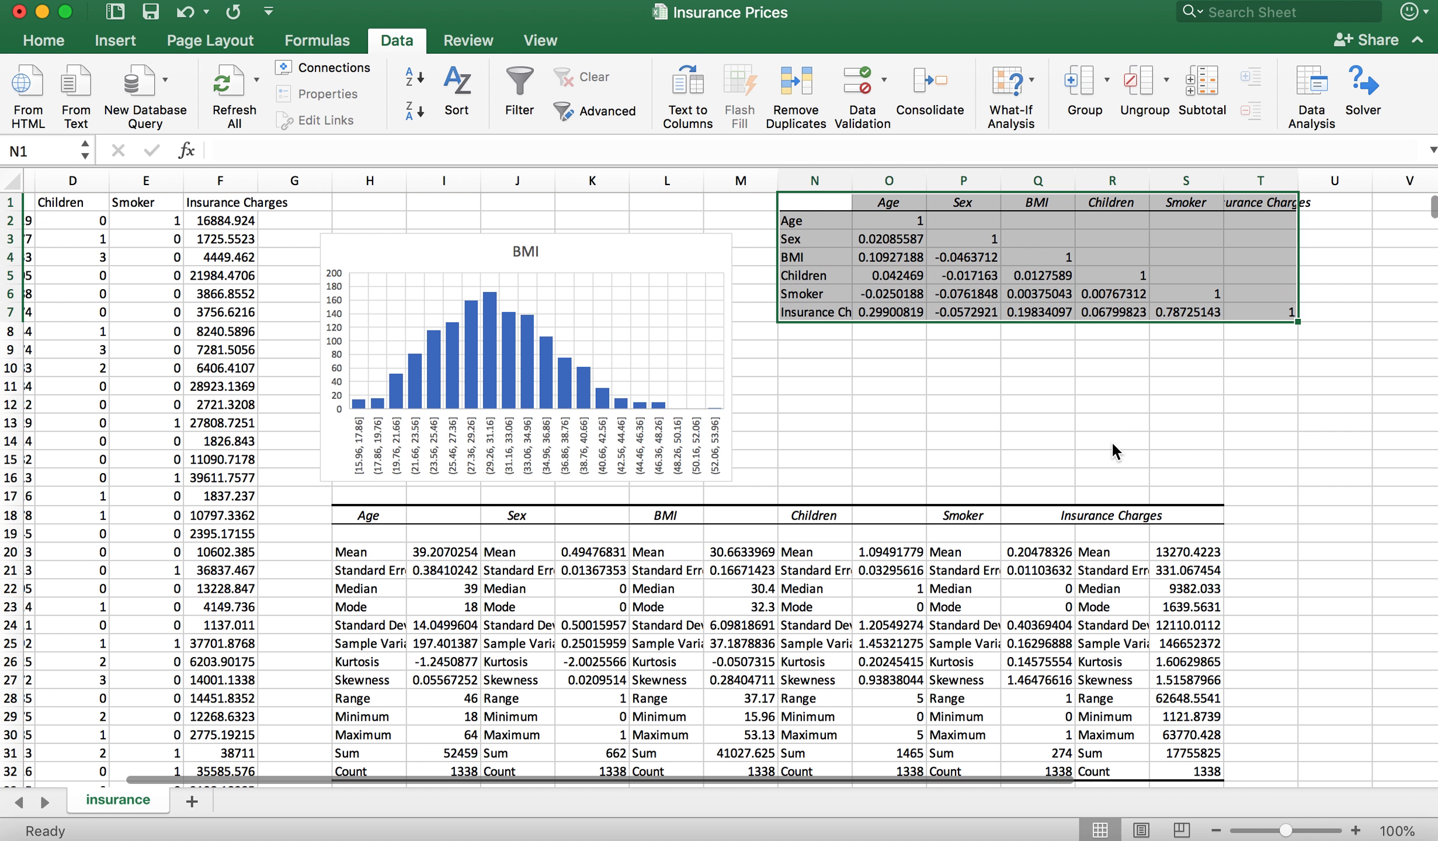
left_click(1022, 375)
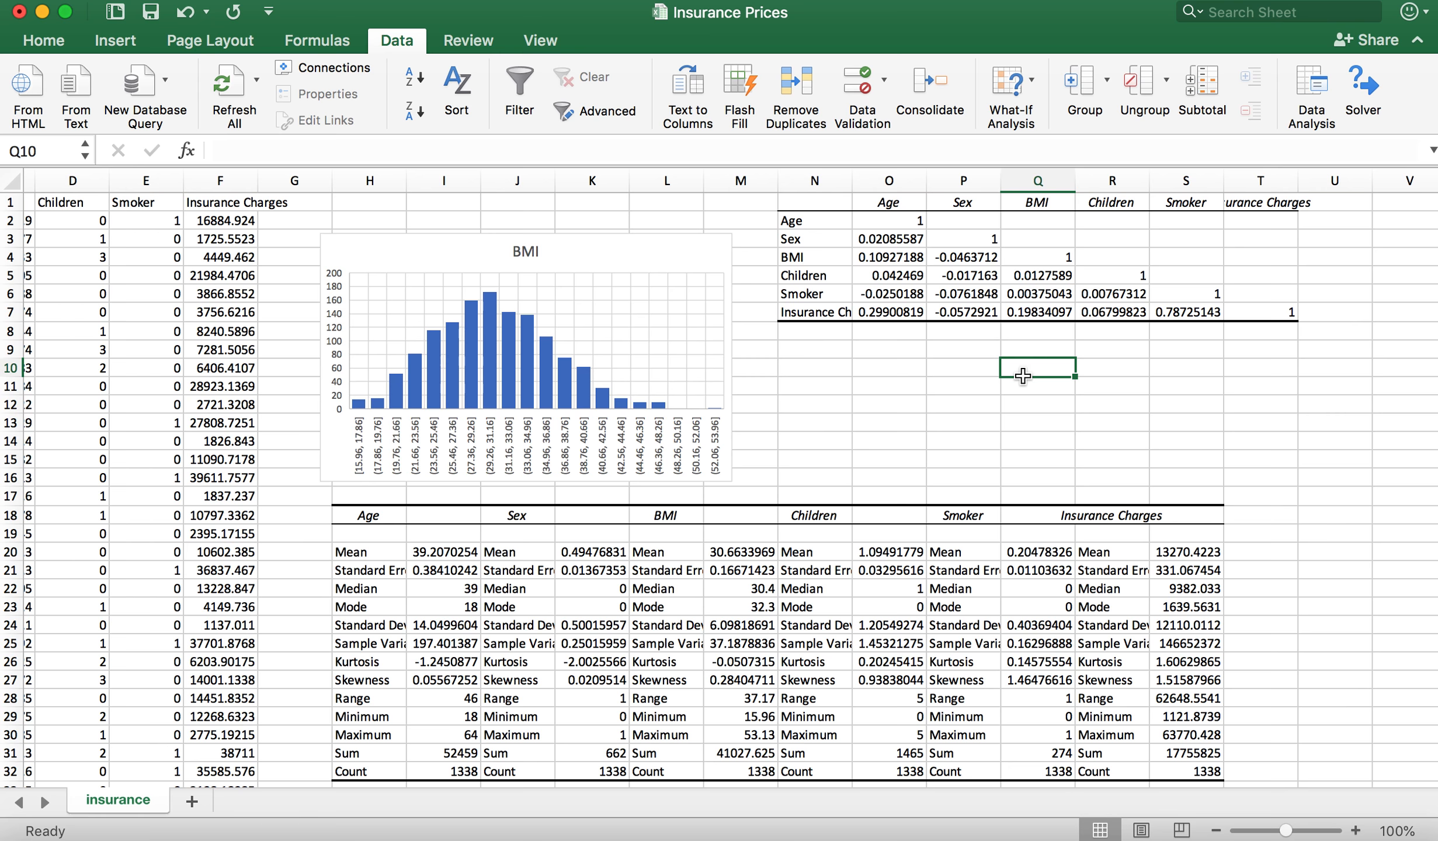
left_click(879, 236)
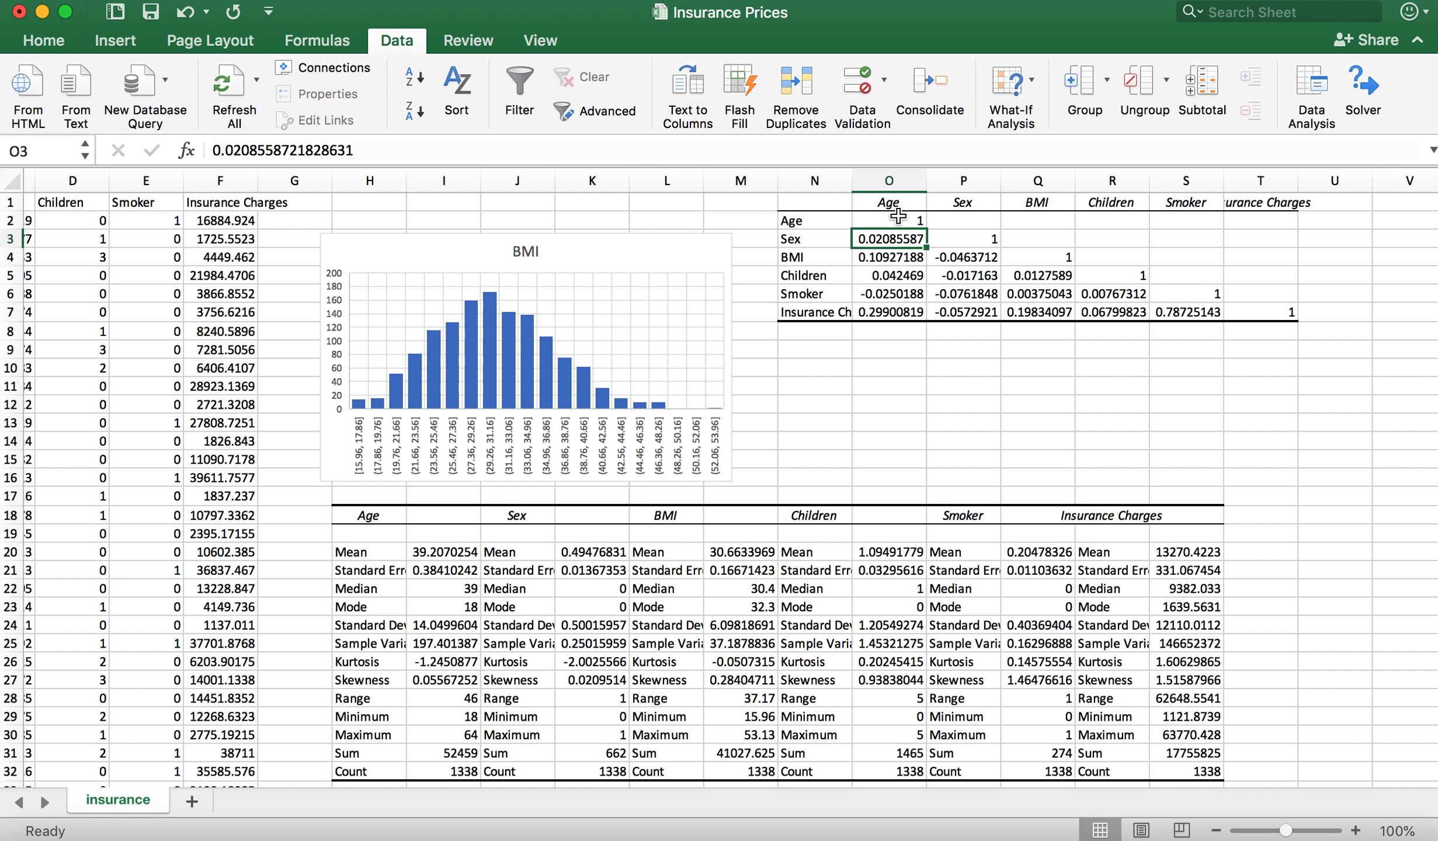
left_click(885, 260)
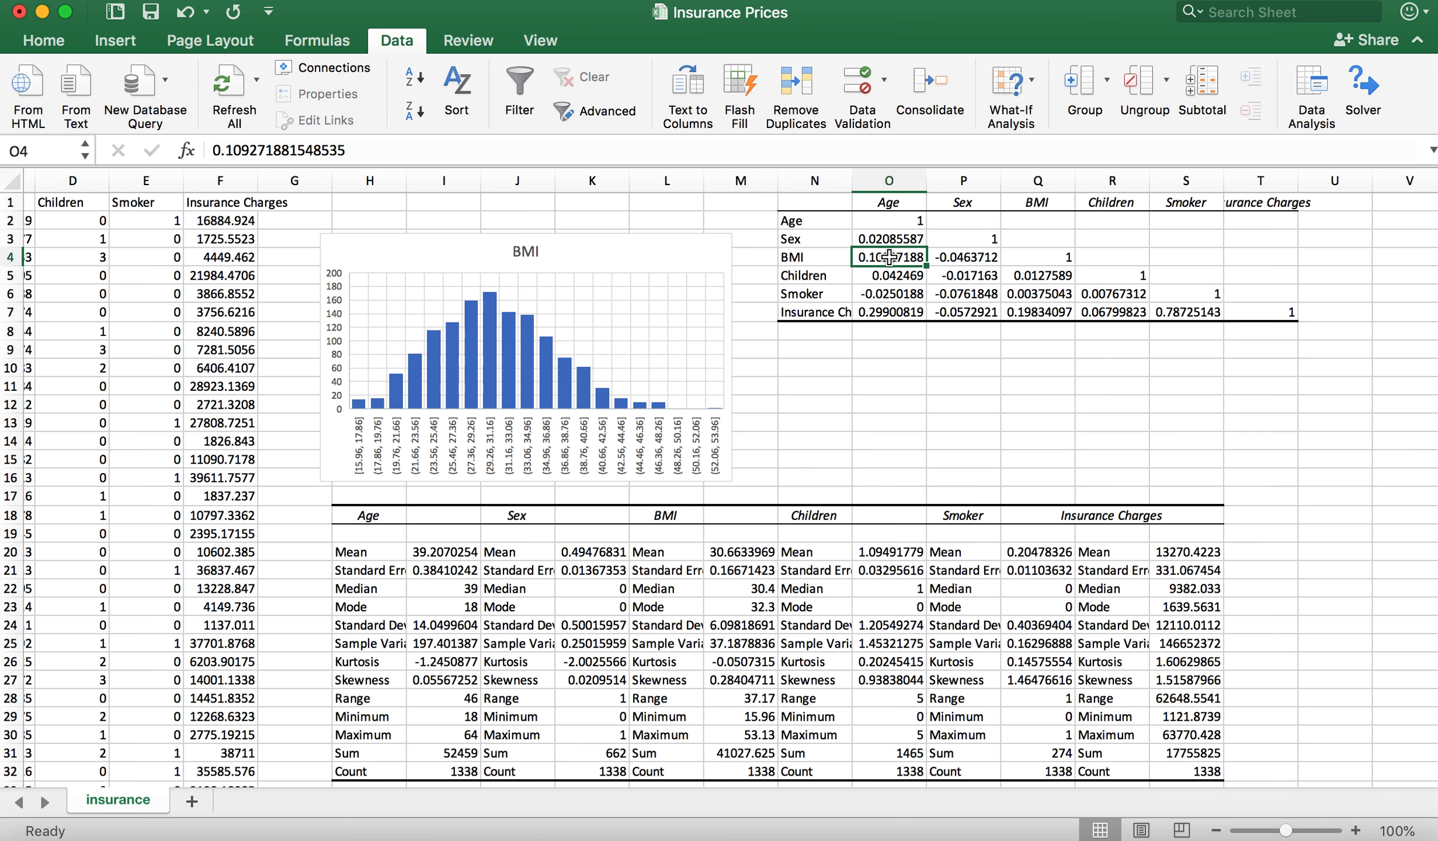
left_click(962, 256)
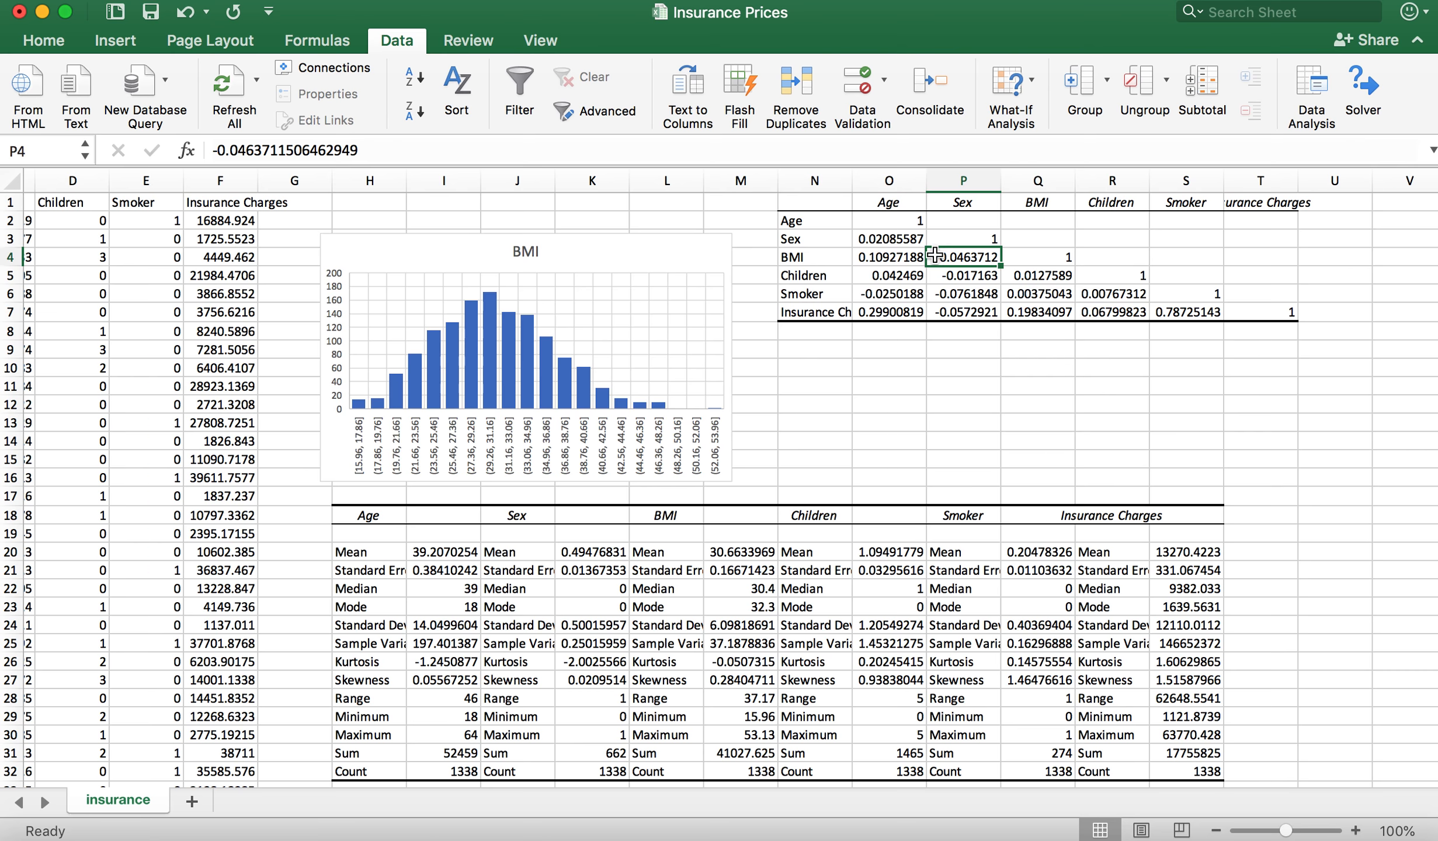
left_click(899, 280)
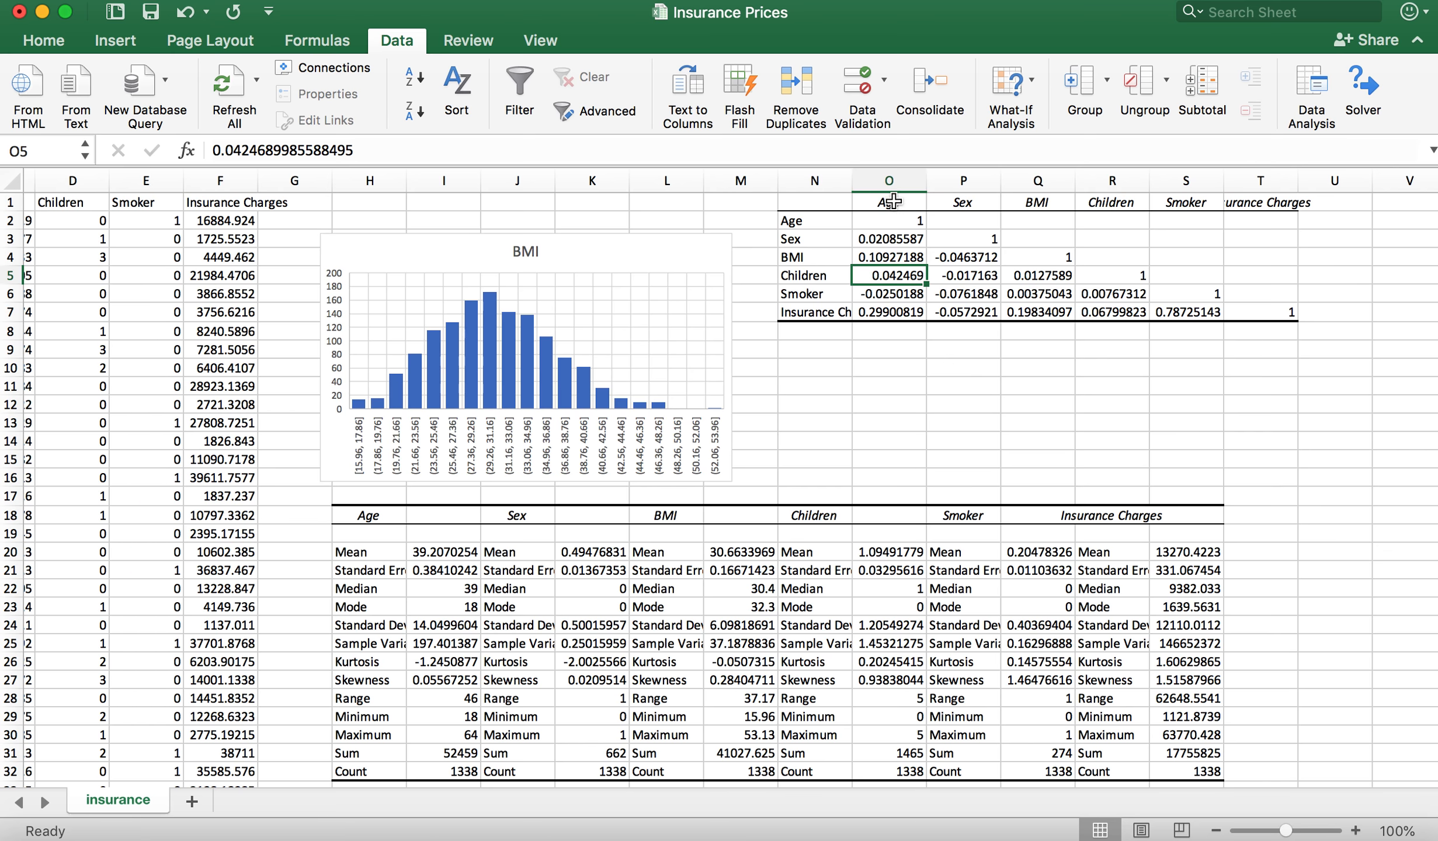
left_click(969, 275)
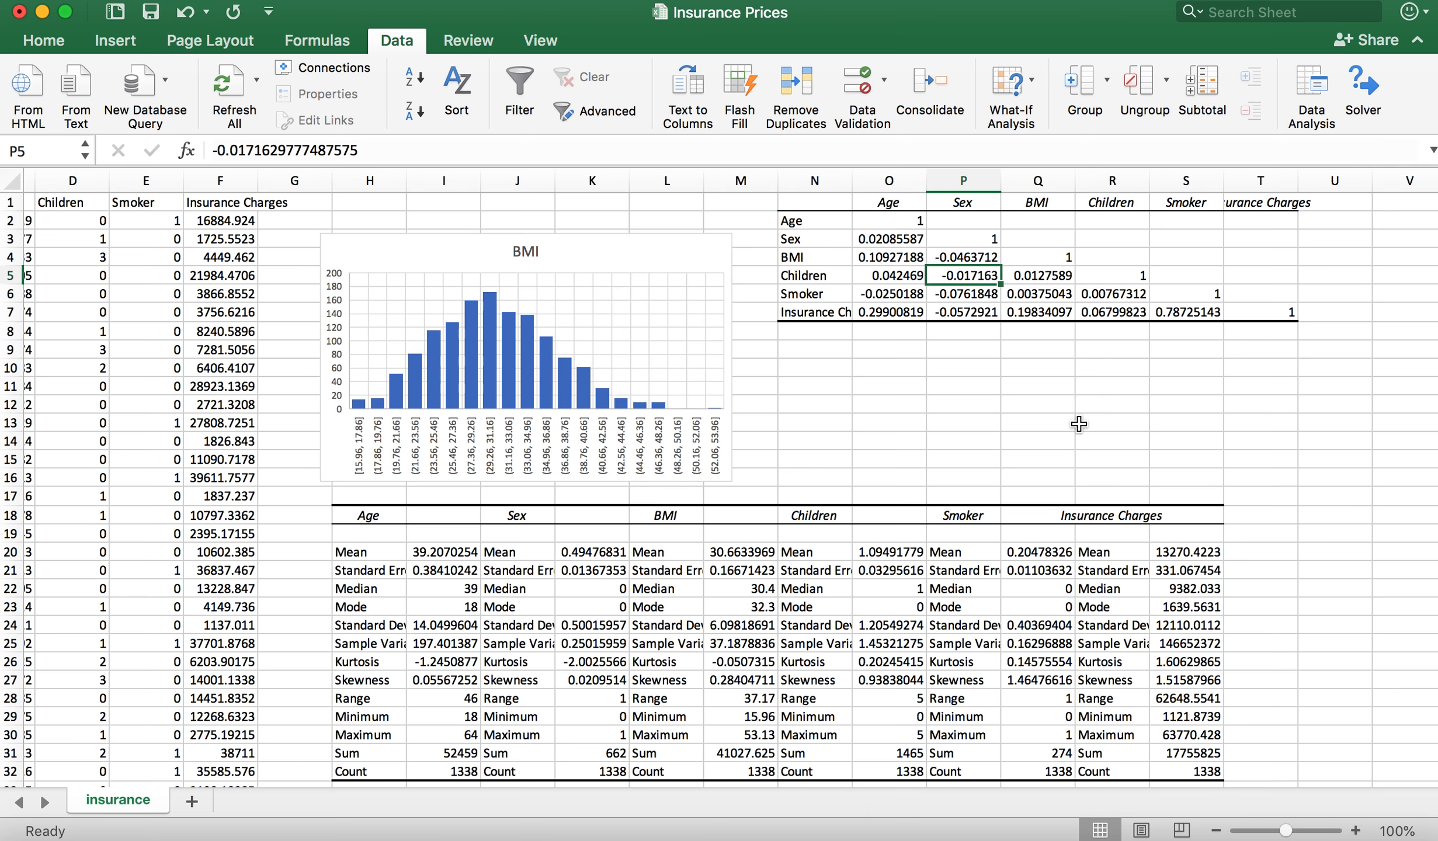
left_click(1037, 276)
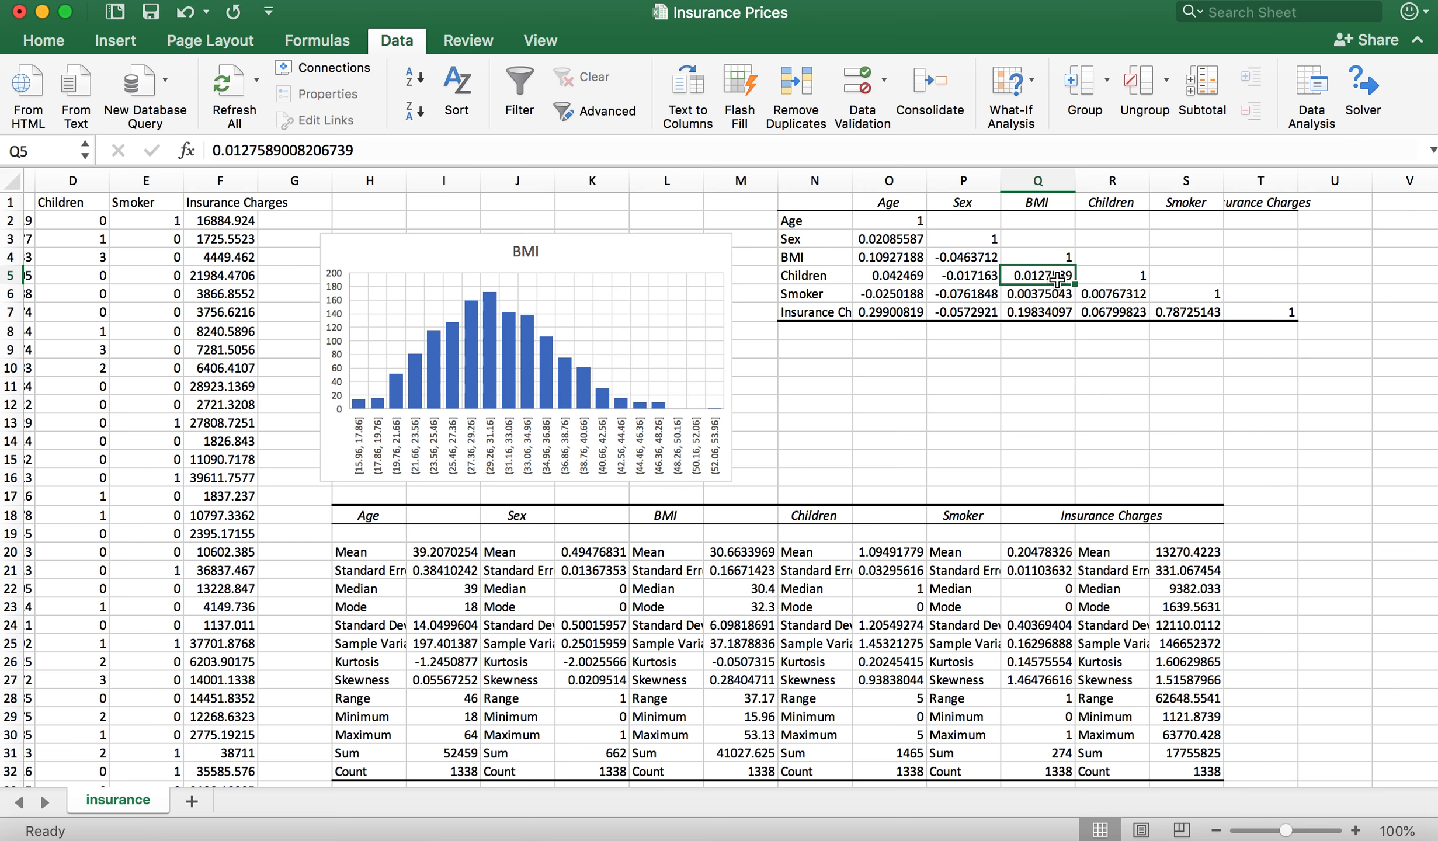
left_click(878, 295)
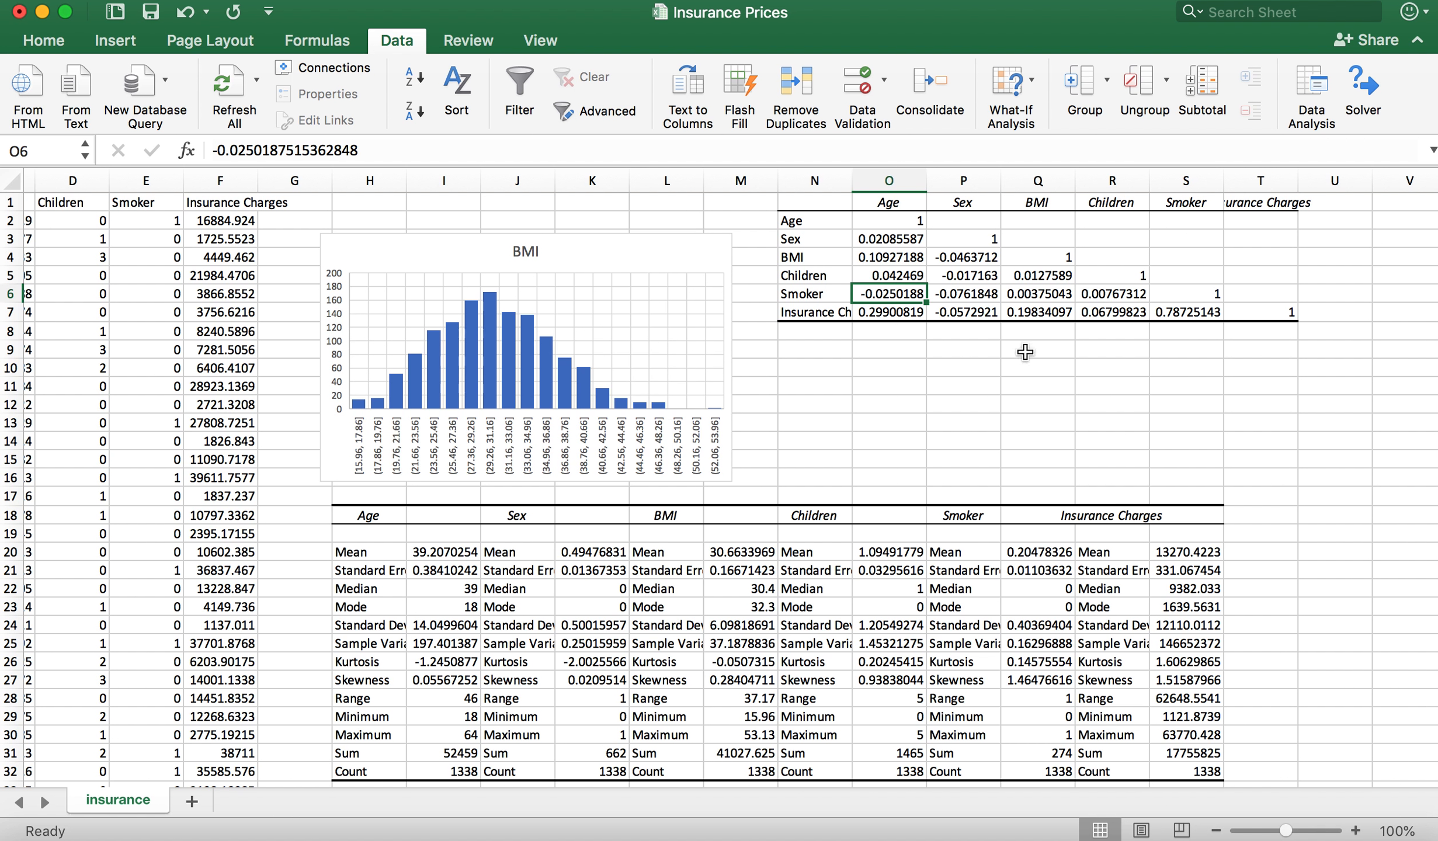
left_click(977, 293)
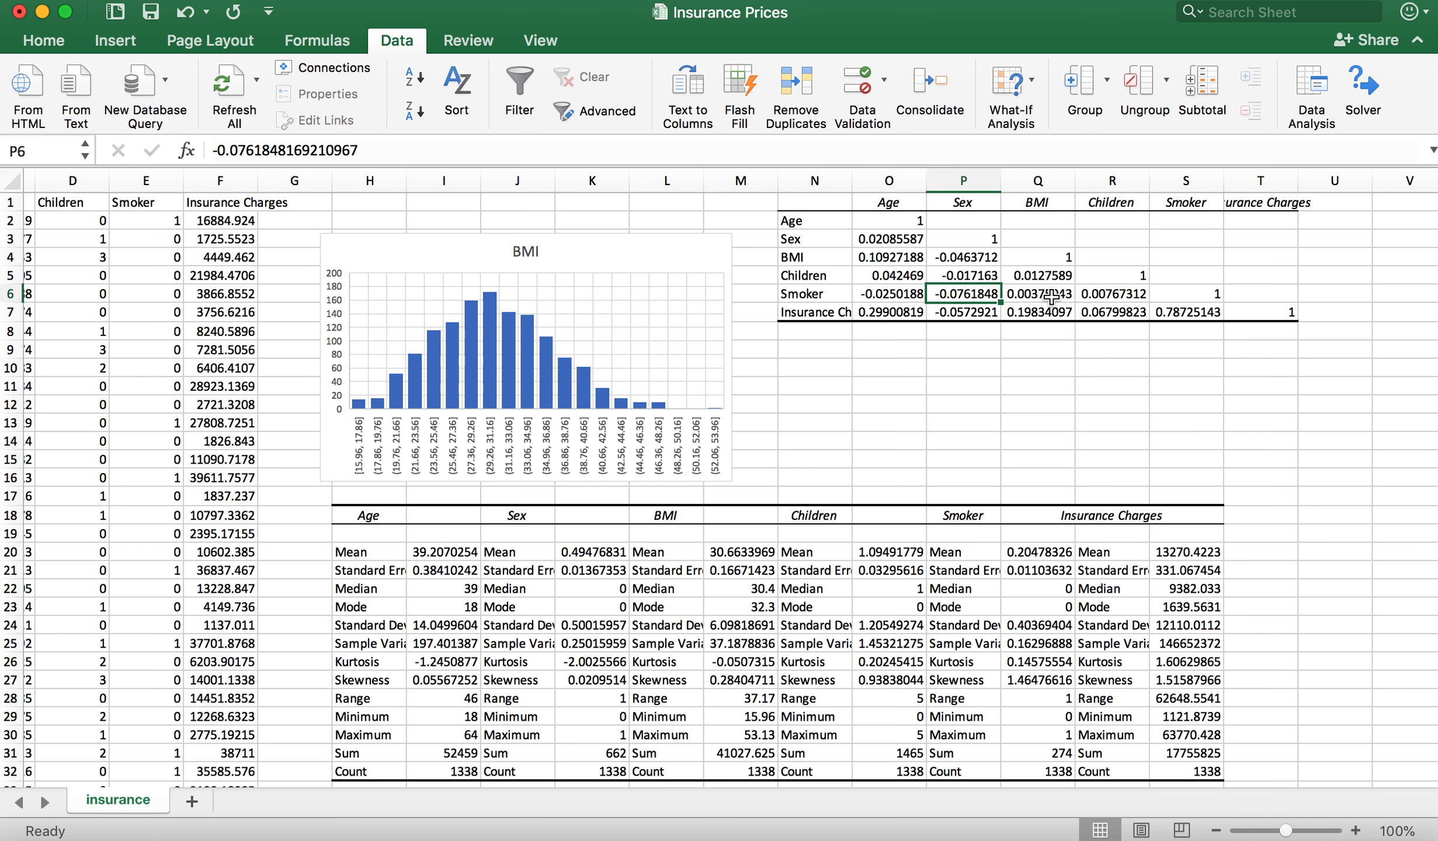
left_click(1045, 295)
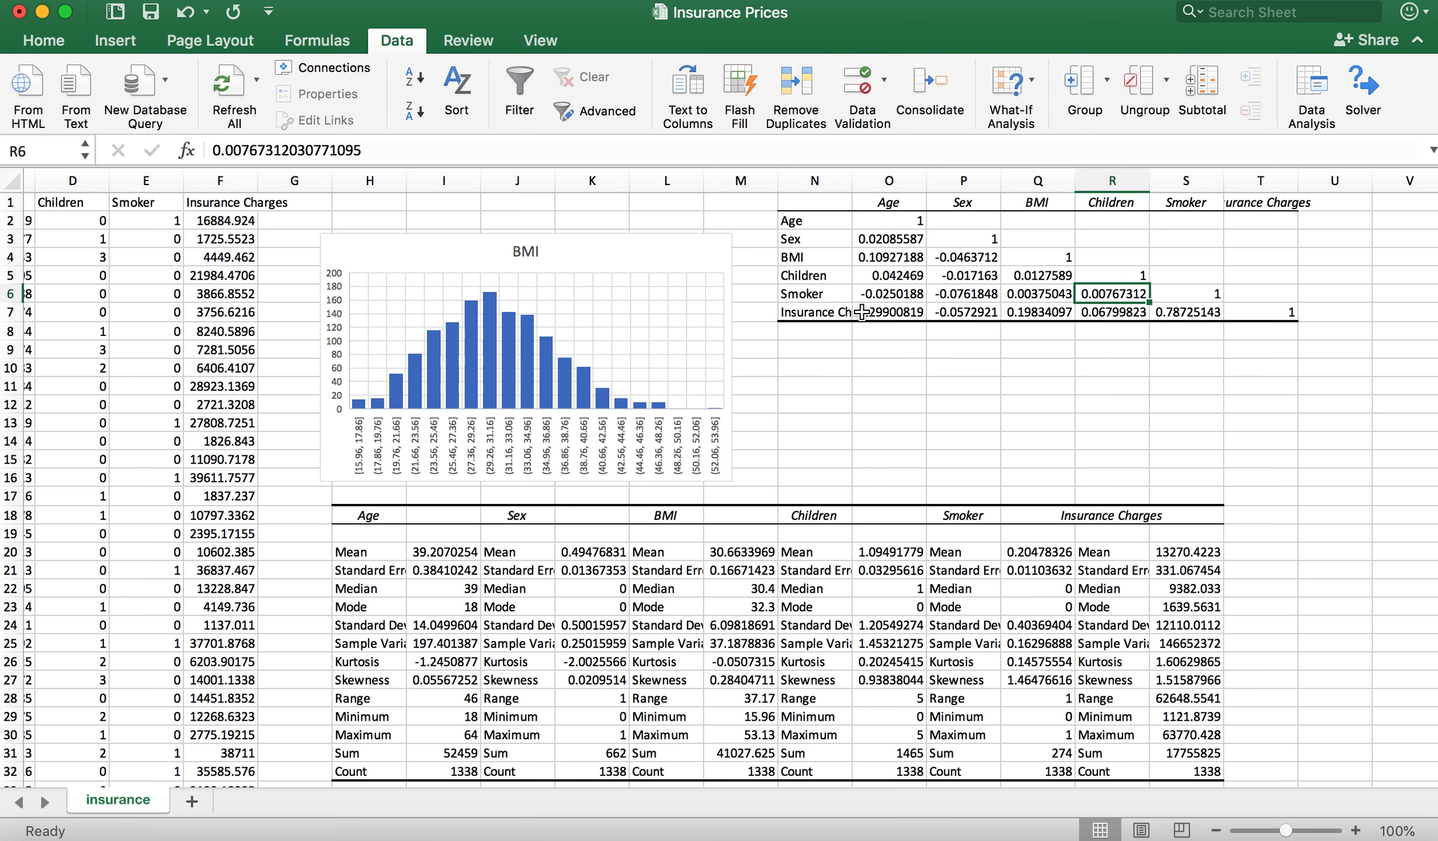
Step: Compare the correlations of Insurance Charges with Age and with Smoker in the matrix's last row
left_click(892, 312)
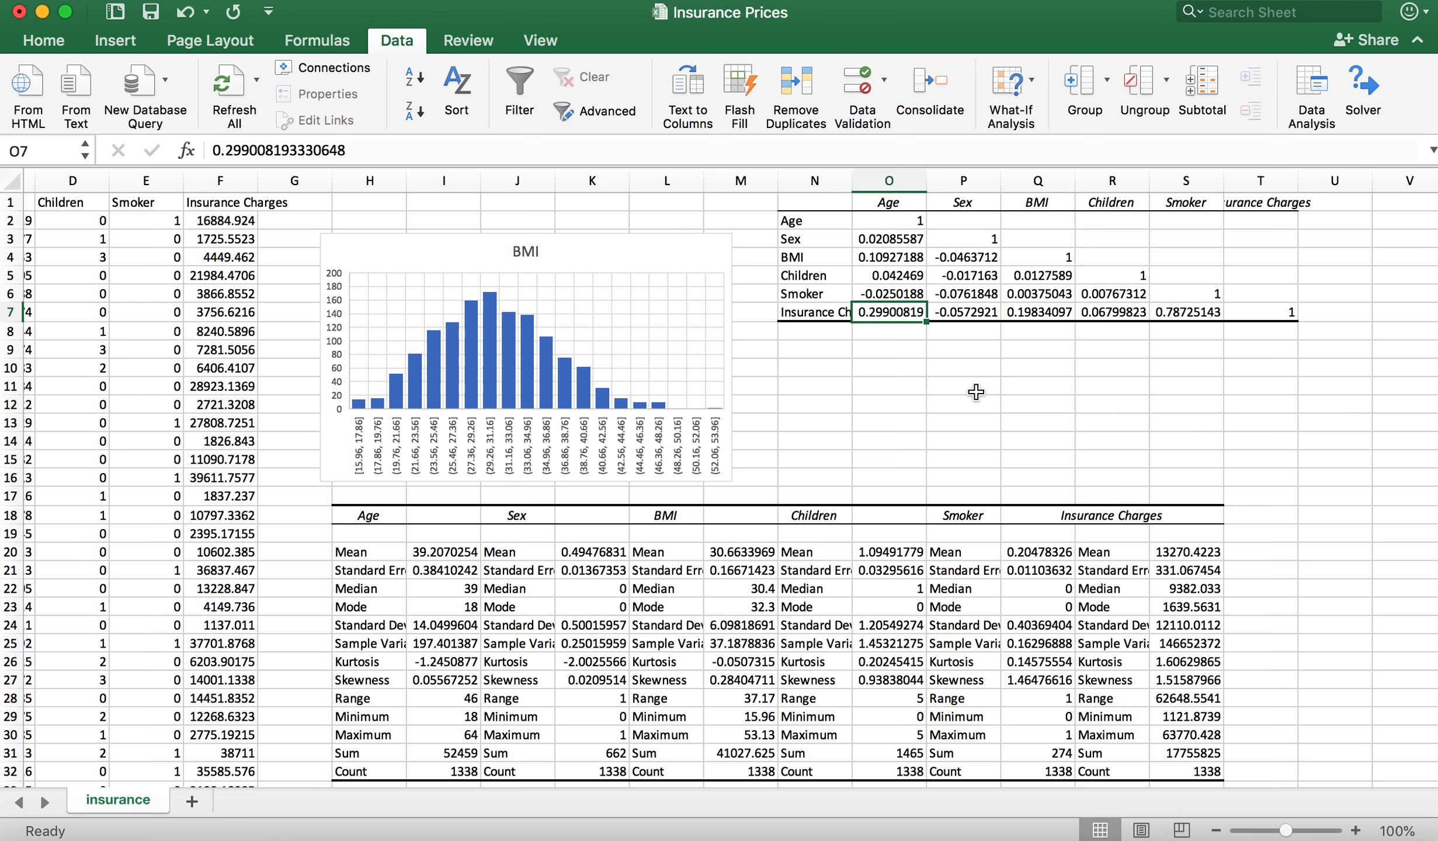
left_click(1195, 312)
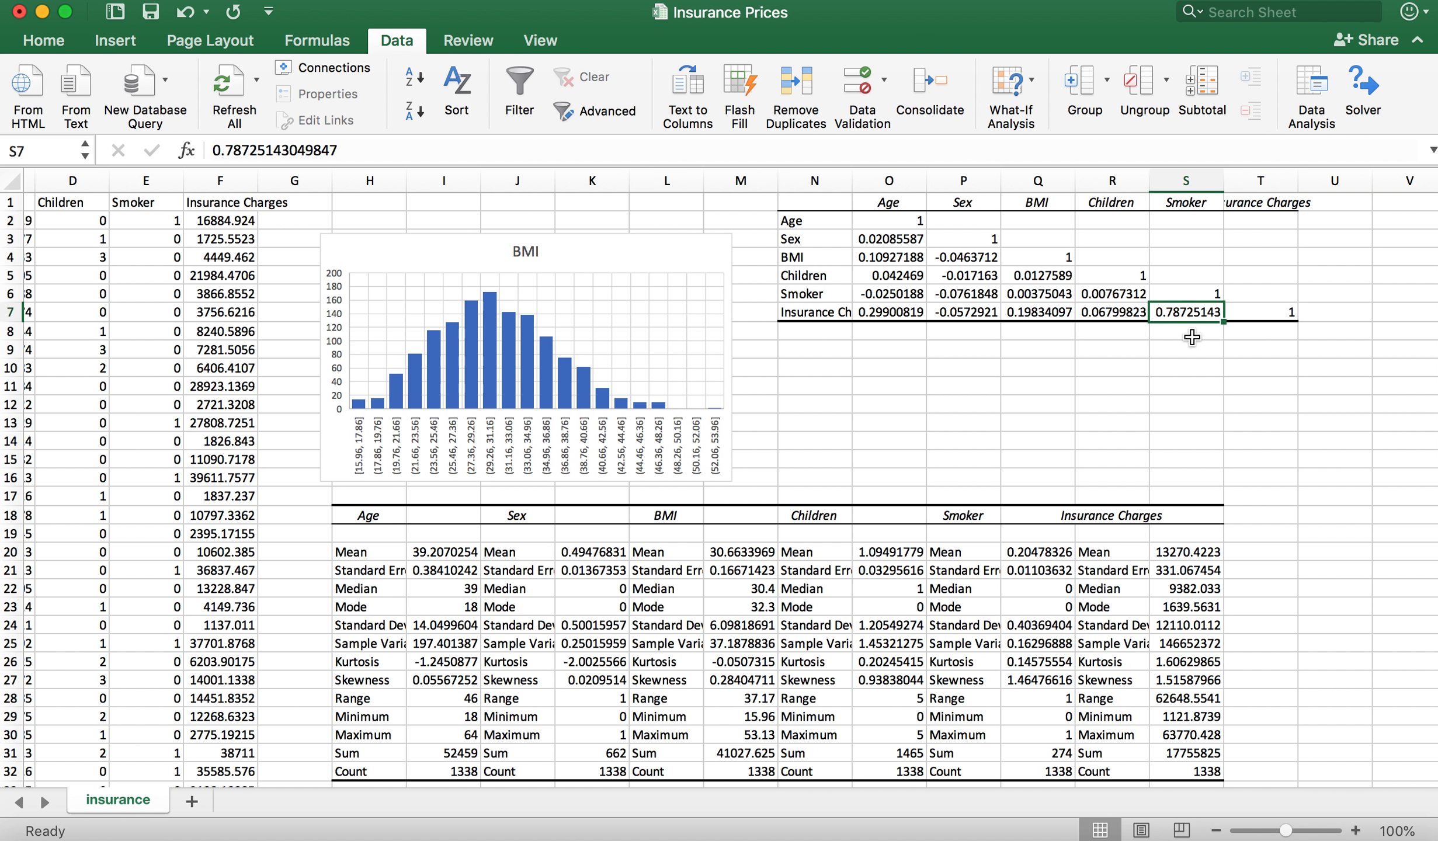
left_click(908, 312)
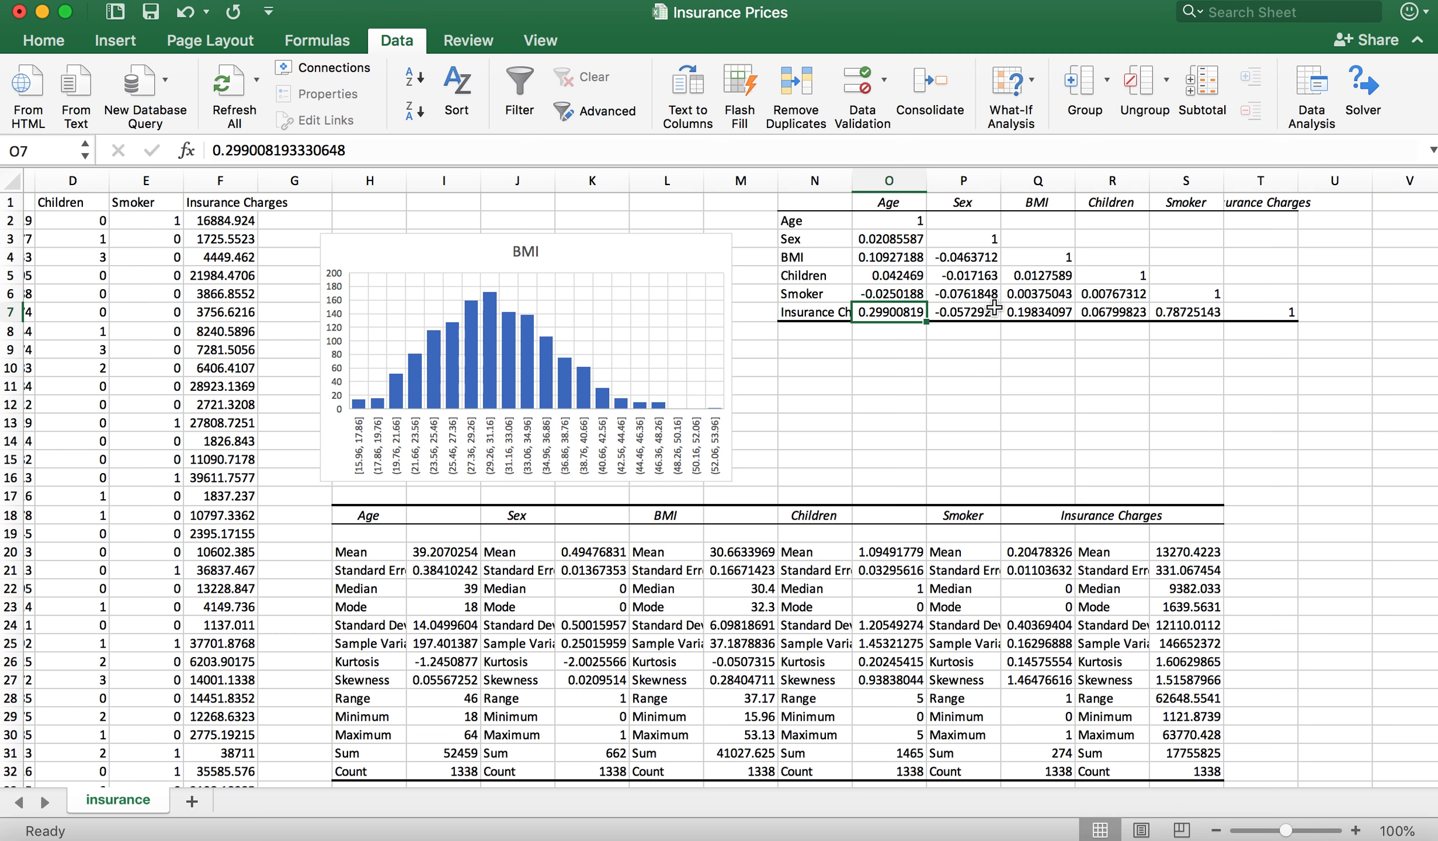
left_click(1190, 314)
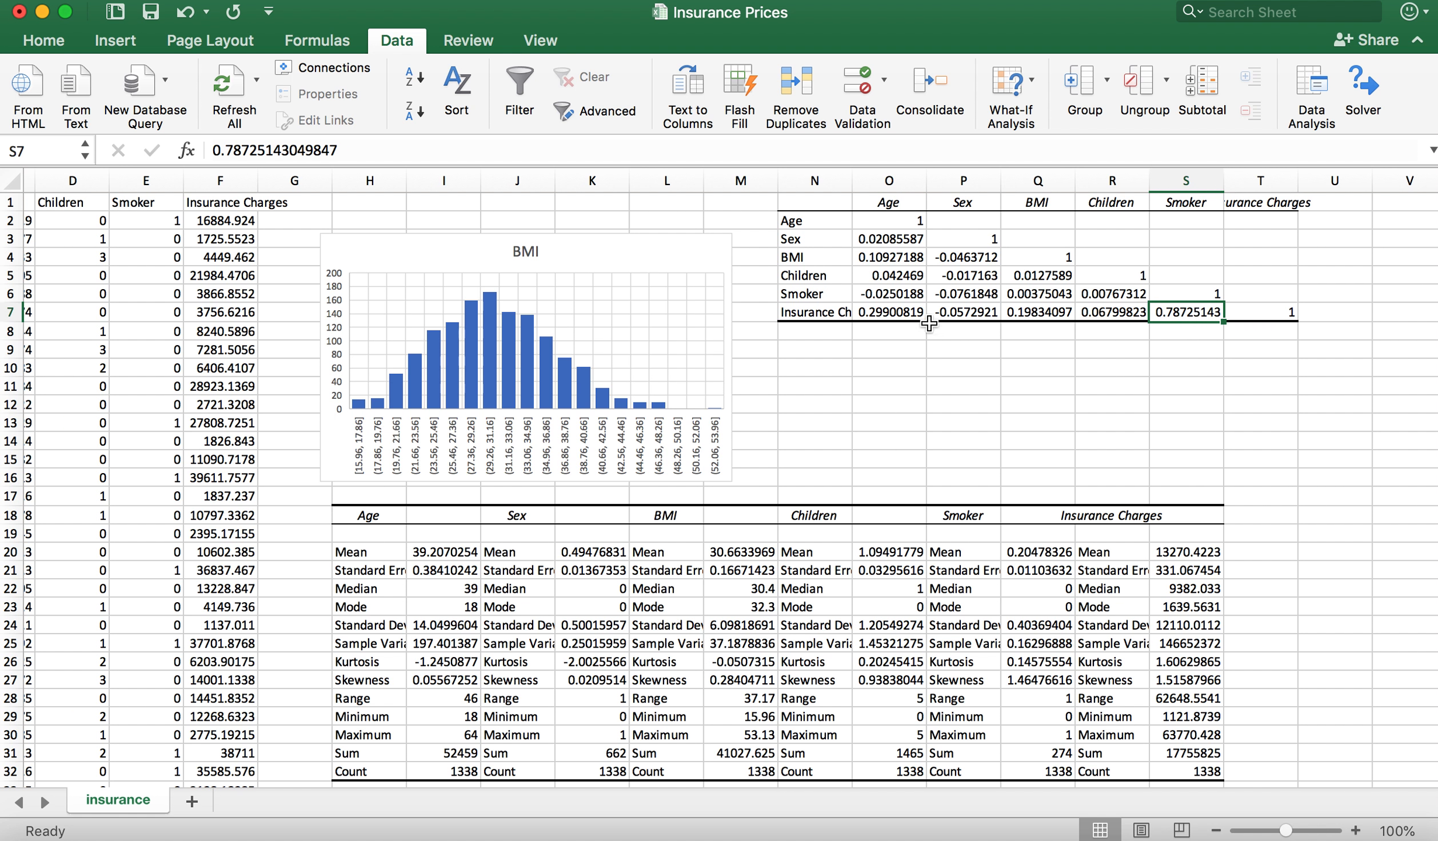
left_click(898, 313)
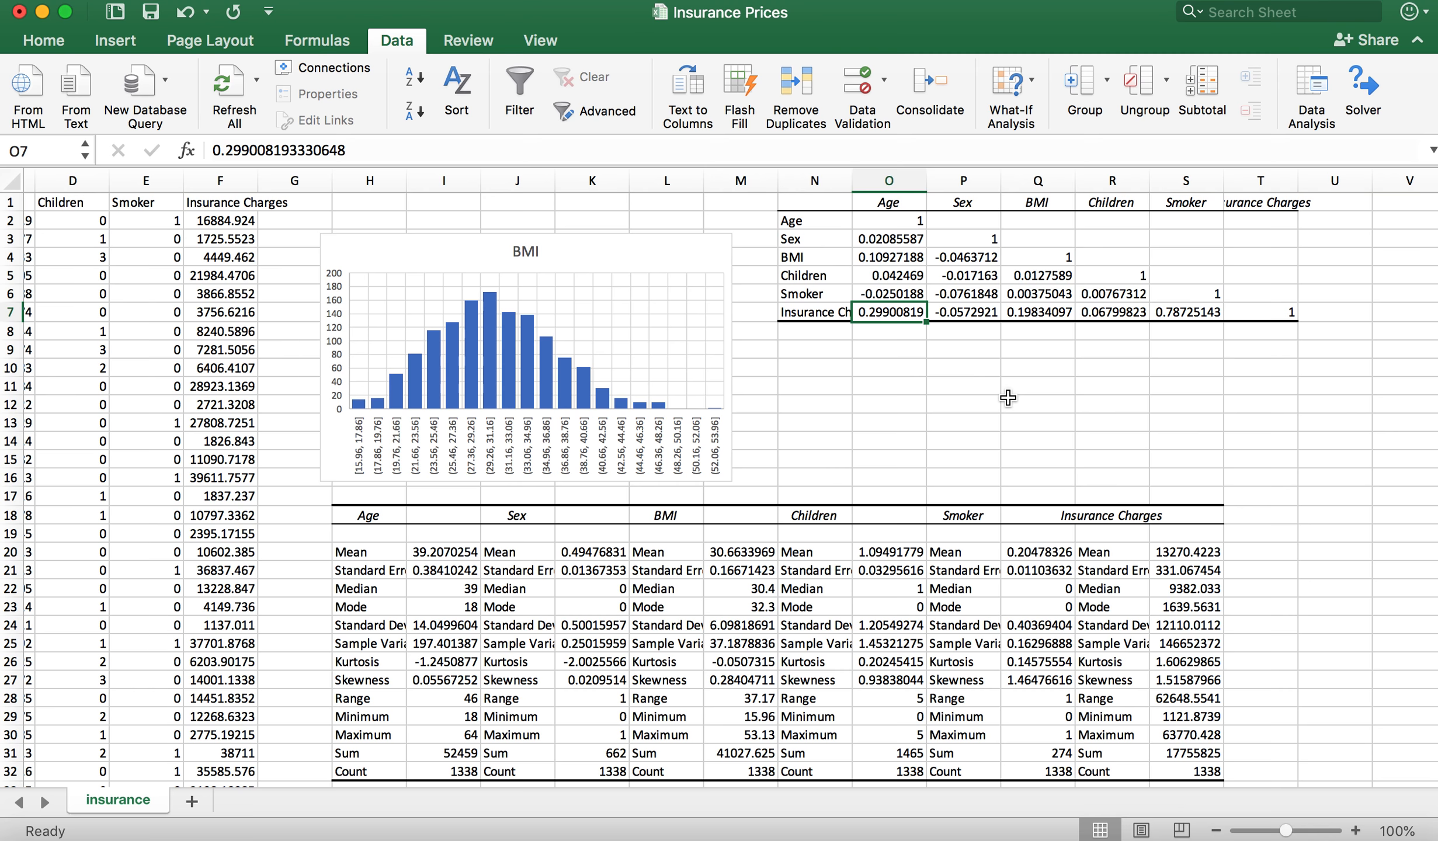
Step: Examine the correlations of Insurance Charges with BMI and Sex in the matrix's last row
left_click(1037, 312)
key("Left")
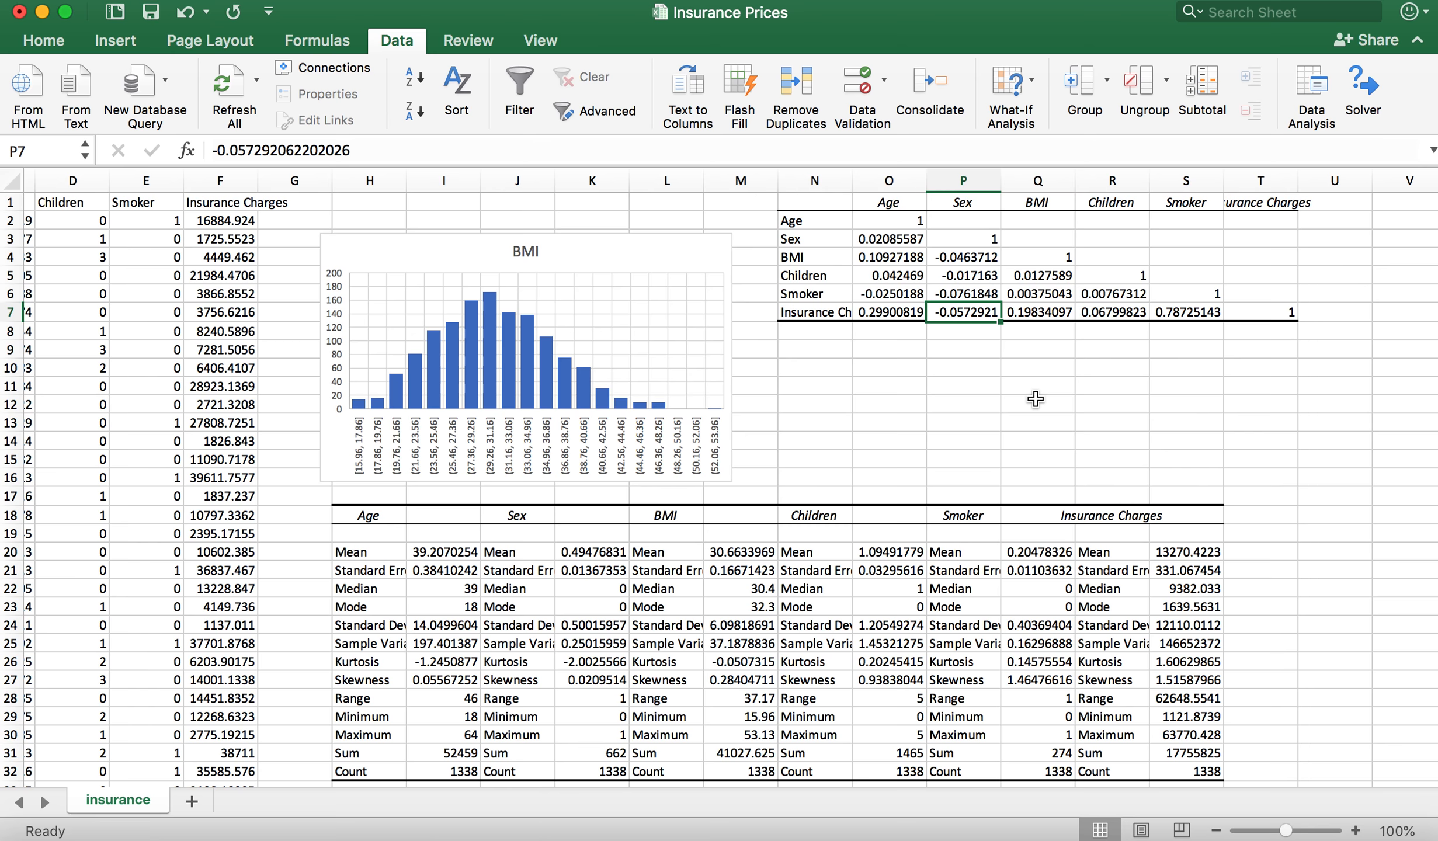
scroll(1036, 399, "down", 5)
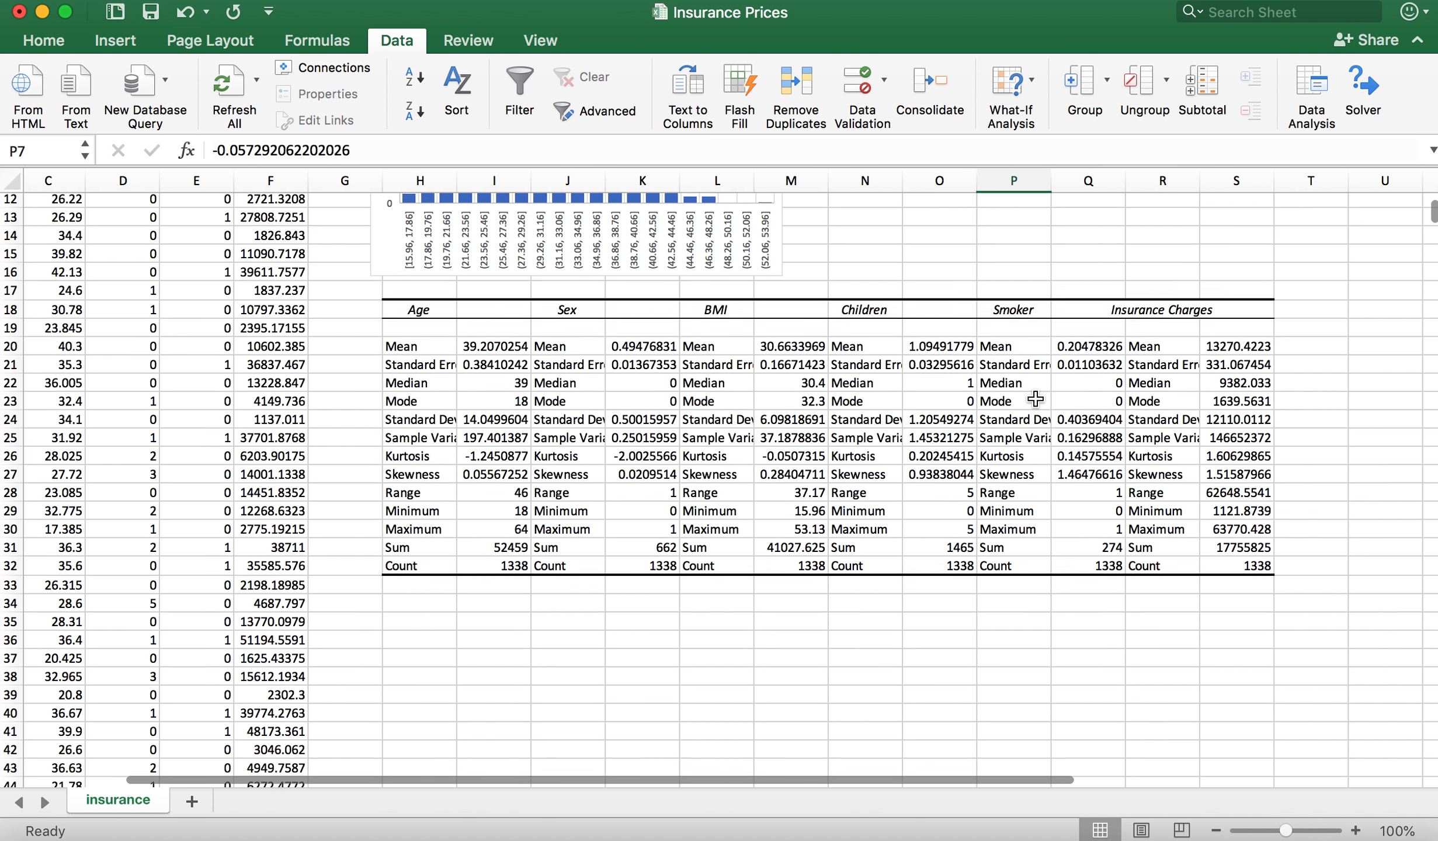
scroll(1036, 399, "up", 6)
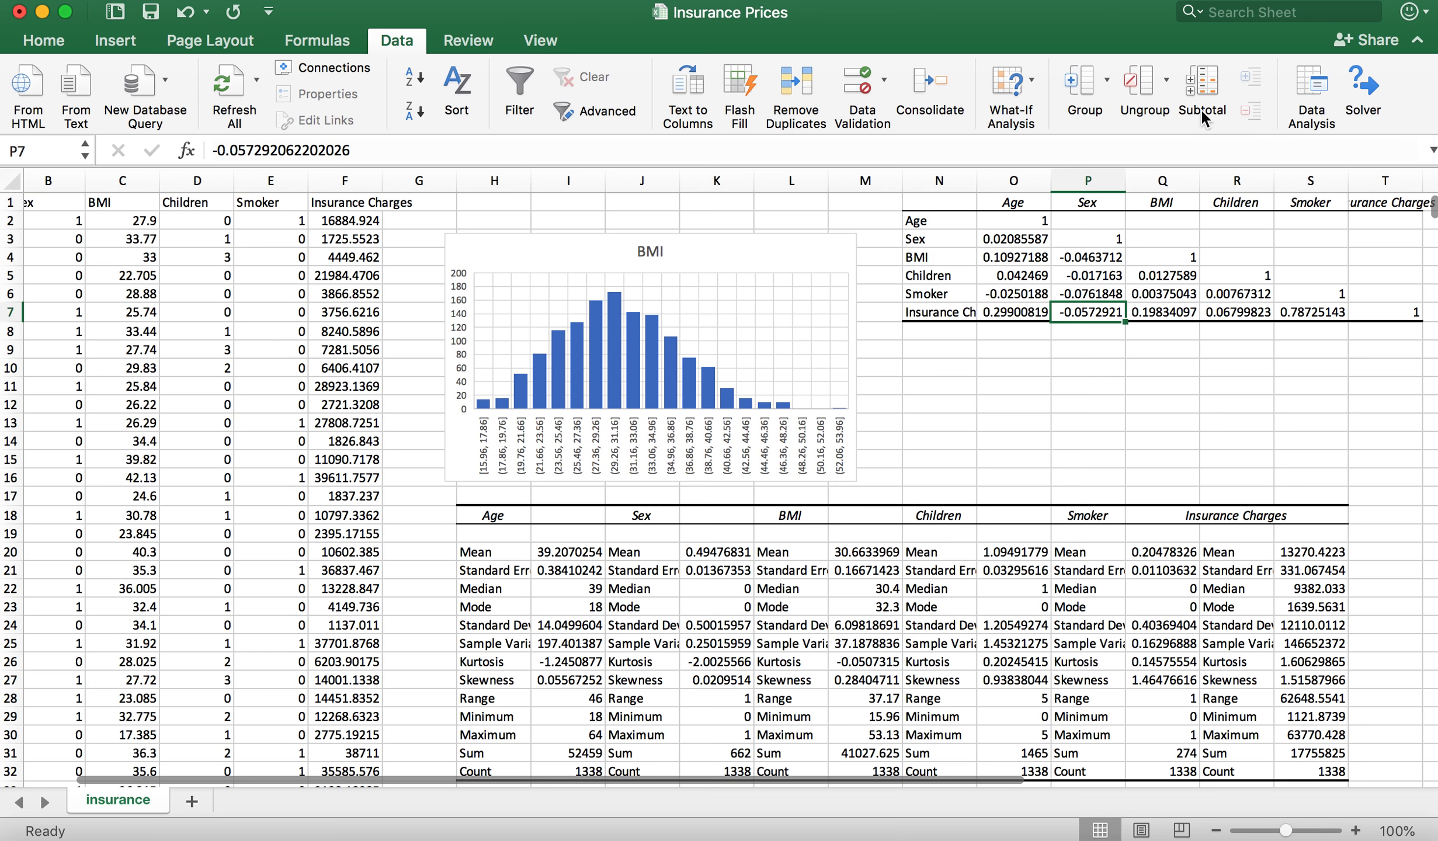
Step: Start the Regression analysis tool and check its Y range, F1:F1339, against the Insurance Charges column
left_click(1317, 79)
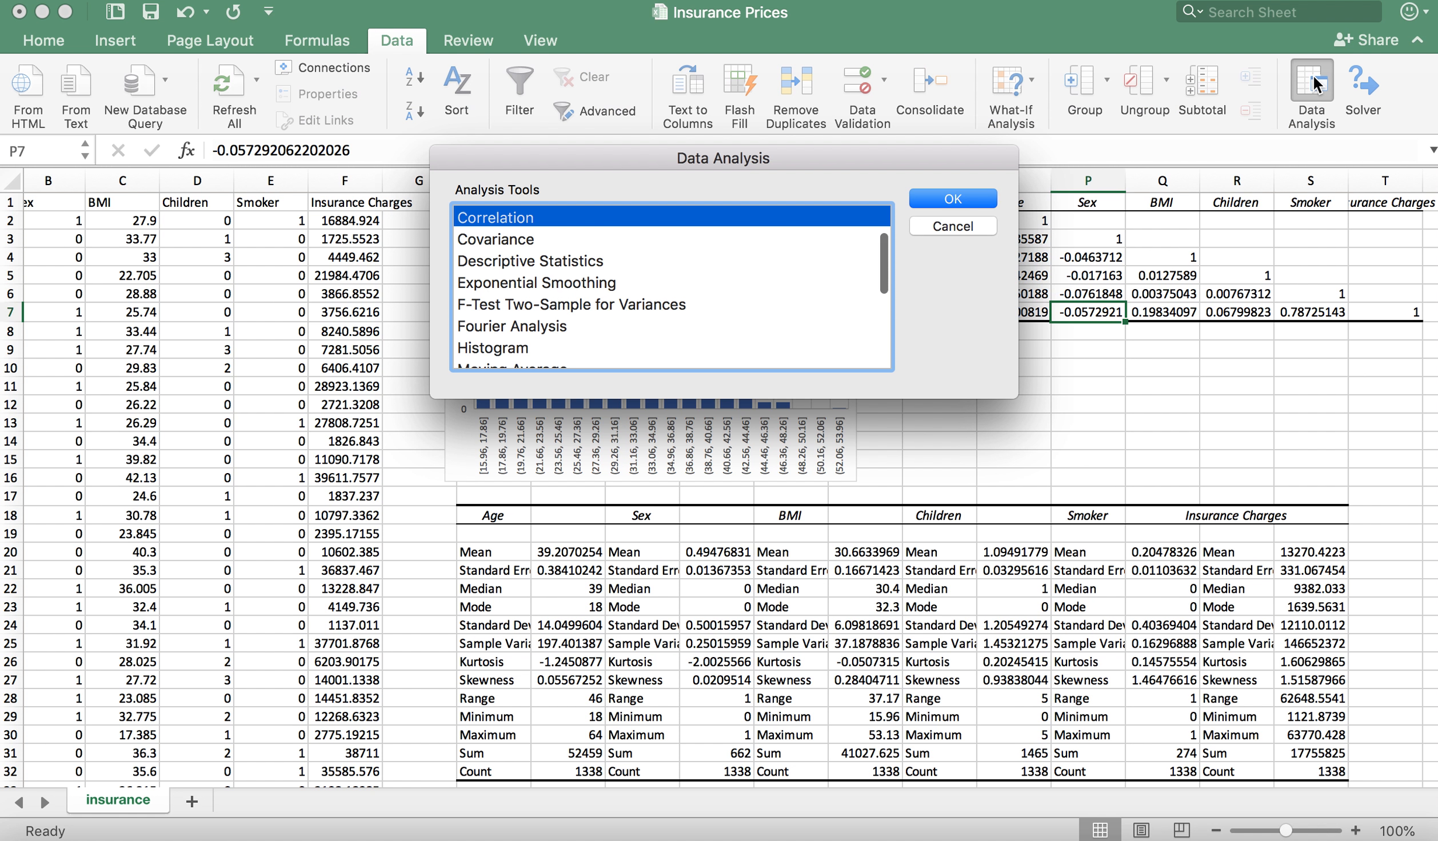
scroll(787, 292, "down", 5)
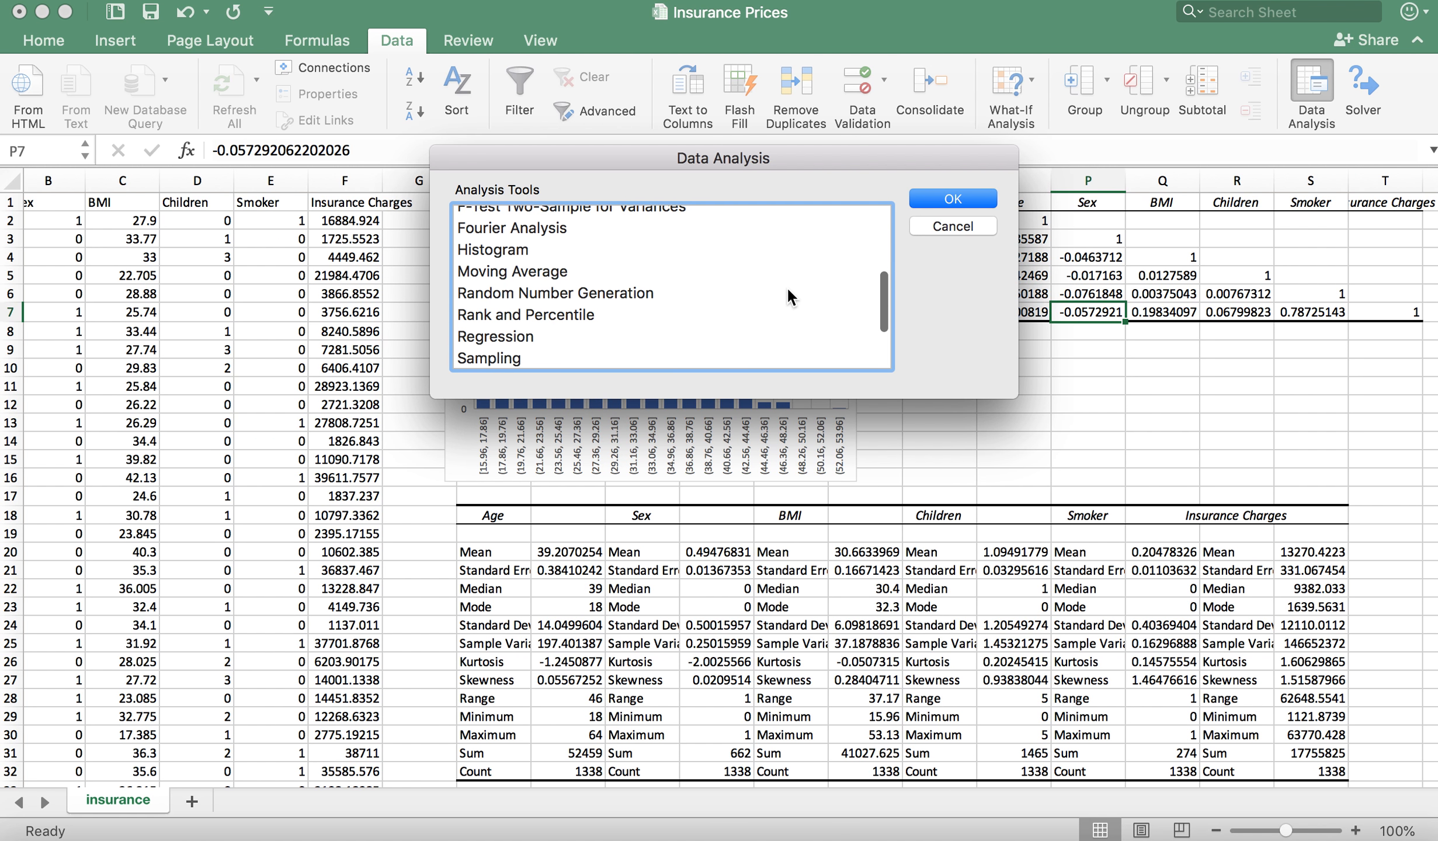
left_click(499, 319)
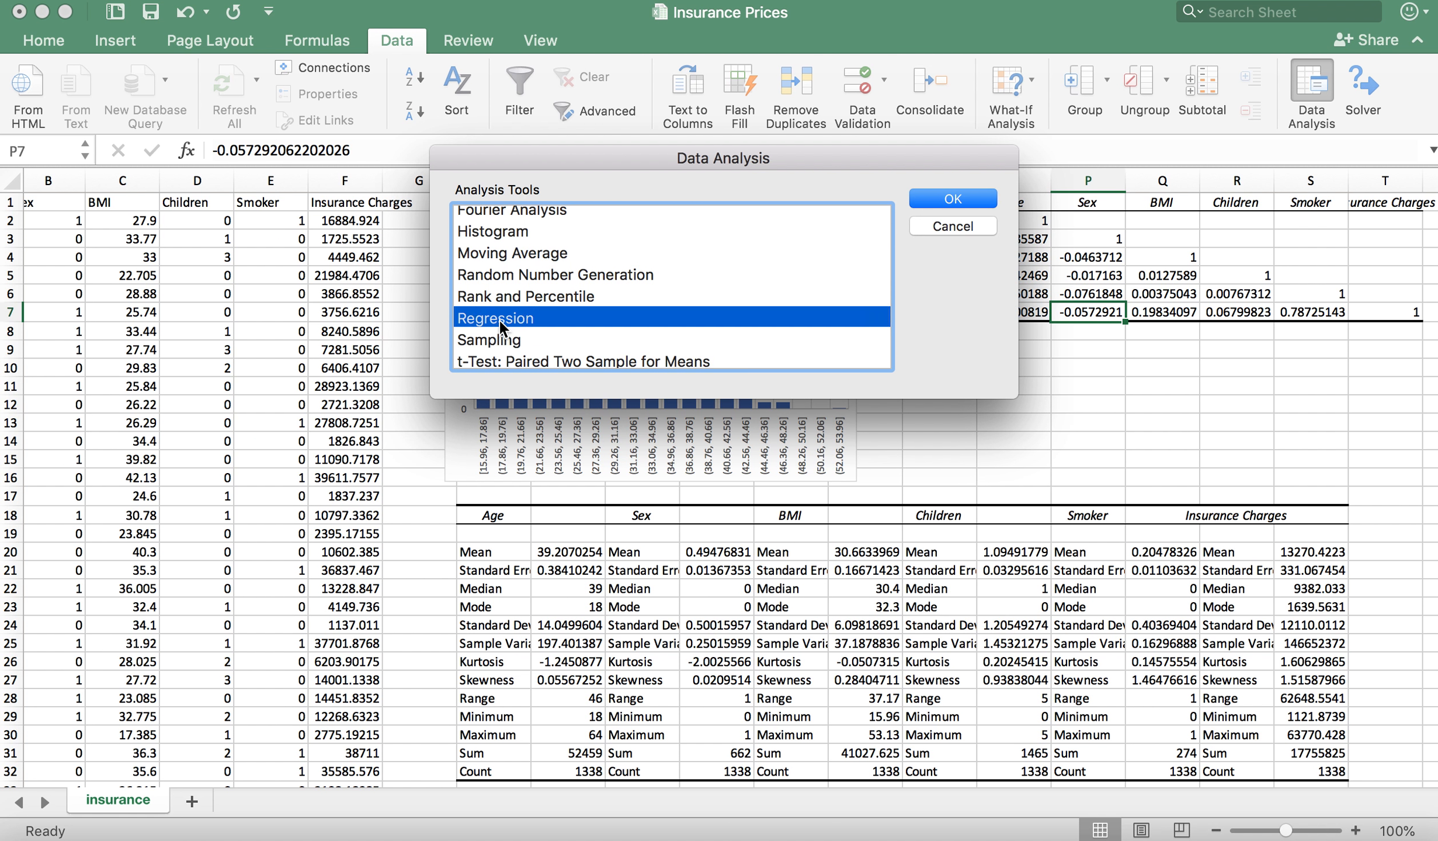
left_click(929, 198)
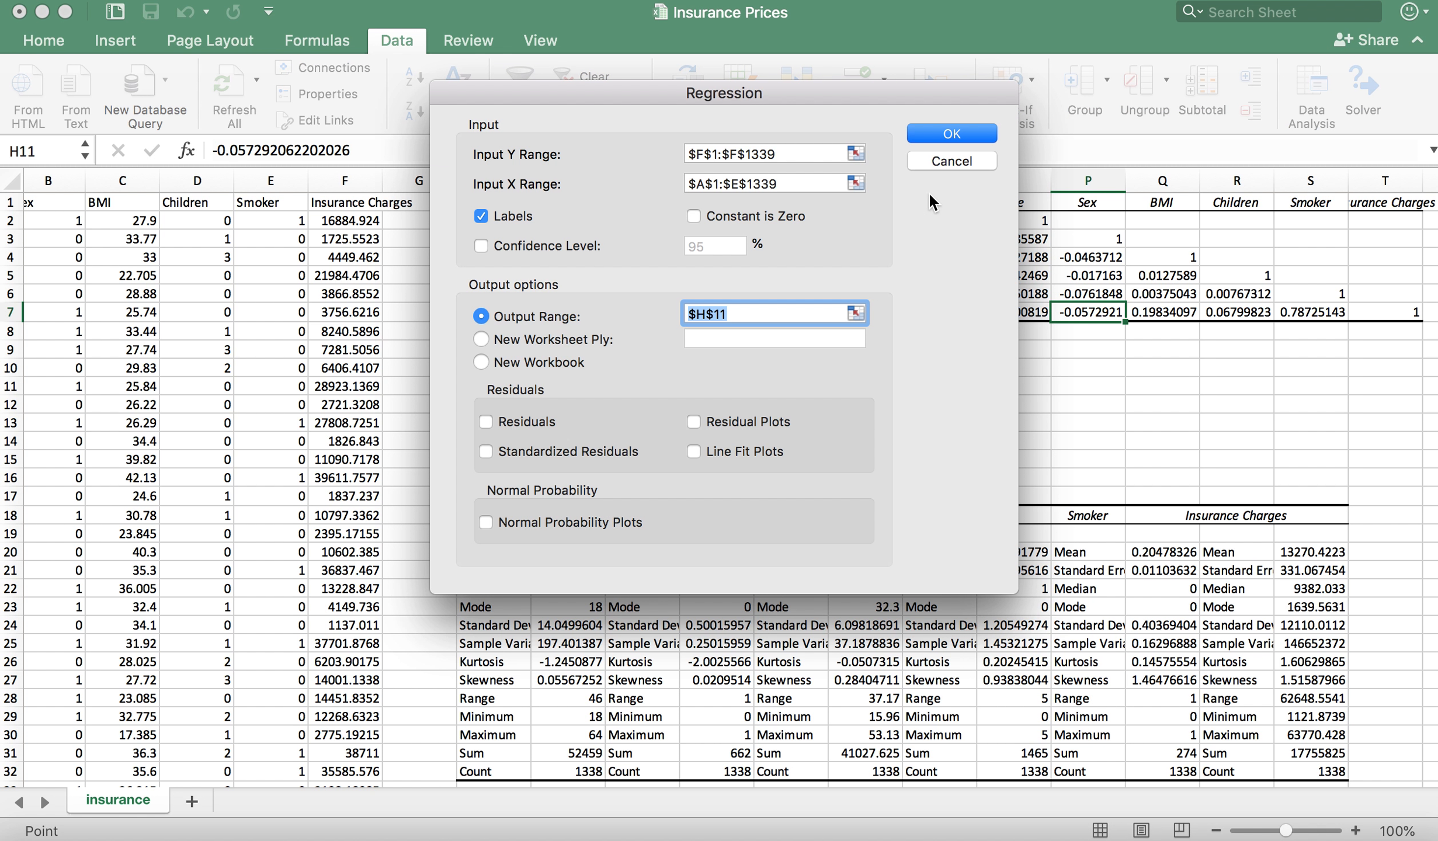
left_click_drag(818, 92, 998, 214)
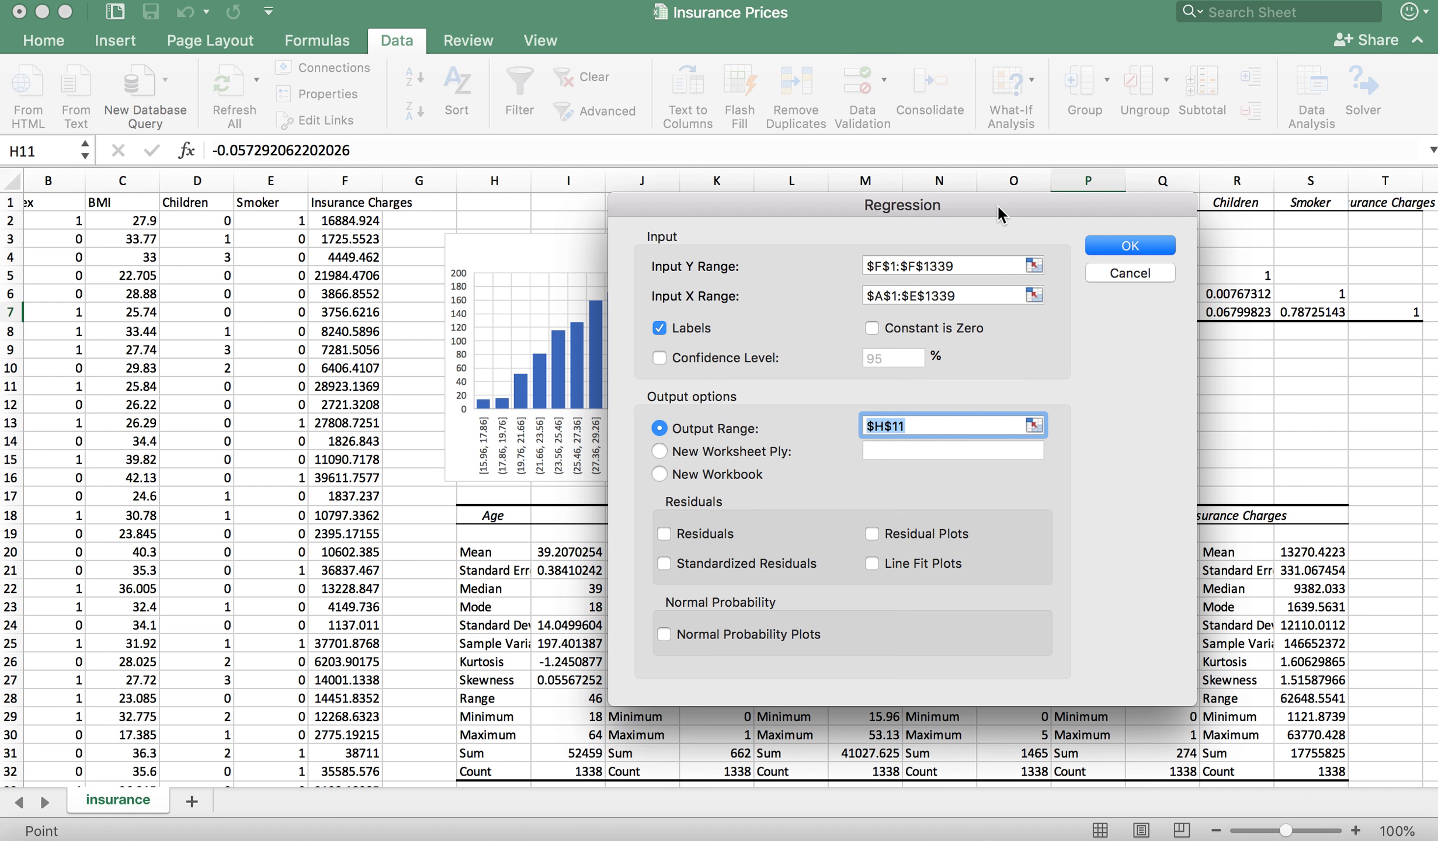
left_click(976, 265)
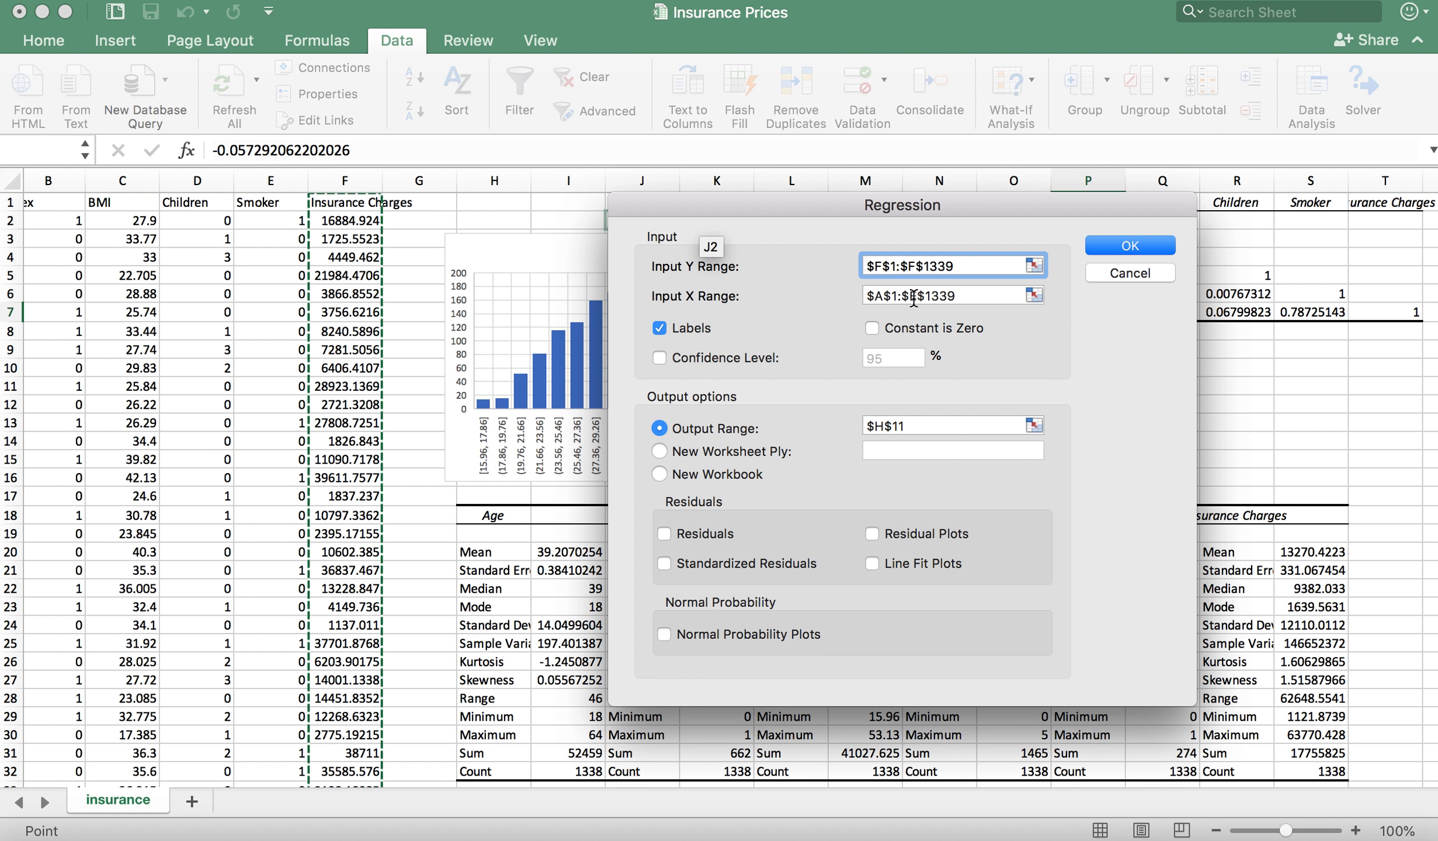
Step: Reselect the regression's X range as A1:E1339, covering Age, Sex, BMI, Children and Smoker with their labels
left_click(972, 295)
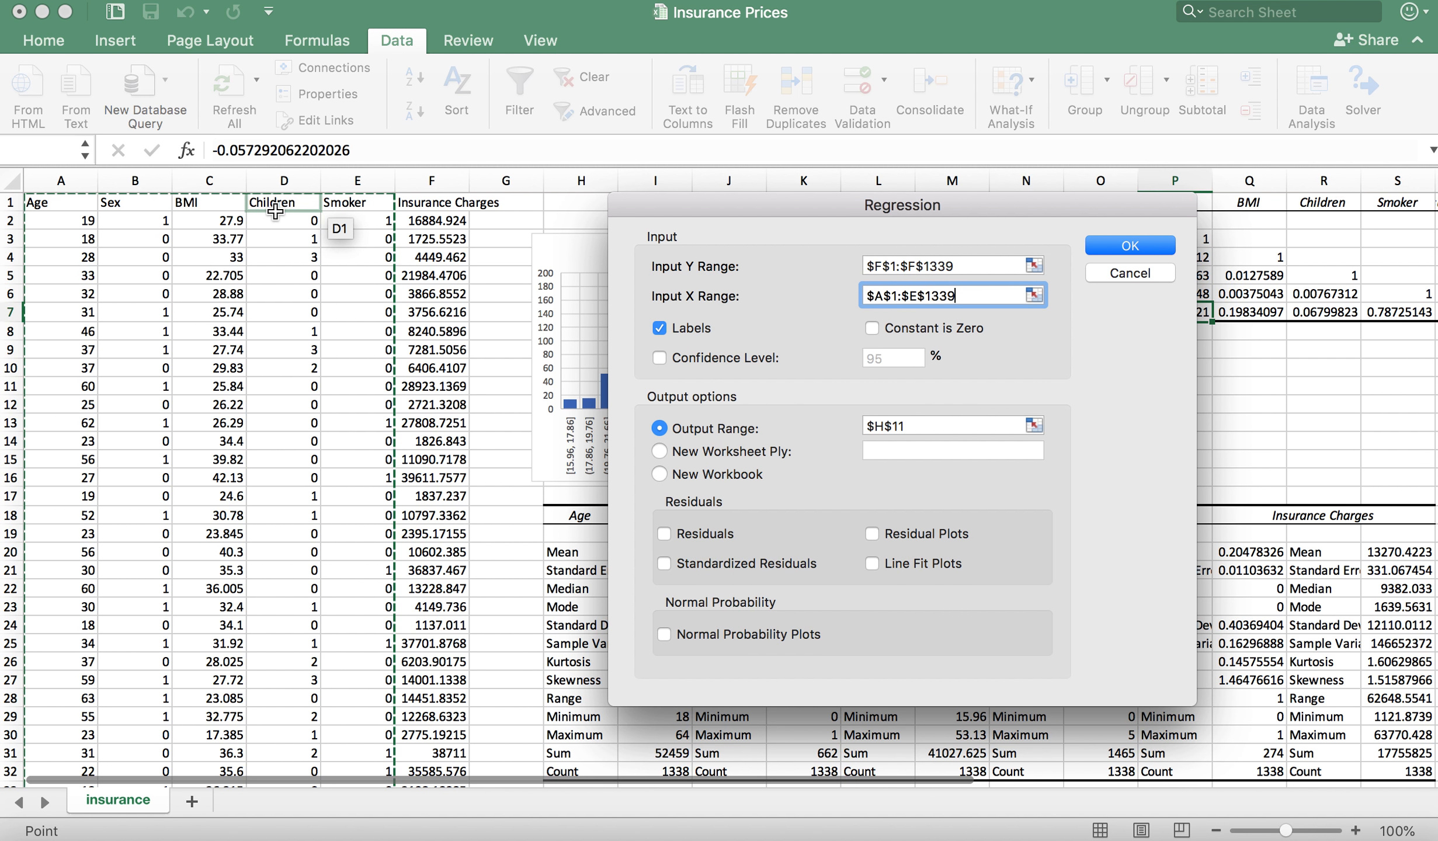
left_click_drag(956, 296, 858, 296)
key("BackSpace")
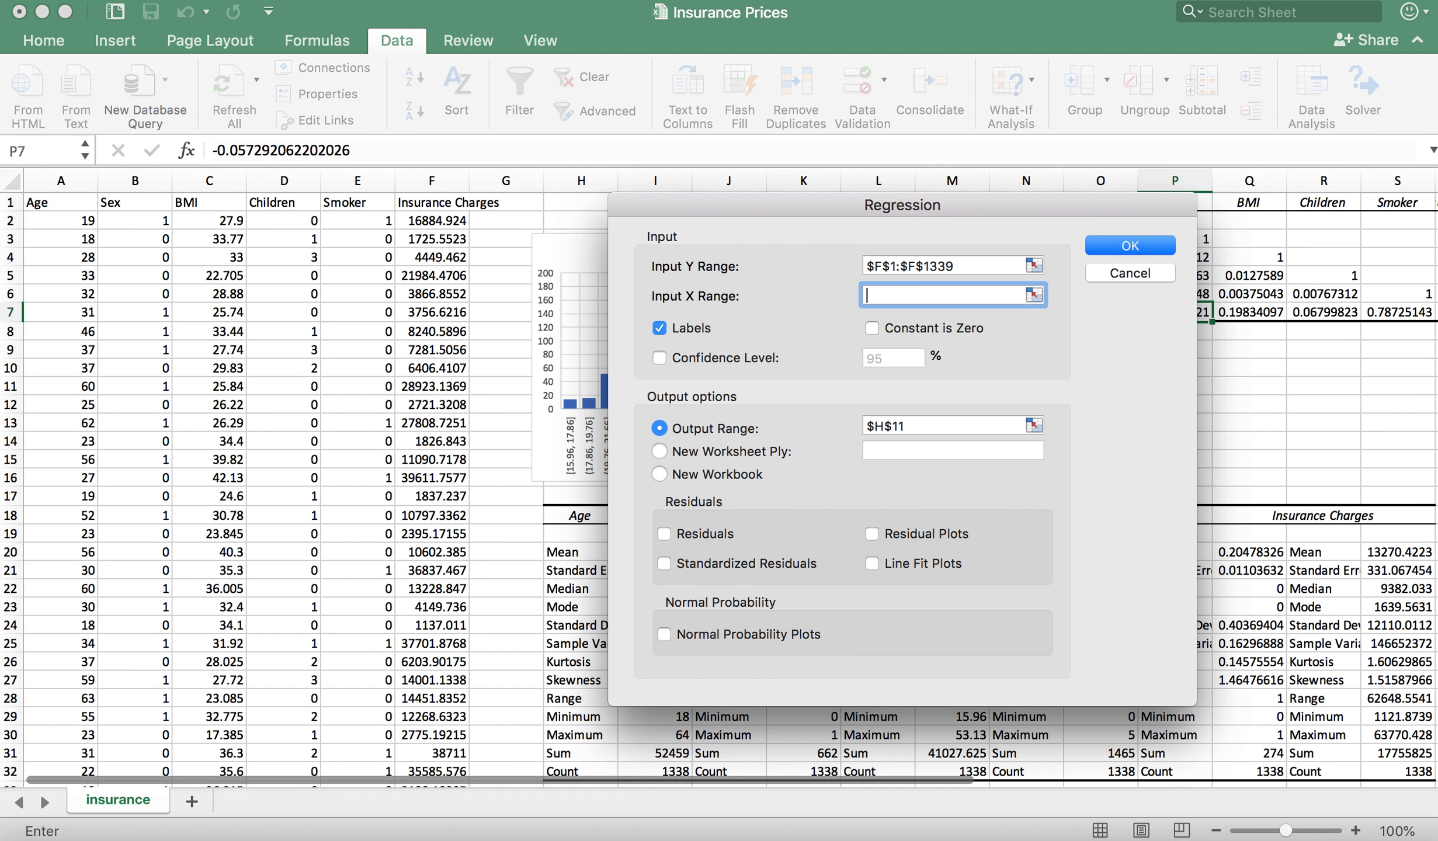
left_click_drag(46, 202, 355, 300)
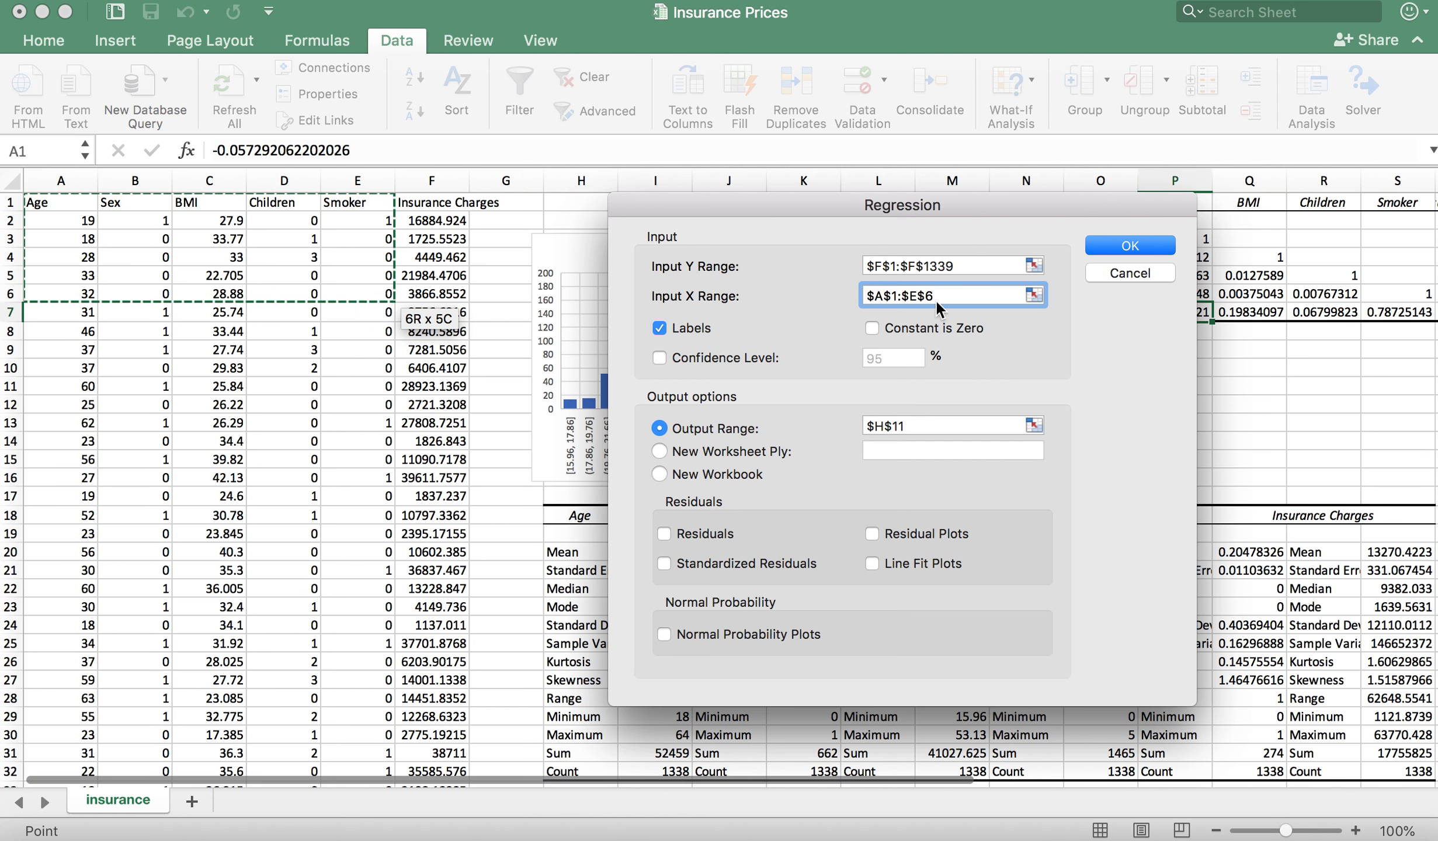
key("ctrl+shift+Down")
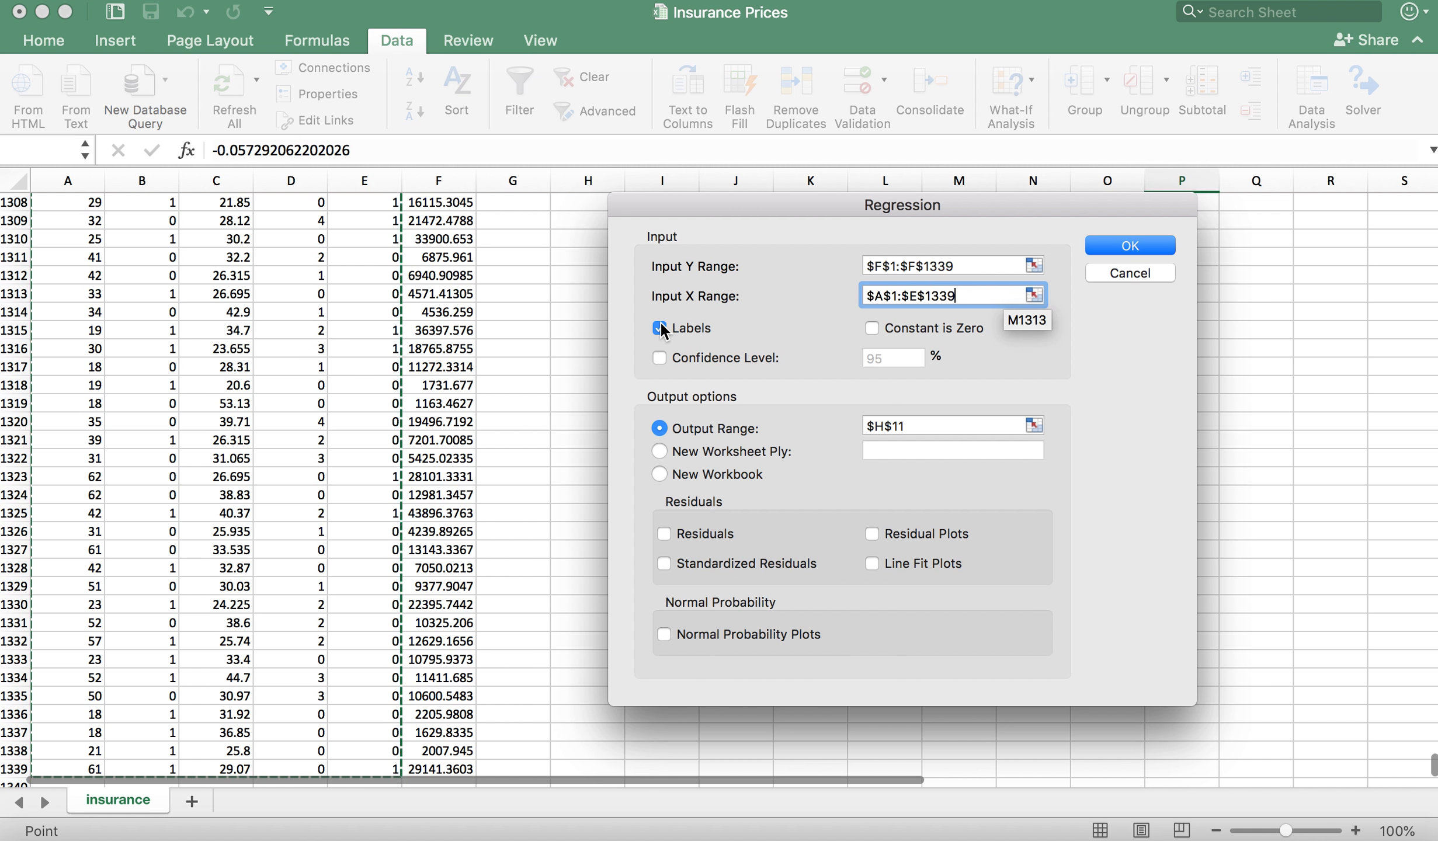
Step: Clear the regression's output range, send the output to a new worksheet instead and run the analysis
left_click(930, 426)
left_click_drag(929, 426, 862, 420)
key("BackSpace")
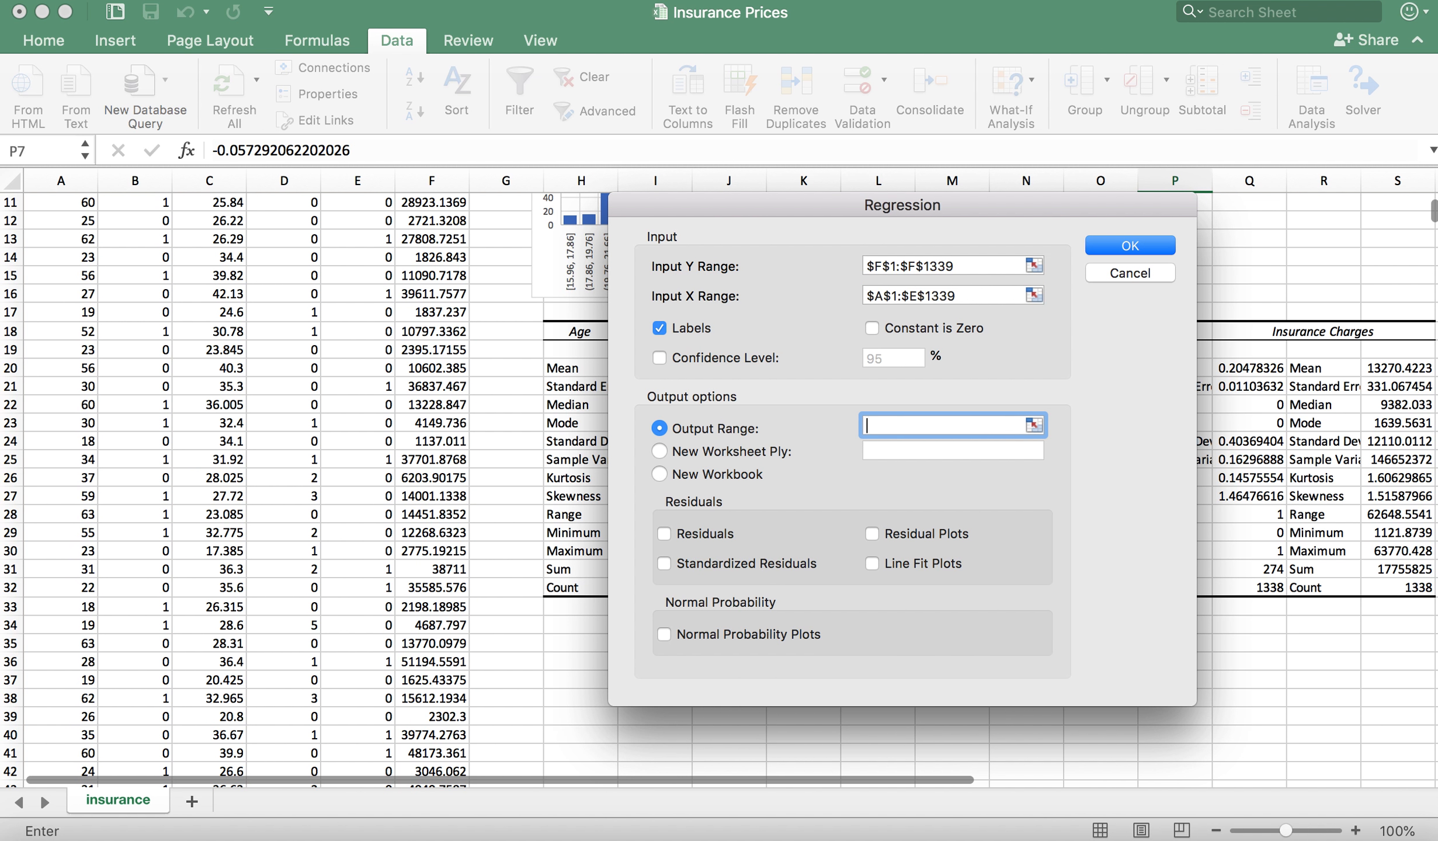
left_click(660, 451)
key("Tab")
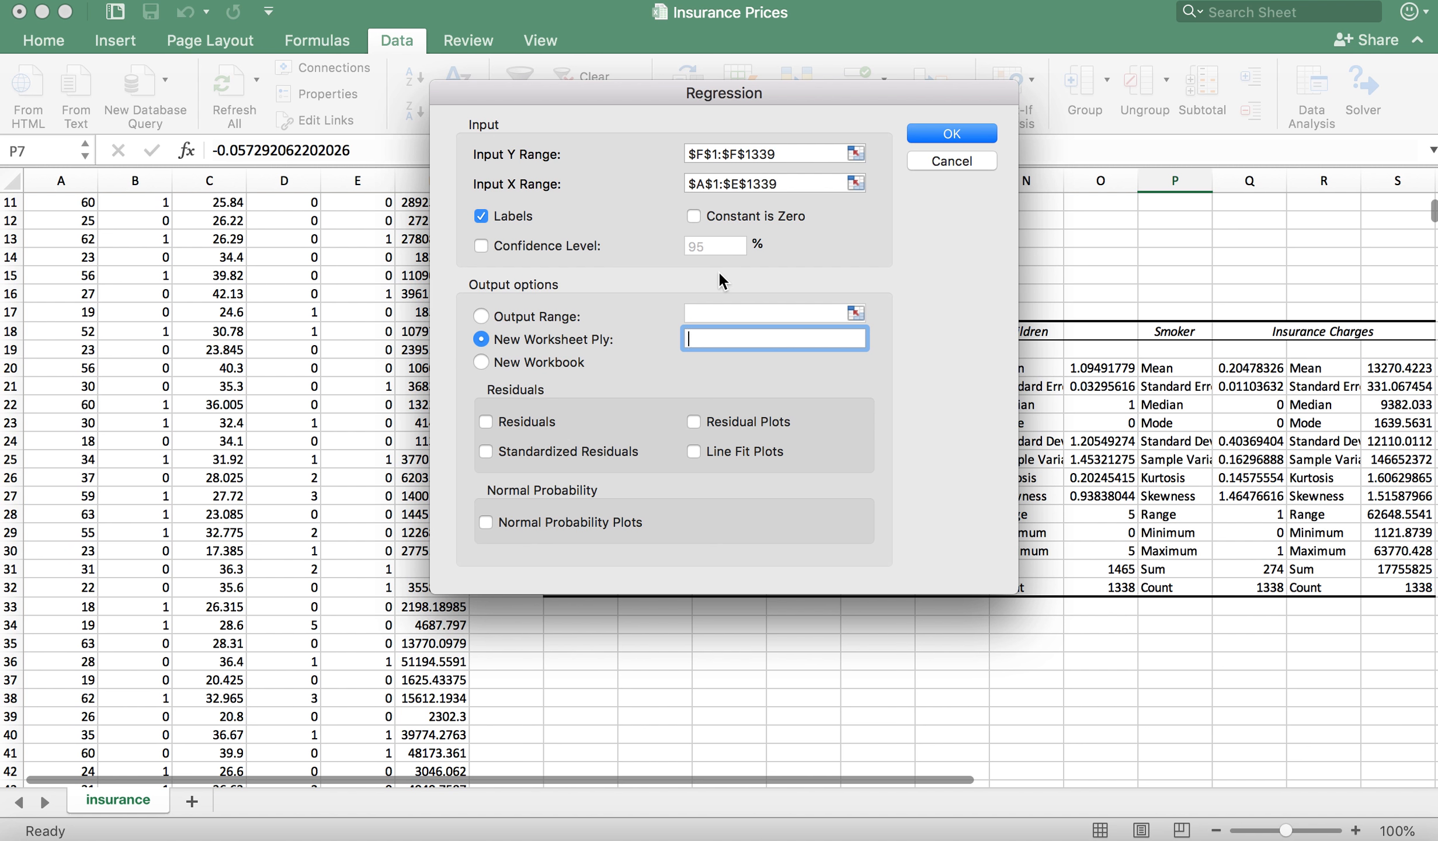
left_click(953, 131)
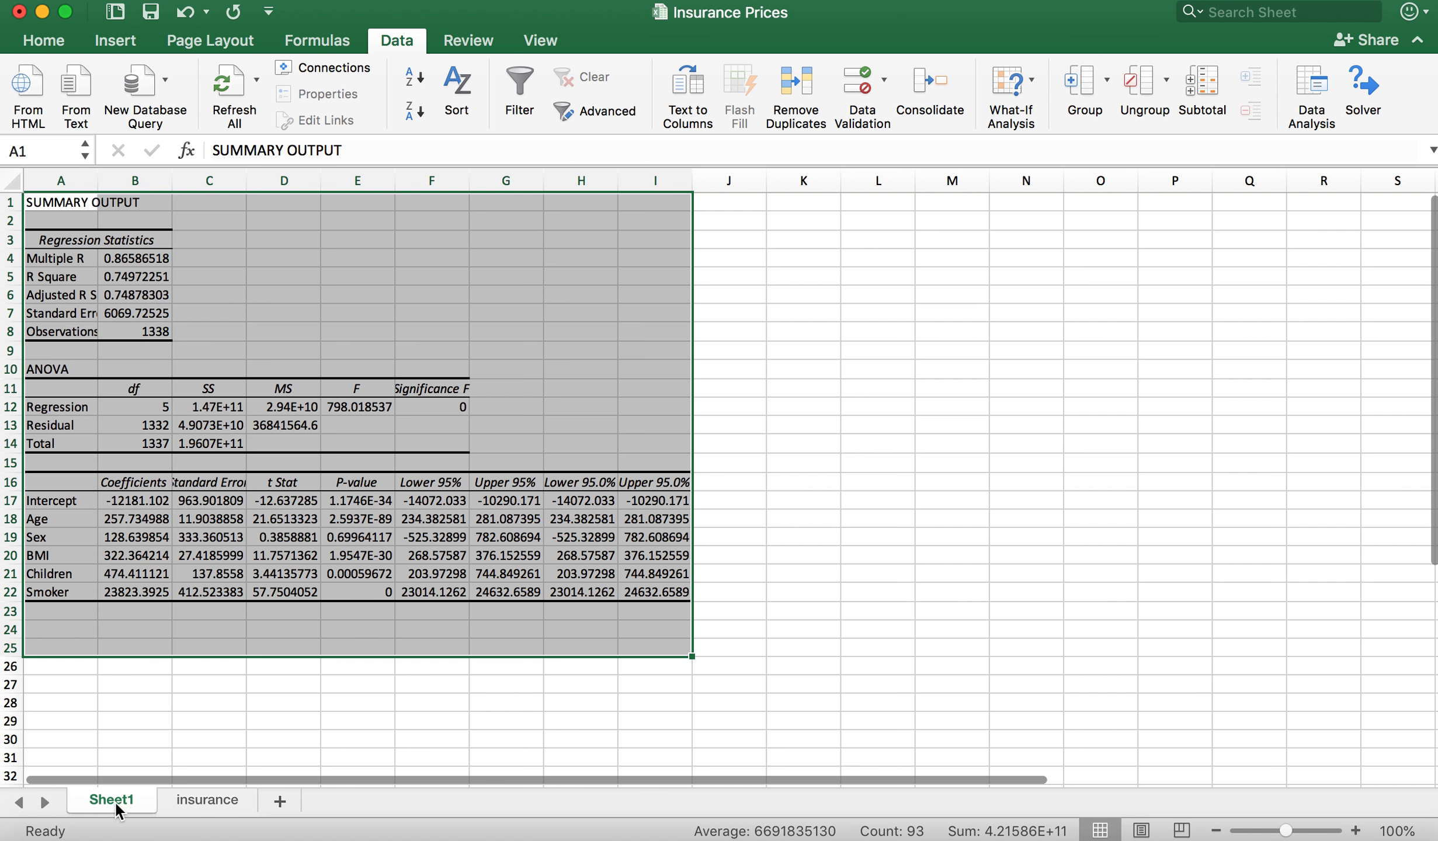
Step: Rename the new regression output sheet as Prediction Sheet
double_click(115, 801)
type("Pre")
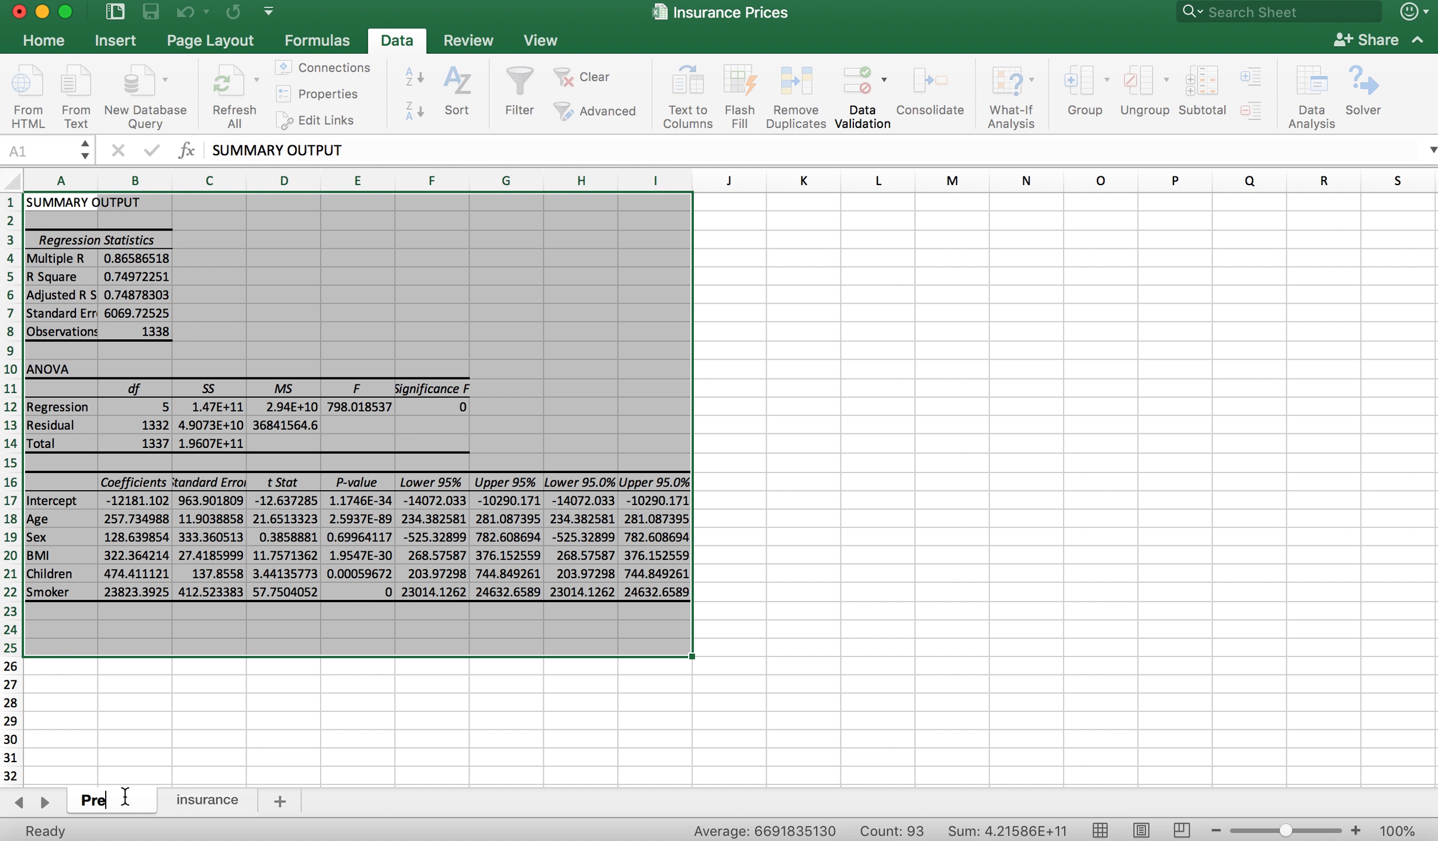
type("diction Sheet")
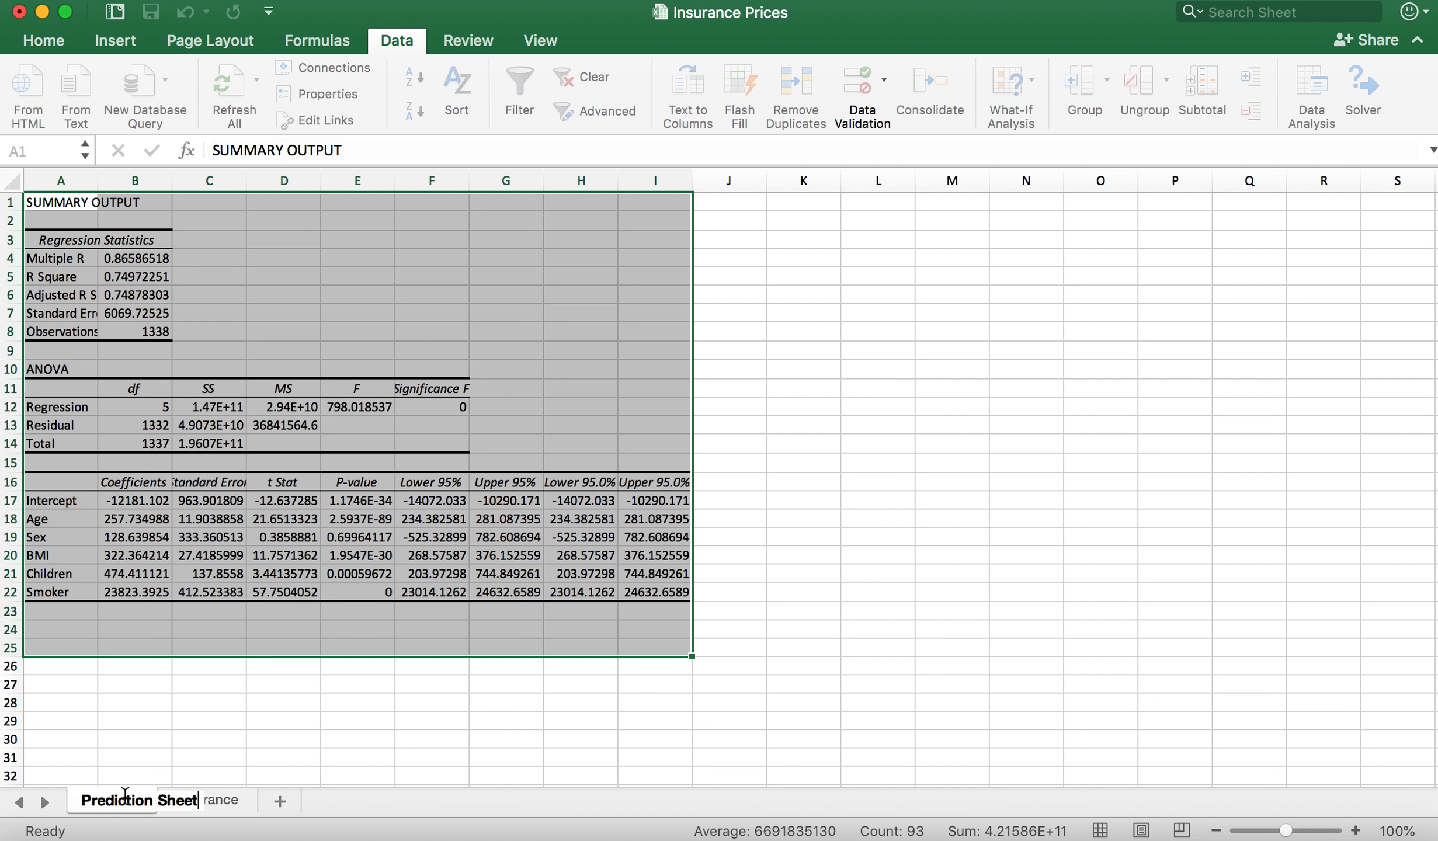
left_click(231, 743)
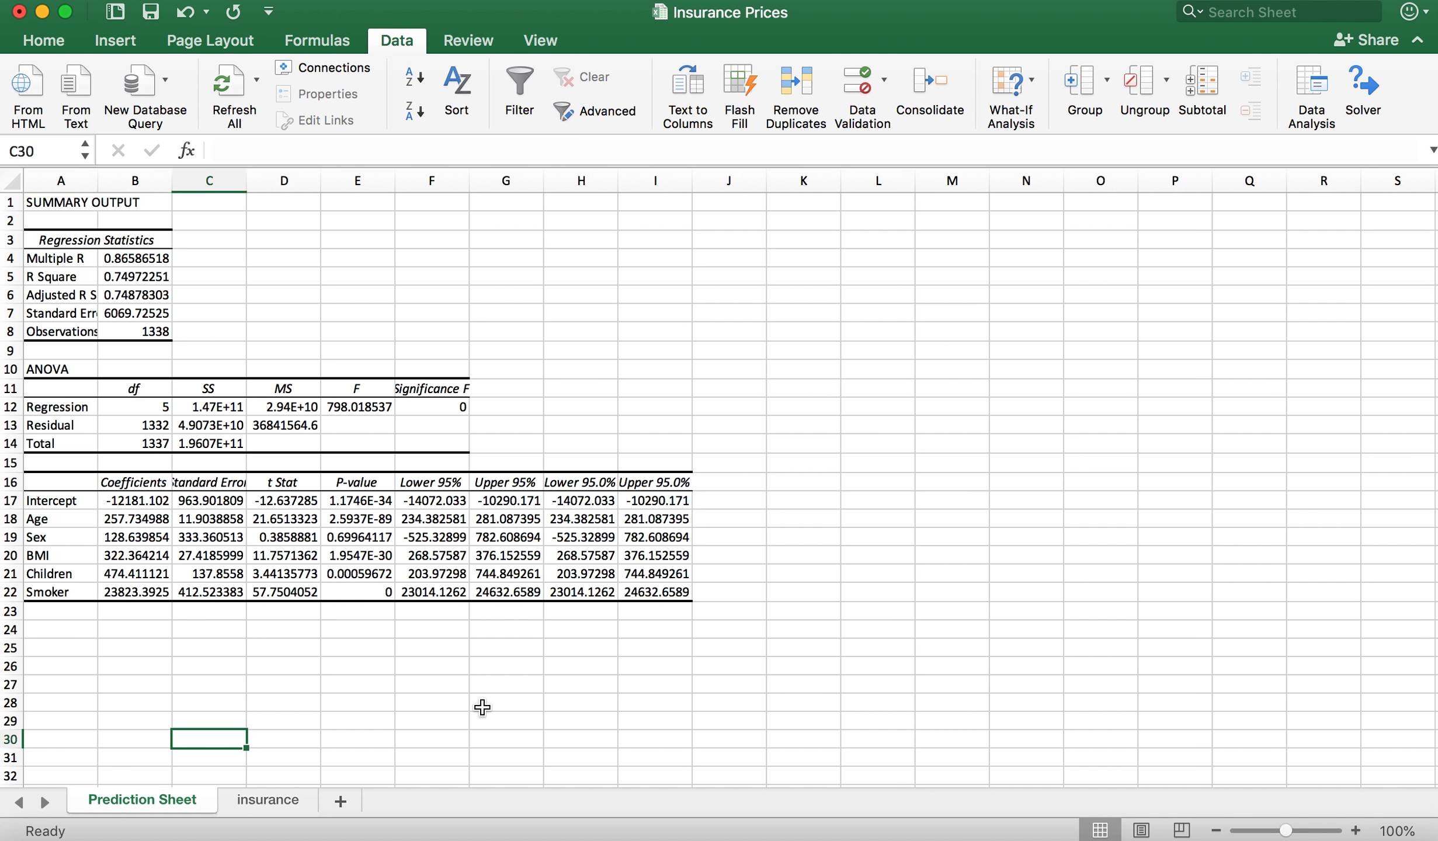
Step: Check R Square and Adjusted R Square, and widen column A to about 17.33 so the statistic labels fit
left_click(143, 278)
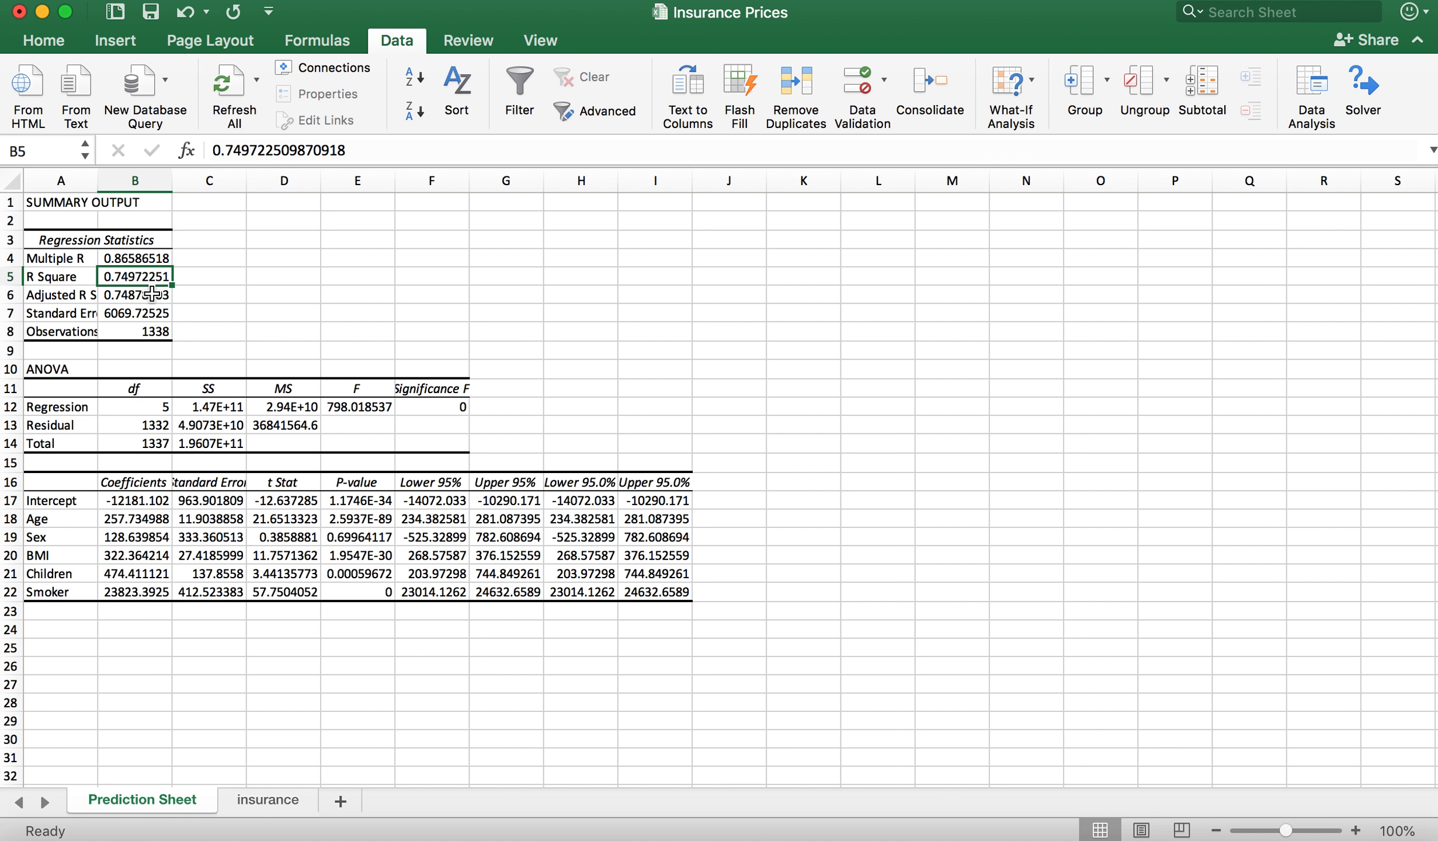
left_click(151, 293)
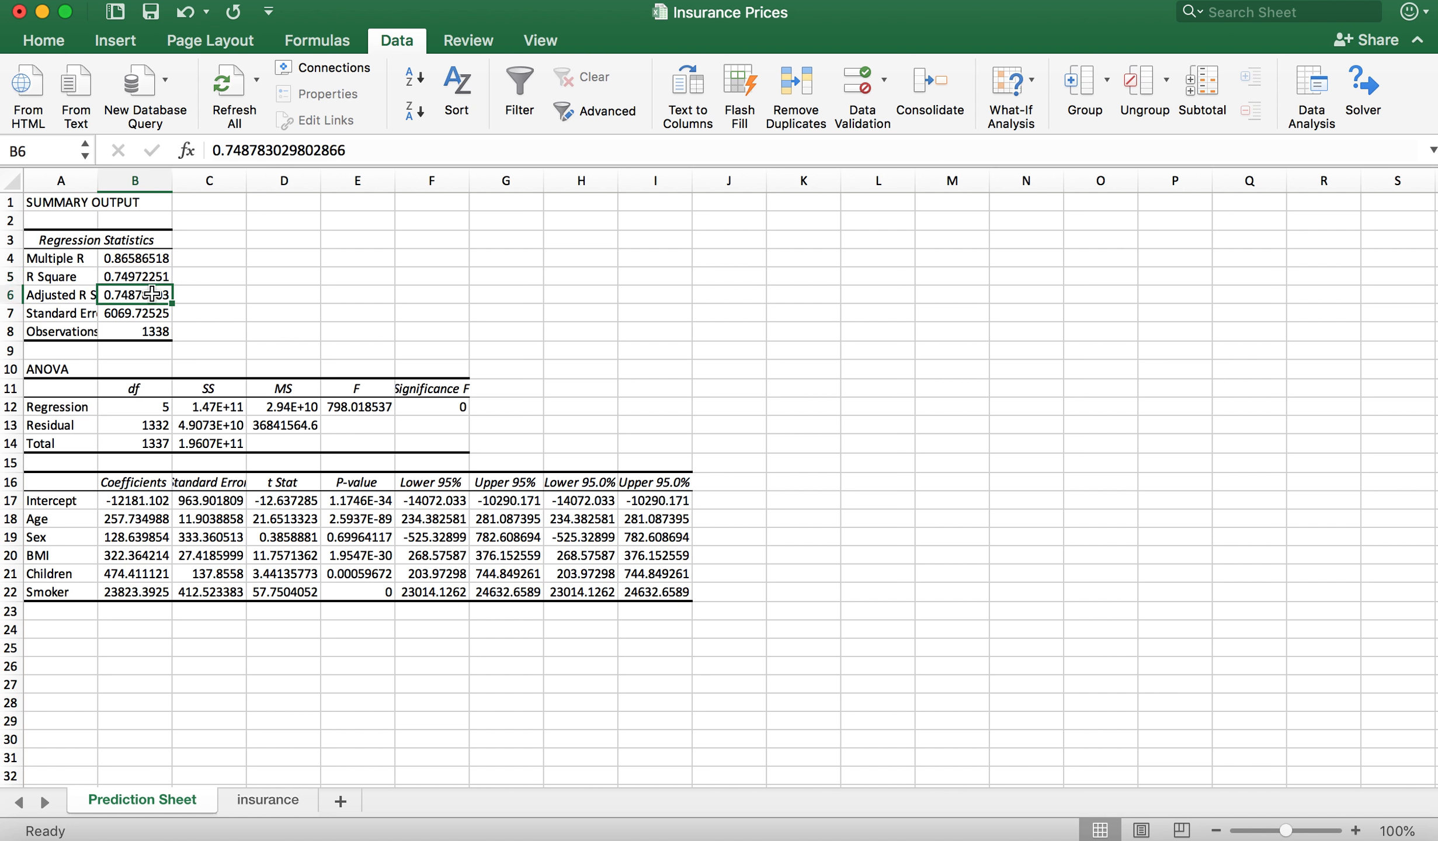
left_click(272, 295)
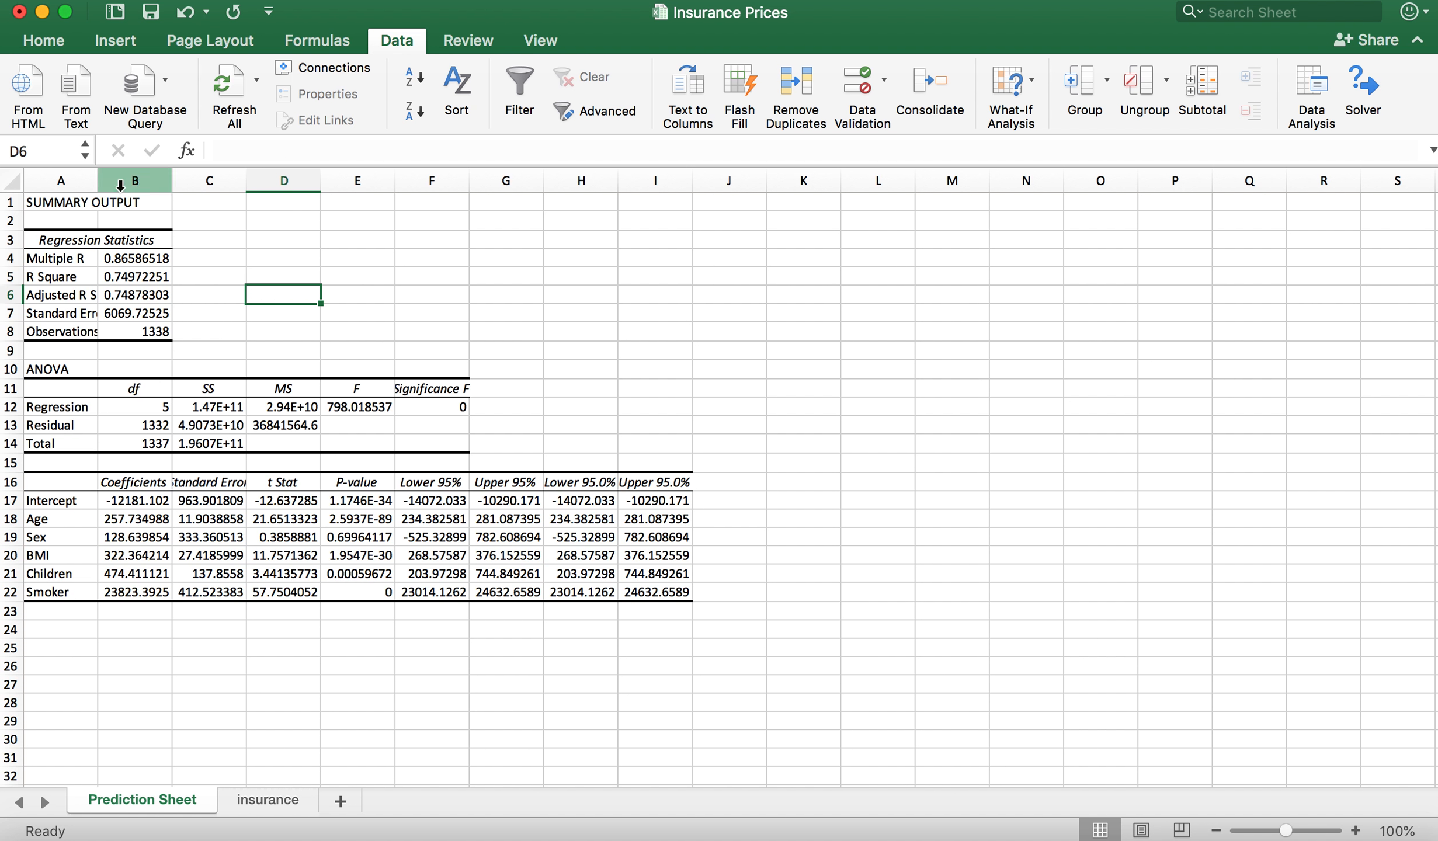
left_click_drag(98, 180, 150, 182)
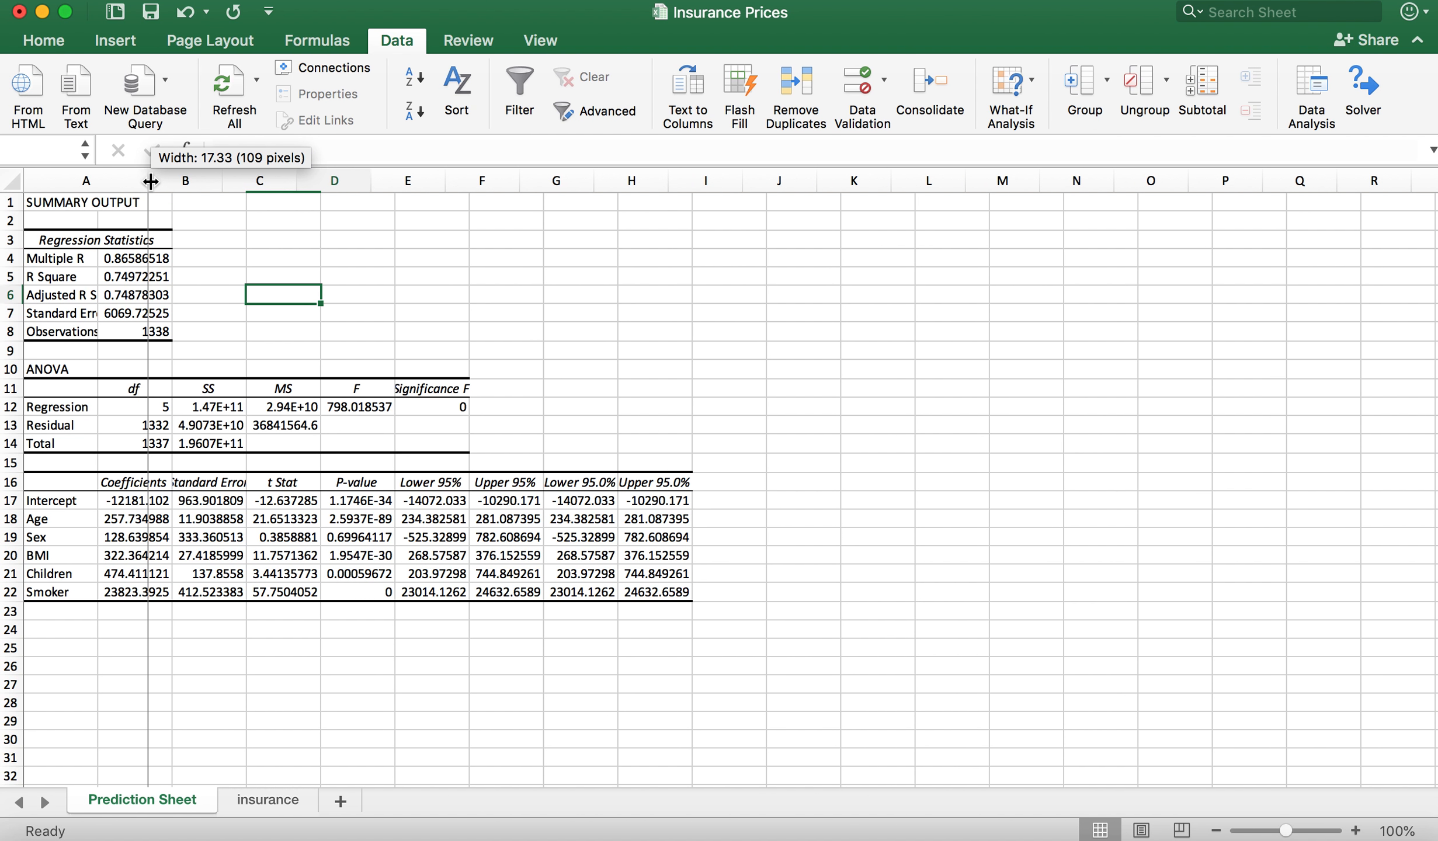
left_click_drag(151, 182, 151, 181)
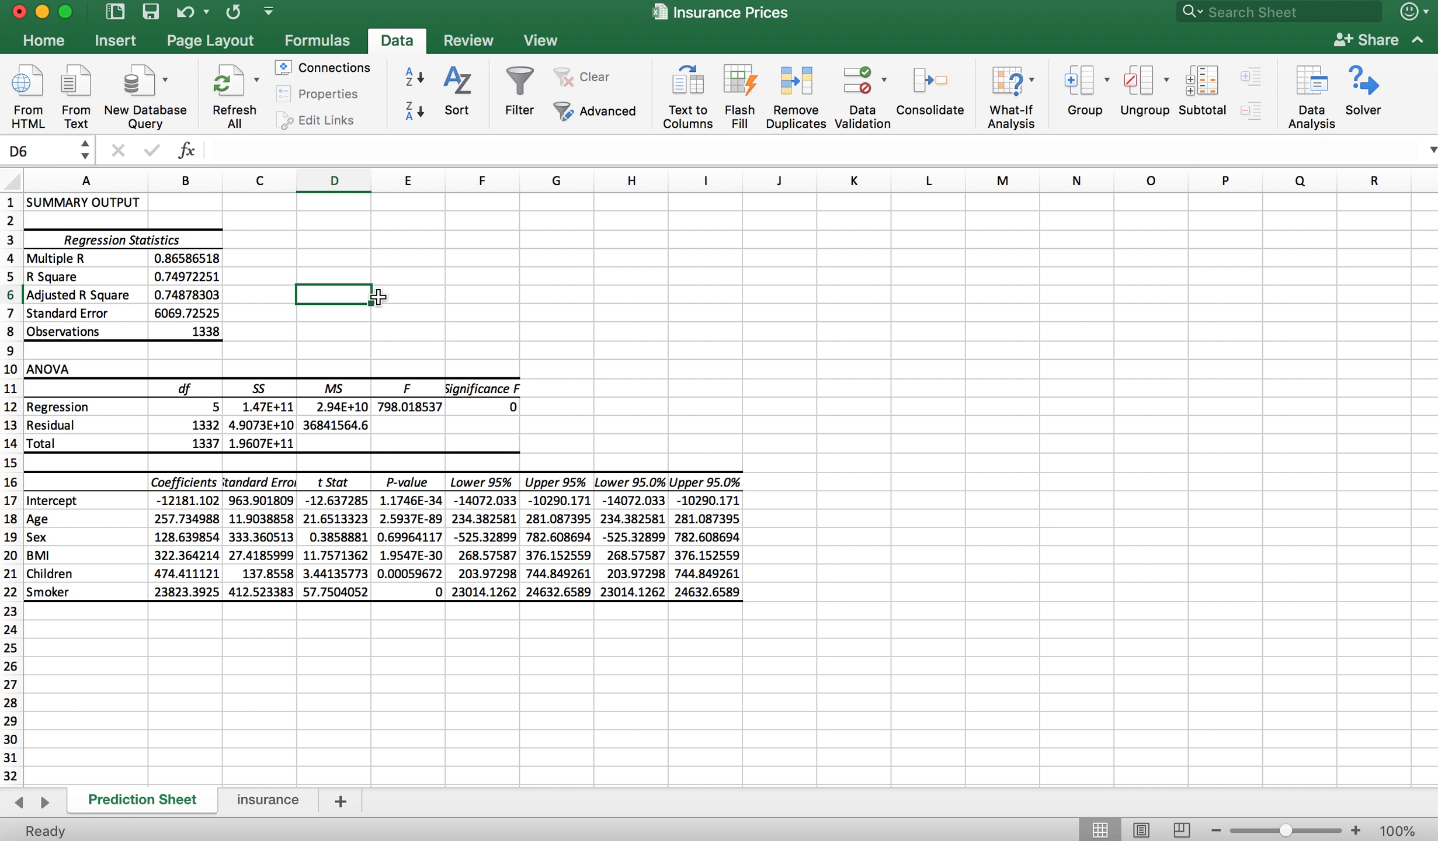
Step: Convert the Adjusted R Square to a percentage in D6 with the formula =B6*100
left_click(186, 298)
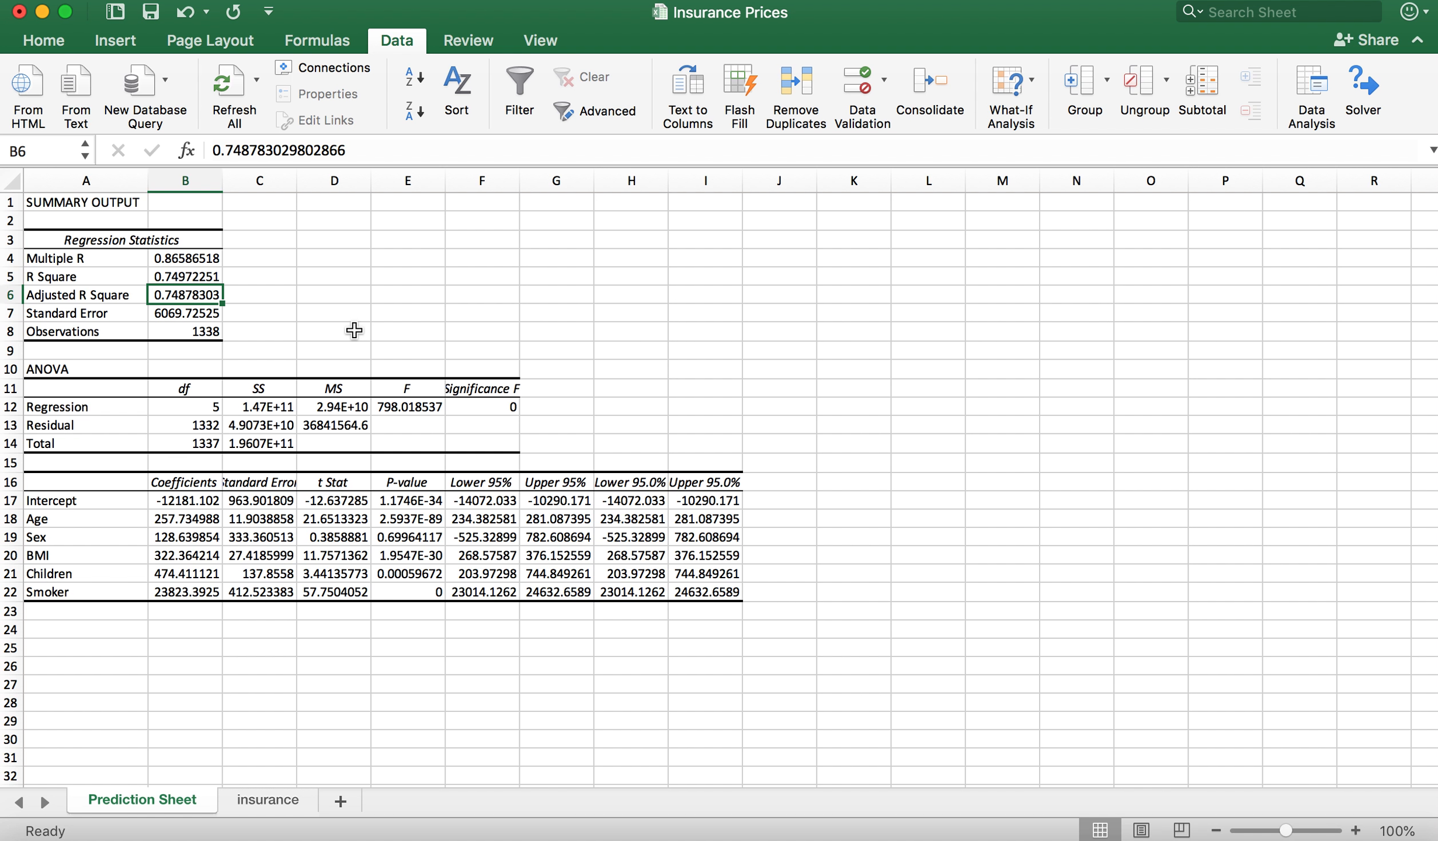
left_click(329, 296)
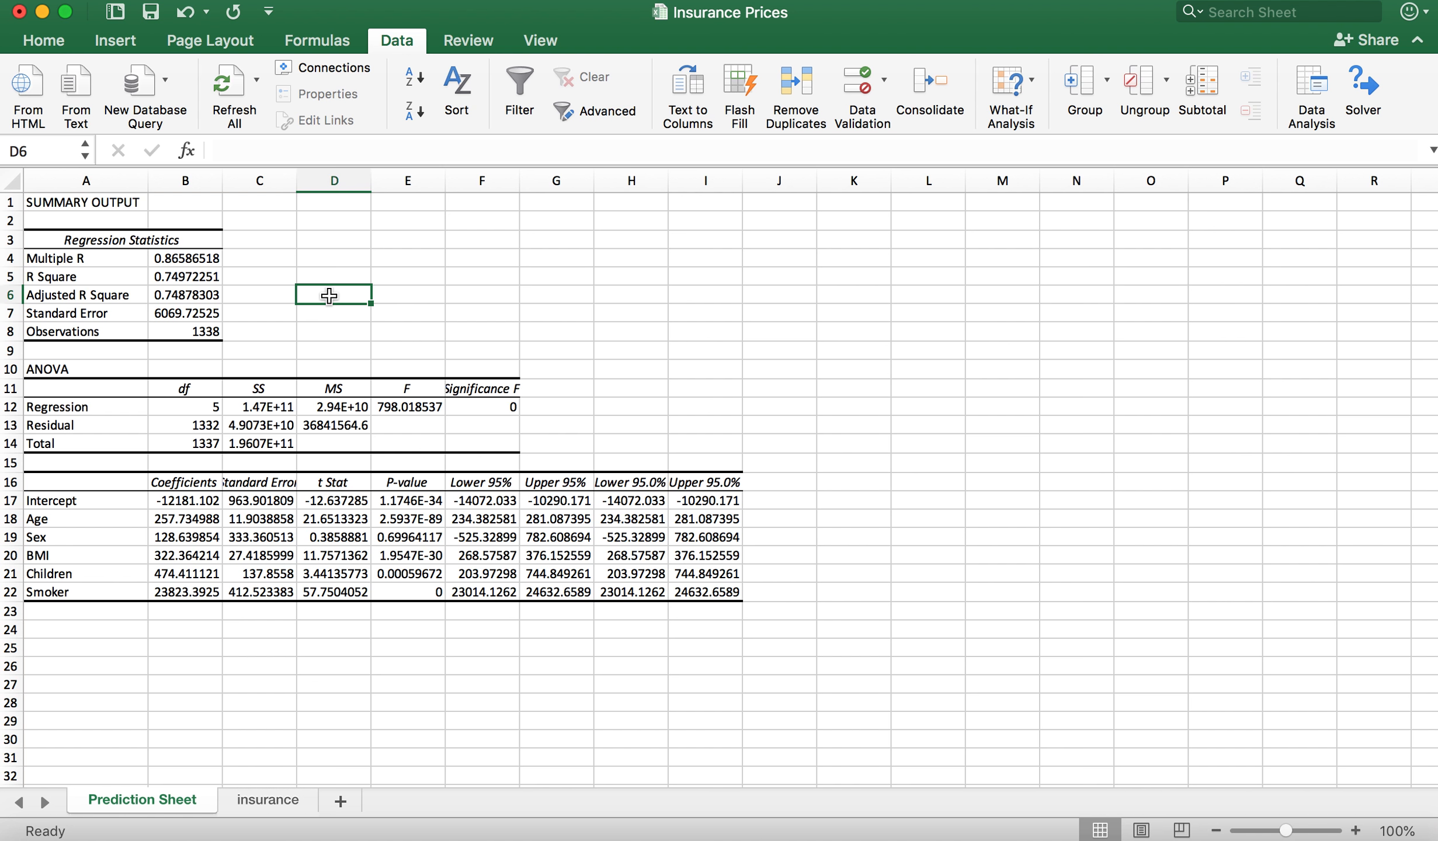
type("=")
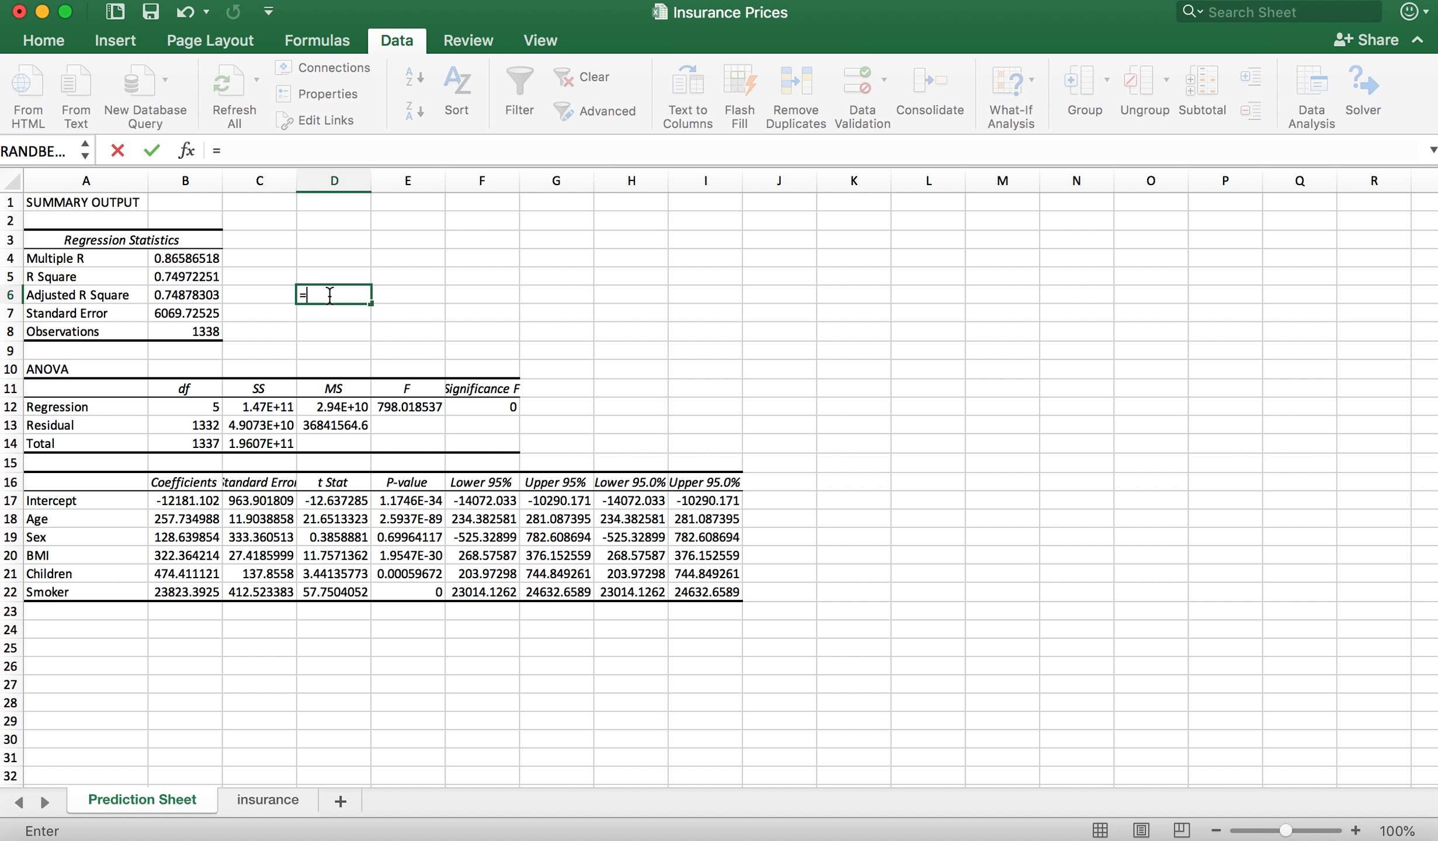
left_click(185, 295)
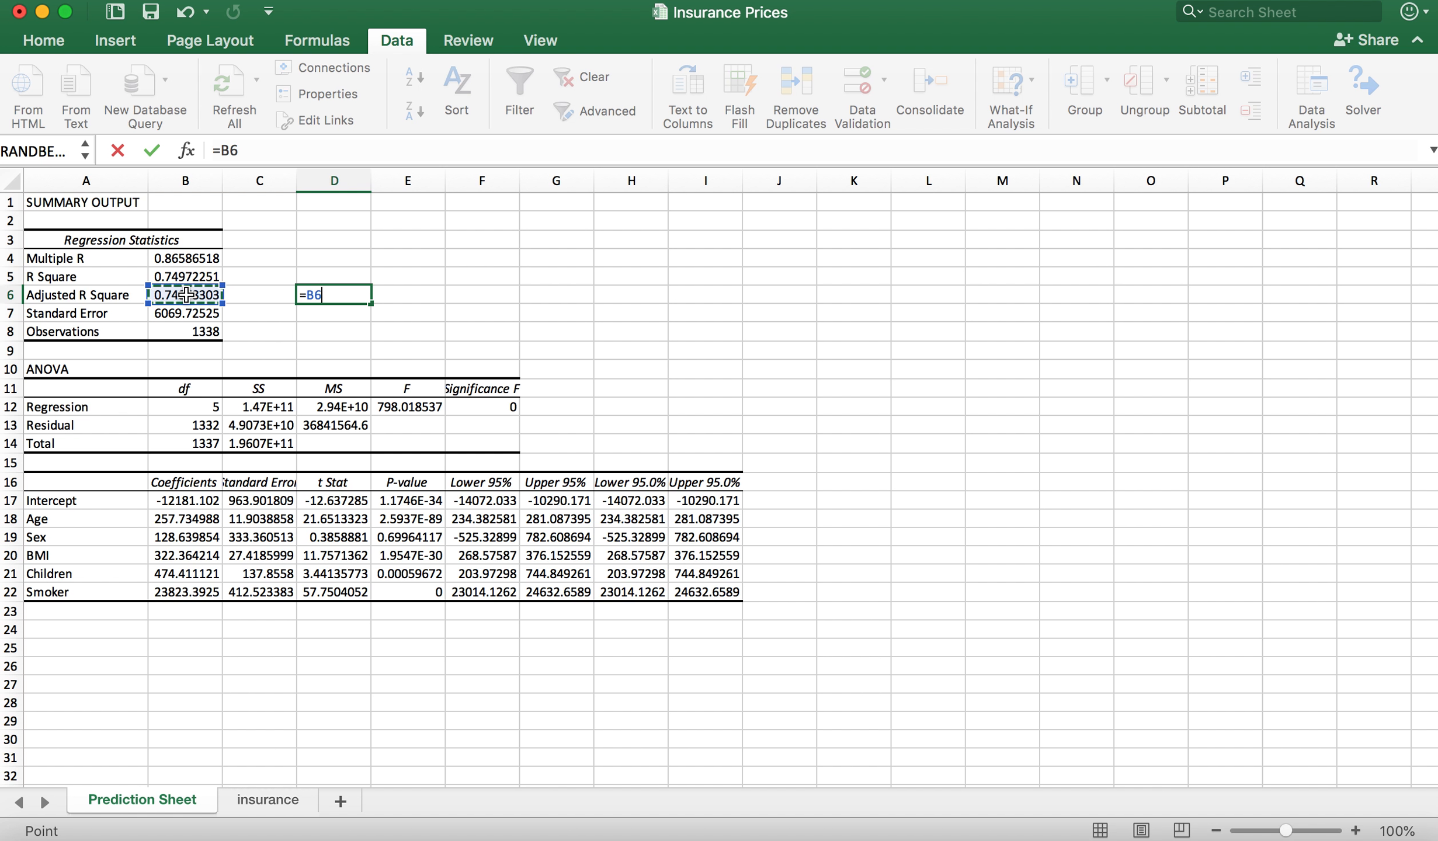
type("*100")
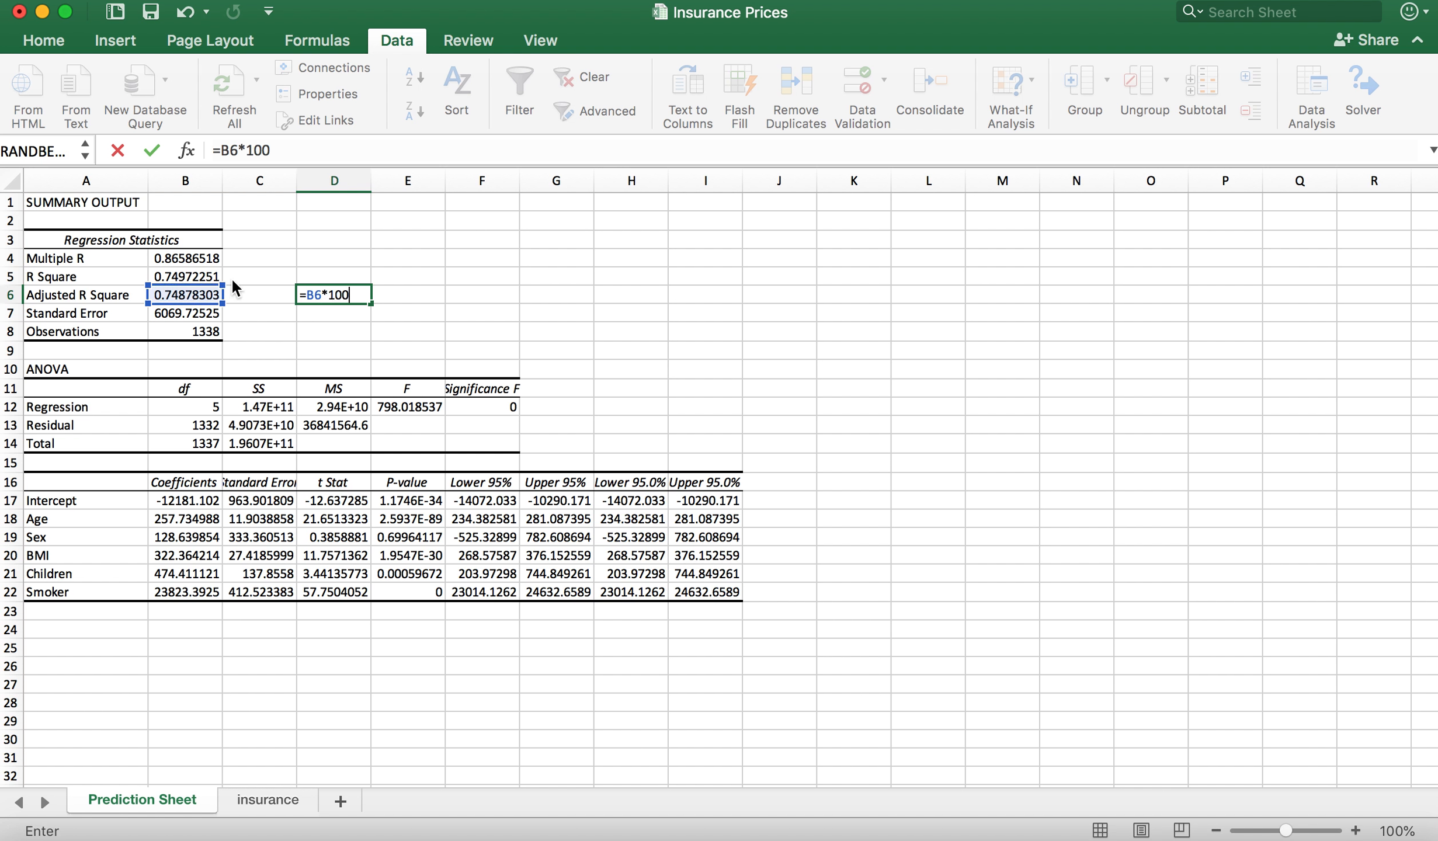
key("Return")
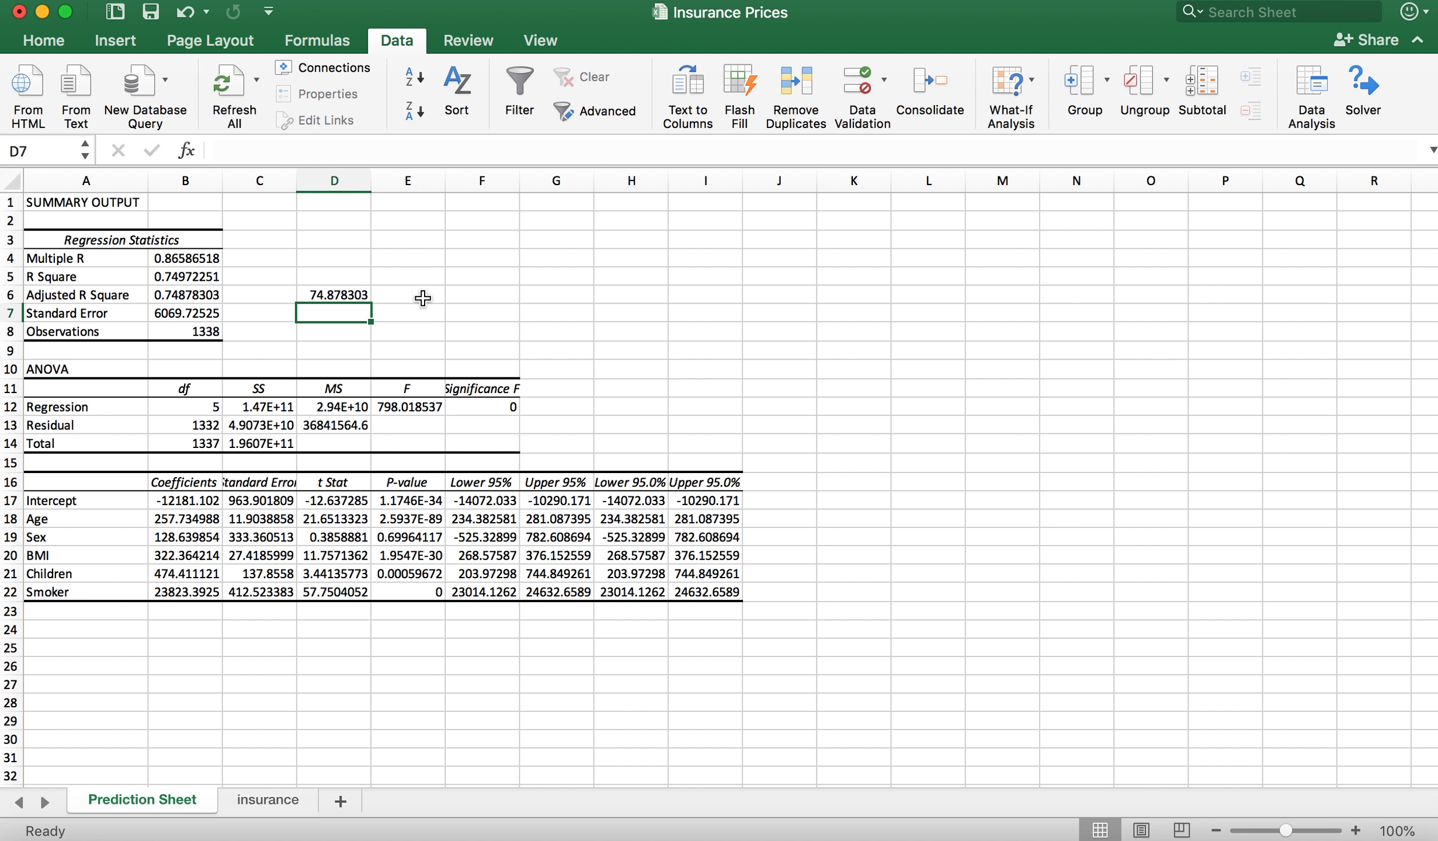
Step: Begin an interpretation note in E6, beside the Adjusted R Square percentage, reading "Age, Sex, BMI, #of Children and"
left_click(422, 298)
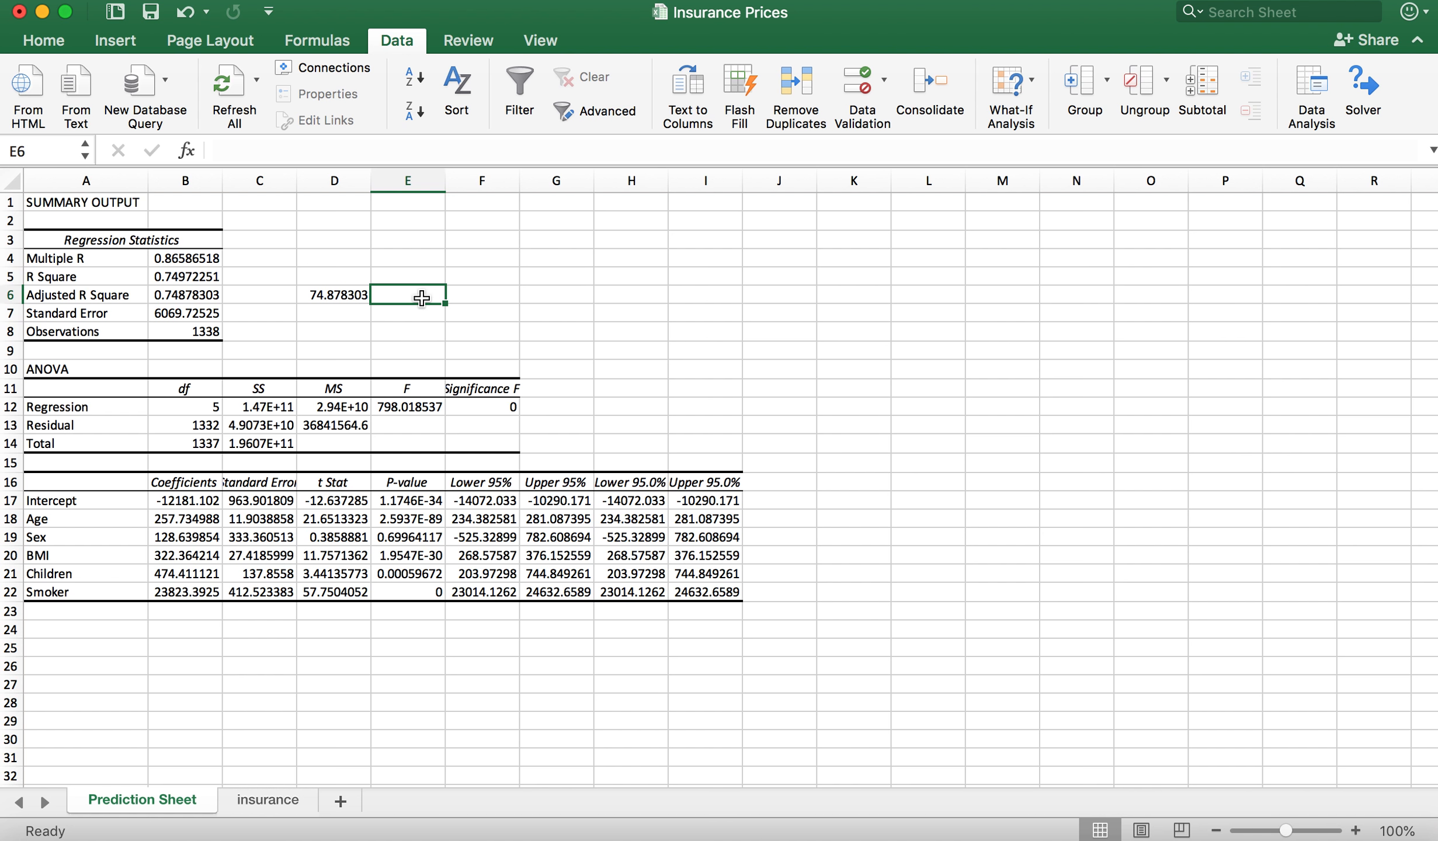
type("Age, Sex,")
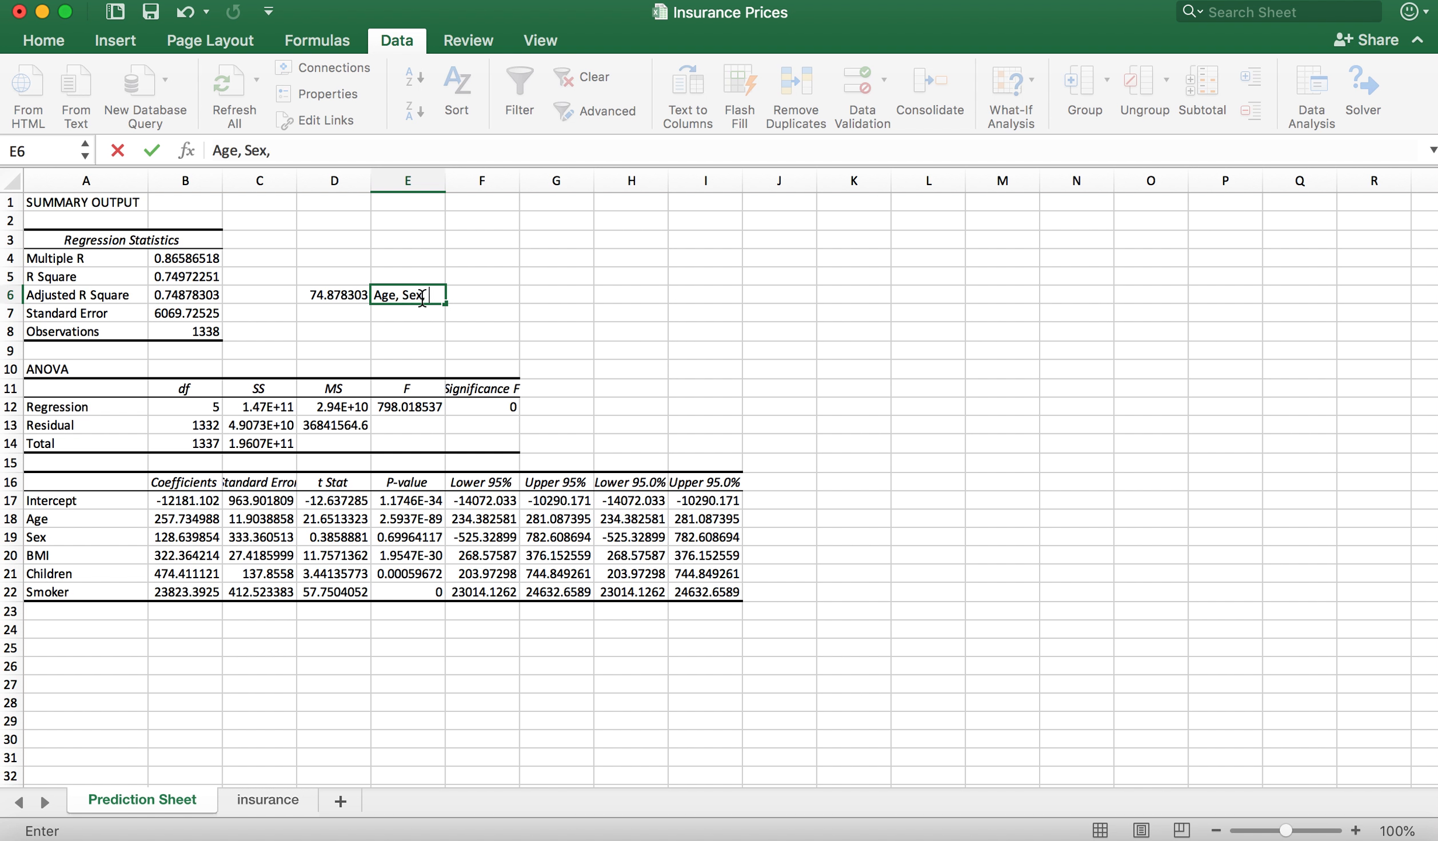
type(" Smo")
key("BackSpace")
key("BackSpace")
key("BackSpace")
type("BMI, #of Children and")
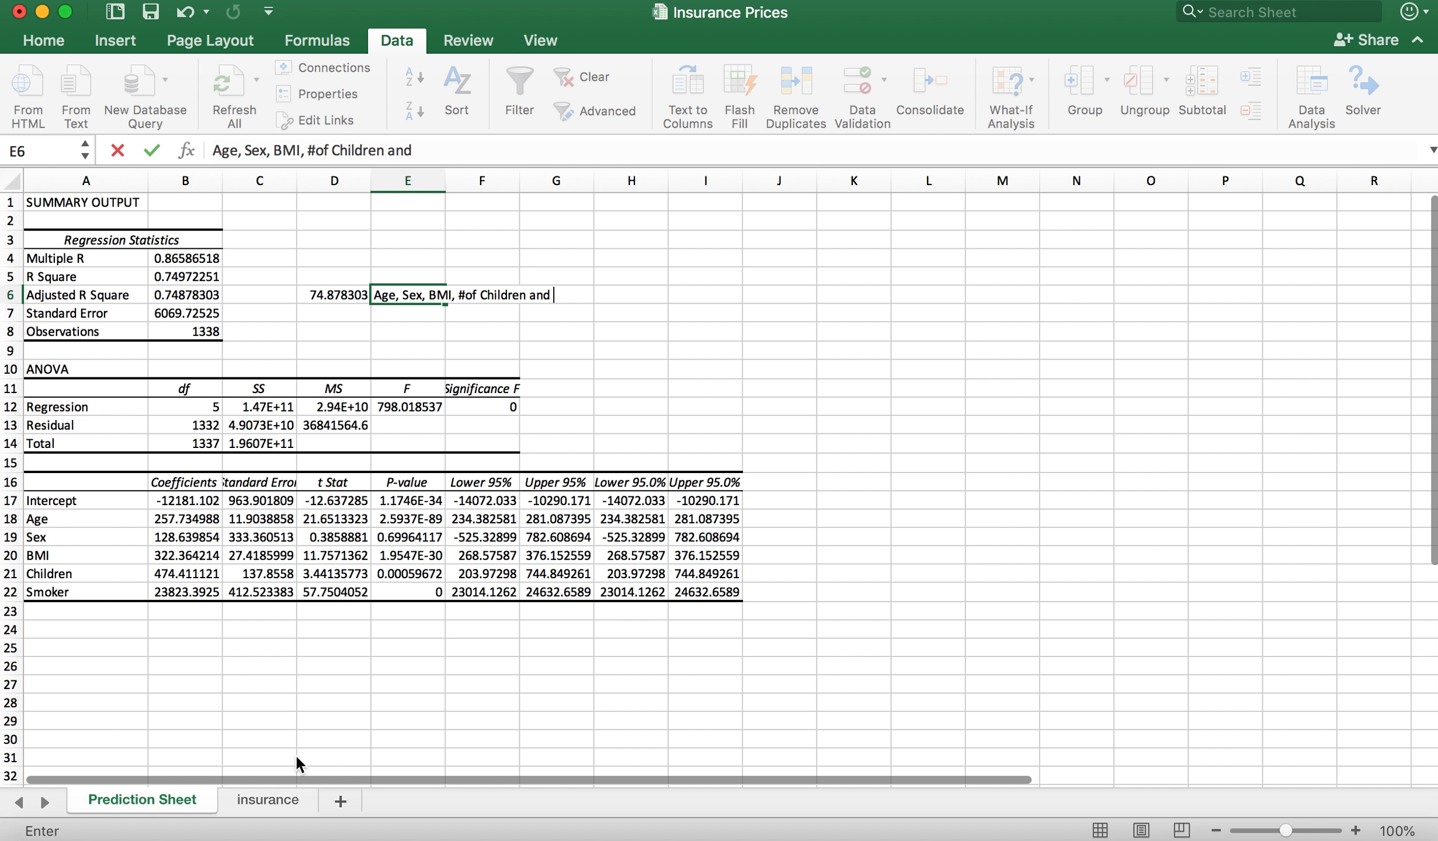
Step: Check the variable headings on the insurance sheet, and add "Smoker" to the end of the E6 note on the Prediction Sheet
left_click(295, 800)
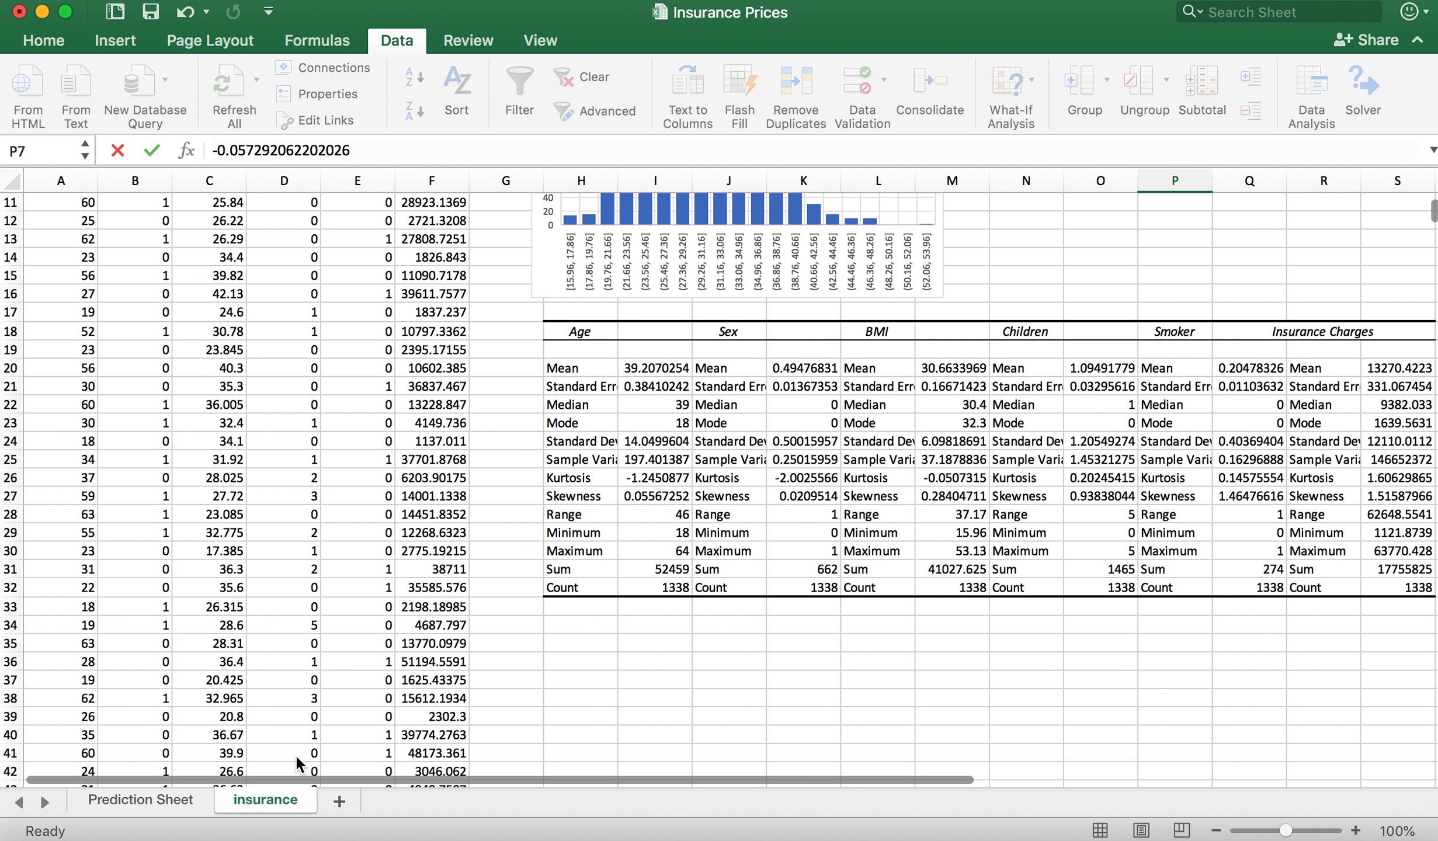
scroll(442, 540, "up", 4)
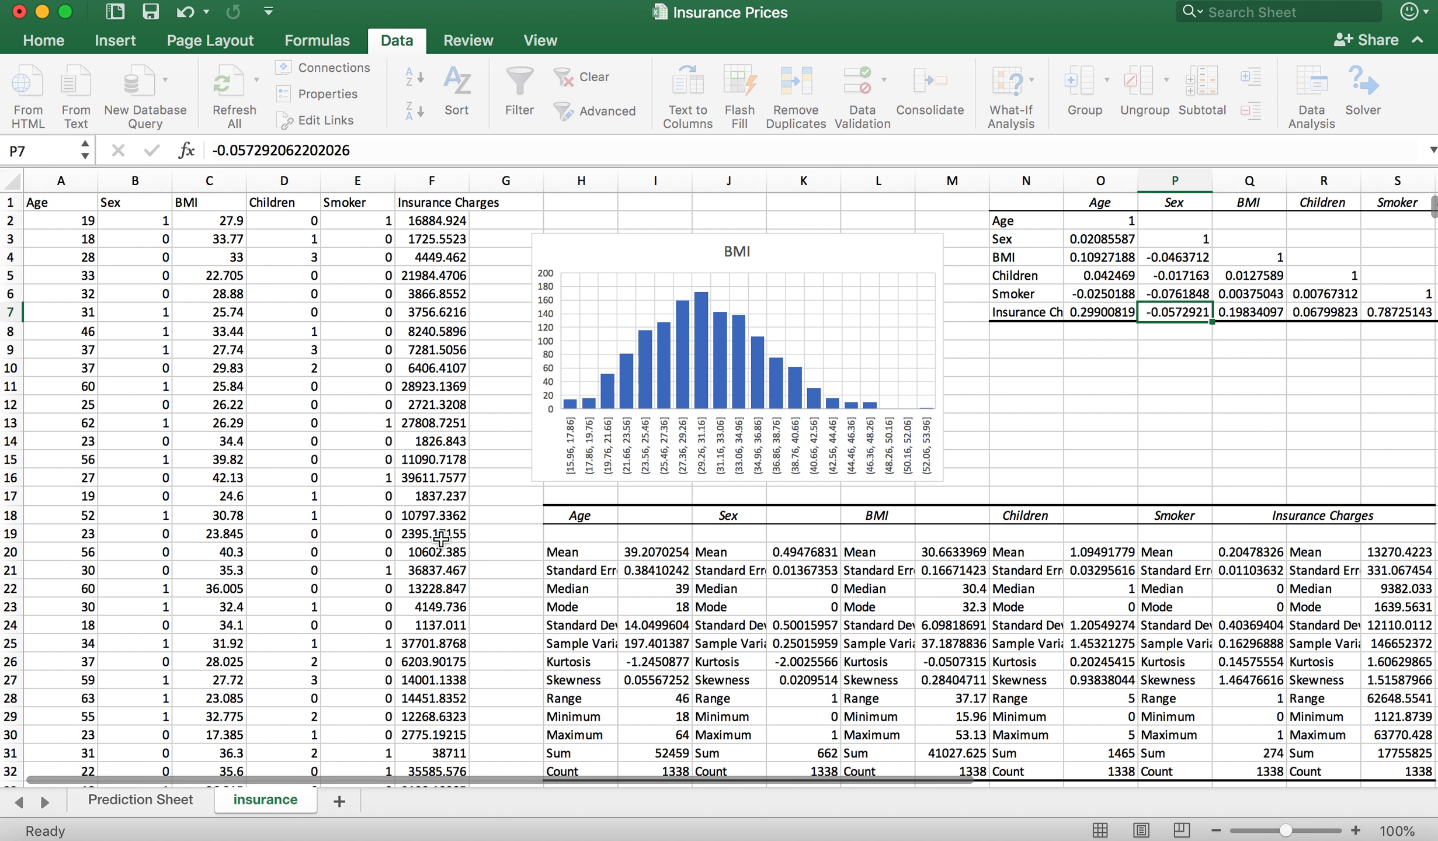
left_click(156, 799)
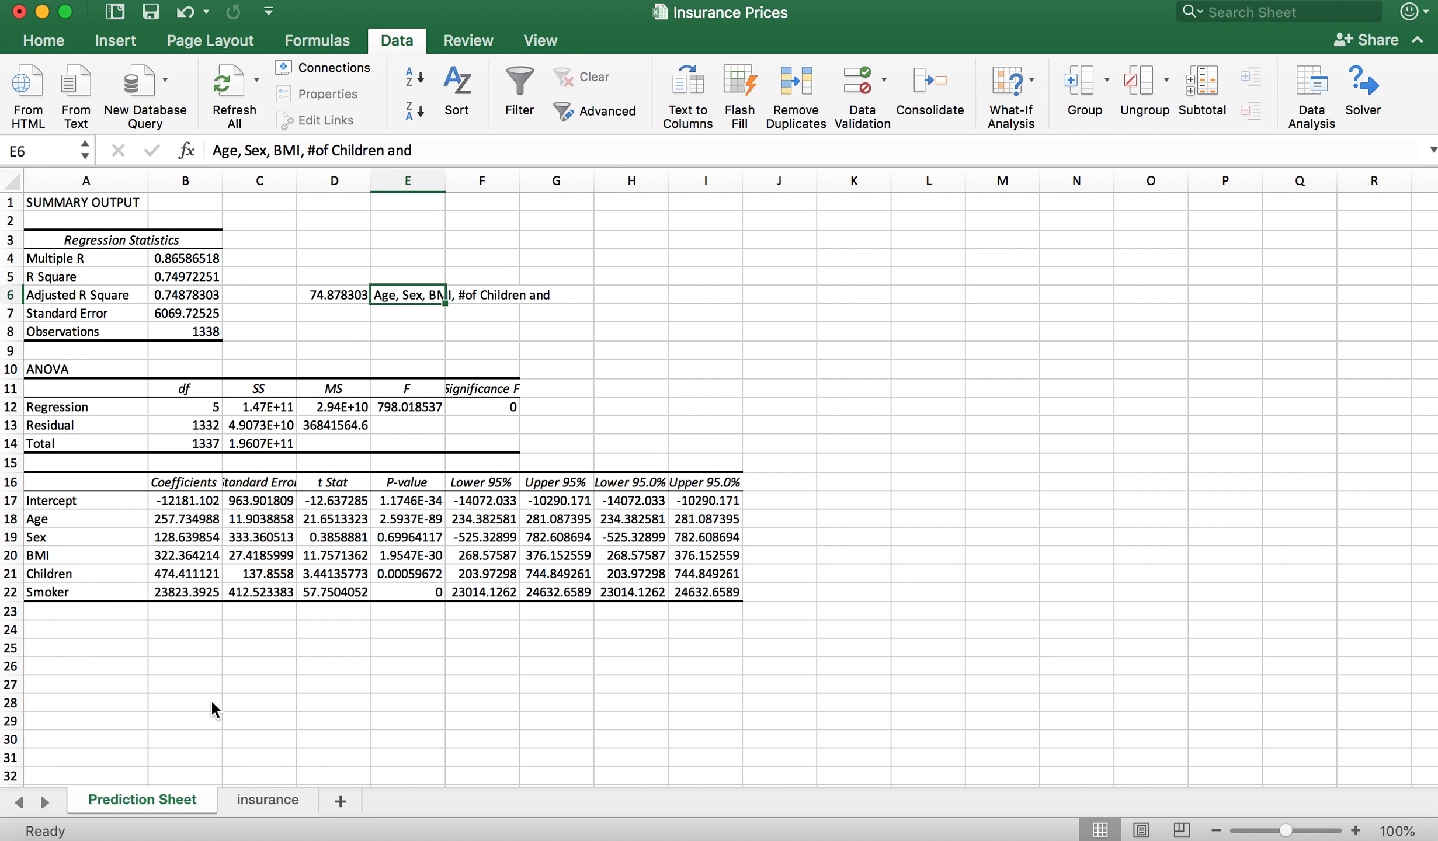
left_click(431, 147)
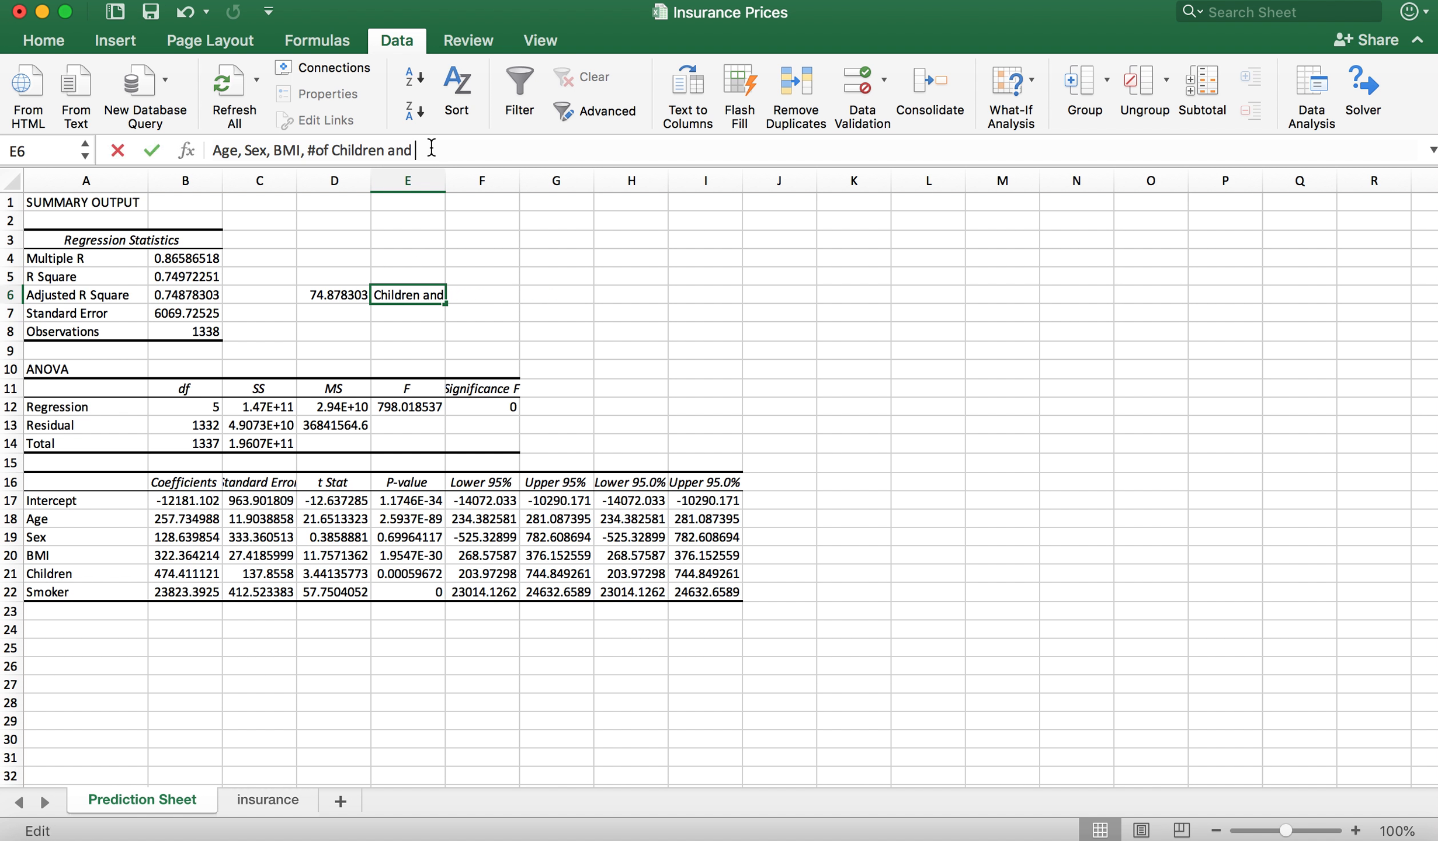
type("Smoker ")
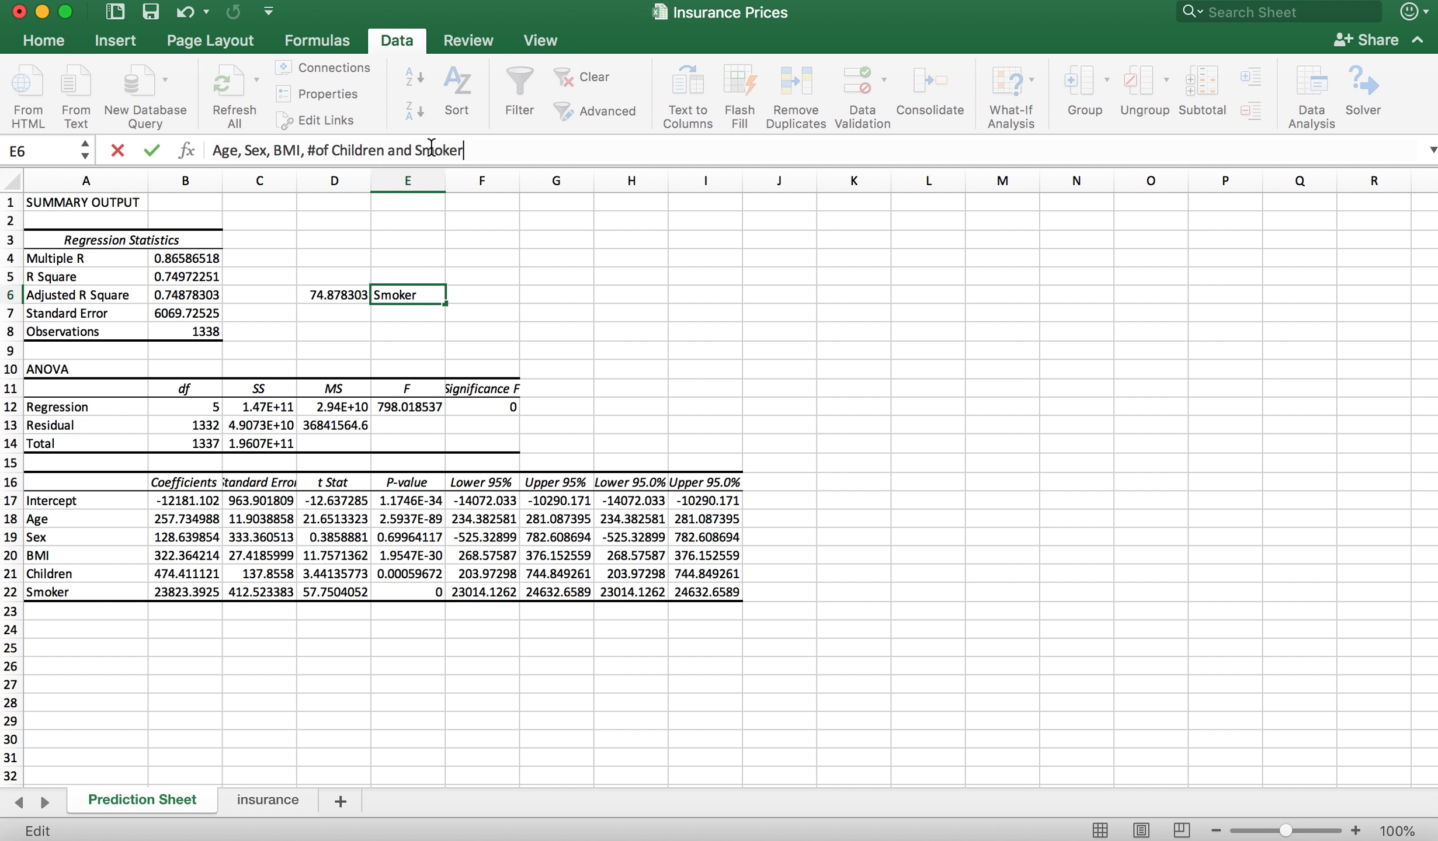
type("explins about")
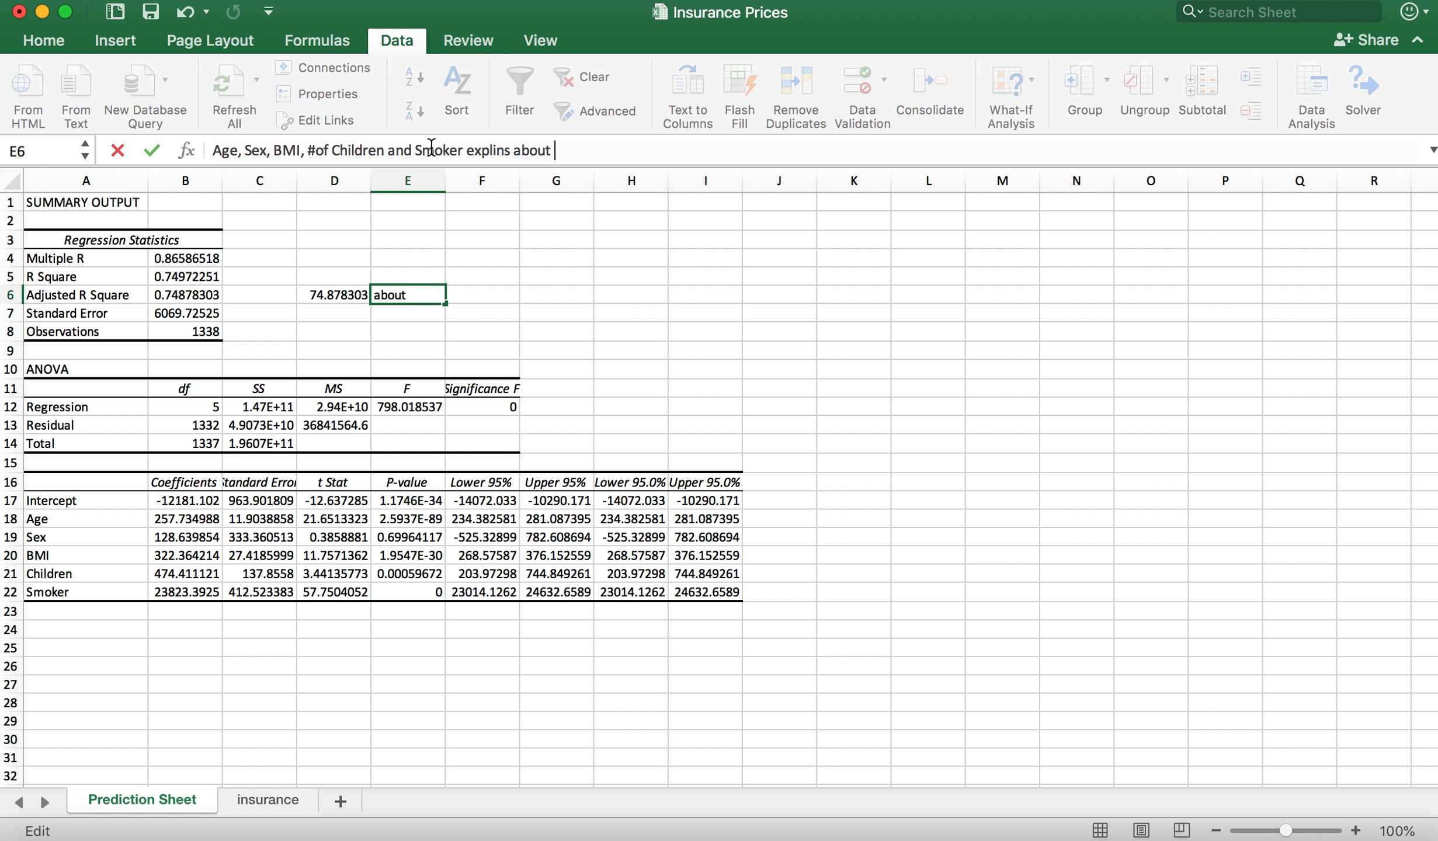
type(" 74.88% of the ")
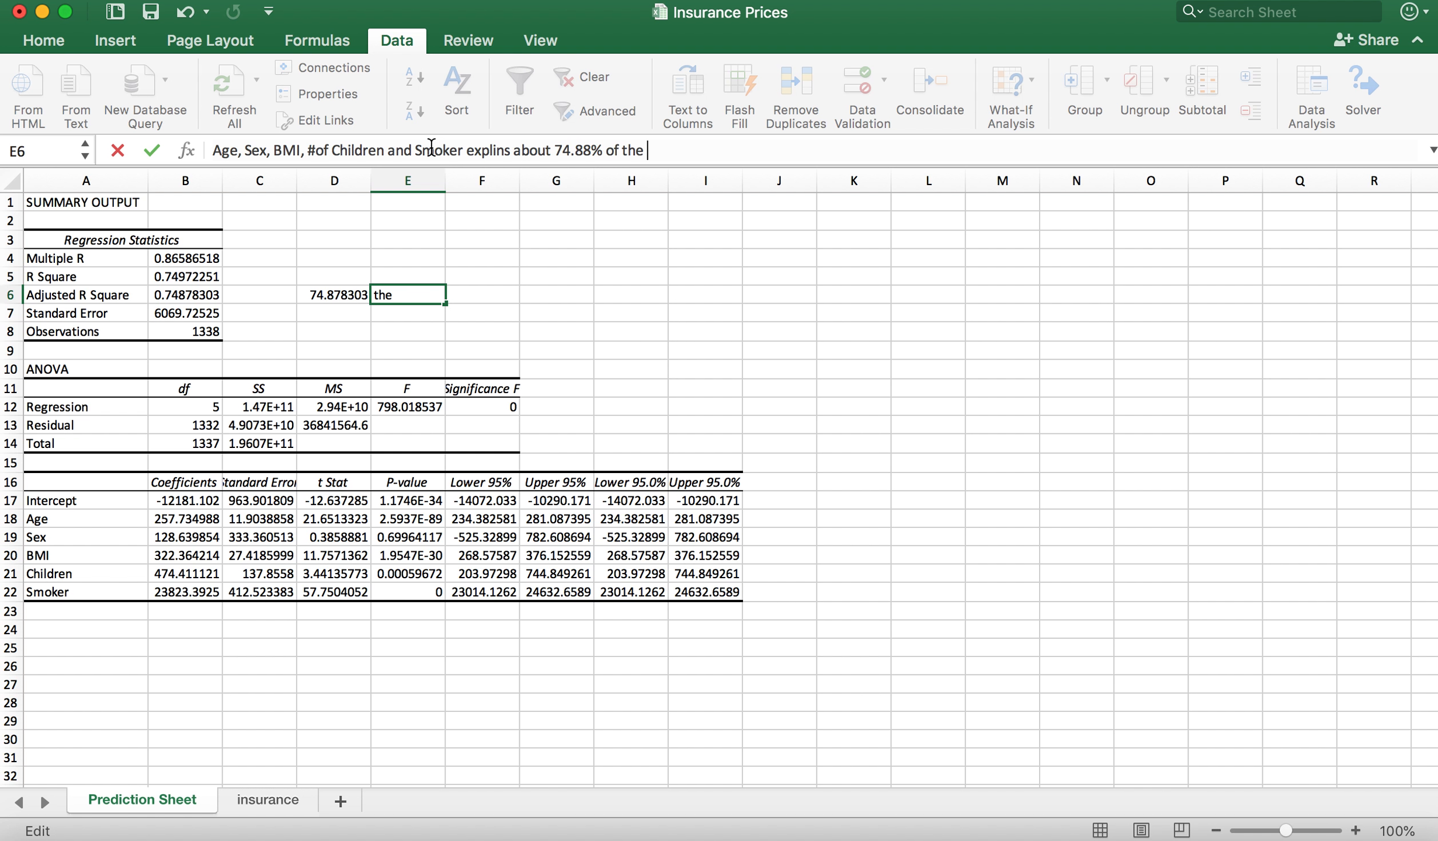
type("variancein the")
Step: Complete the E6 note with "explins about 74.88% of the variance in Insurance charges"
key("BackSpace")
key("BackSpace")
key("BackSpace")
key("BackSpace")
key("BackSpace")
key("BackSpace")
type("in Insuran")
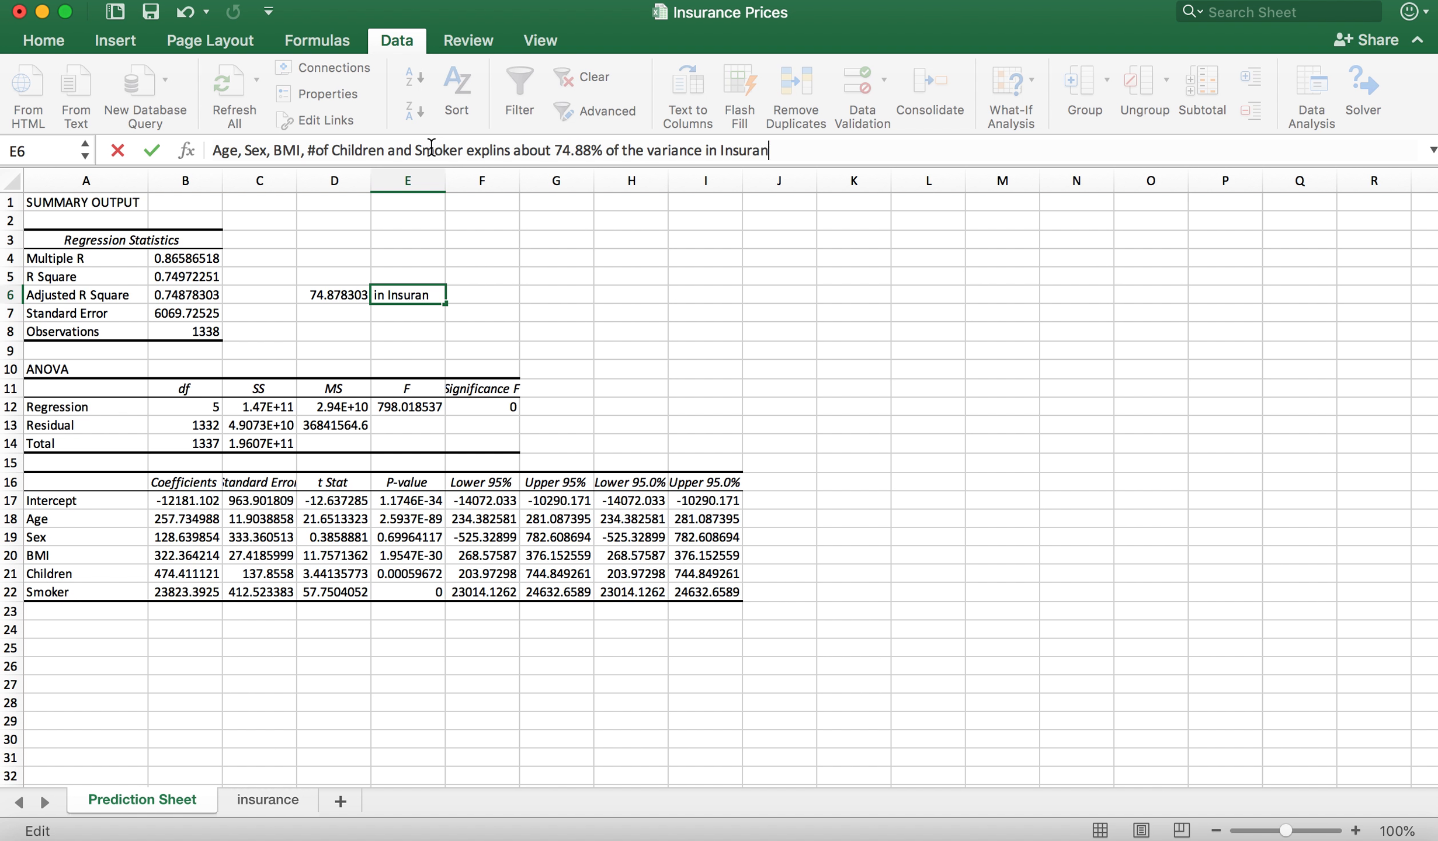
type("ce charges")
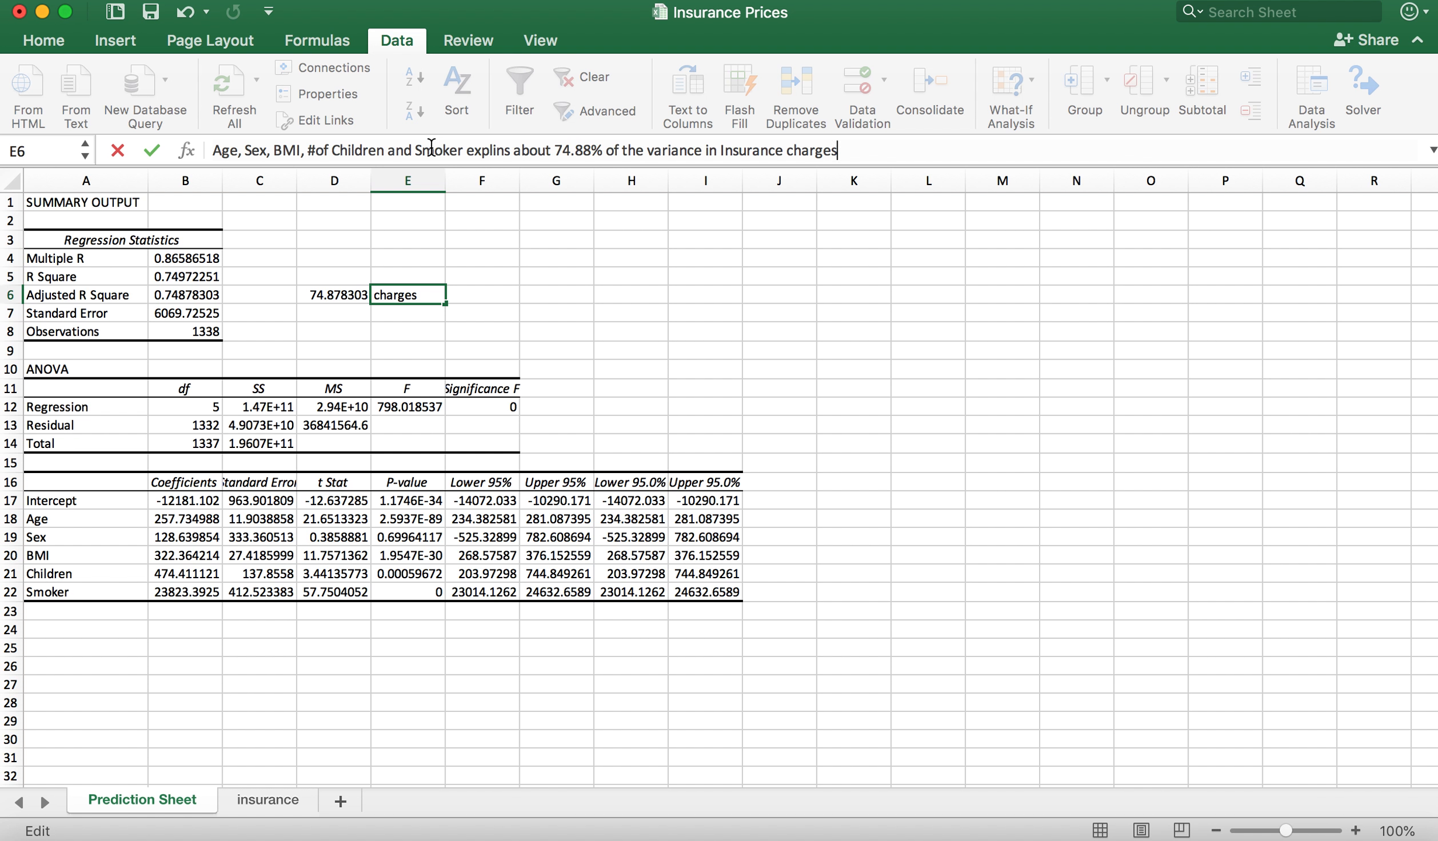
key("Return")
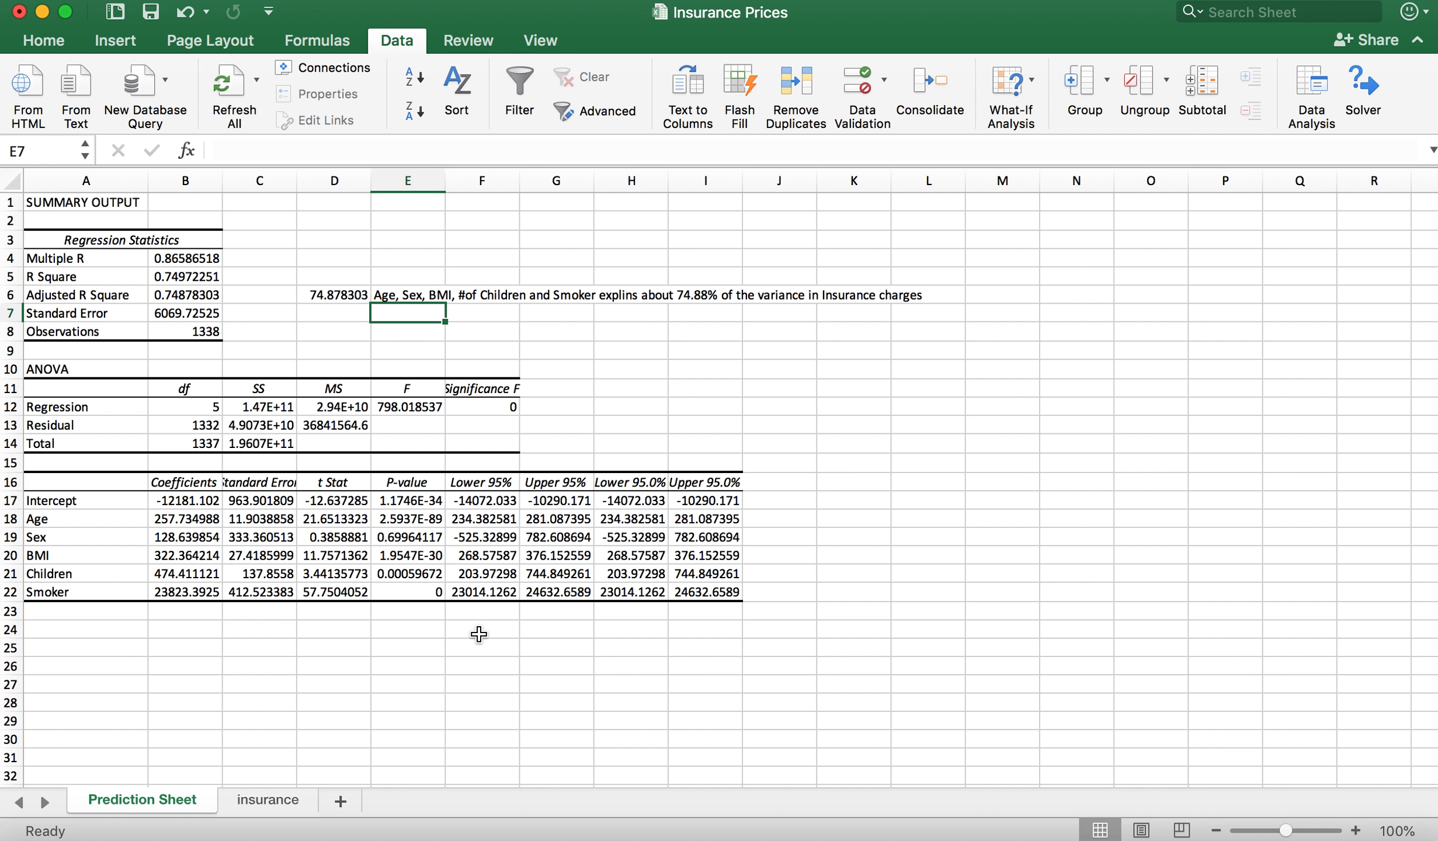
Step: Highlight the Adjusted R Square value in B6 with a light green theme fill
left_click(177, 332)
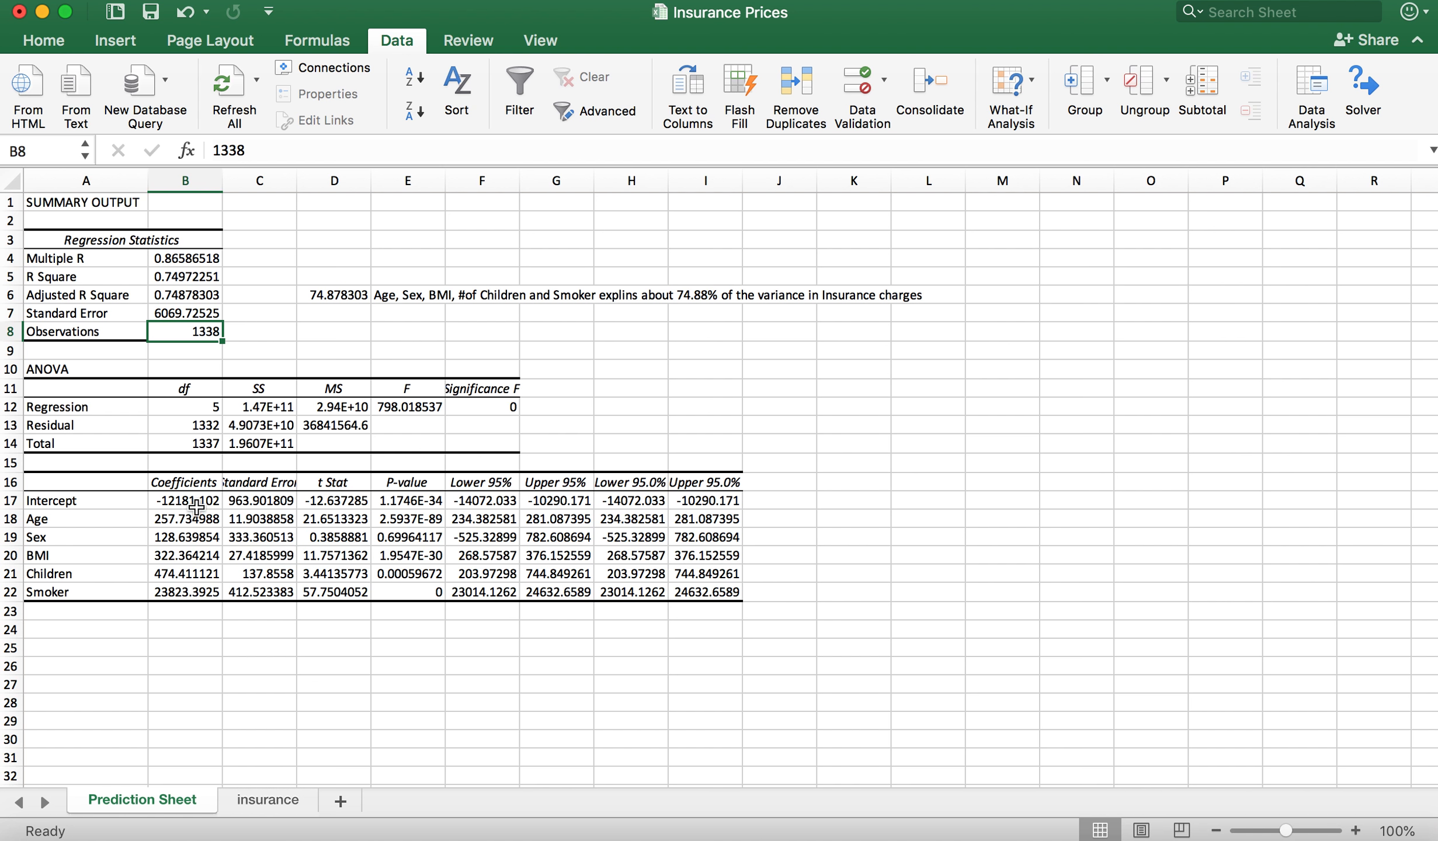
left_click(411, 483)
left_click_drag(411, 483, 411, 596)
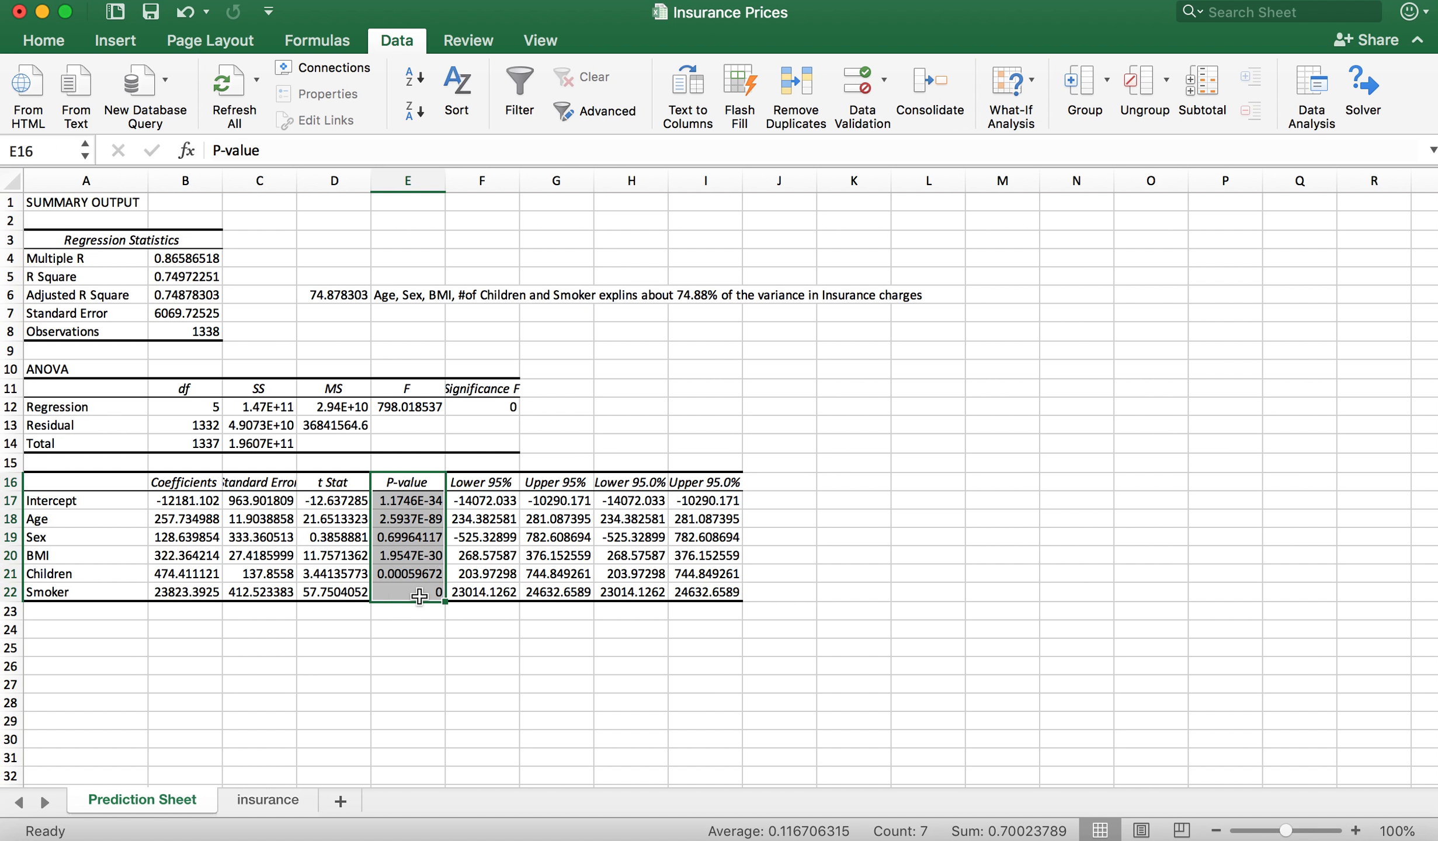
left_click(44, 51)
left_click(42, 43)
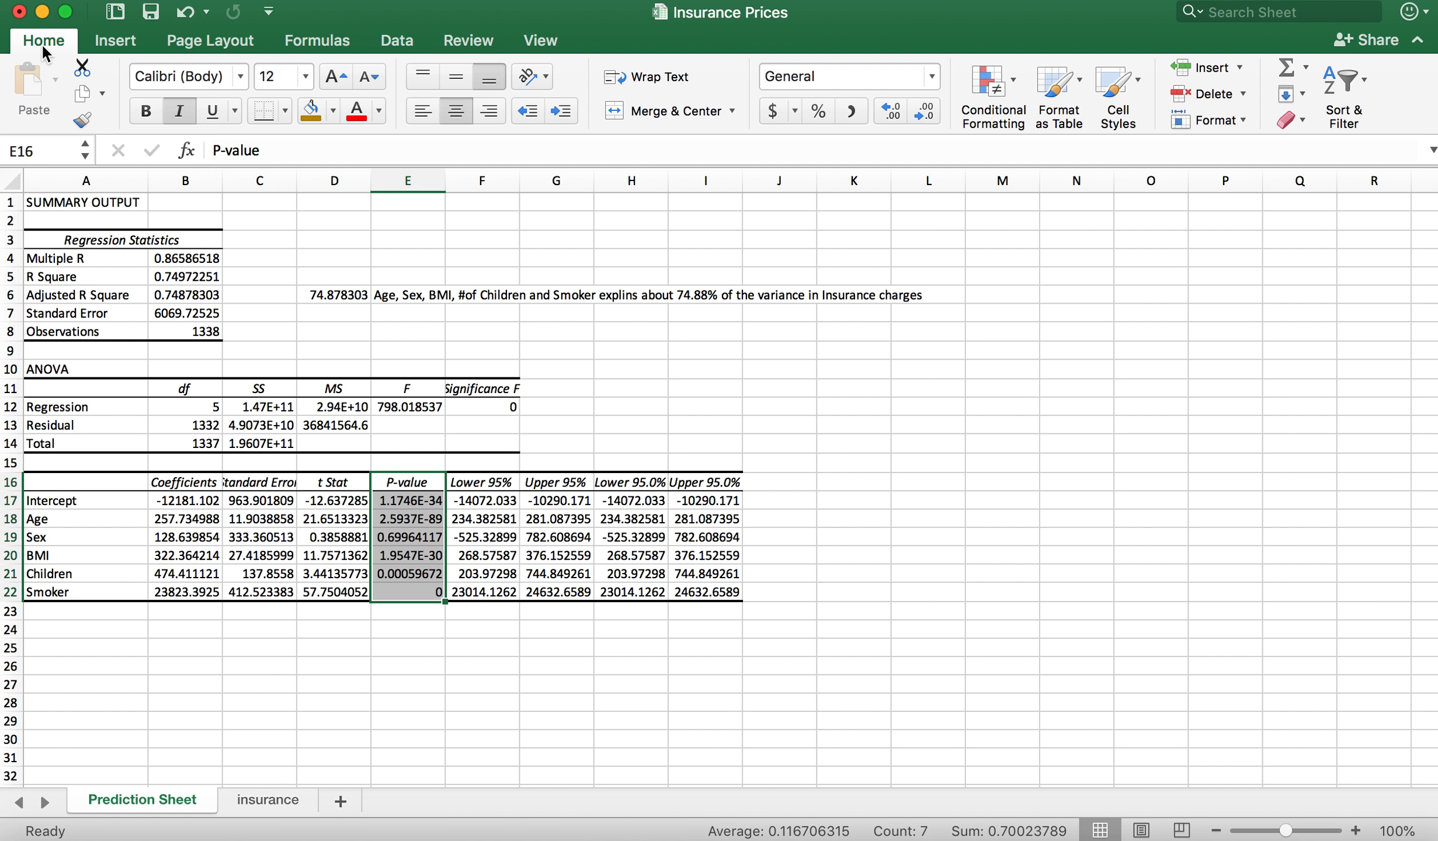
left_click(175, 300)
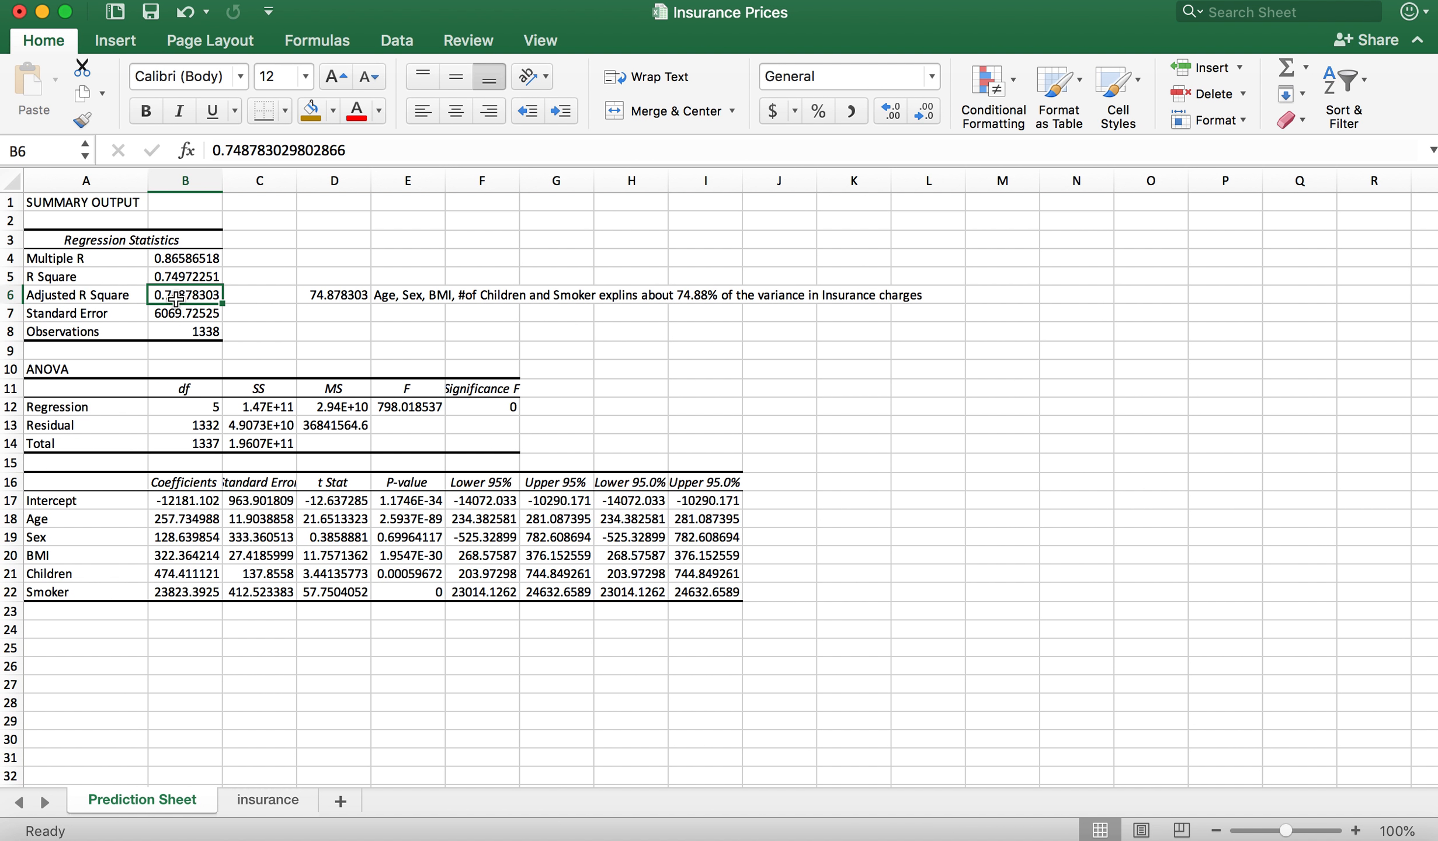
left_click(333, 111)
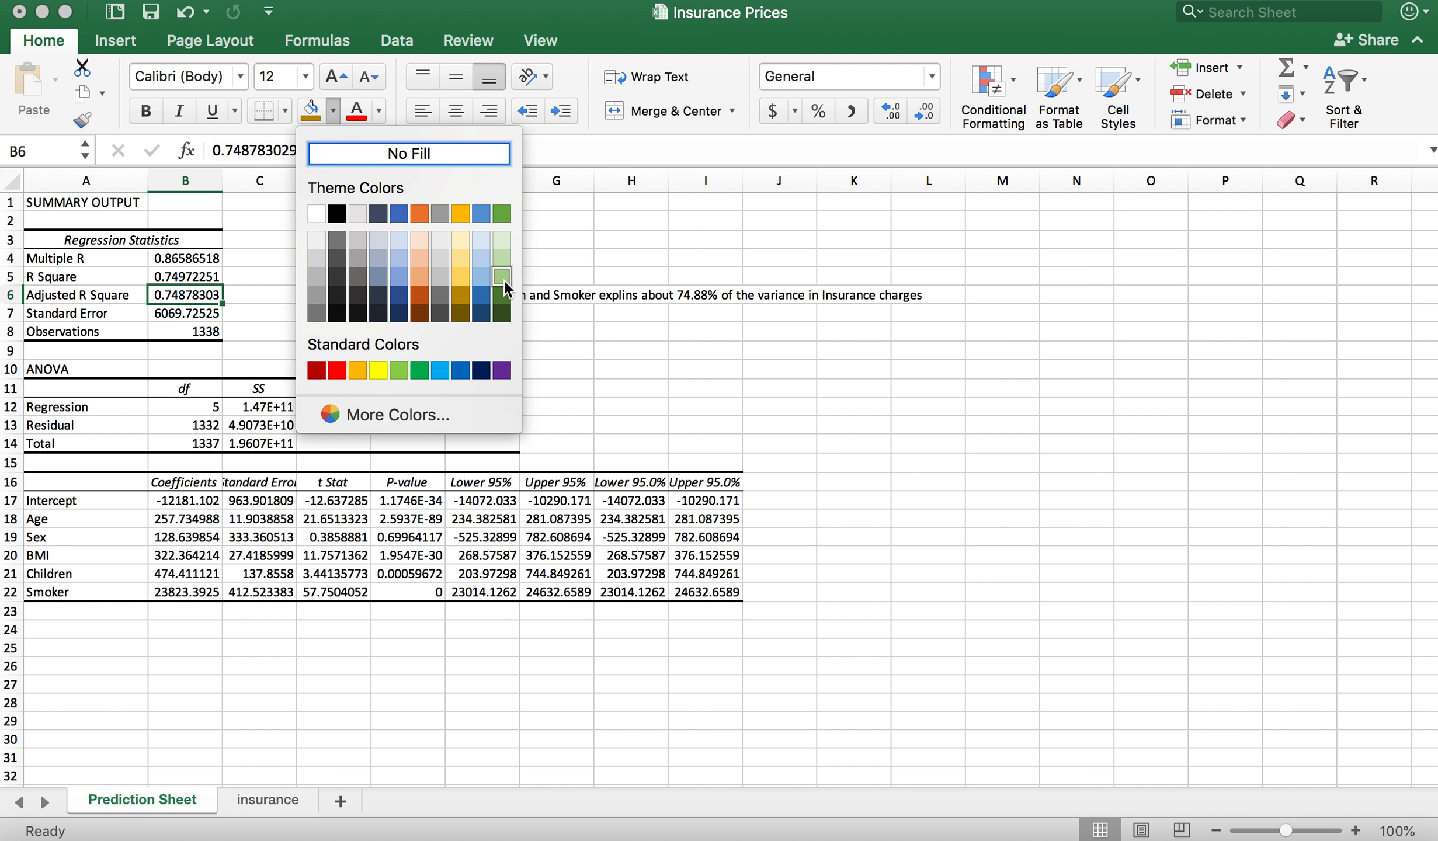
left_click(504, 274)
left_click(695, 419)
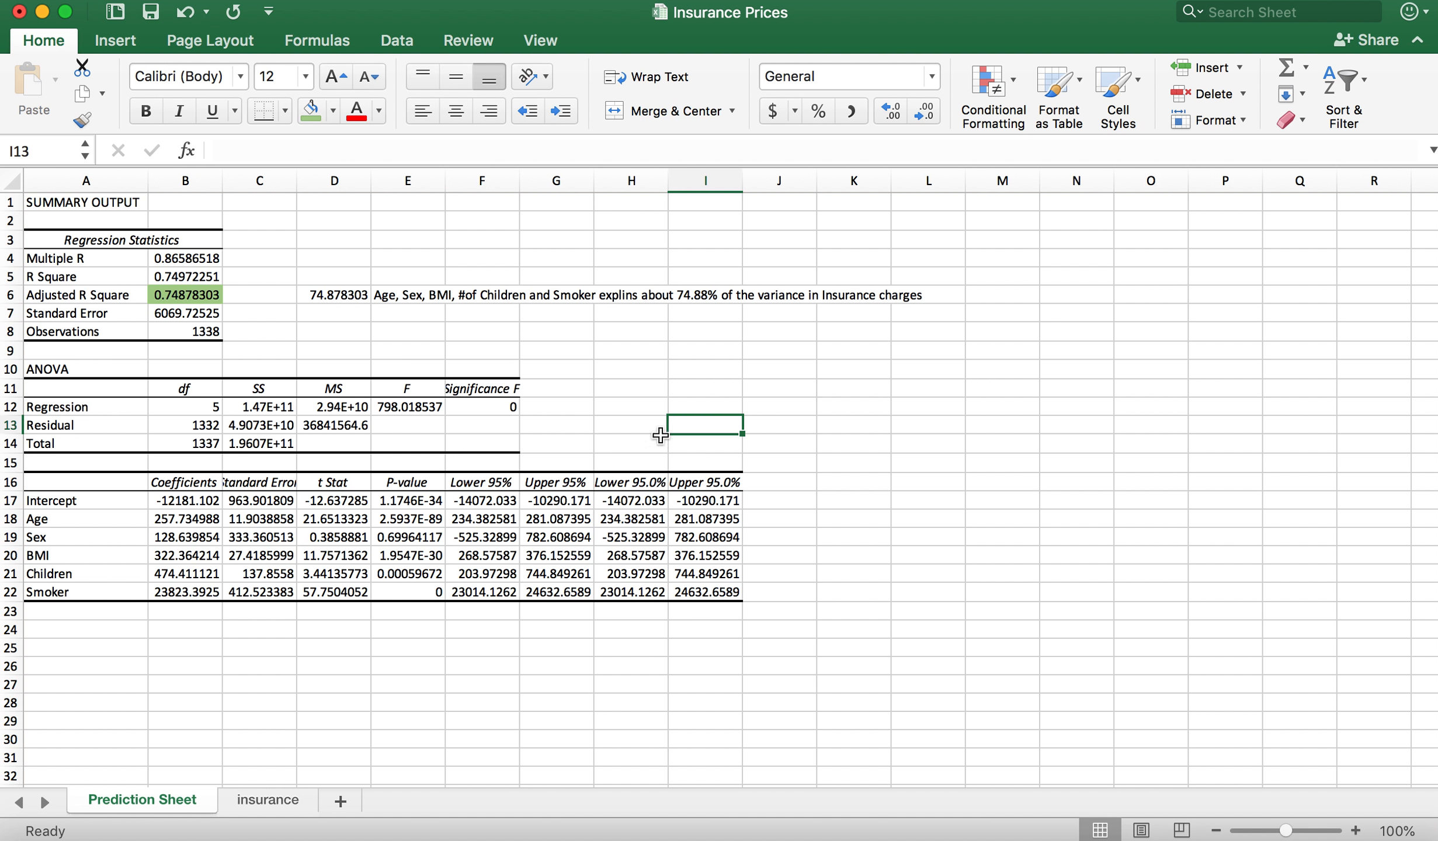
Step: Highlight the P-value column of the coefficients table, E16:E22, with a light blue theme fill
left_click_drag(409, 483, 408, 595)
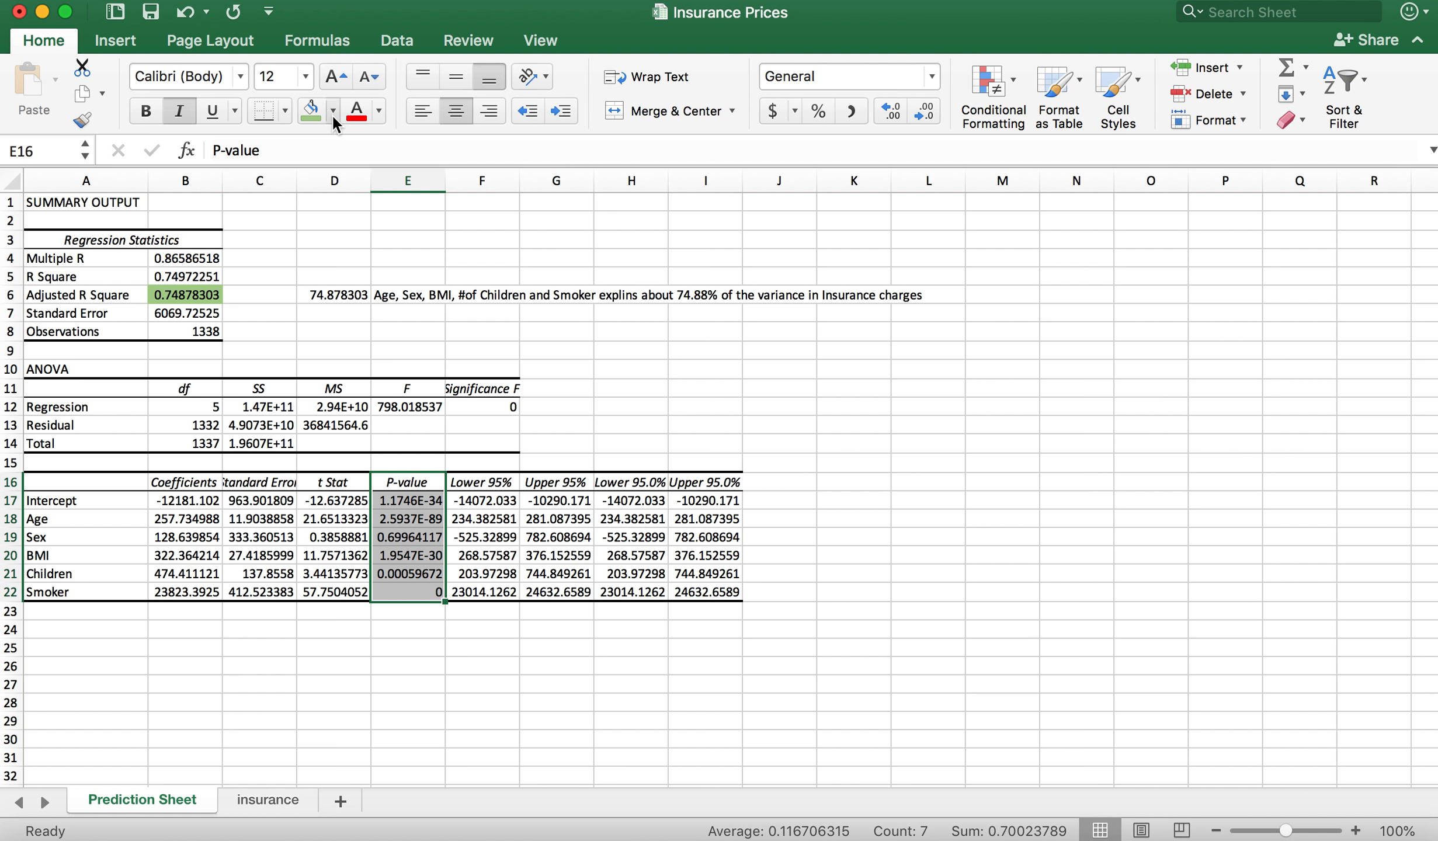
left_click(334, 111)
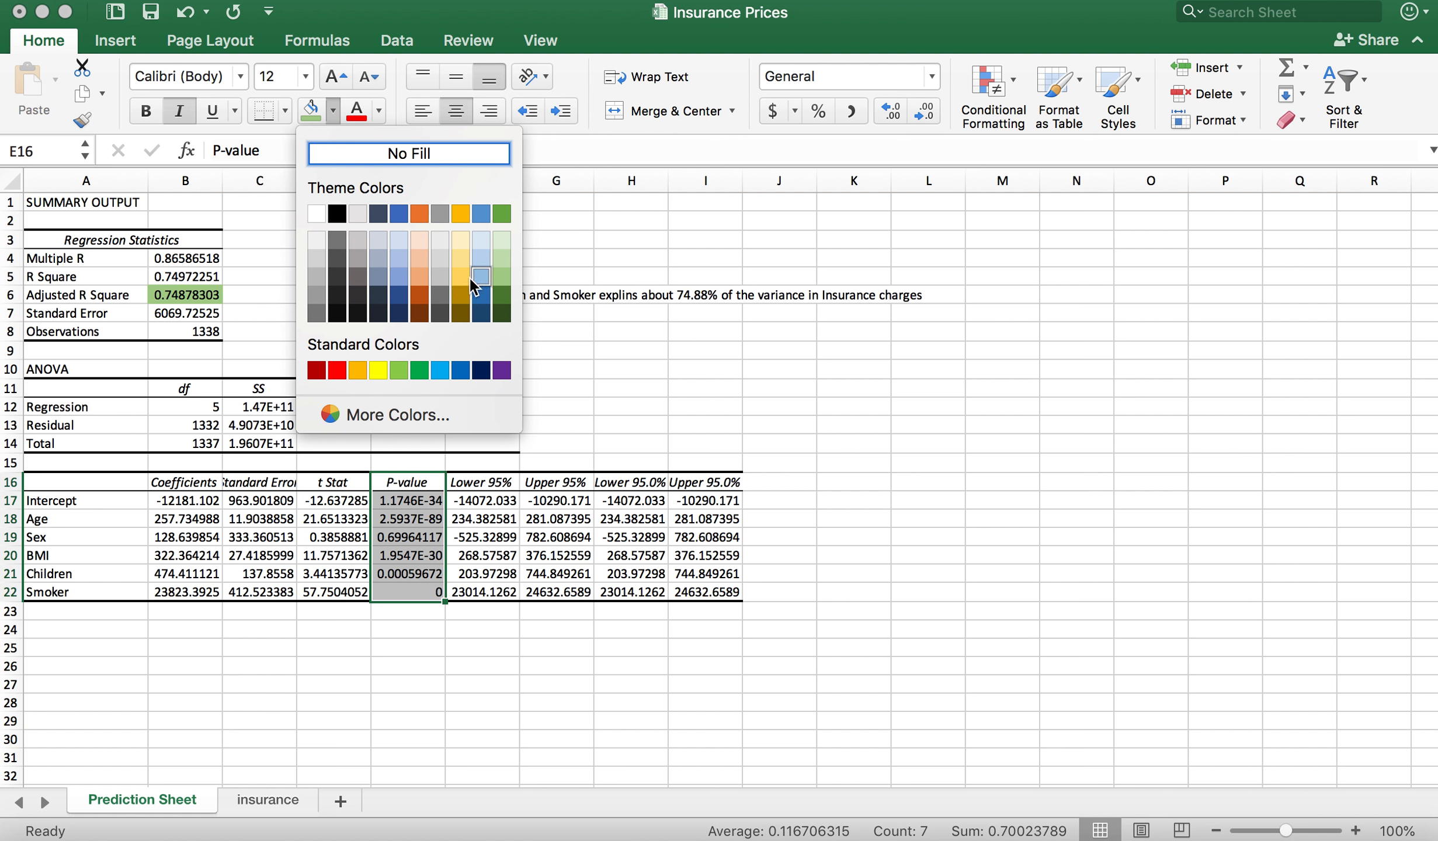
key("Escape")
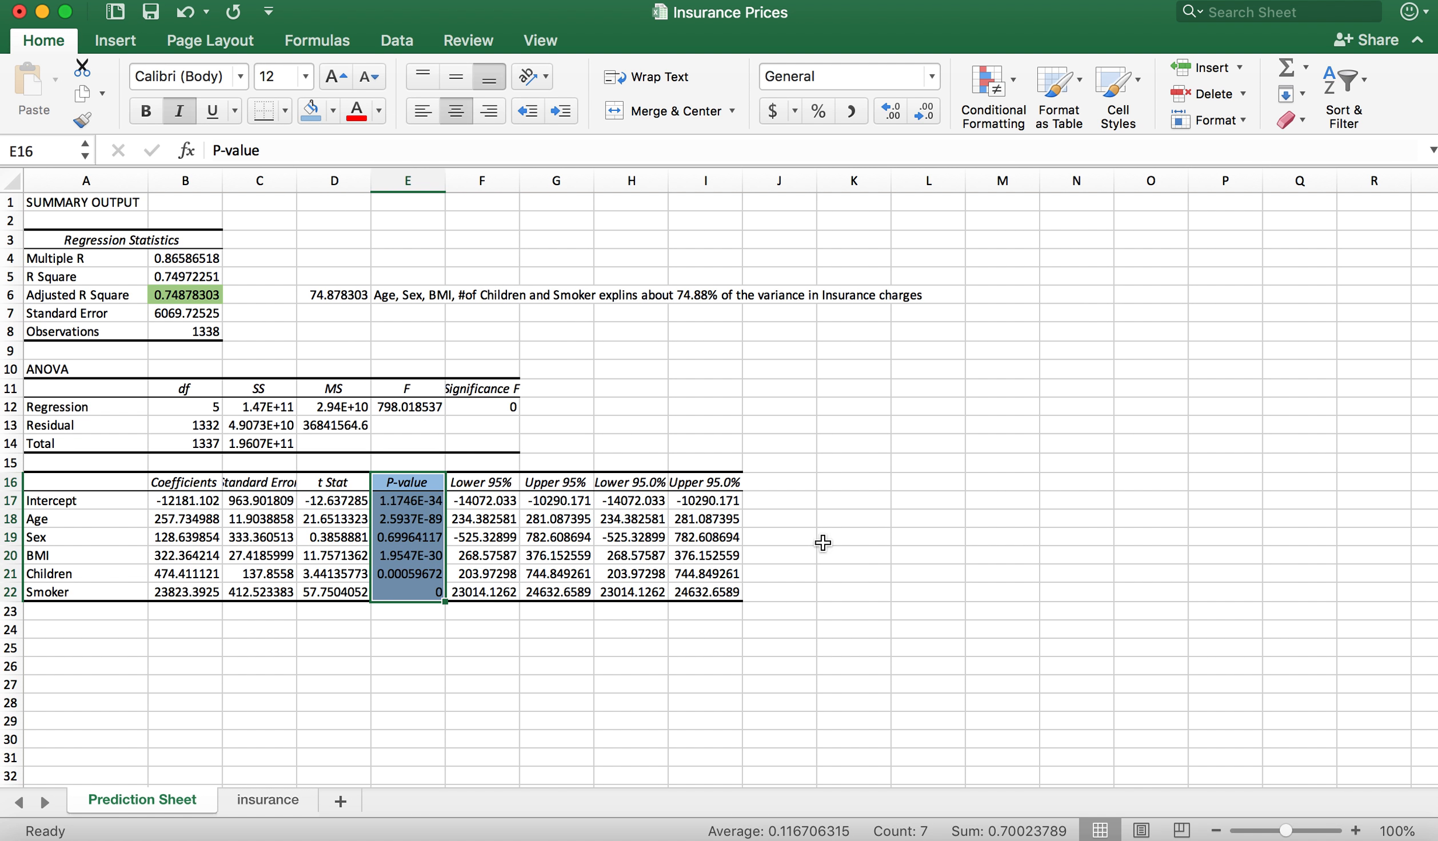
left_click(854, 611)
left_click(420, 632)
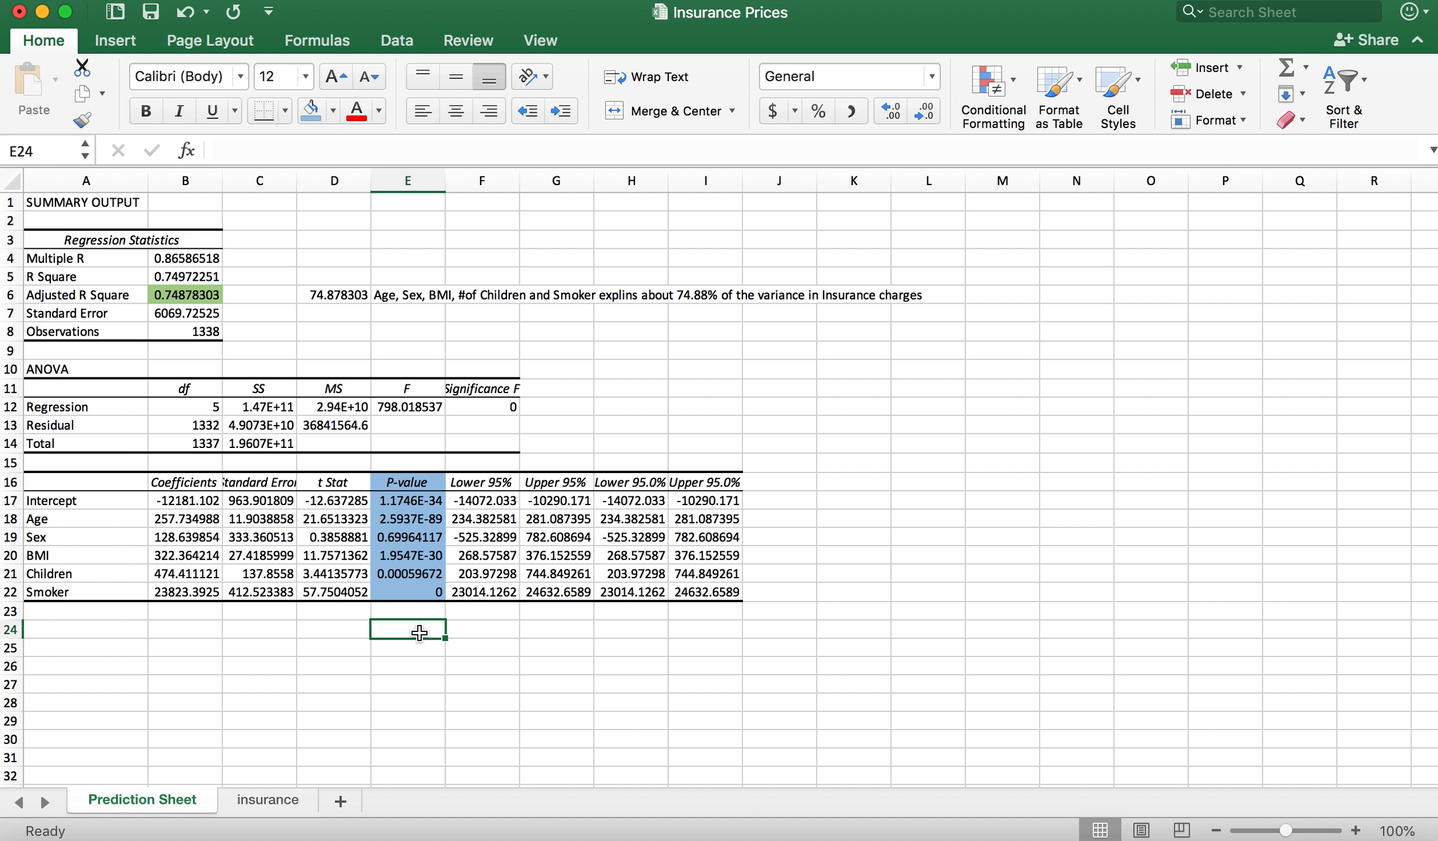
Step: Start an IF formula in J17 that tests whether the Intercept's P-value in E17 is less than 0.05
left_click(782, 497)
type("=")
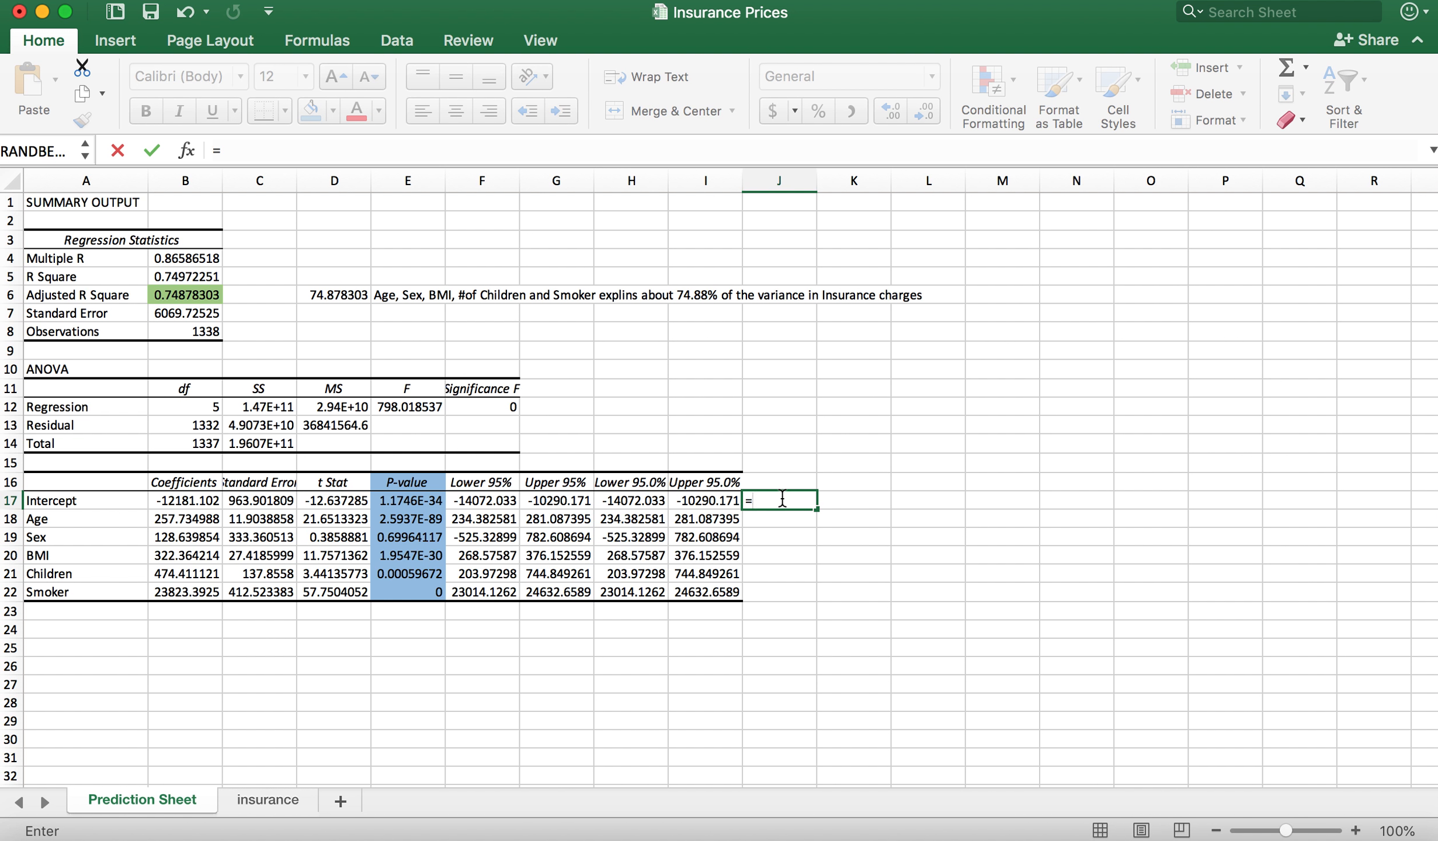
type("if")
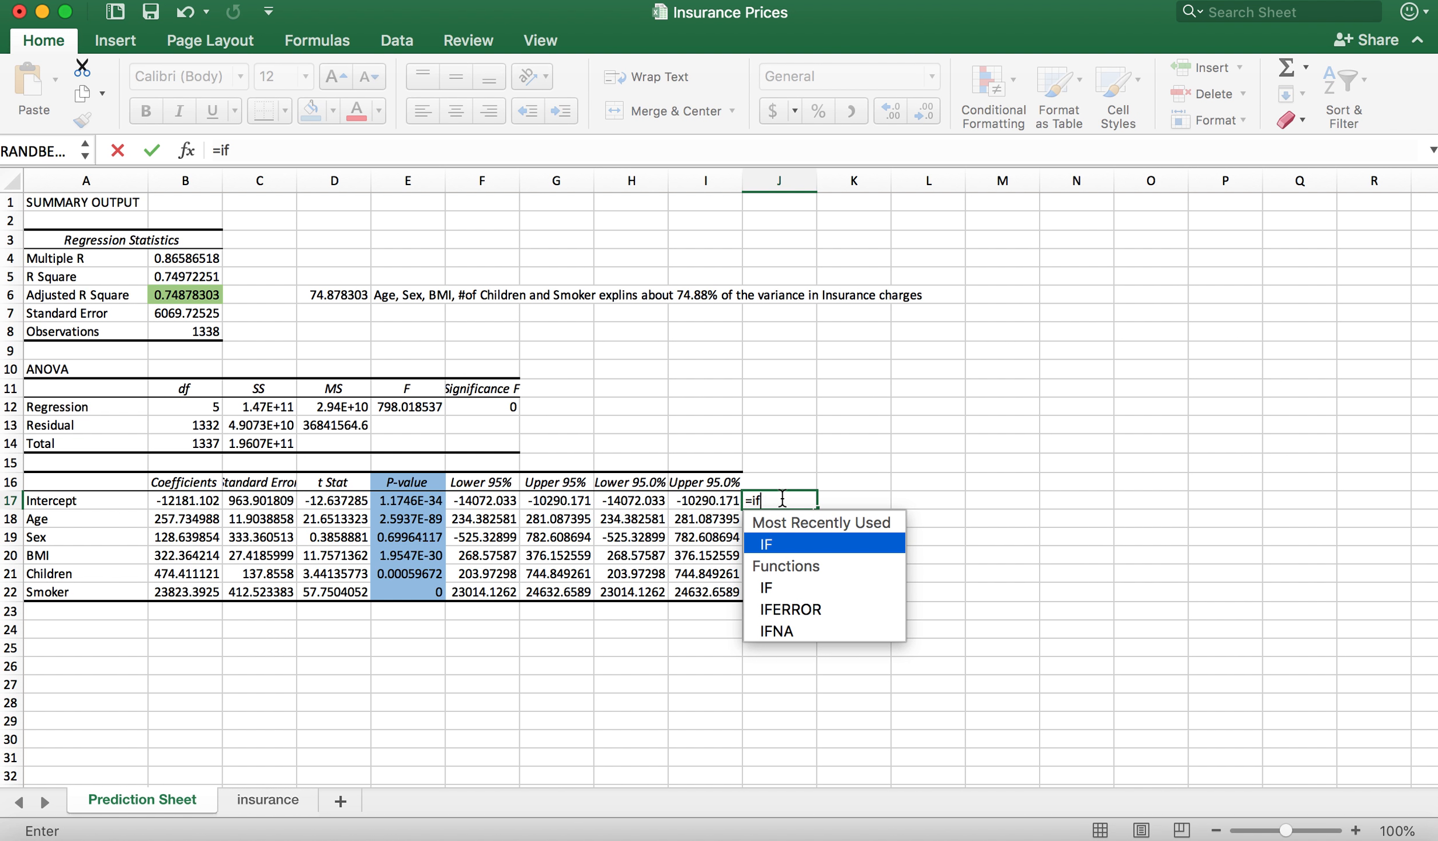
type("(")
left_click(401, 502)
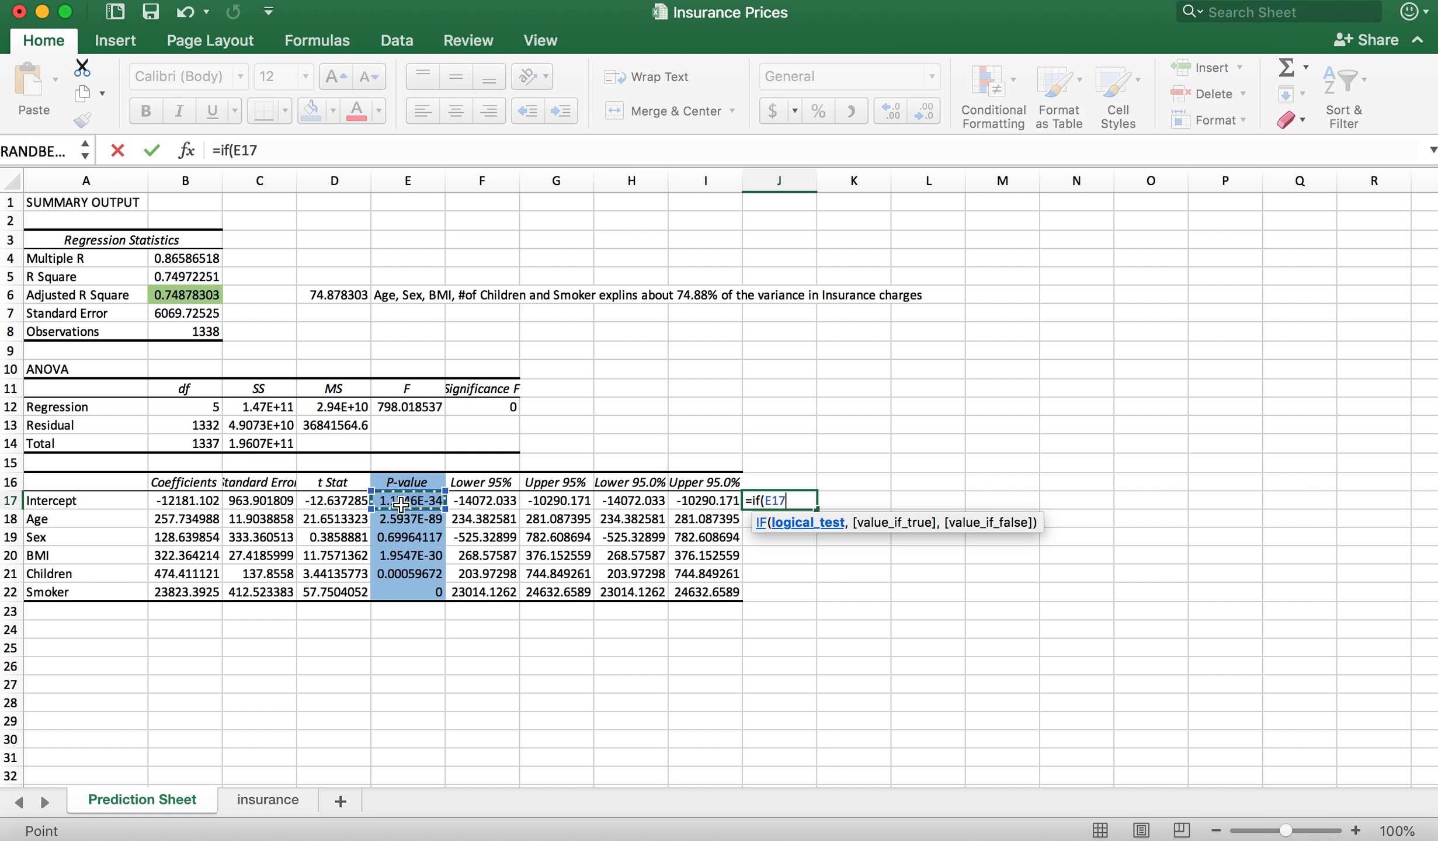
type("<0.05")
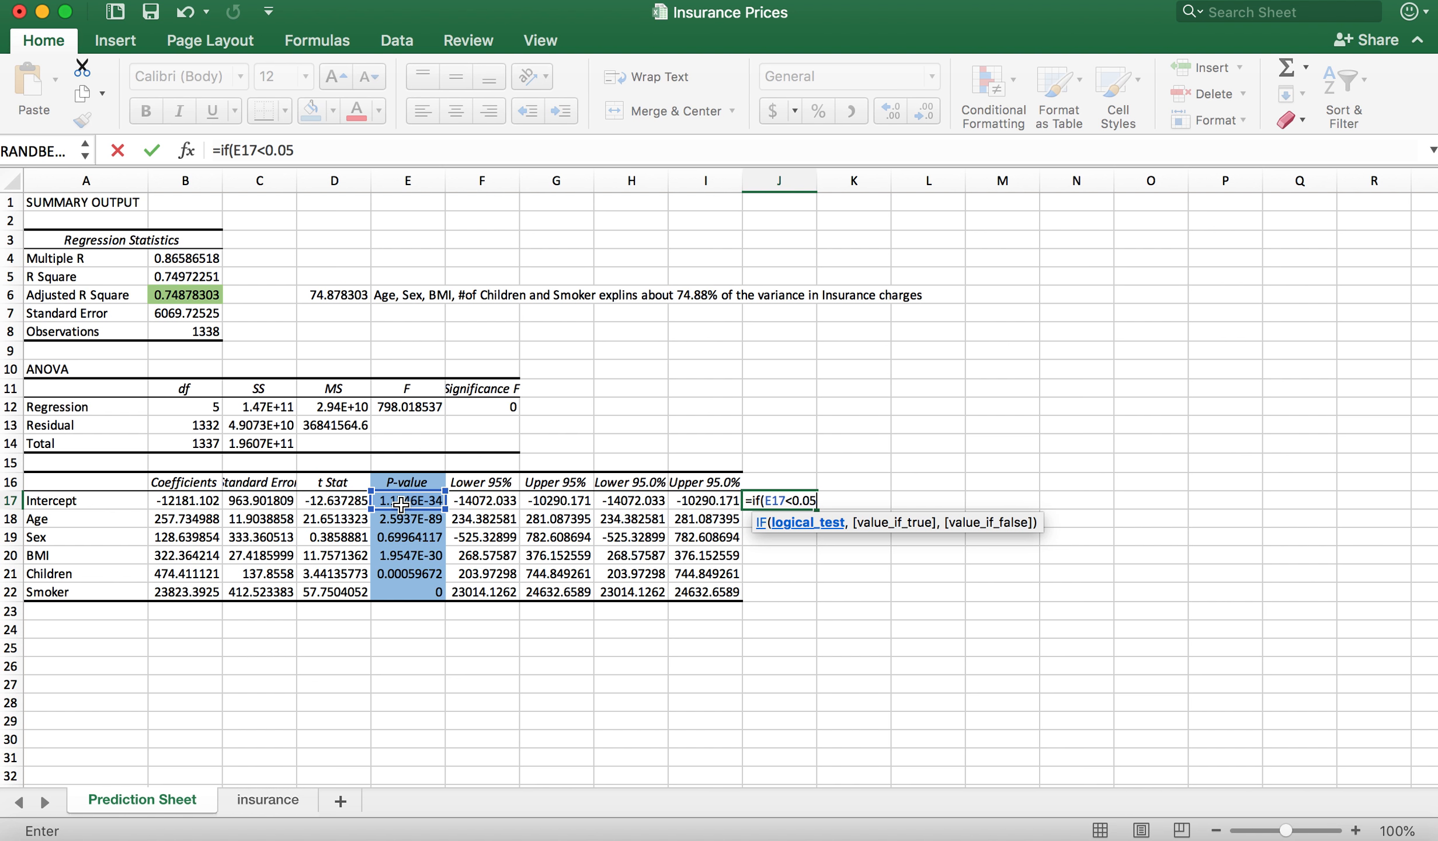
type(",o")
key("BackSpace")
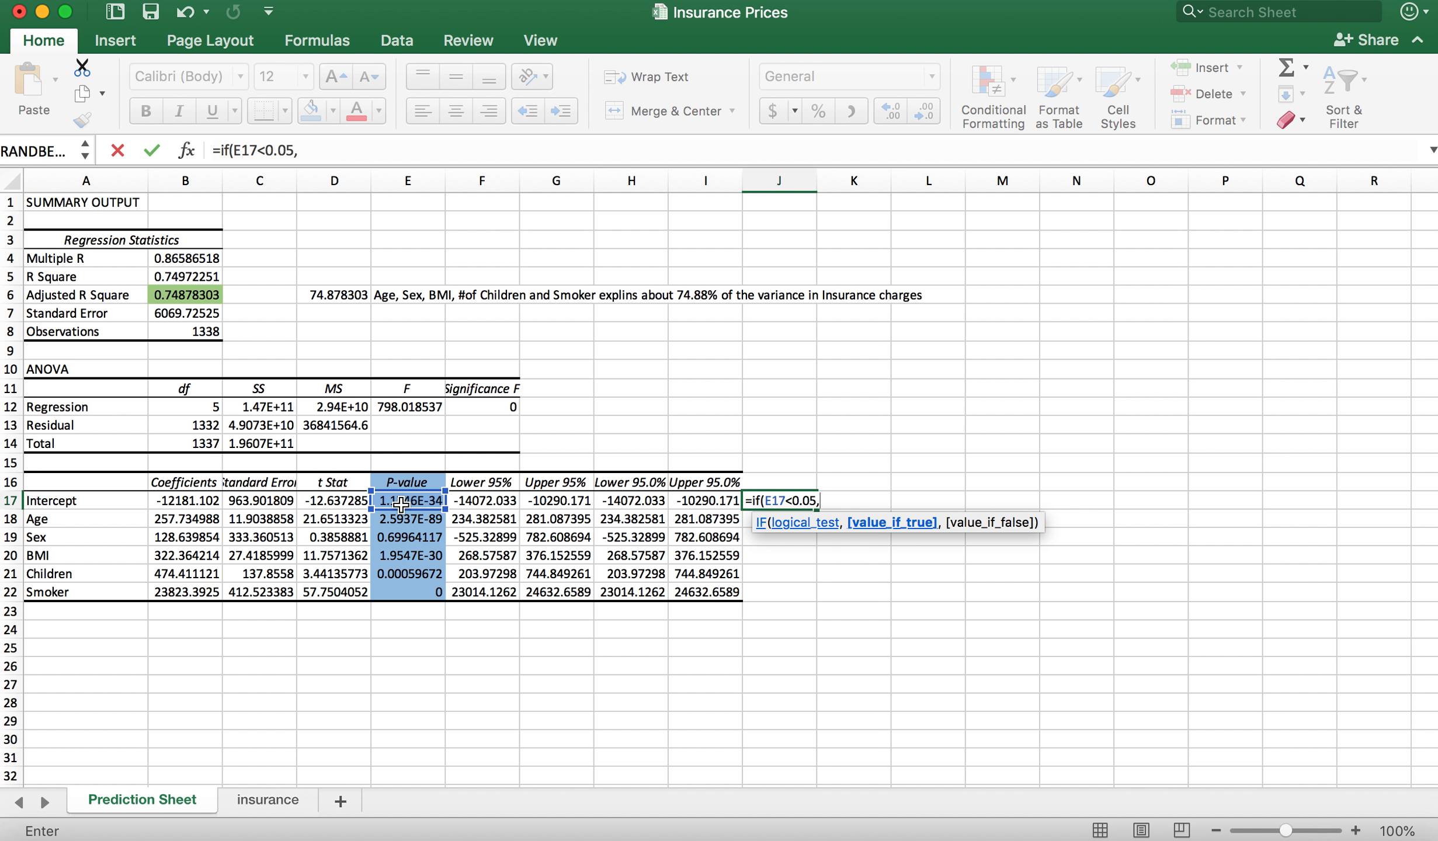
Step: Make the IF formula return "significant" when the test is true and "Not significant" when it is false
type("\"significant\"")
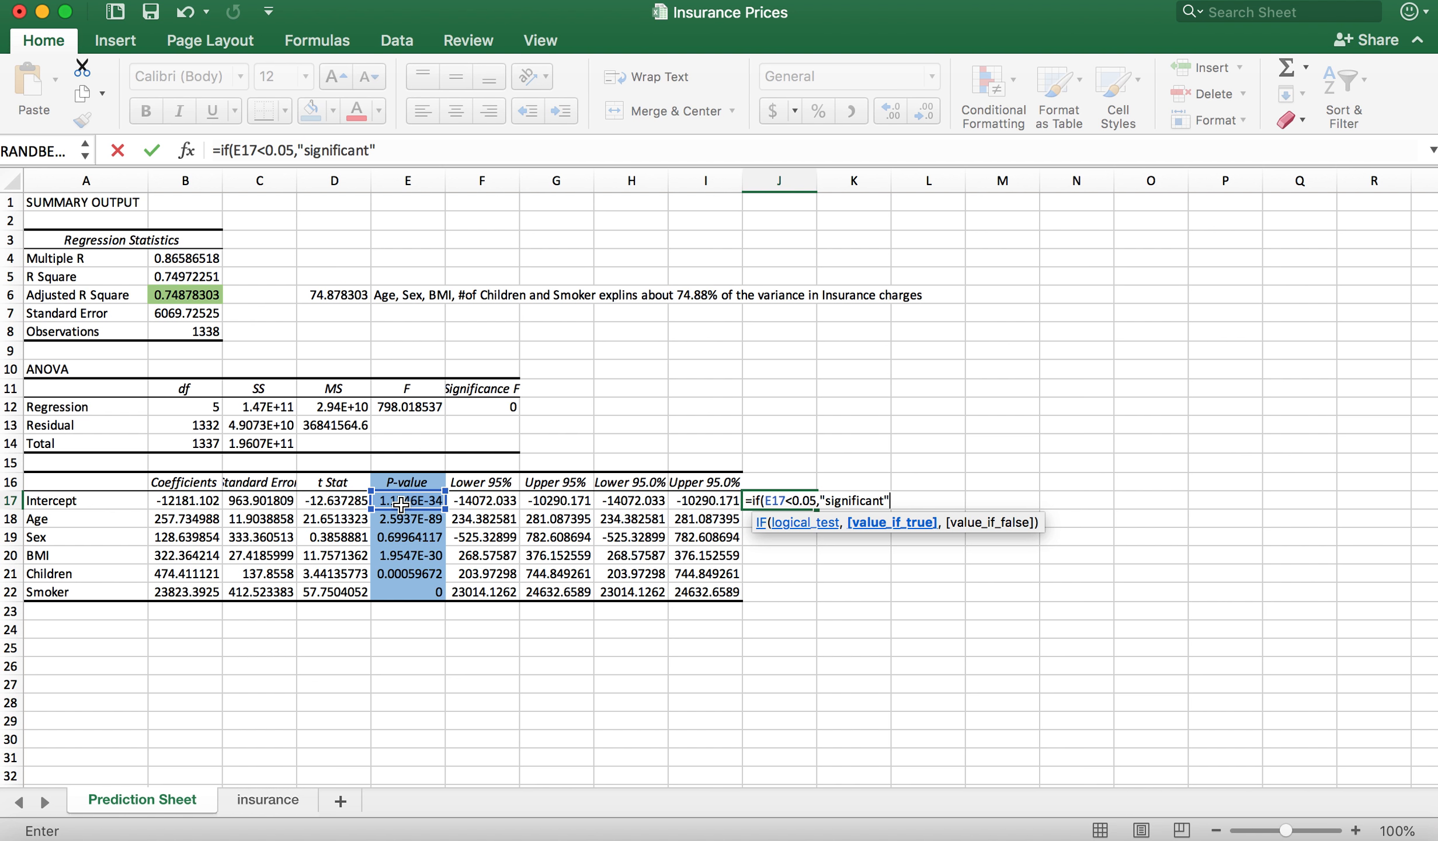
type(")")
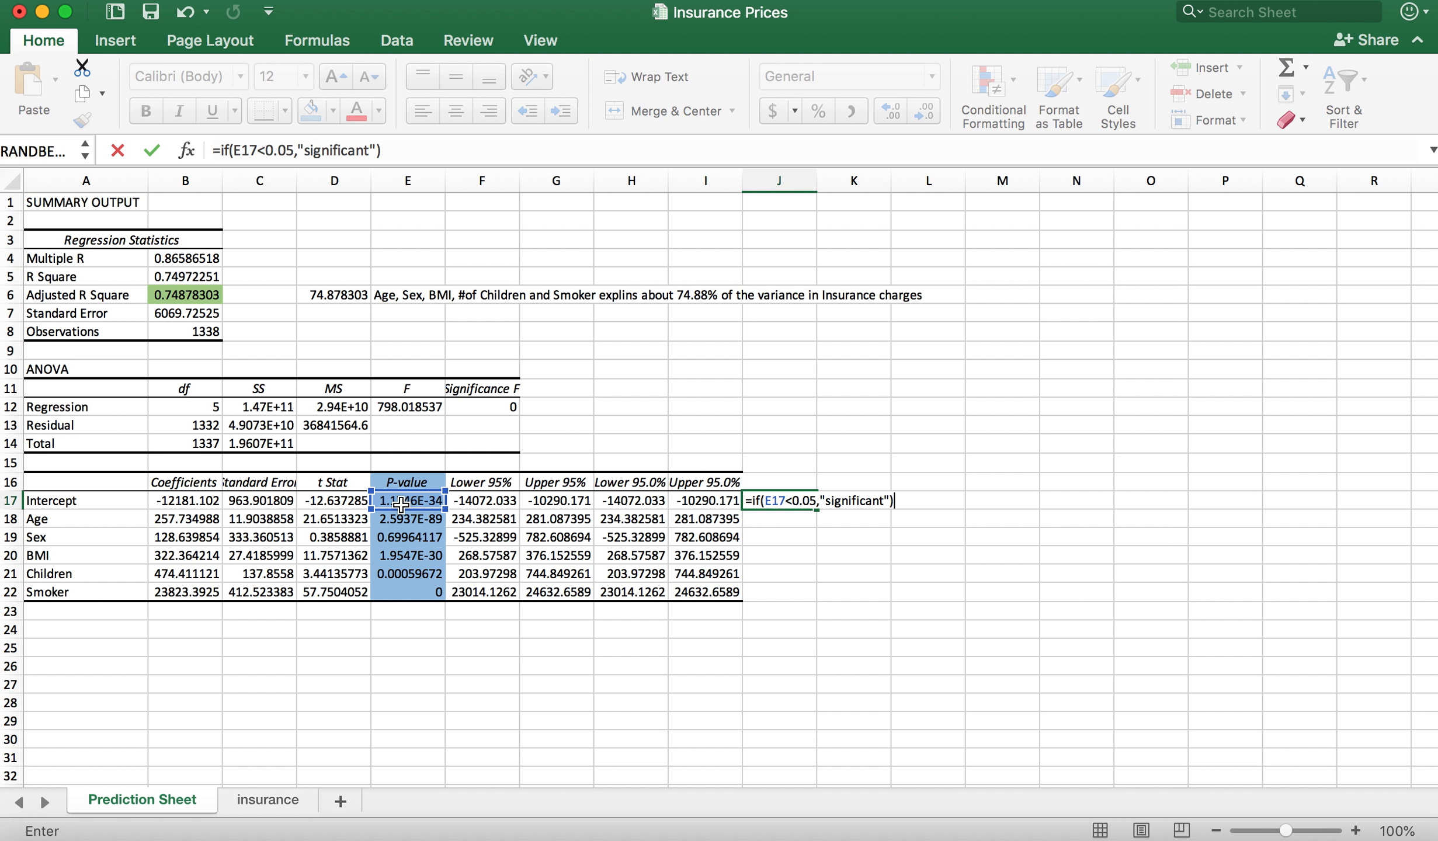
key("BackSpace")
type(", ")
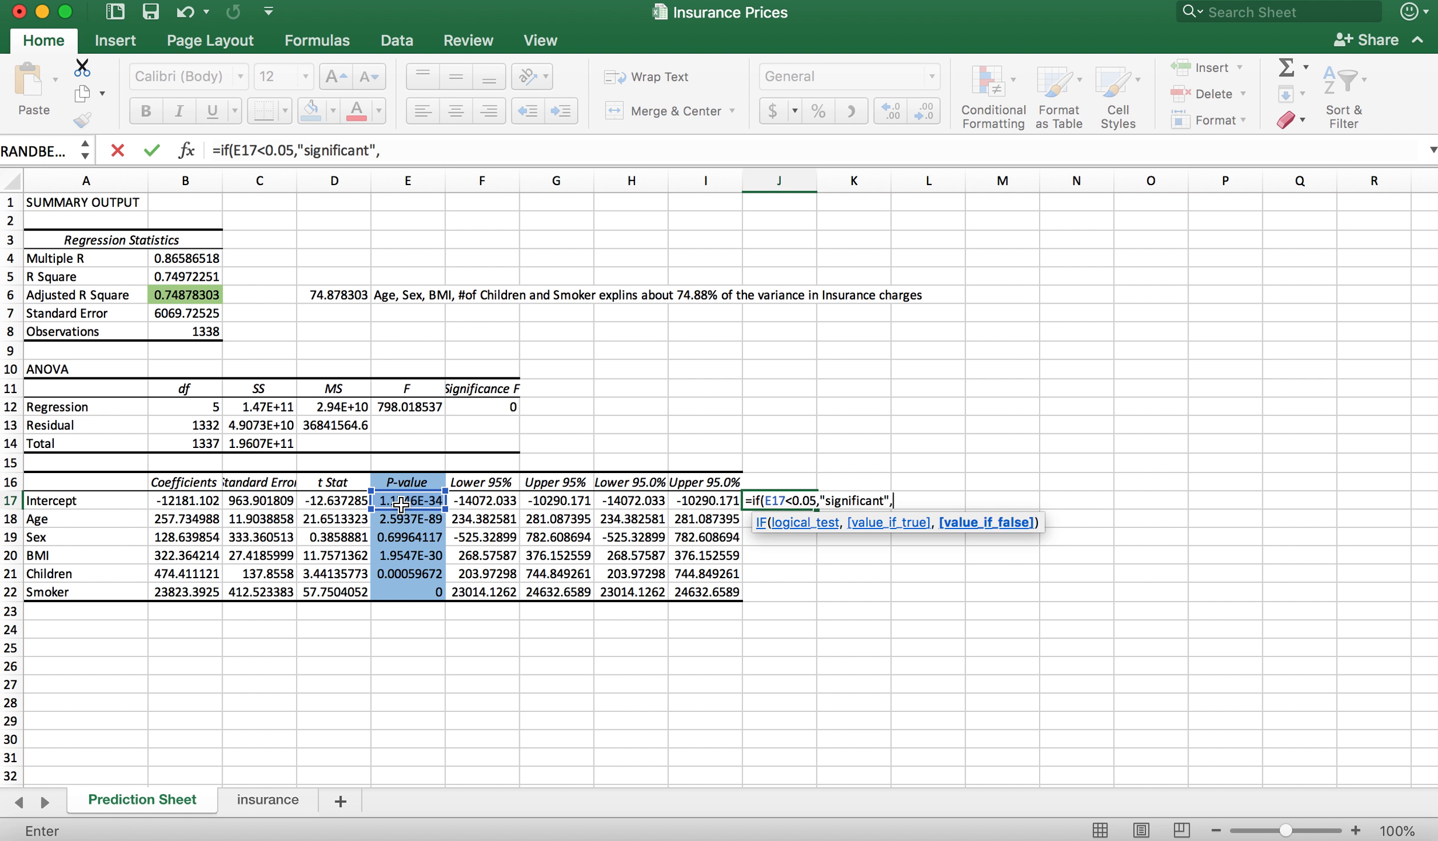
type("\"Not significant")
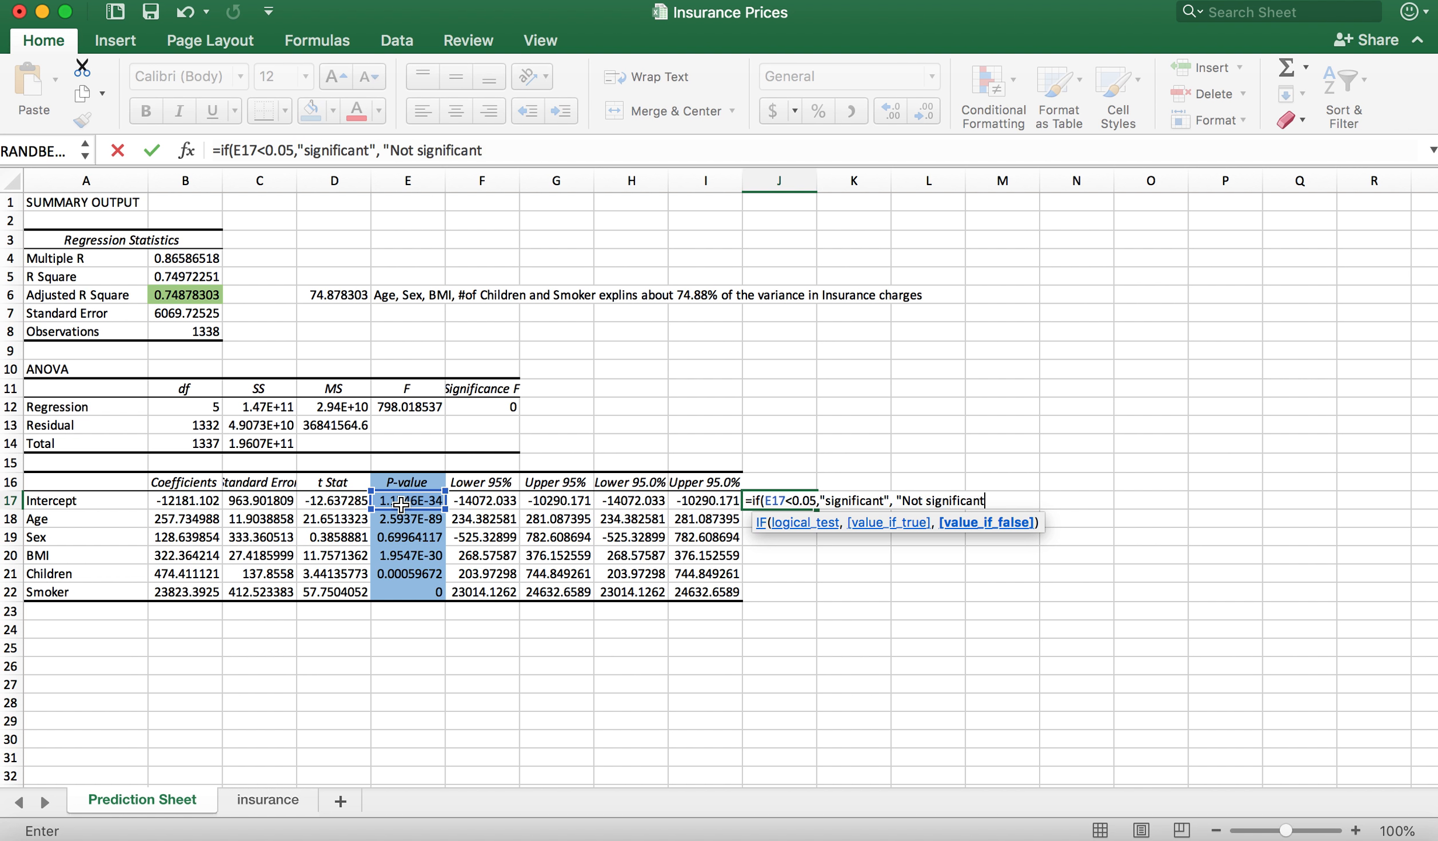
type("\")")
Step: Capitalise the true result as "Significant" and enter the finished formula in J17
left_click(306, 151)
key("Right")
key("BackSpace")
type("S")
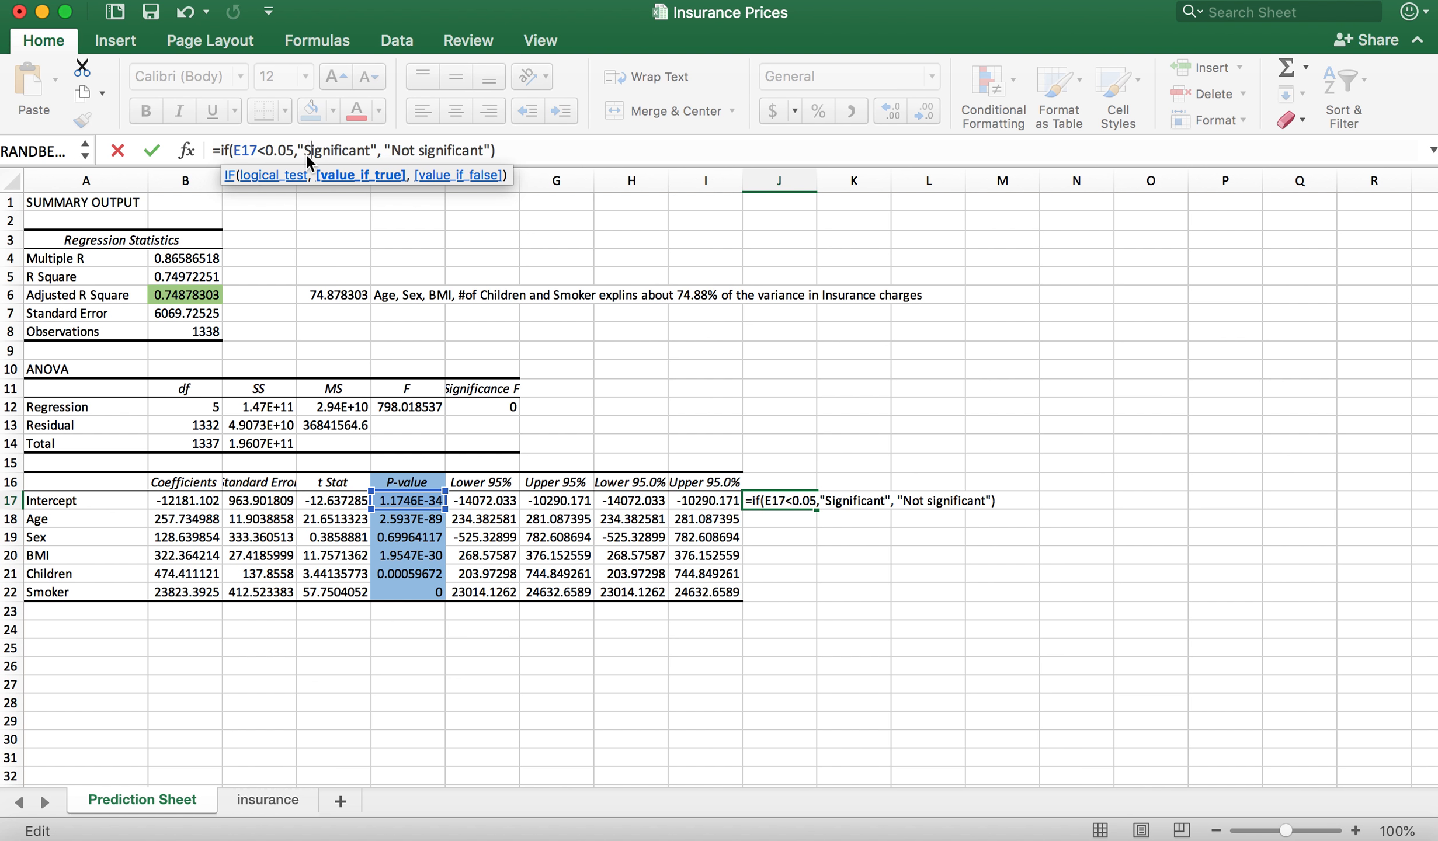
key("Return")
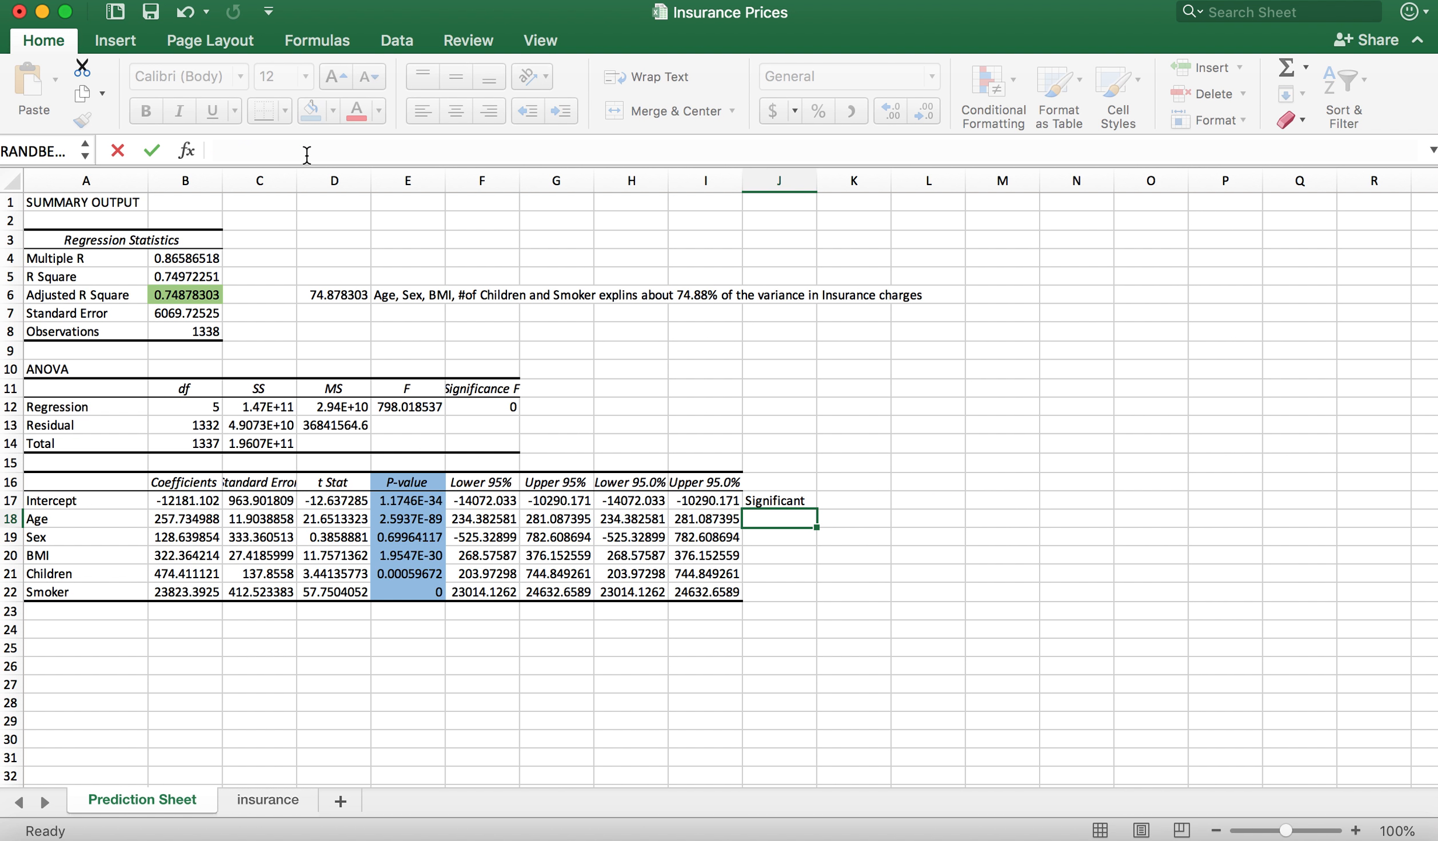
Step: Copy the IF significance formula from J17 down through J22 and check the flag for the Sex predictor
left_click(801, 498)
left_click_drag(821, 511, 822, 593)
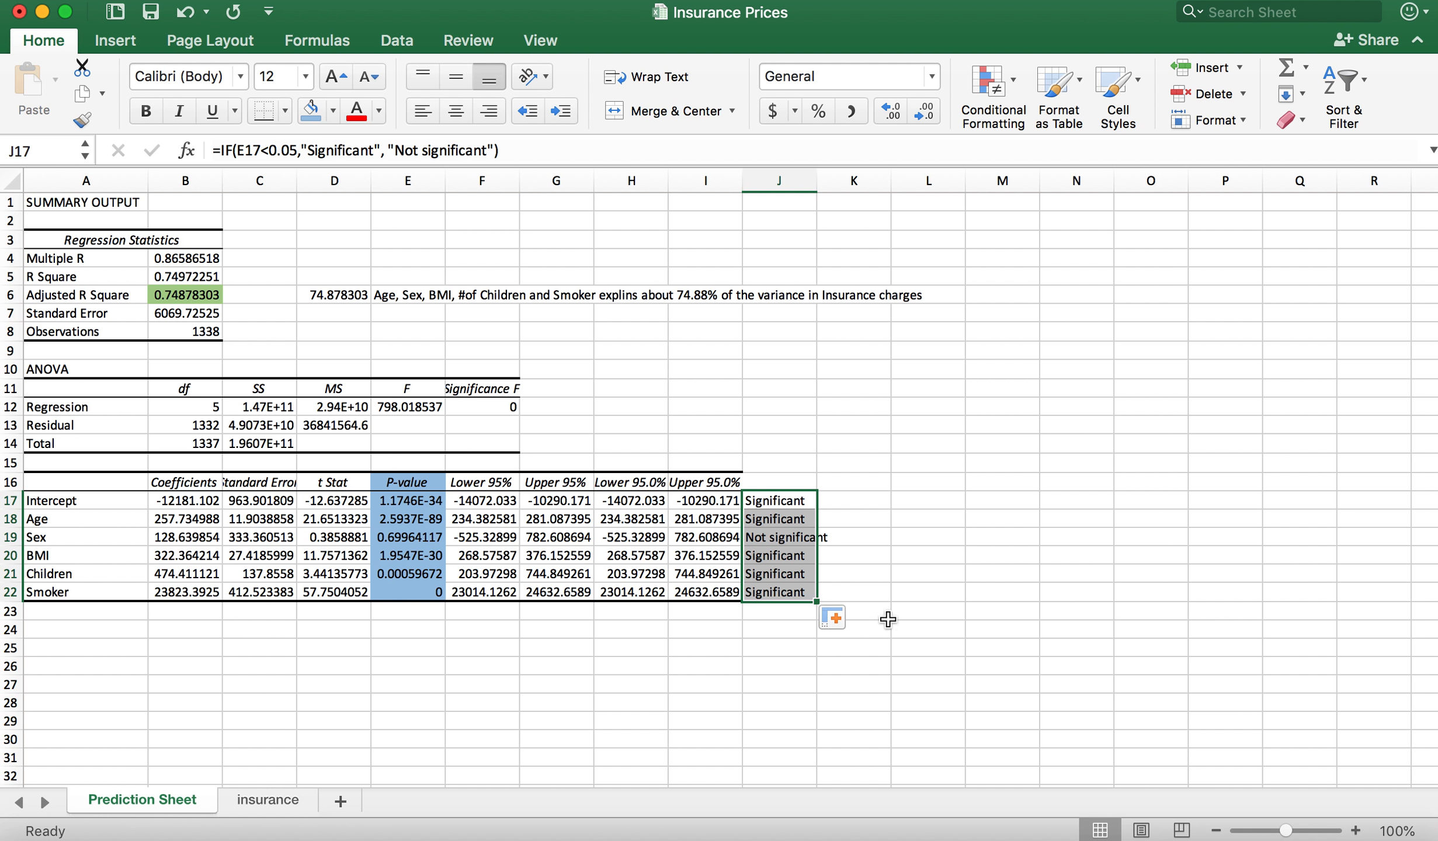
left_click(887, 619)
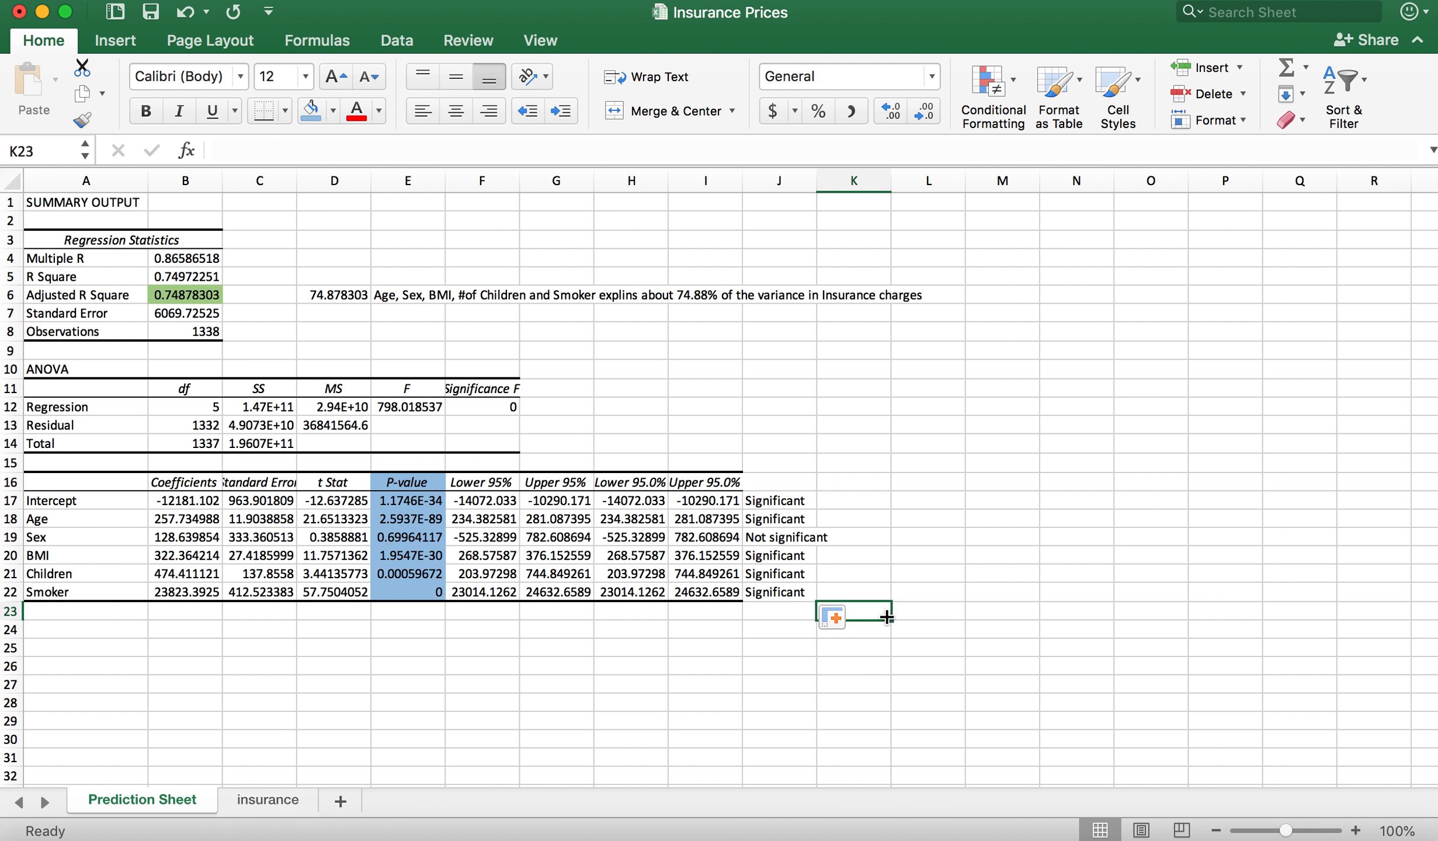
left_click(790, 539)
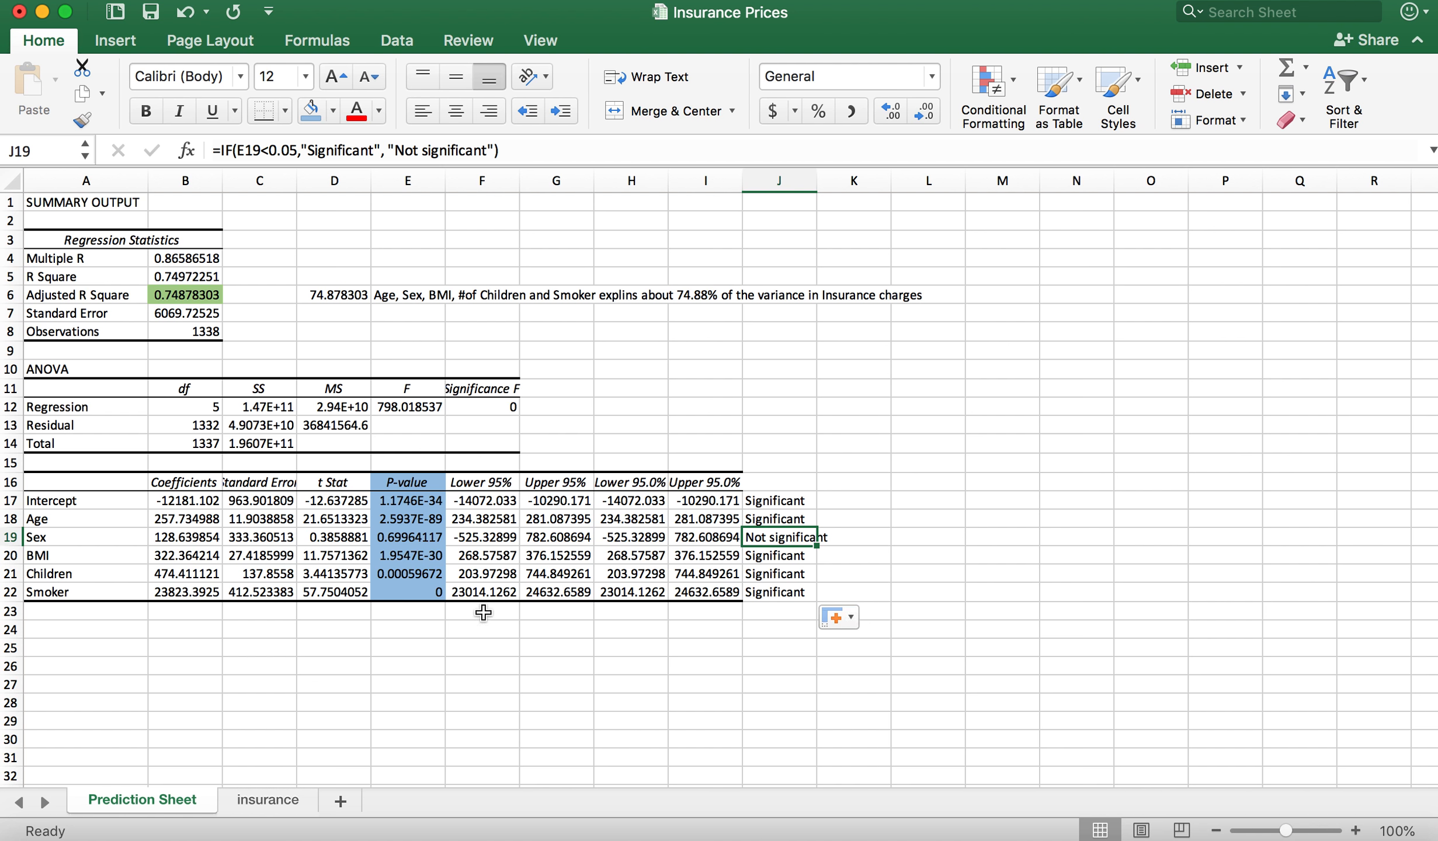
left_click(43, 537)
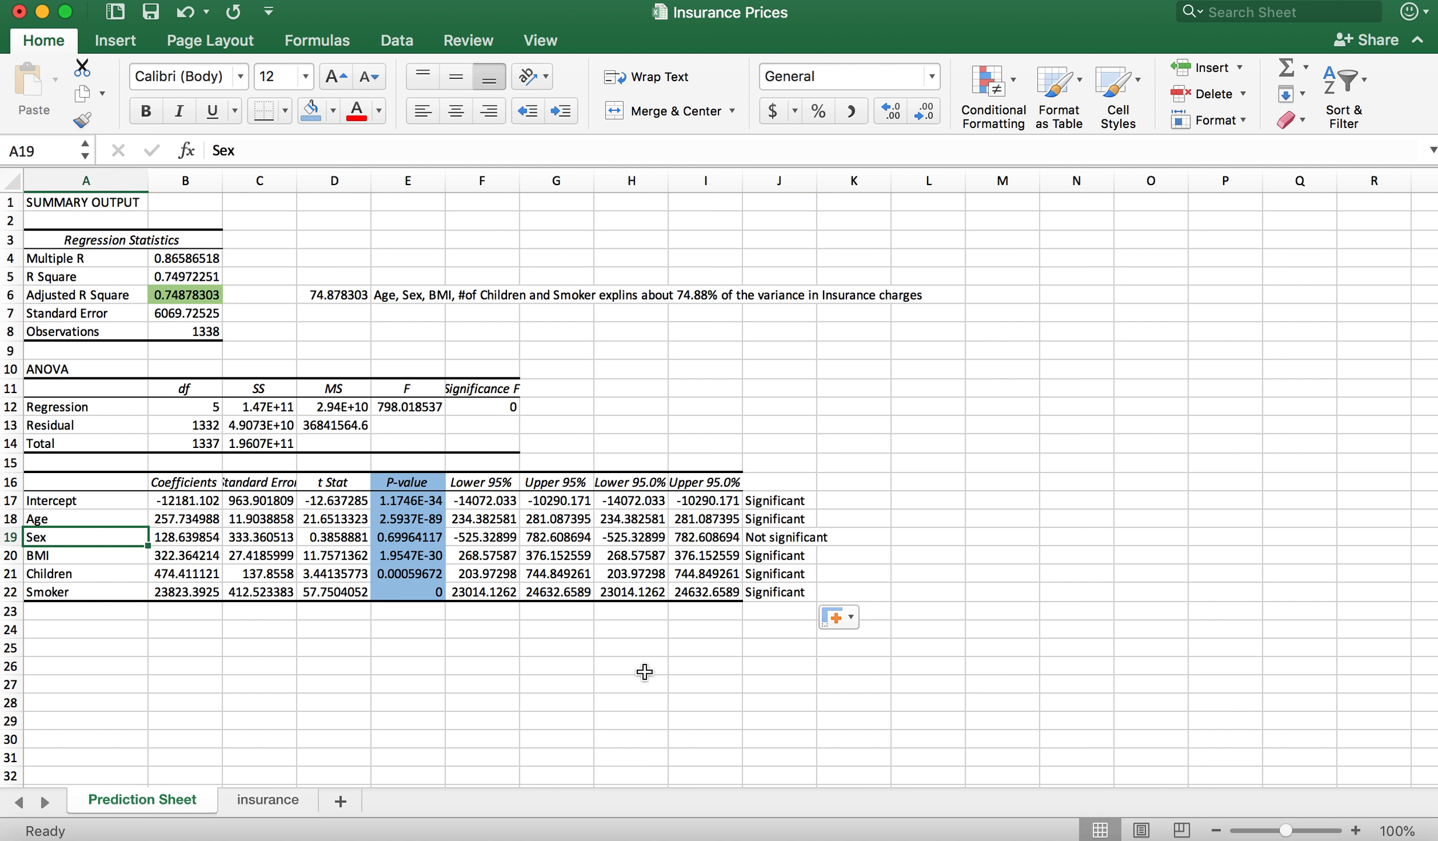
Step: Highlight the significance flags in J17:J22 with the same light blue fill as the P-value column
left_click_drag(777, 500, 775, 594)
left_click(310, 110)
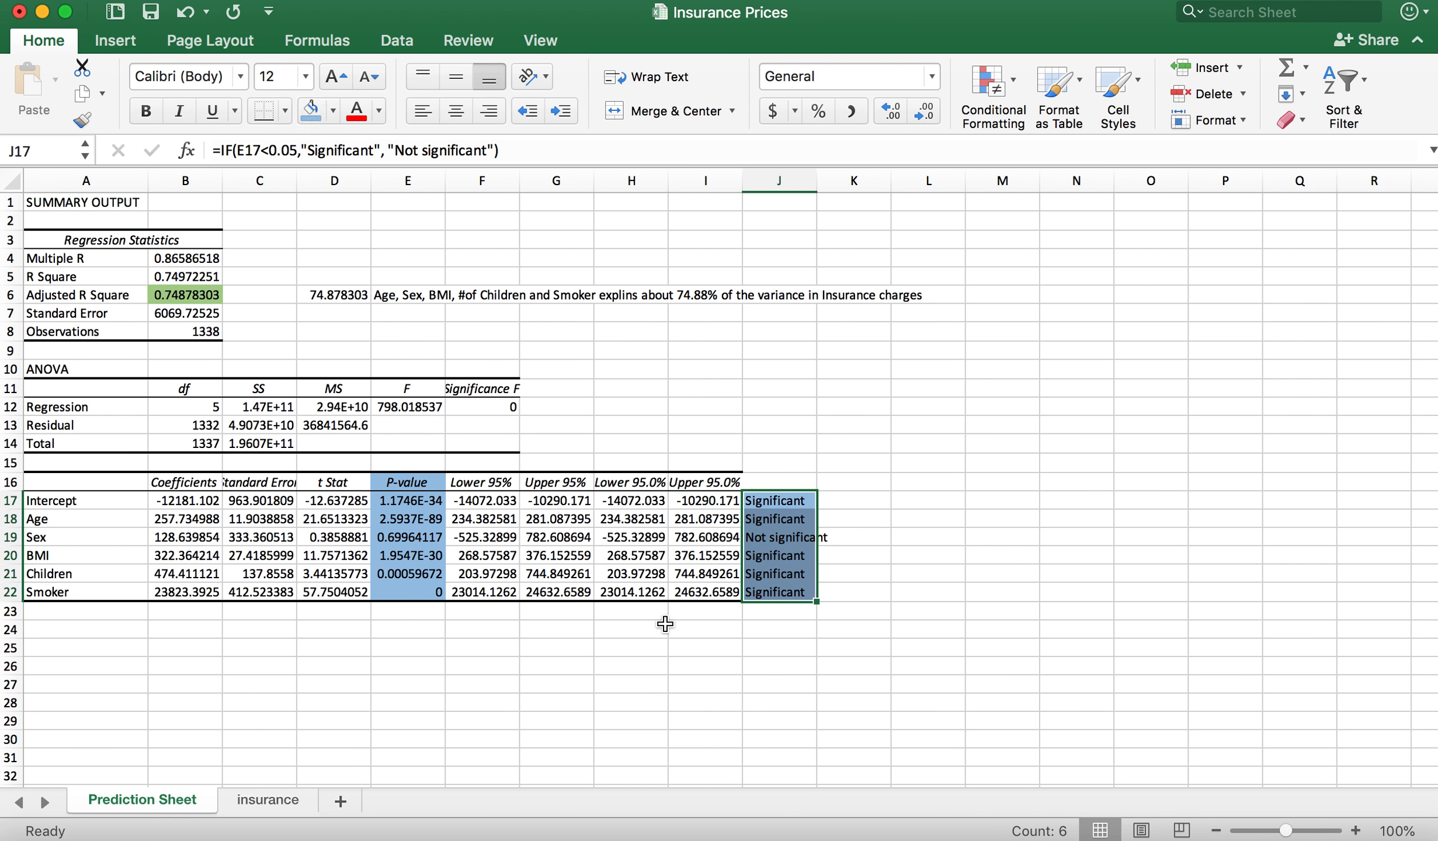
left_click(682, 691)
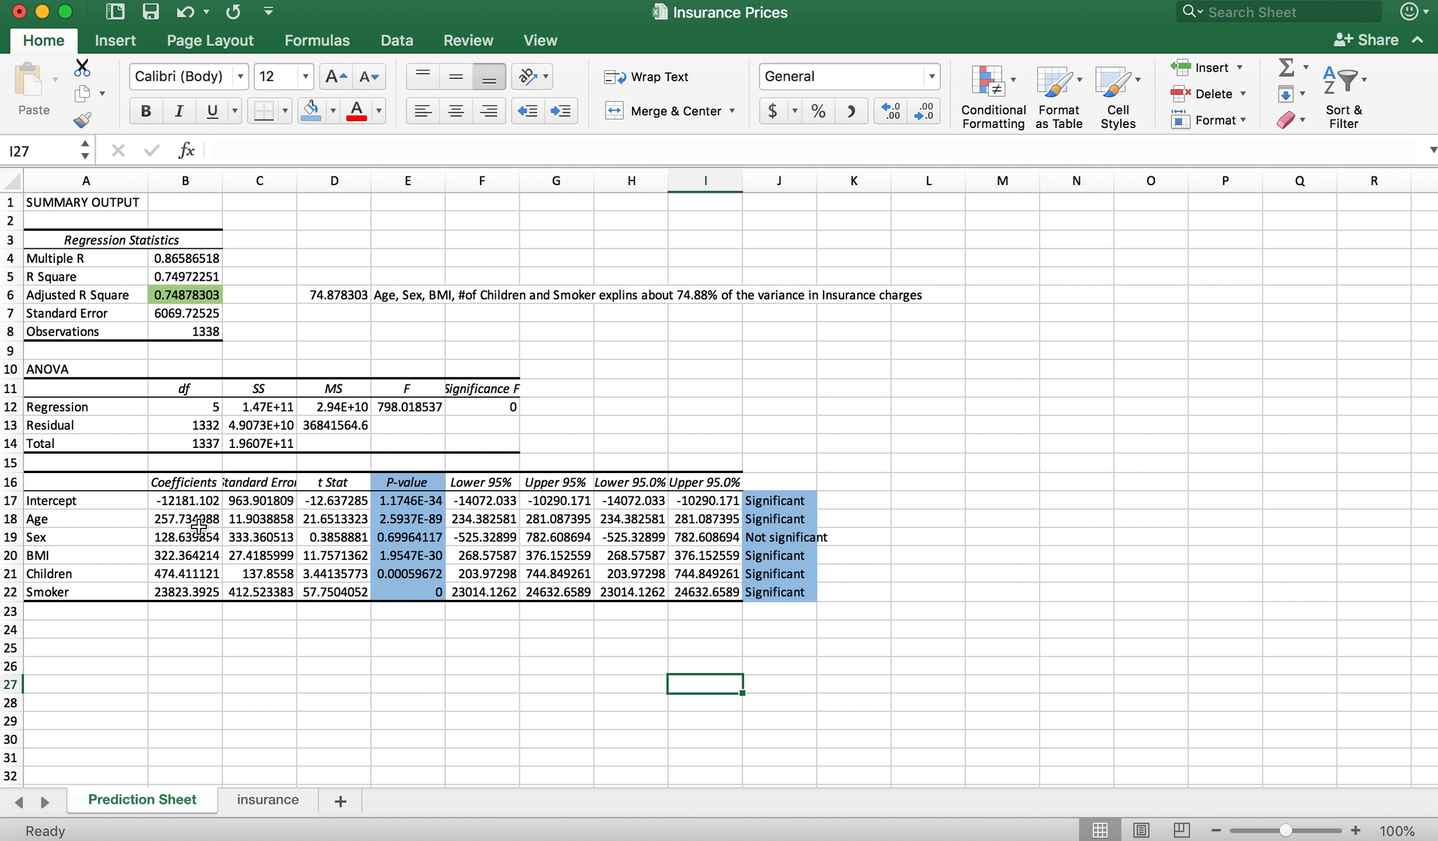
Step: Highlight the Coefficients column of the regression table, B16:B22, with a light orange theme fill
left_click_drag(183, 516, 178, 588)
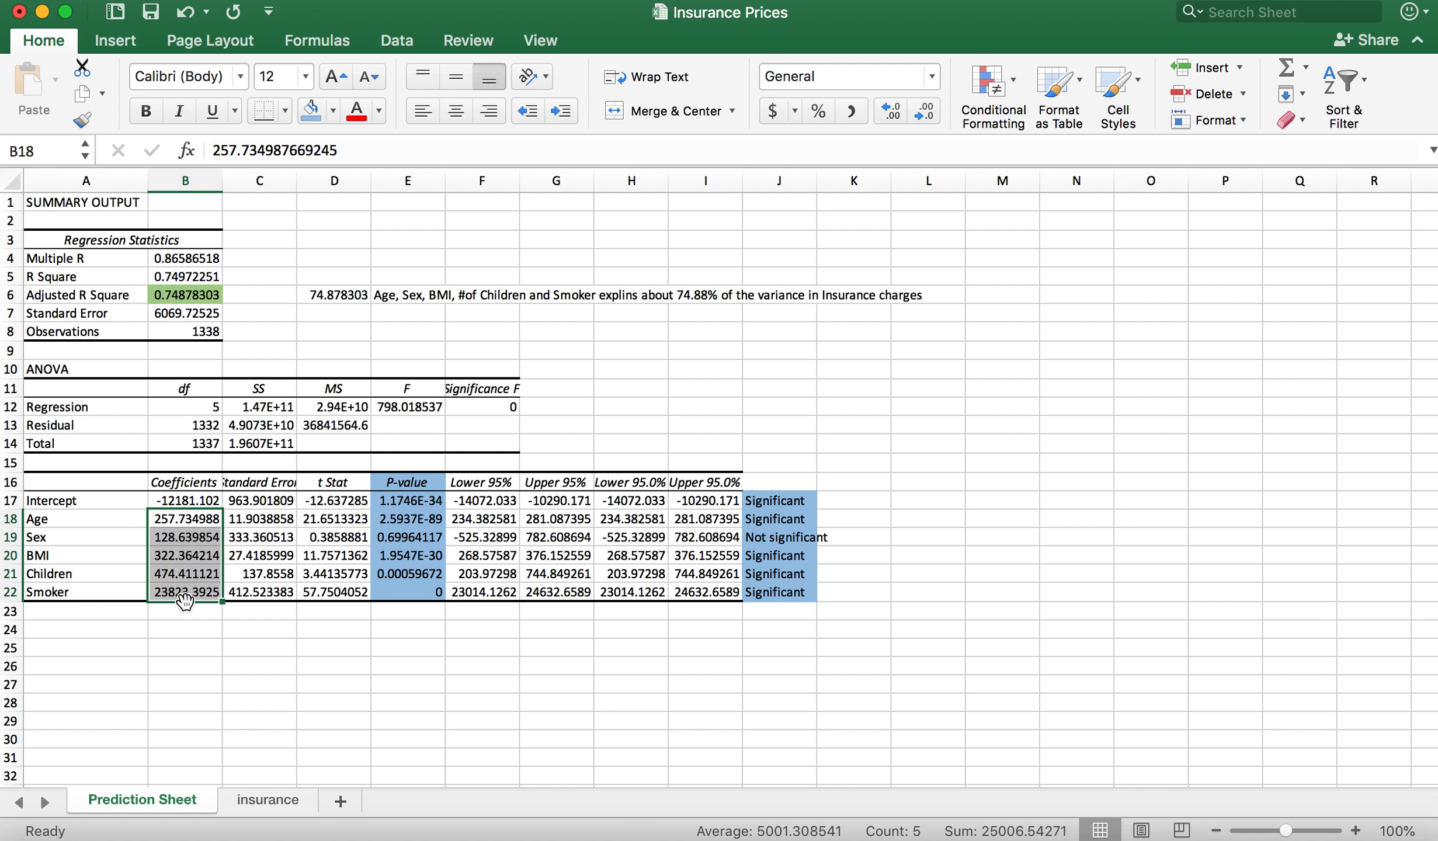
left_click(198, 632)
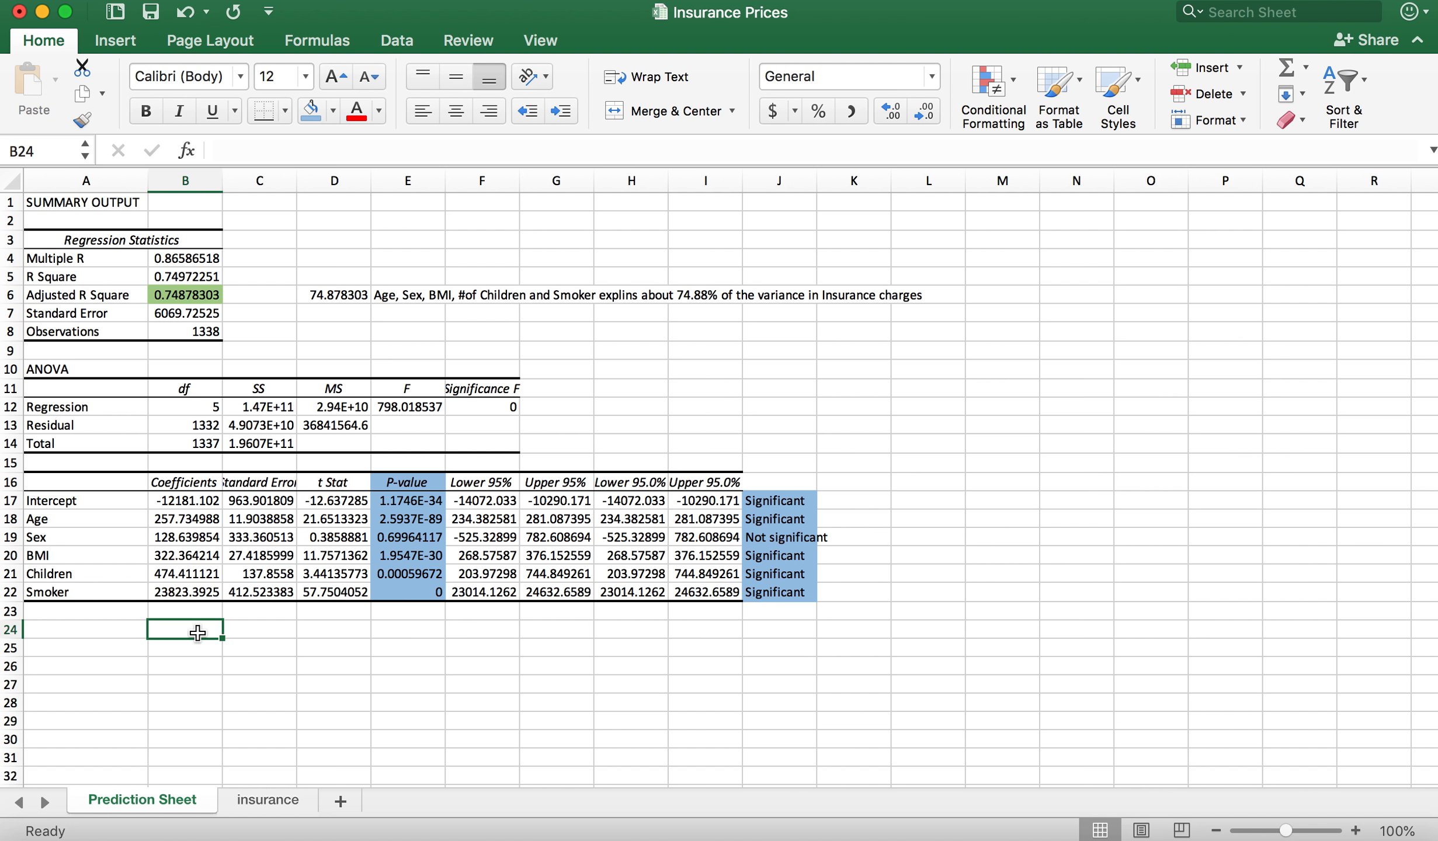
left_click(176, 482)
left_click_drag(176, 482, 178, 592)
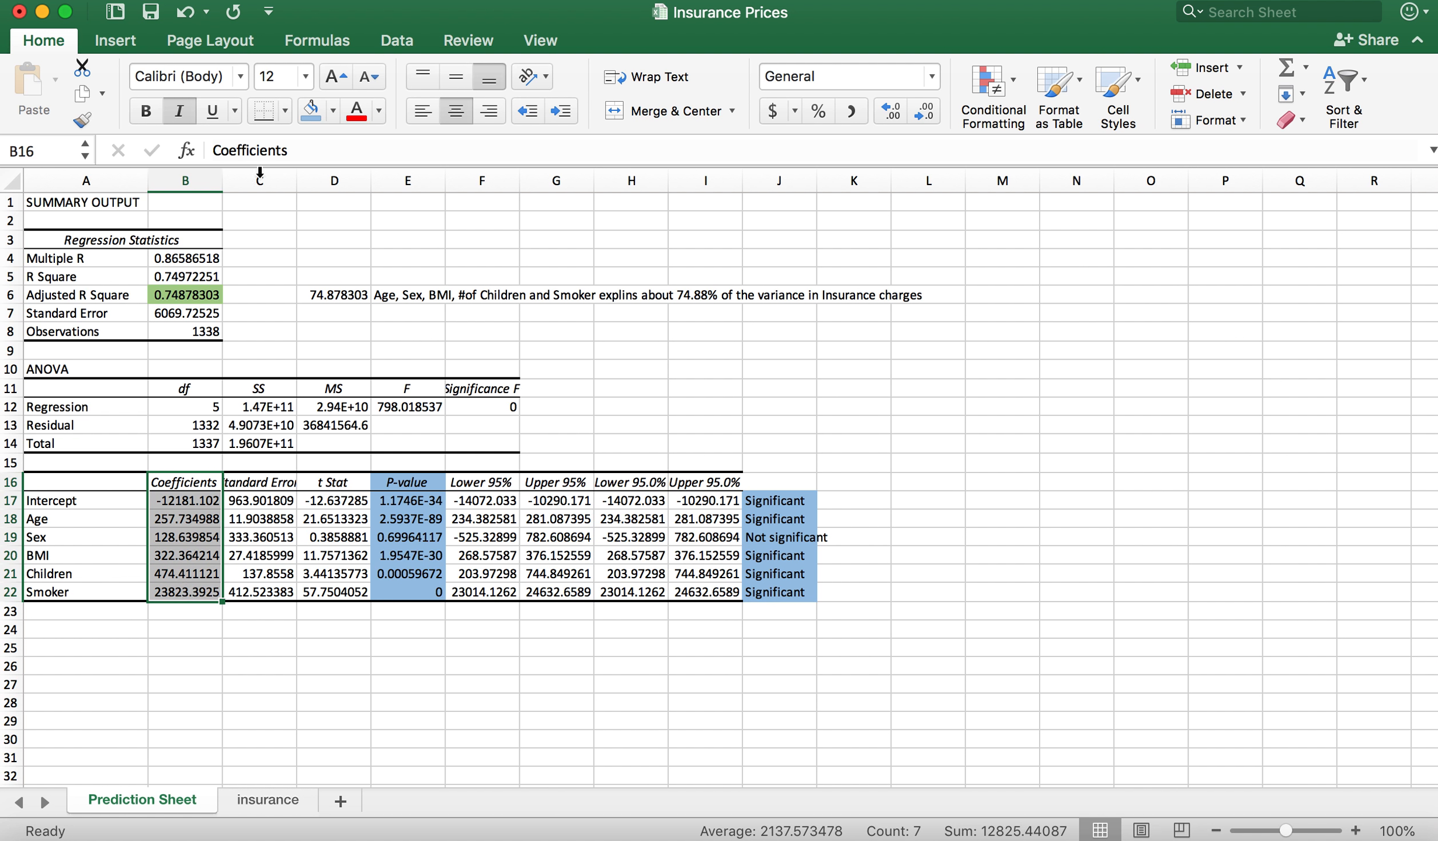
left_click(331, 109)
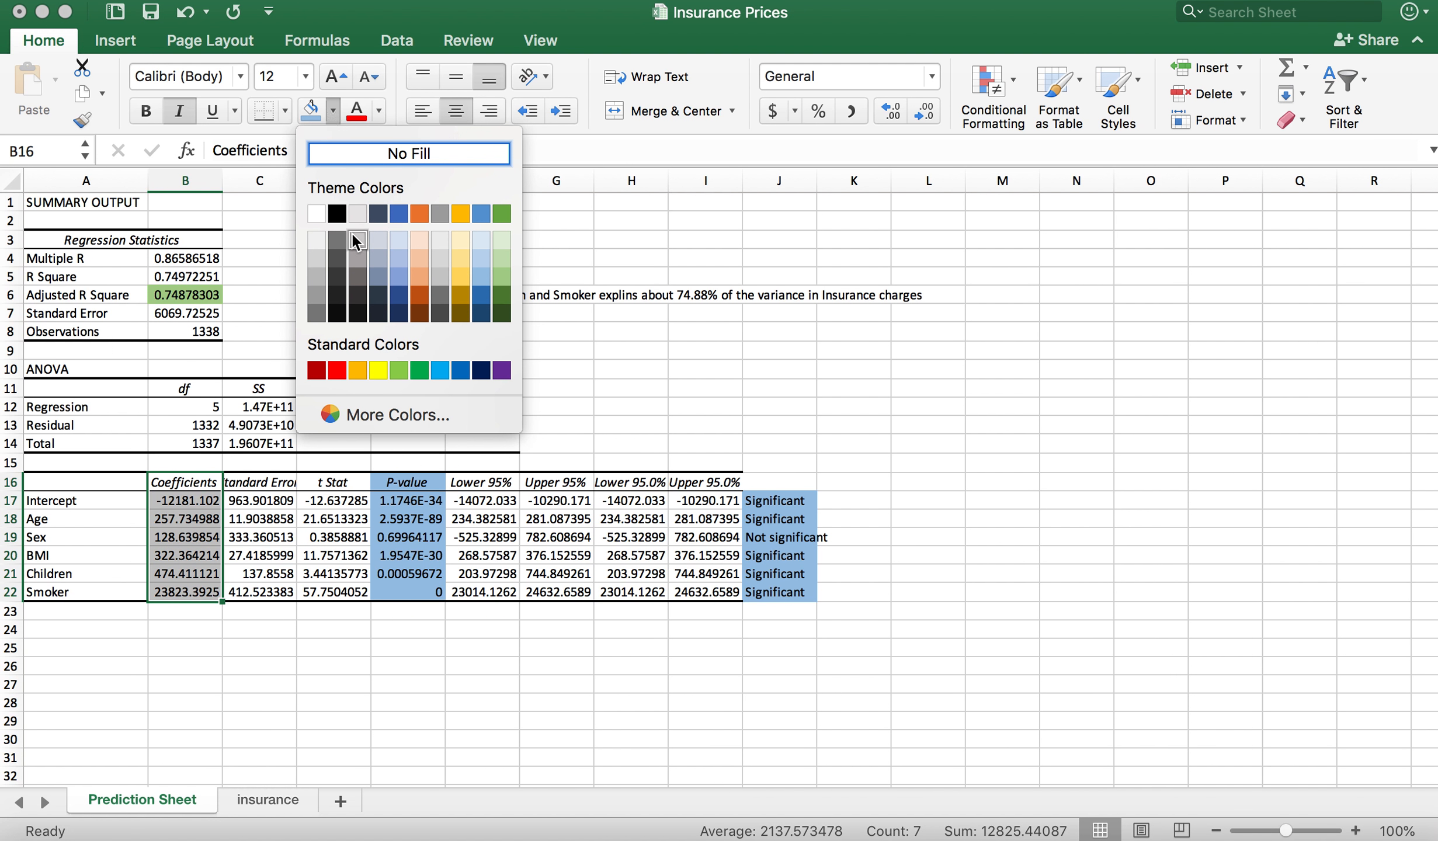
left_click(426, 276)
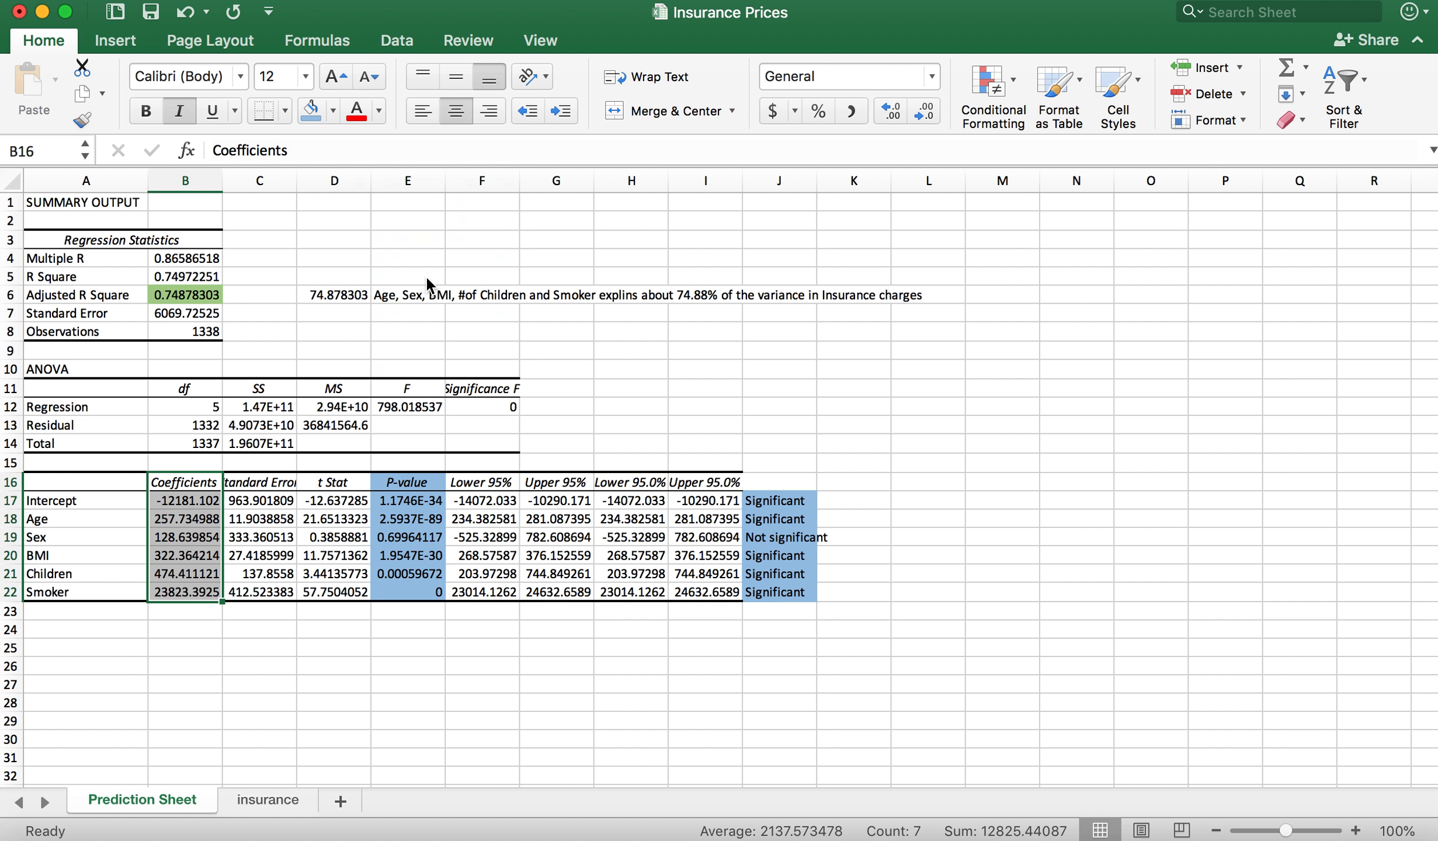
left_click(372, 667)
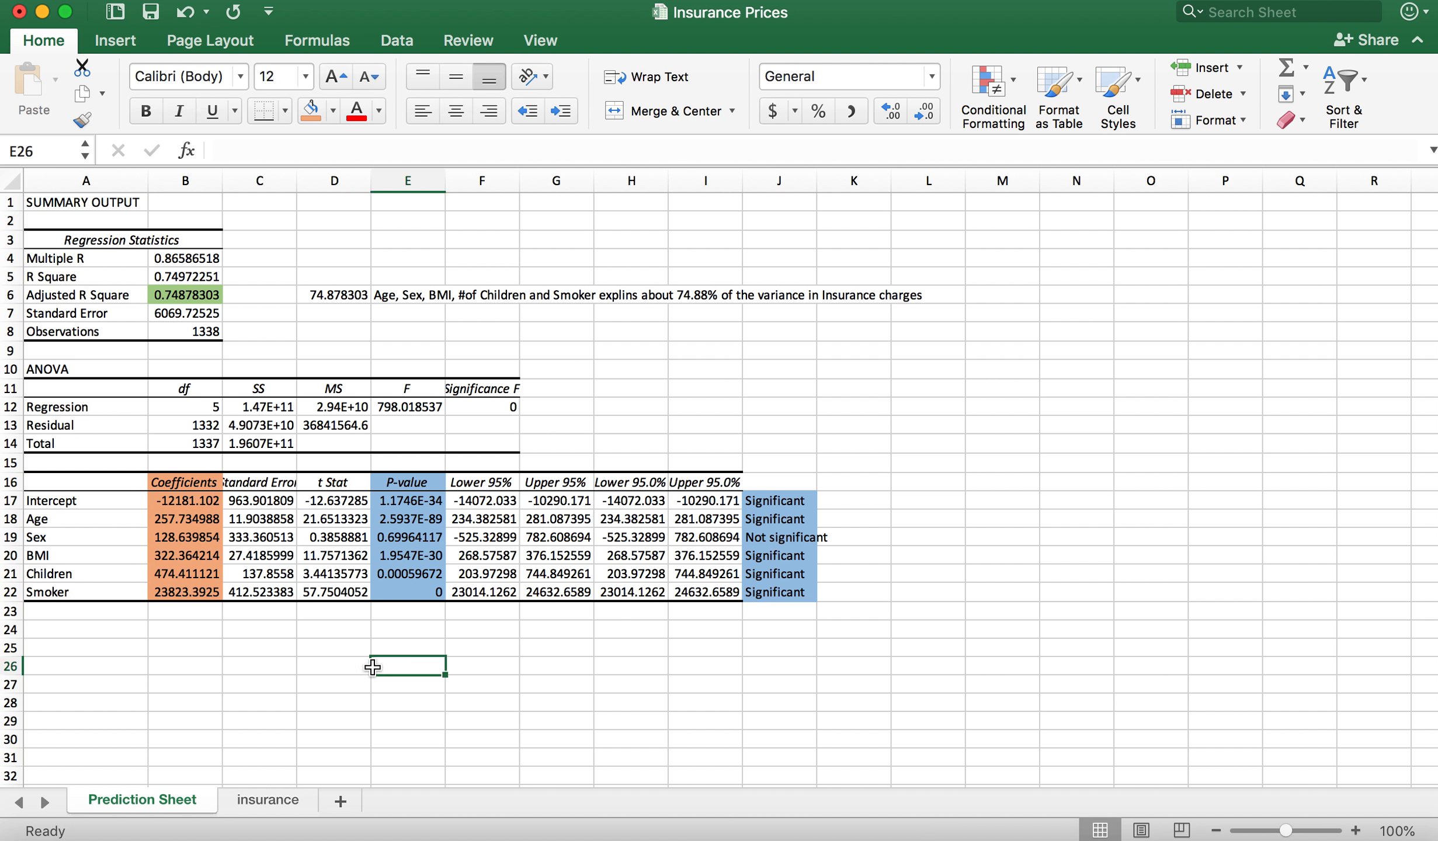
Step: Begin an interpretation of the Age coefficient in B24 with the text "For one year increase in age,"
left_click(203, 632)
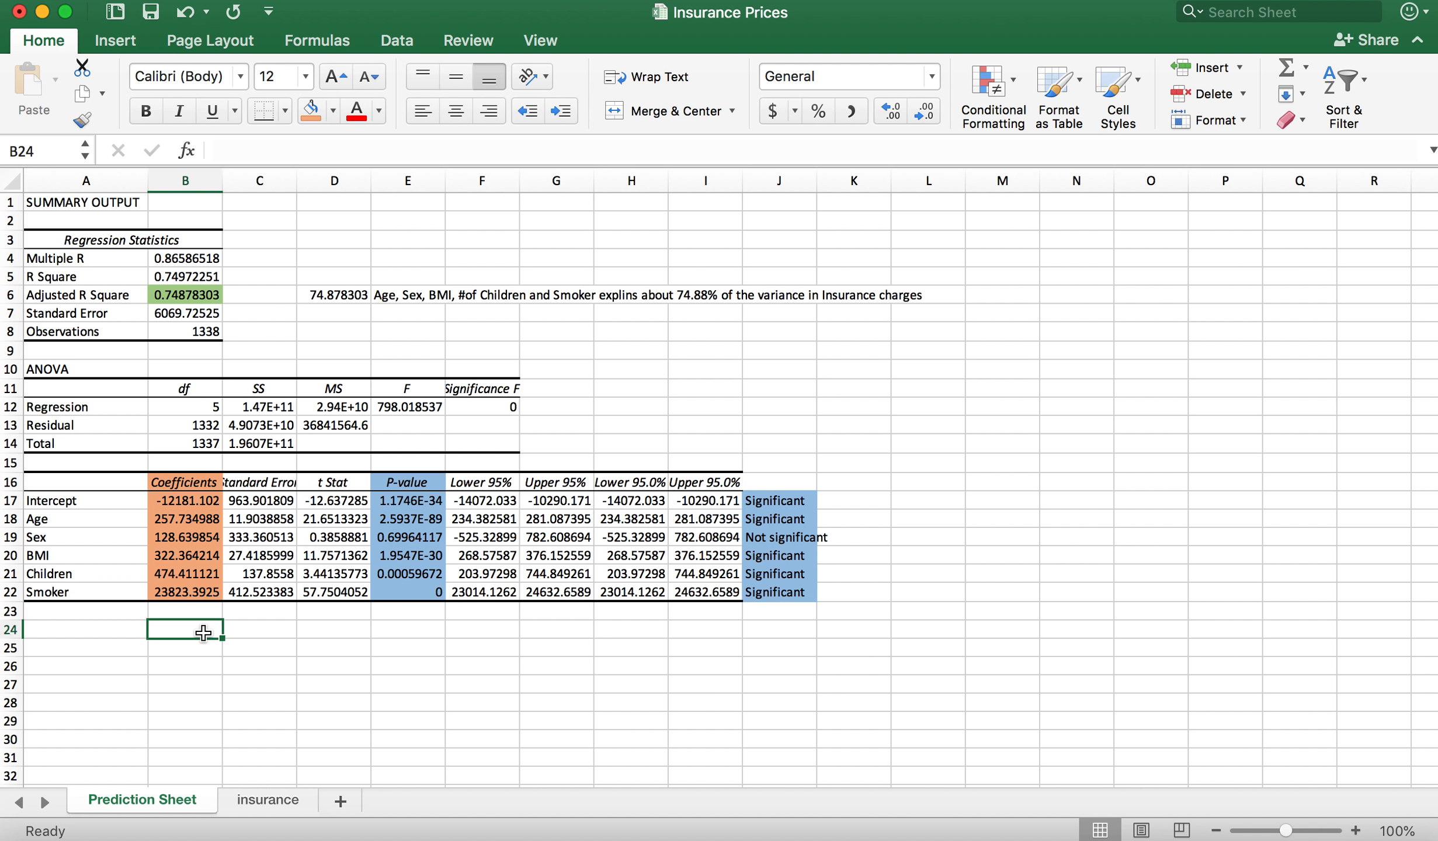
left_click(171, 514)
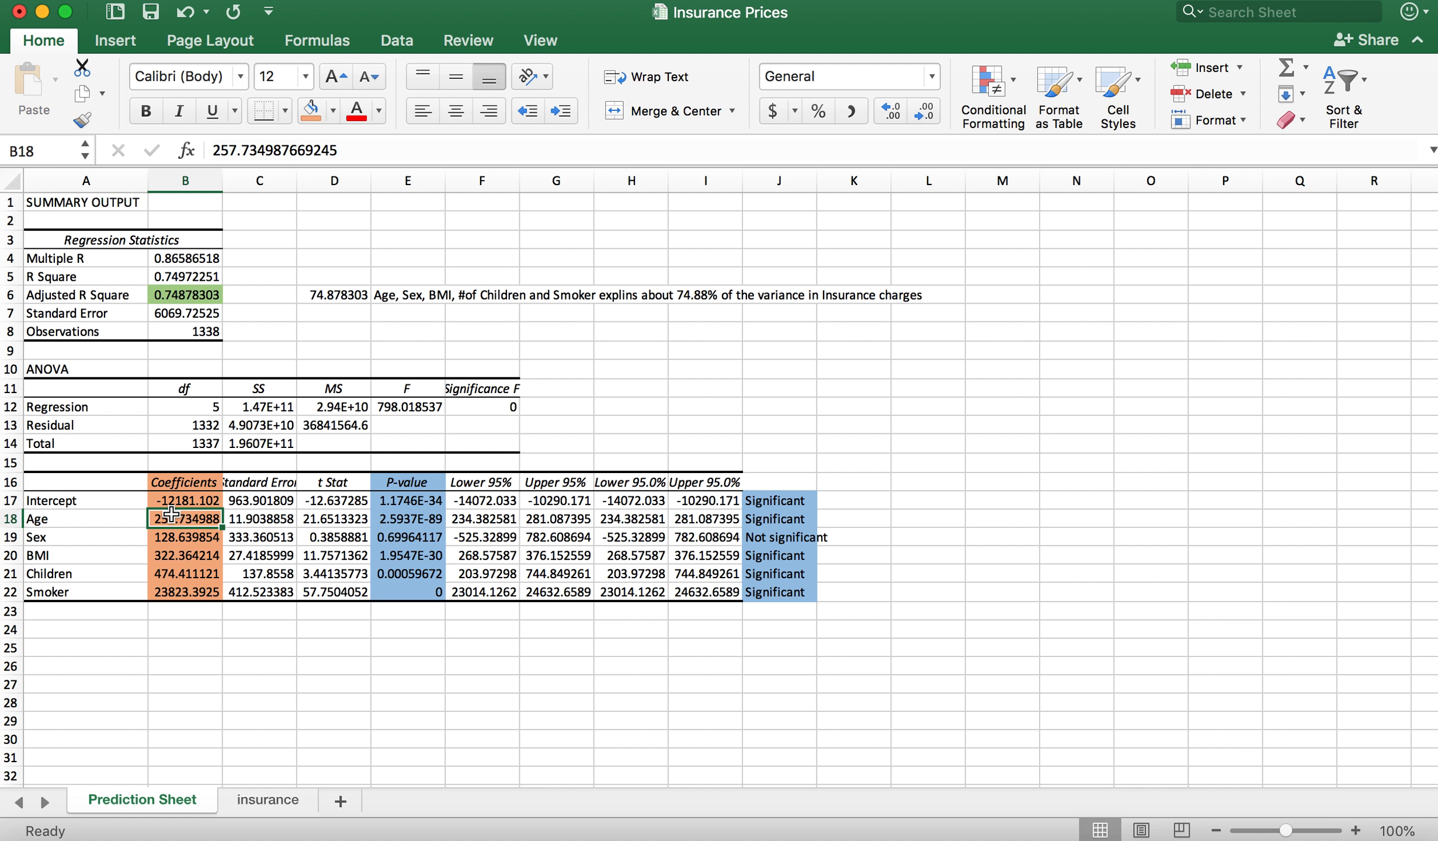
left_click(173, 633)
type("For")
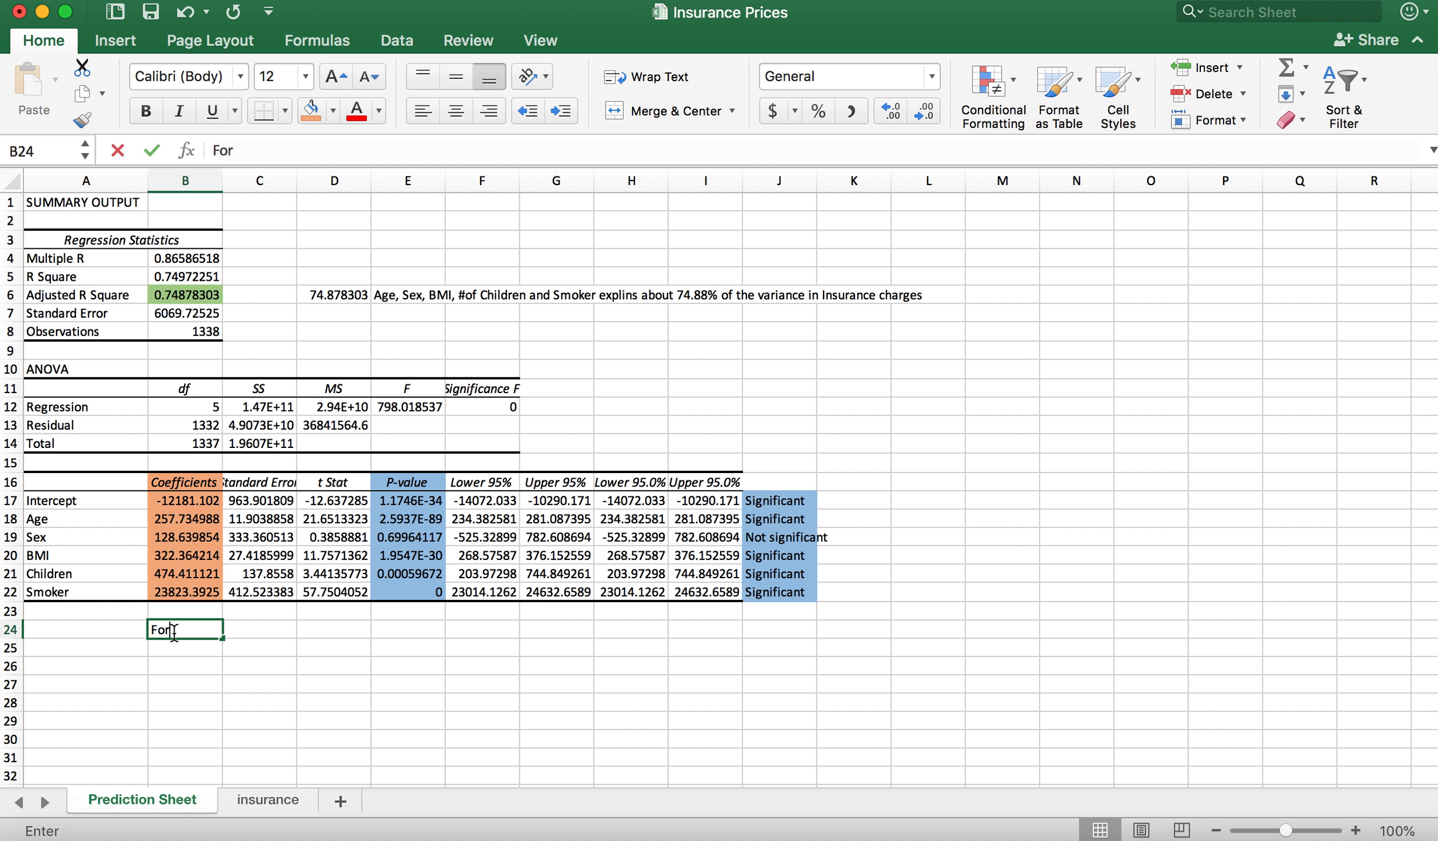
type(" every")
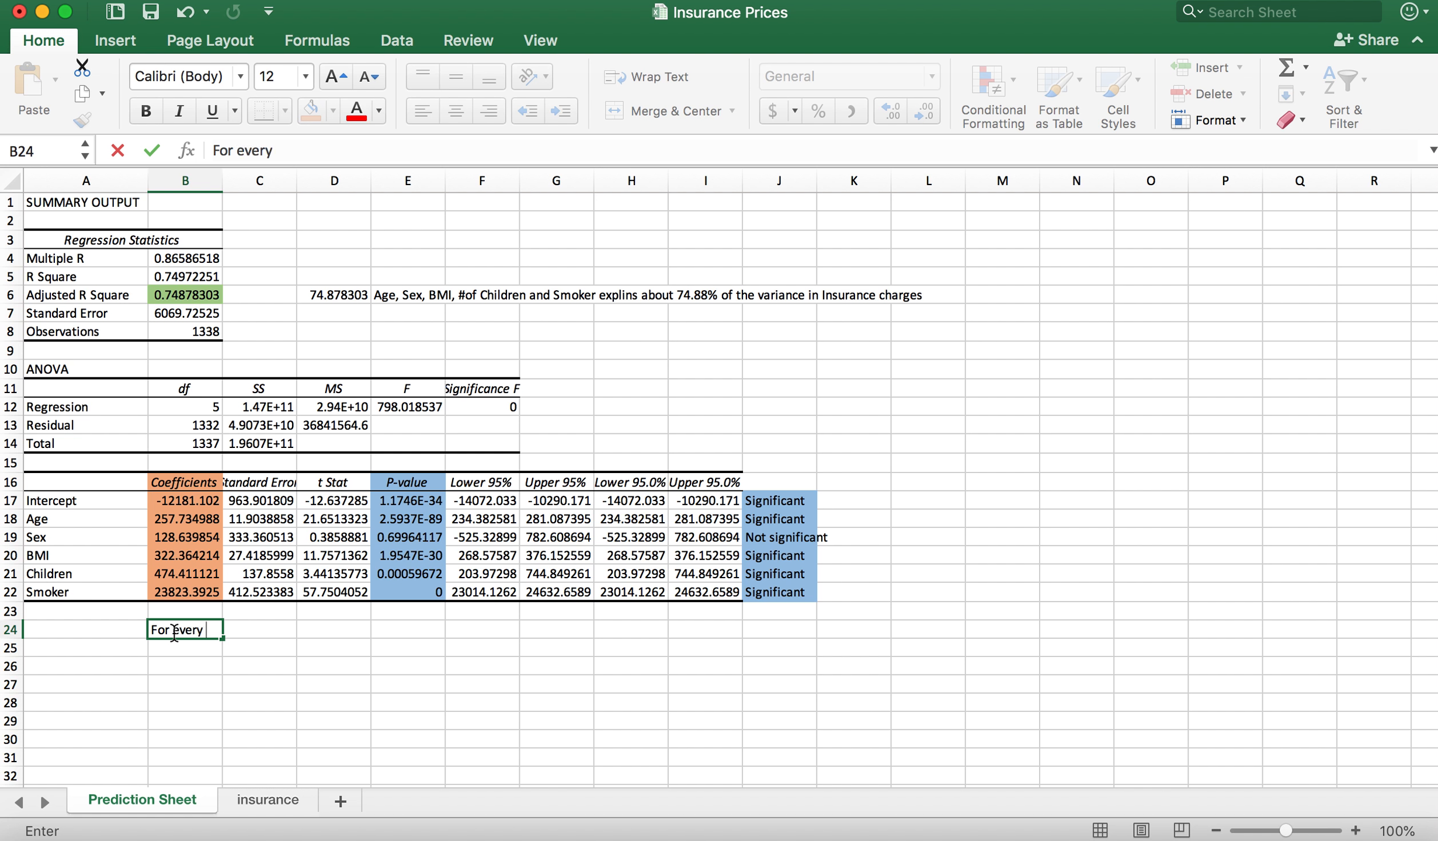
key("BackSpace")
key("BackSpace")
key("BackSpace")
key("BackSpace")
key("BackSpace")
key("BackSpace")
key("BackSpace")
type("one year incr")
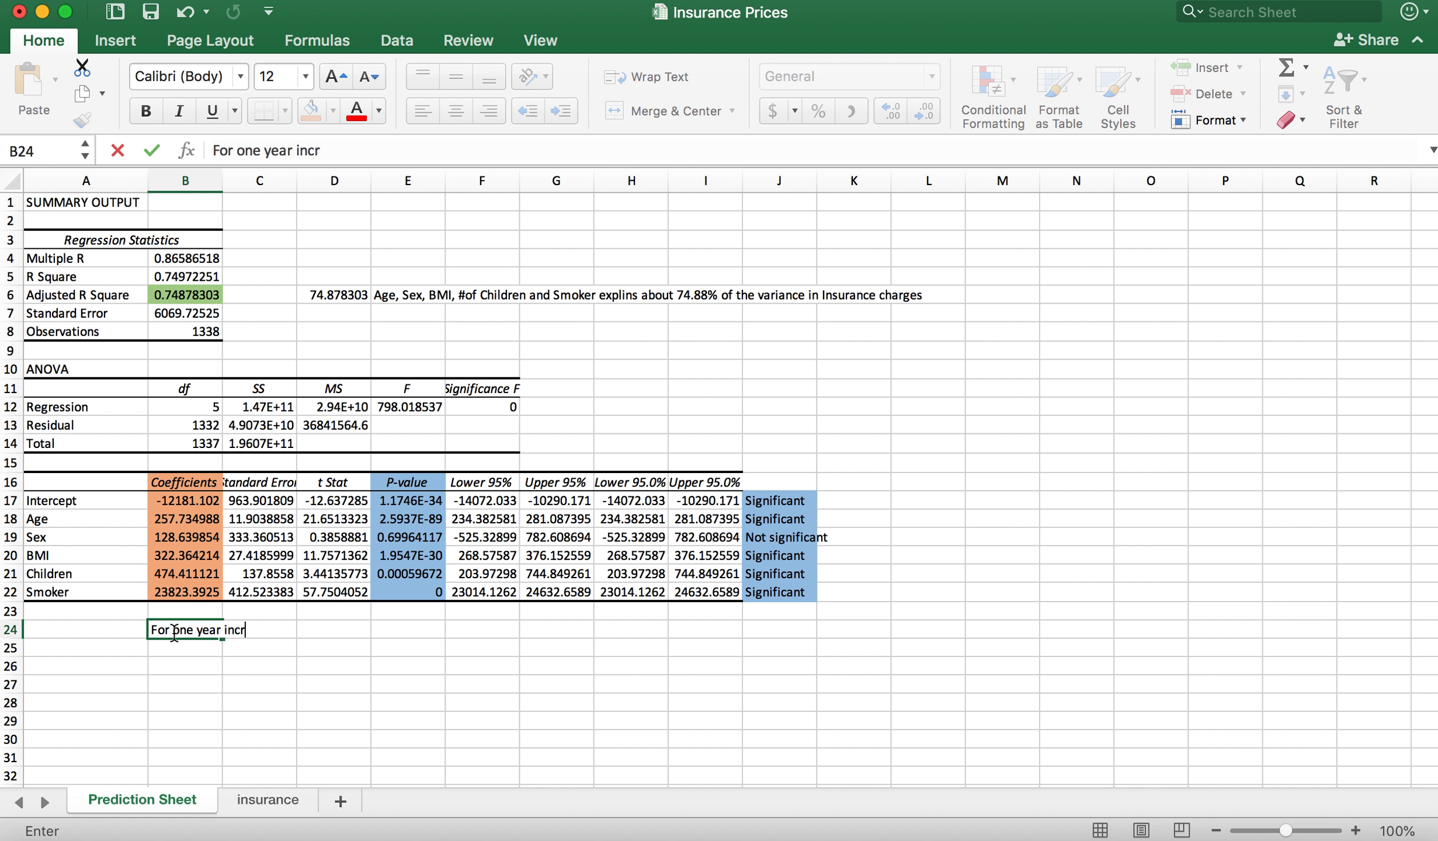
type("ease in age, ")
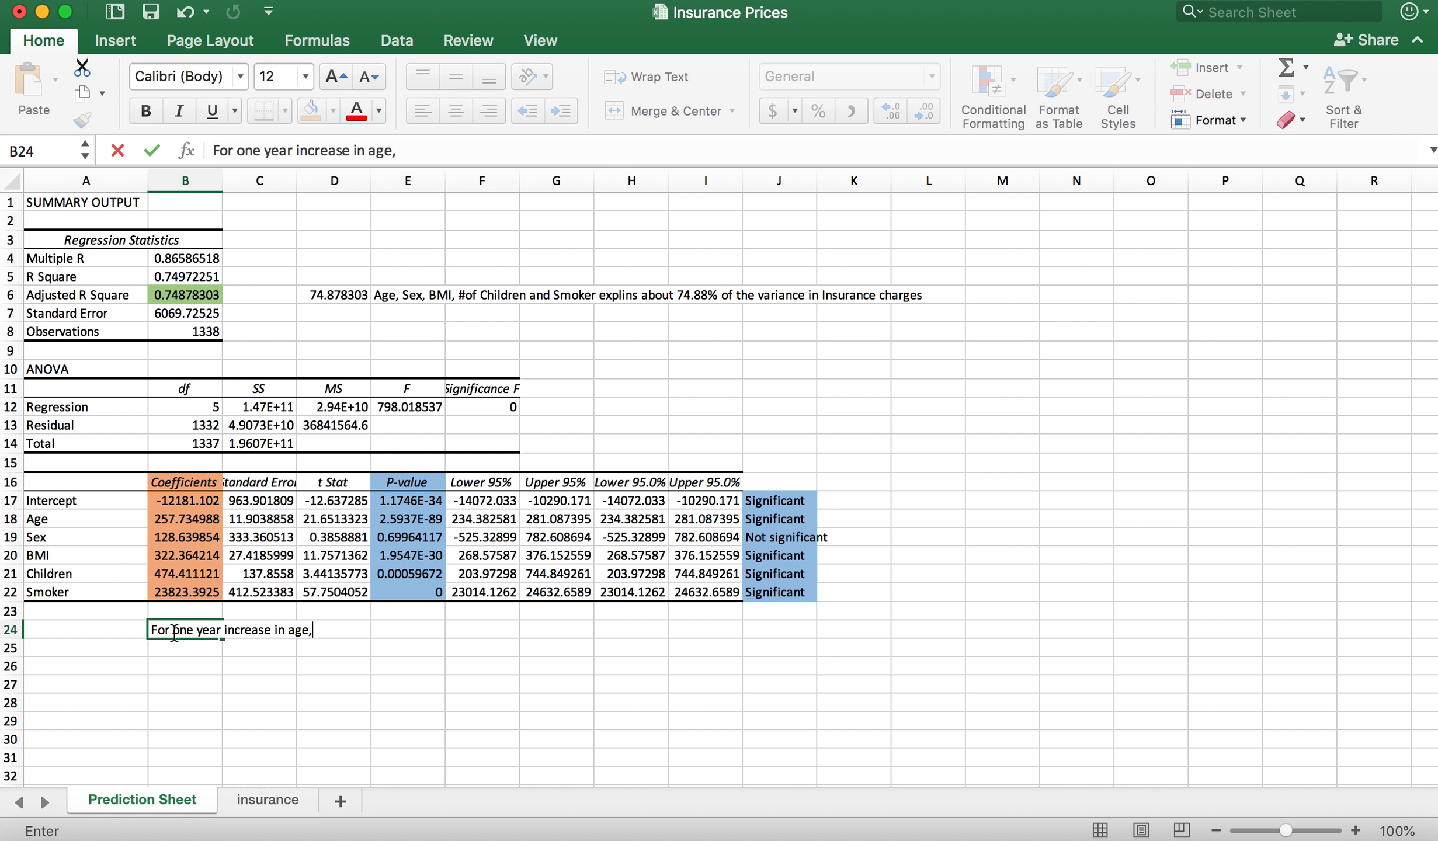
type("insurance cha")
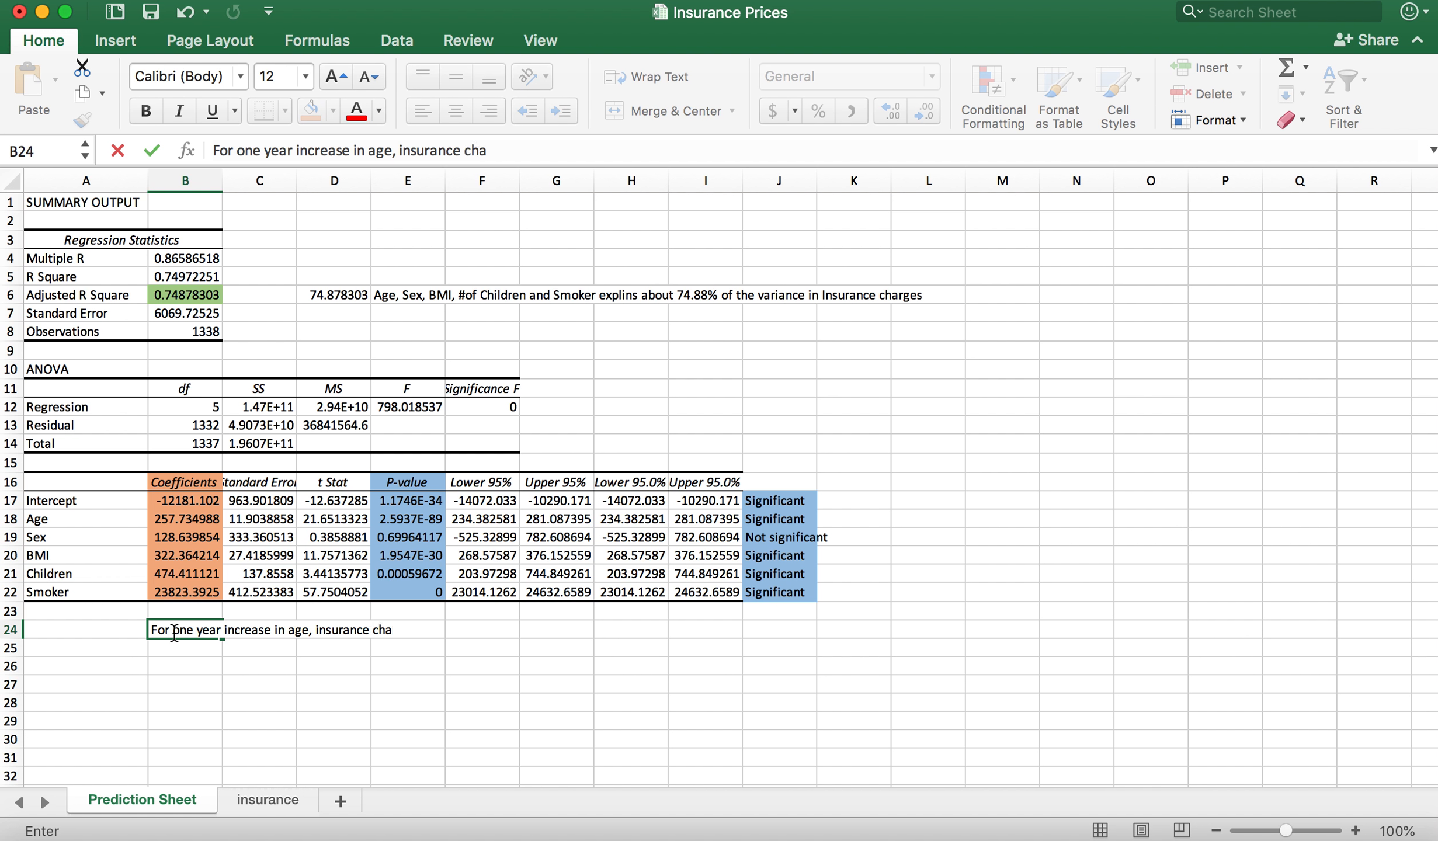
type("rges go up by ")
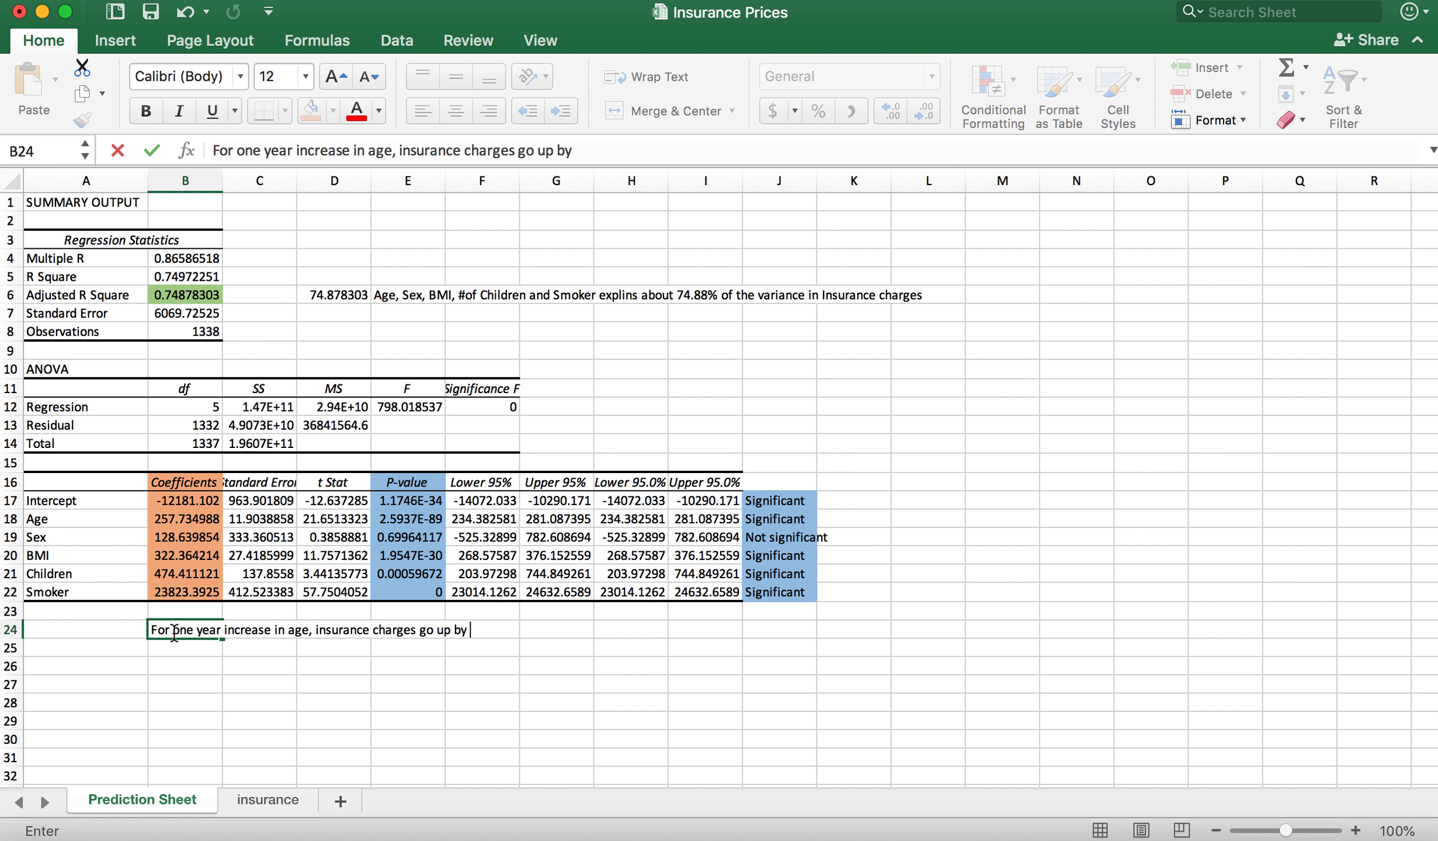
type("$257.73")
Step: Complete the Age interpretation in B24 with "insurance charges go up by $257.73" and enter it
key("Return")
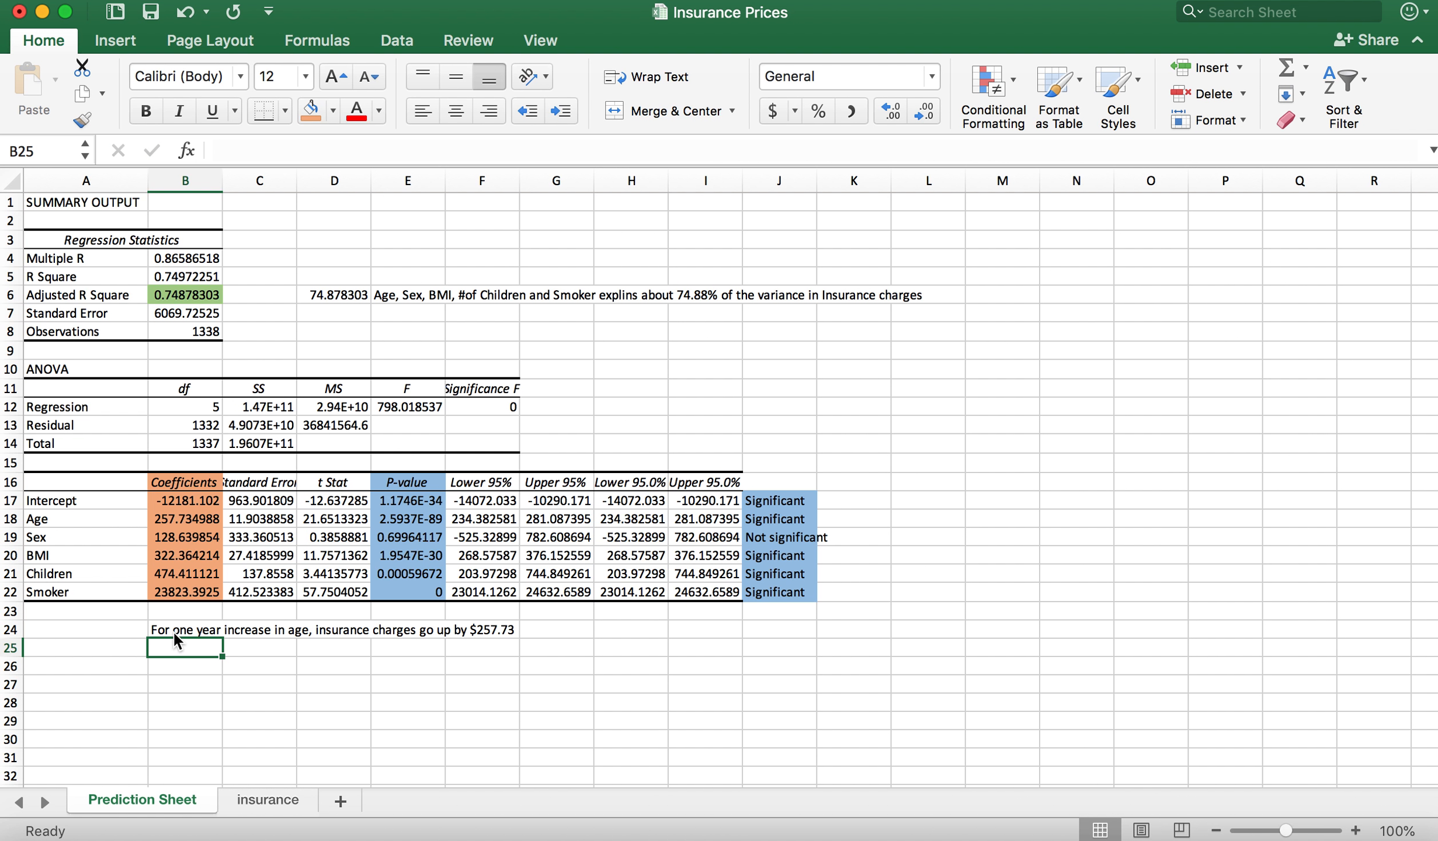
Step: Start another coefficient interpretation in B25, beginning with "For"
type("For")
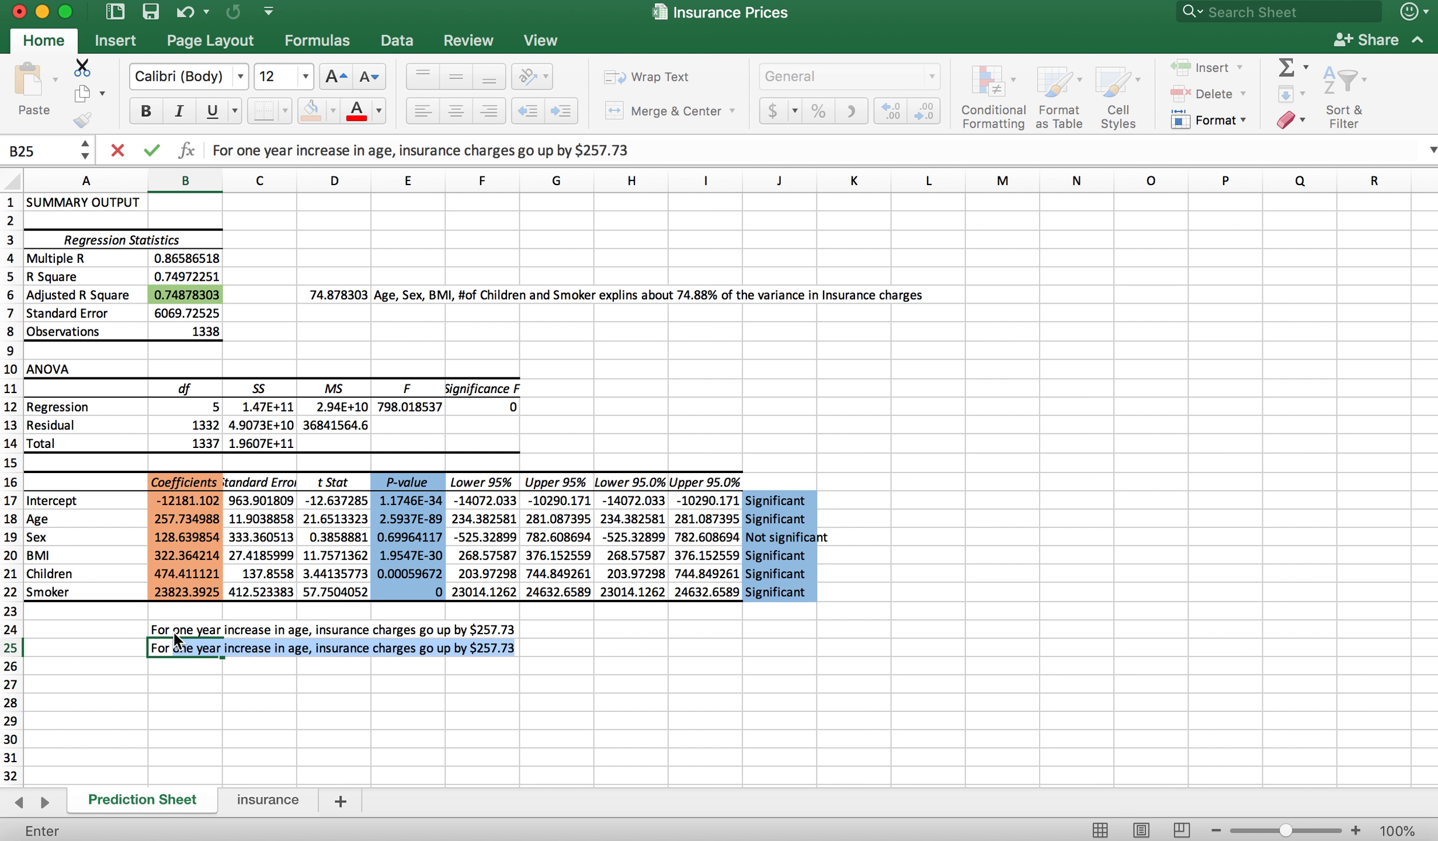
Step: Complete the BMI interpretation in B25 as "For an increase of 1 in BMI, insurance goes up by $322.36"
type("an ")
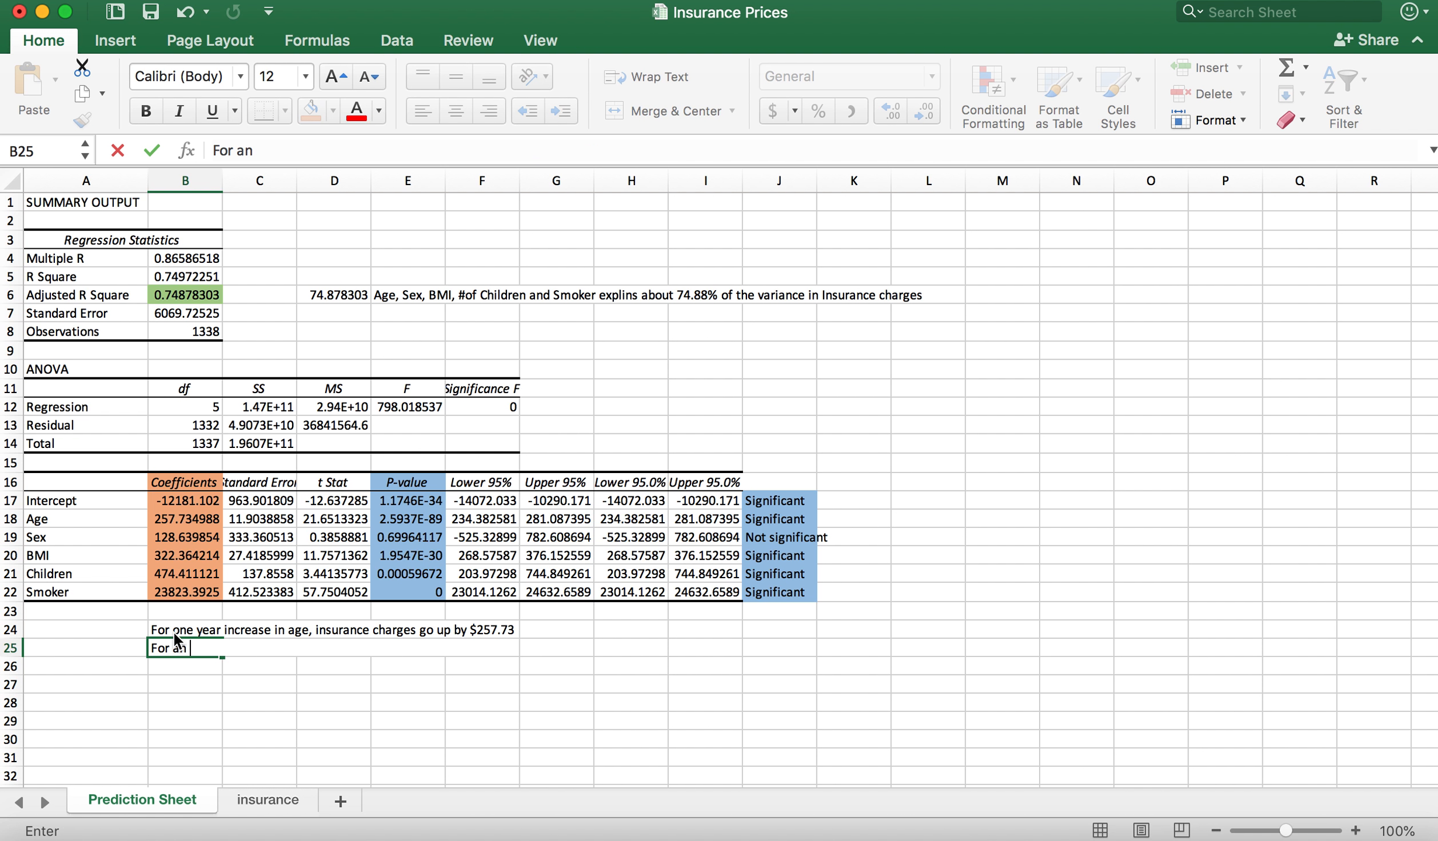
type("increase of ")
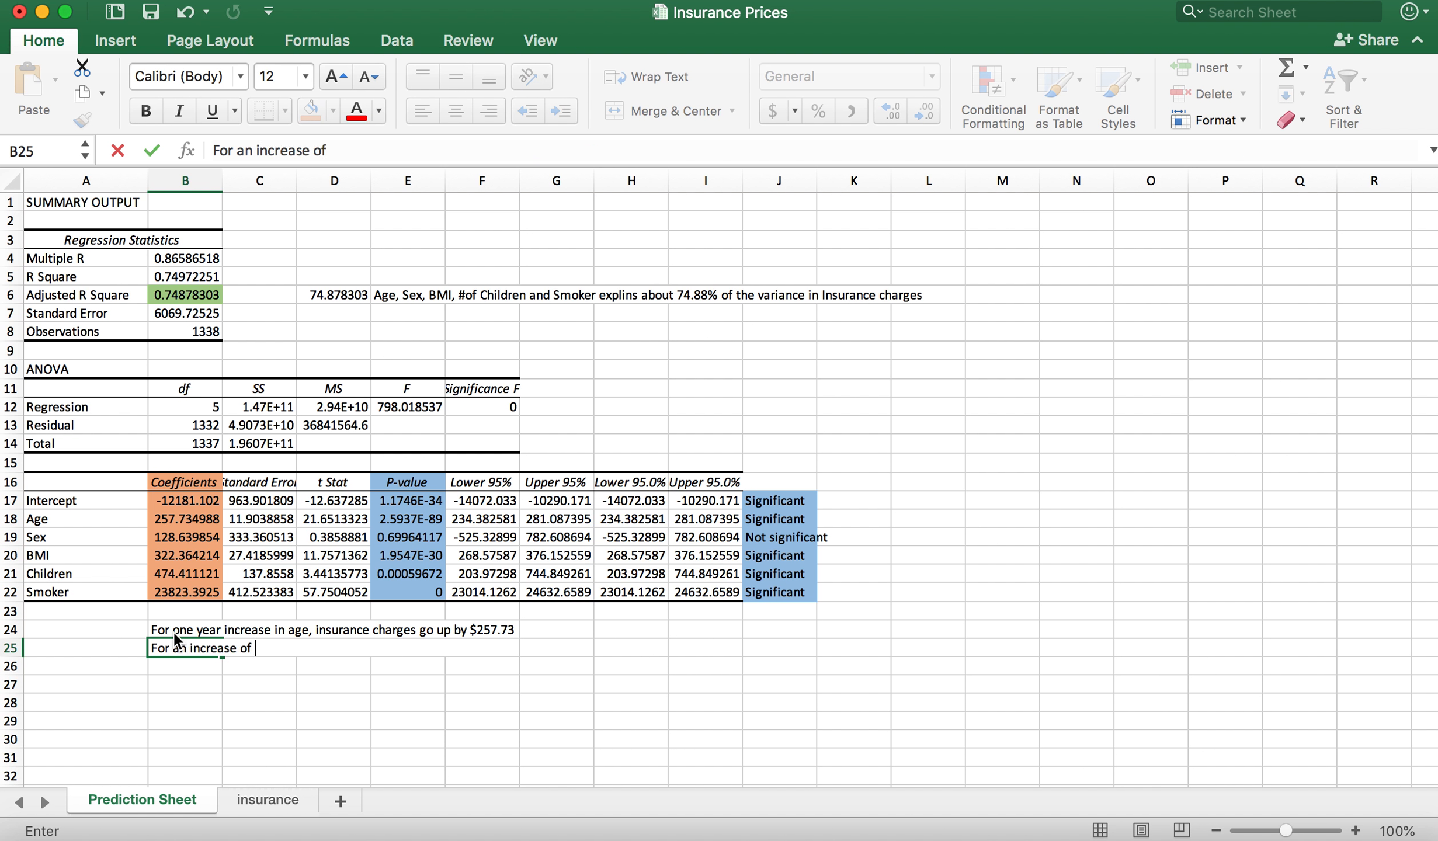
type("1 in BMI, ins")
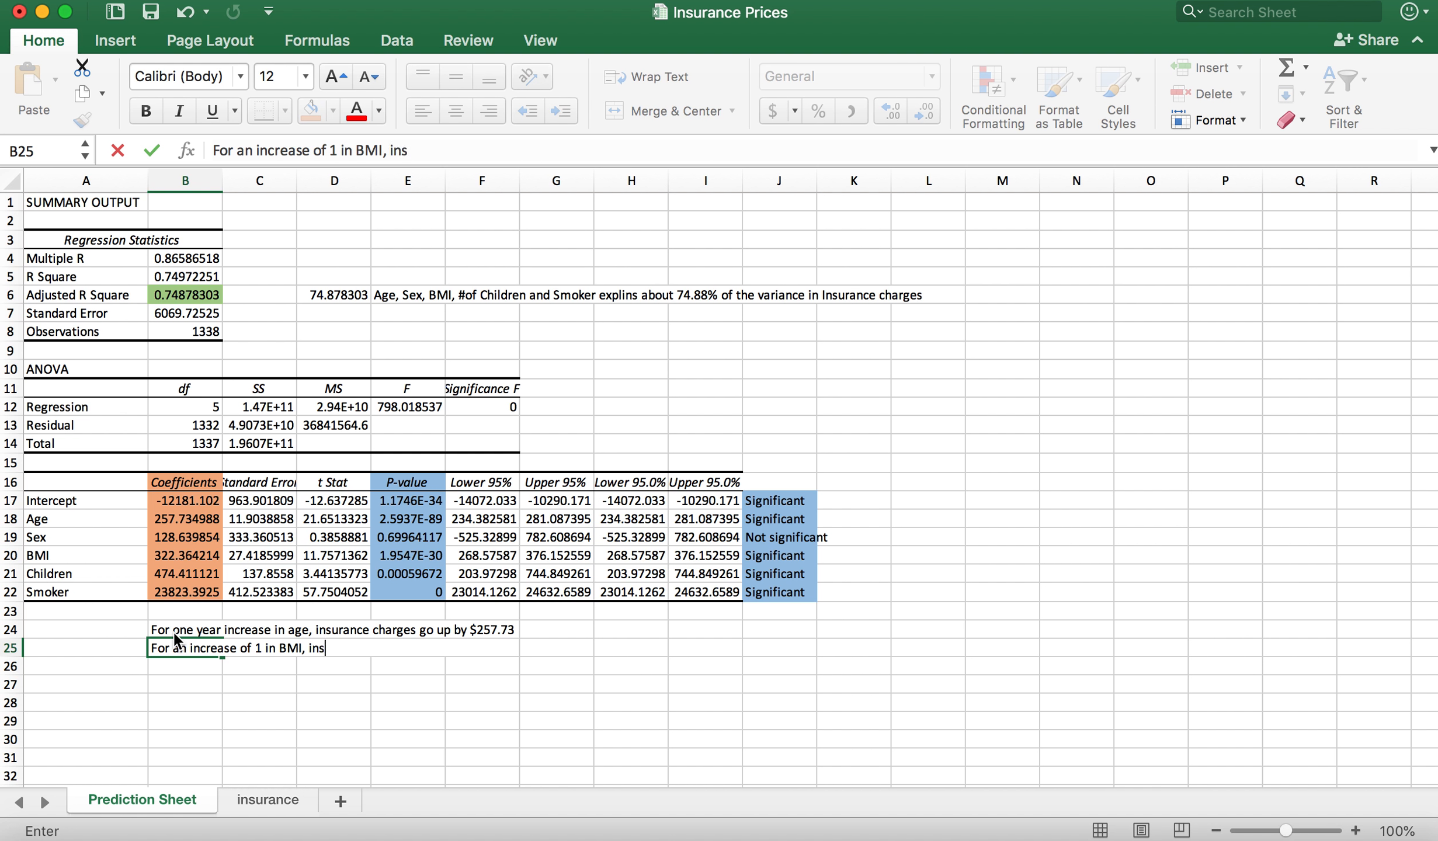
type("urnace goes")
key("BackSpace")
key("BackSpace")
key("BackSpace")
key("BackSpace")
key("BackSpace")
key("BackSpace")
key("BackSpace")
key("BackSpace")
key("BackSpace")
type("ance goes up by ")
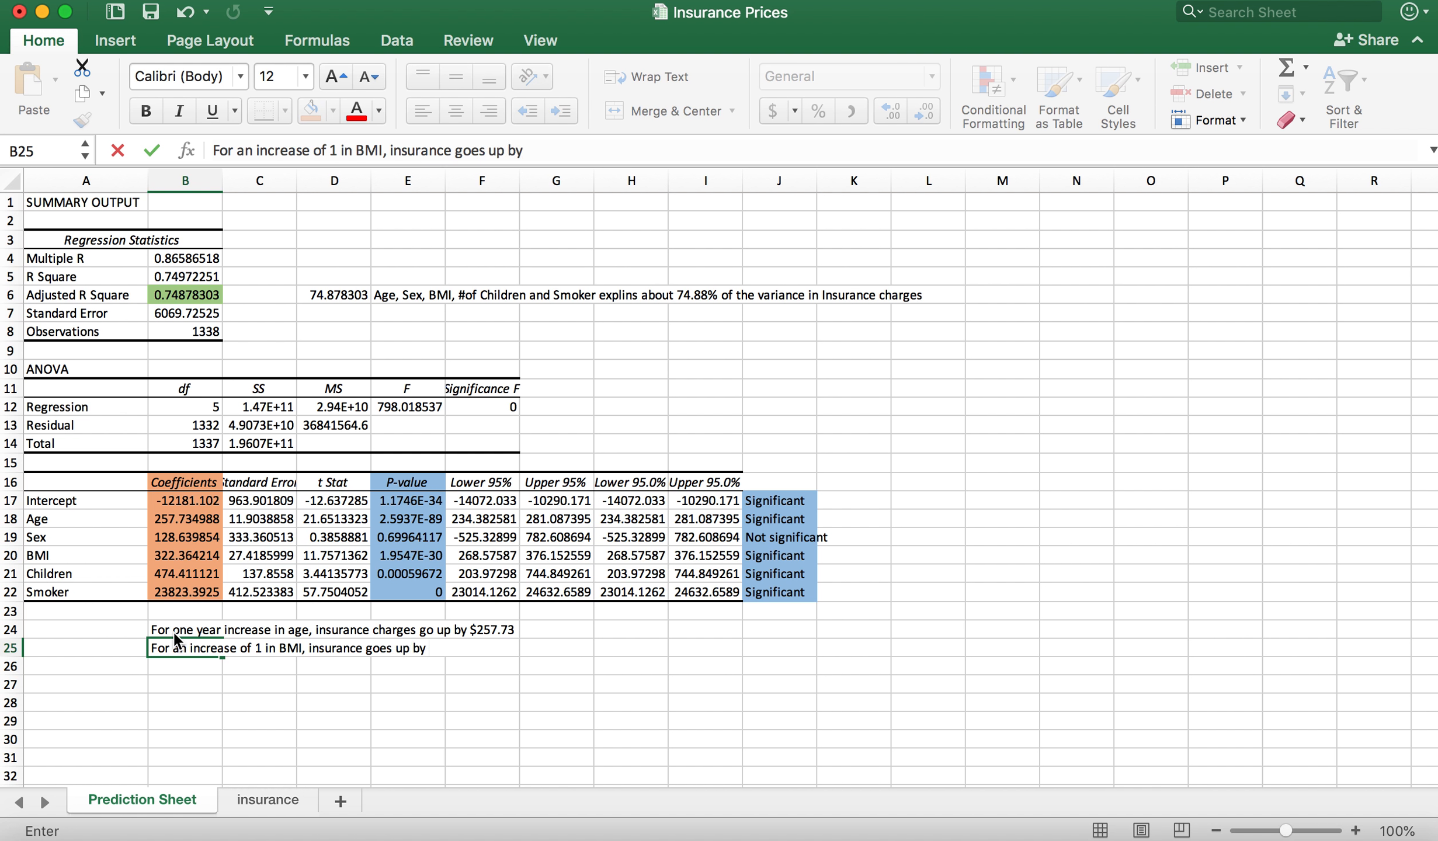
type("$322.36")
key("Return")
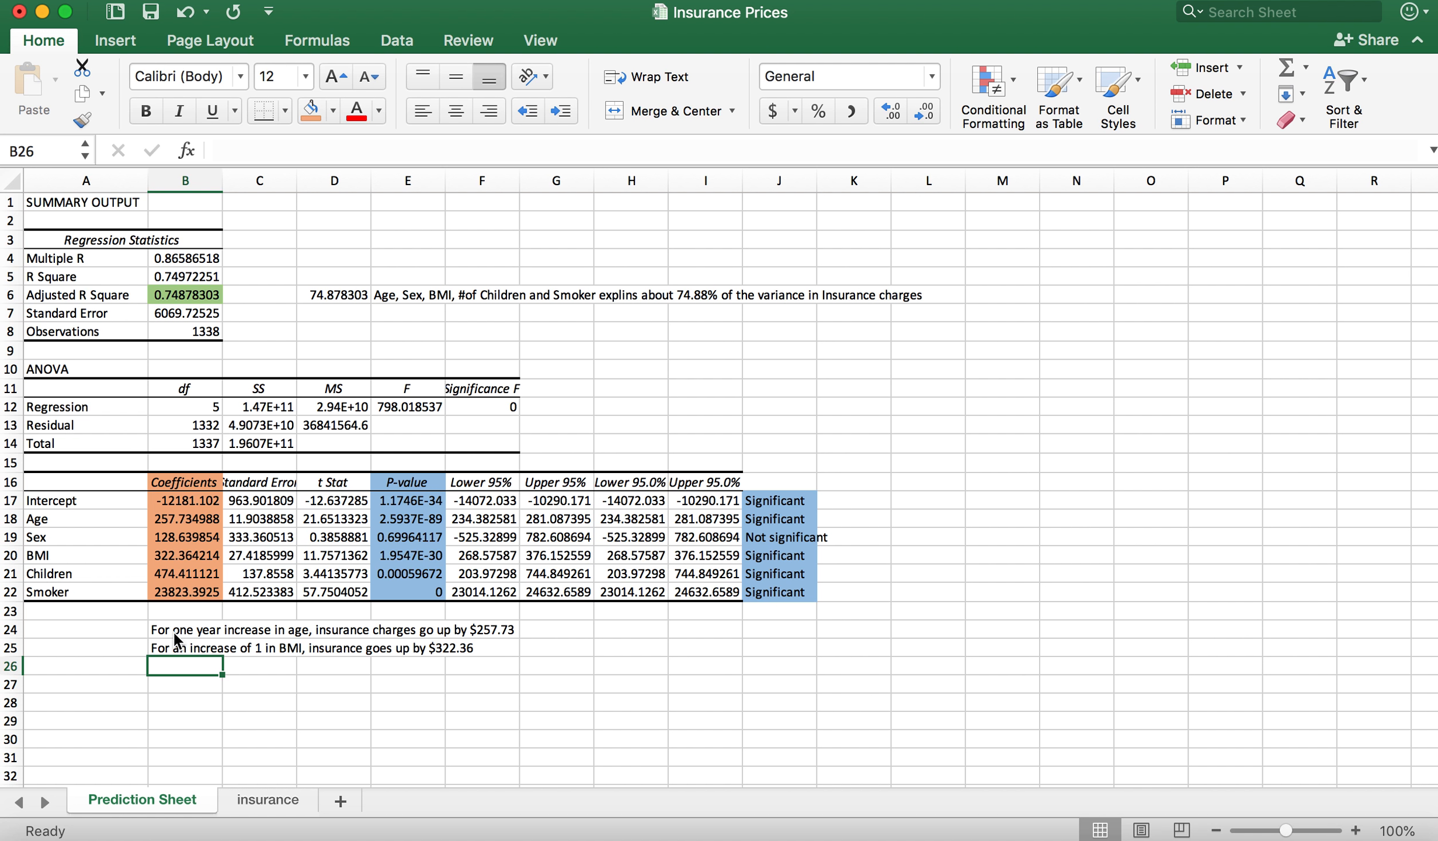
Step: Enter the Children interpretation in B26: "Having one more chaild will increase insurance by $474.41"
type("Having one")
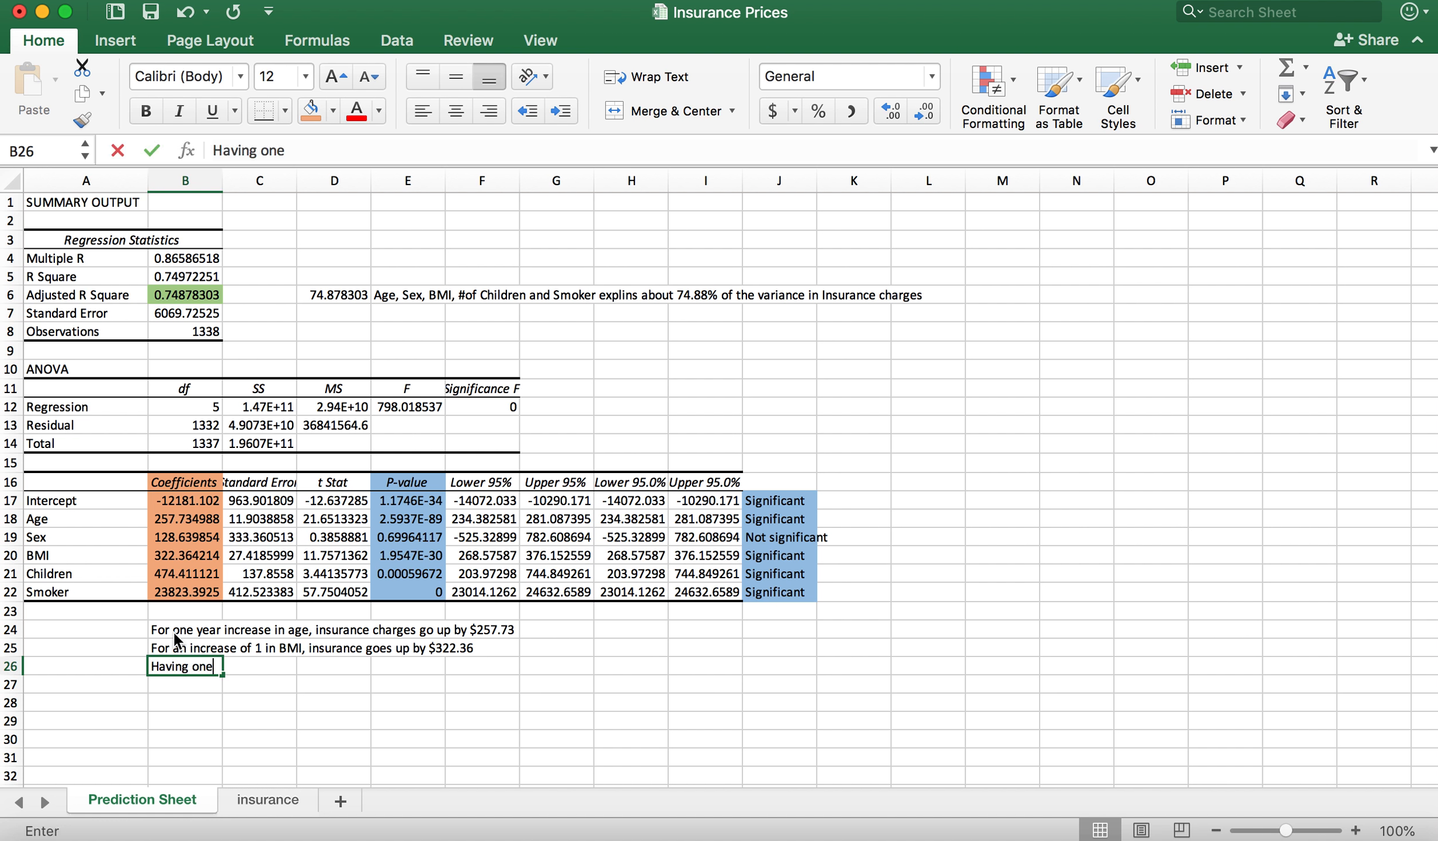
type(" more chaild")
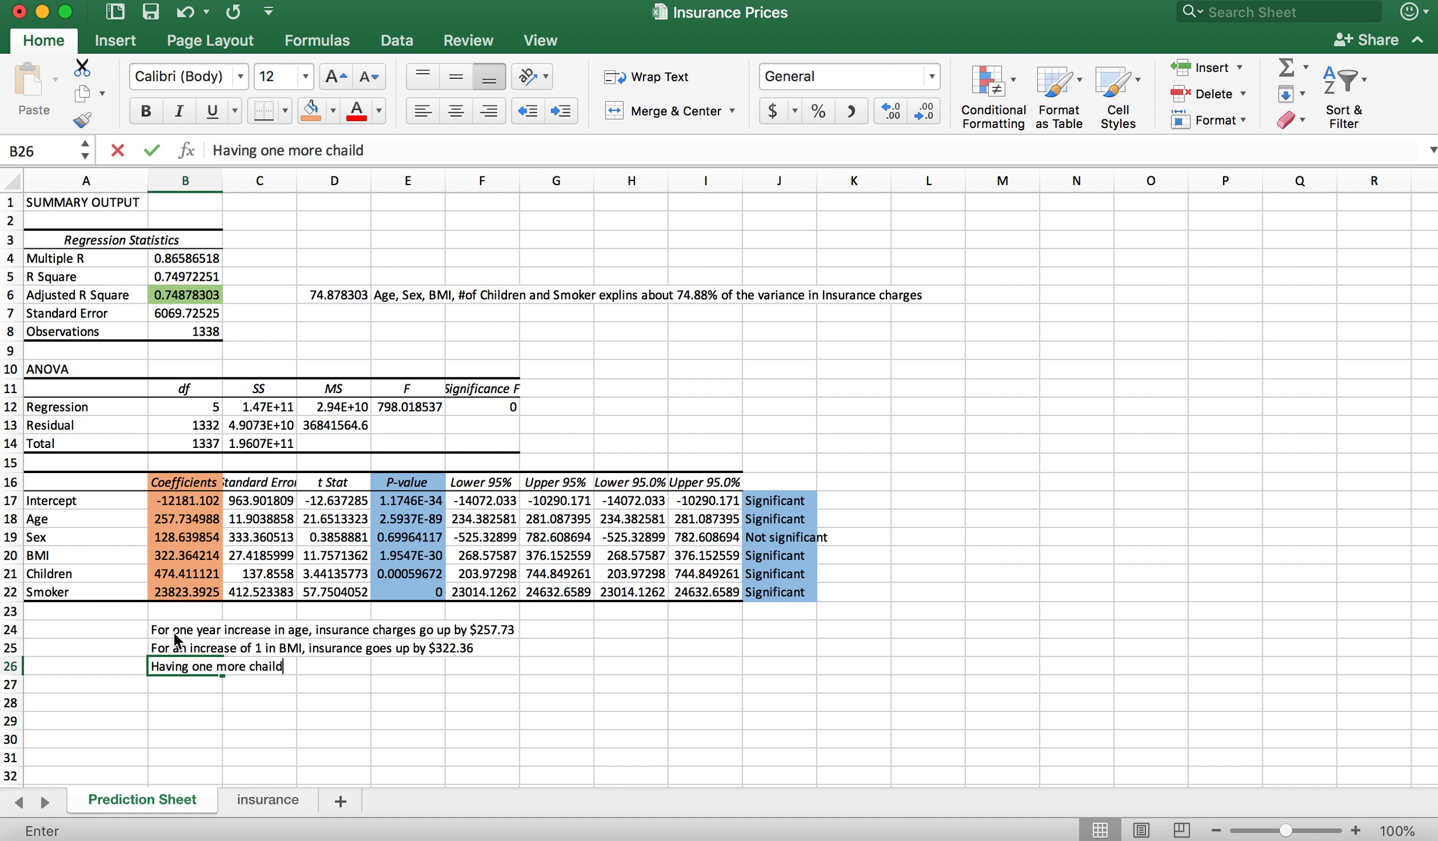
type(" will increase insuran")
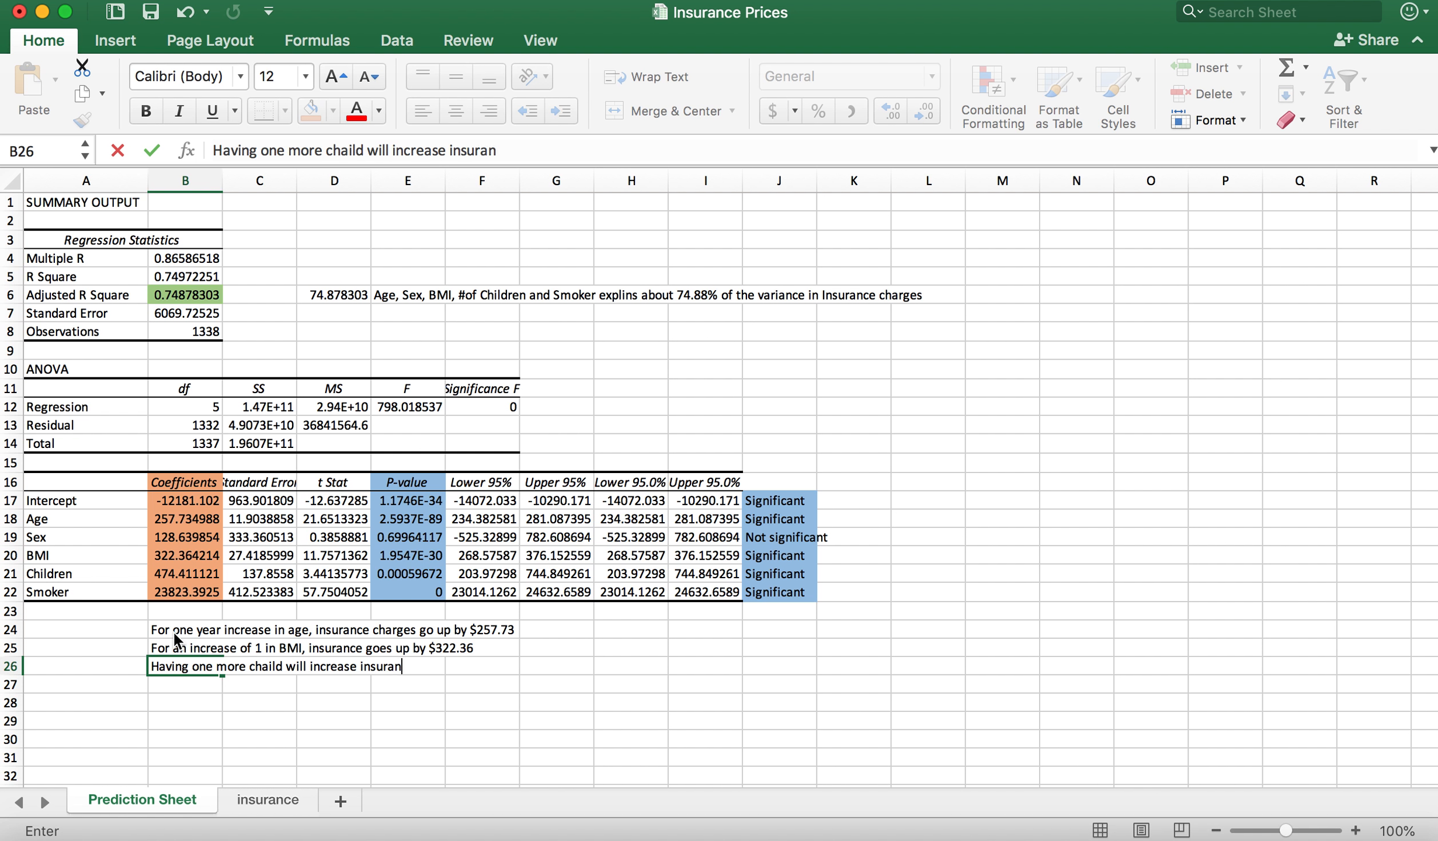
type("ce by $474")
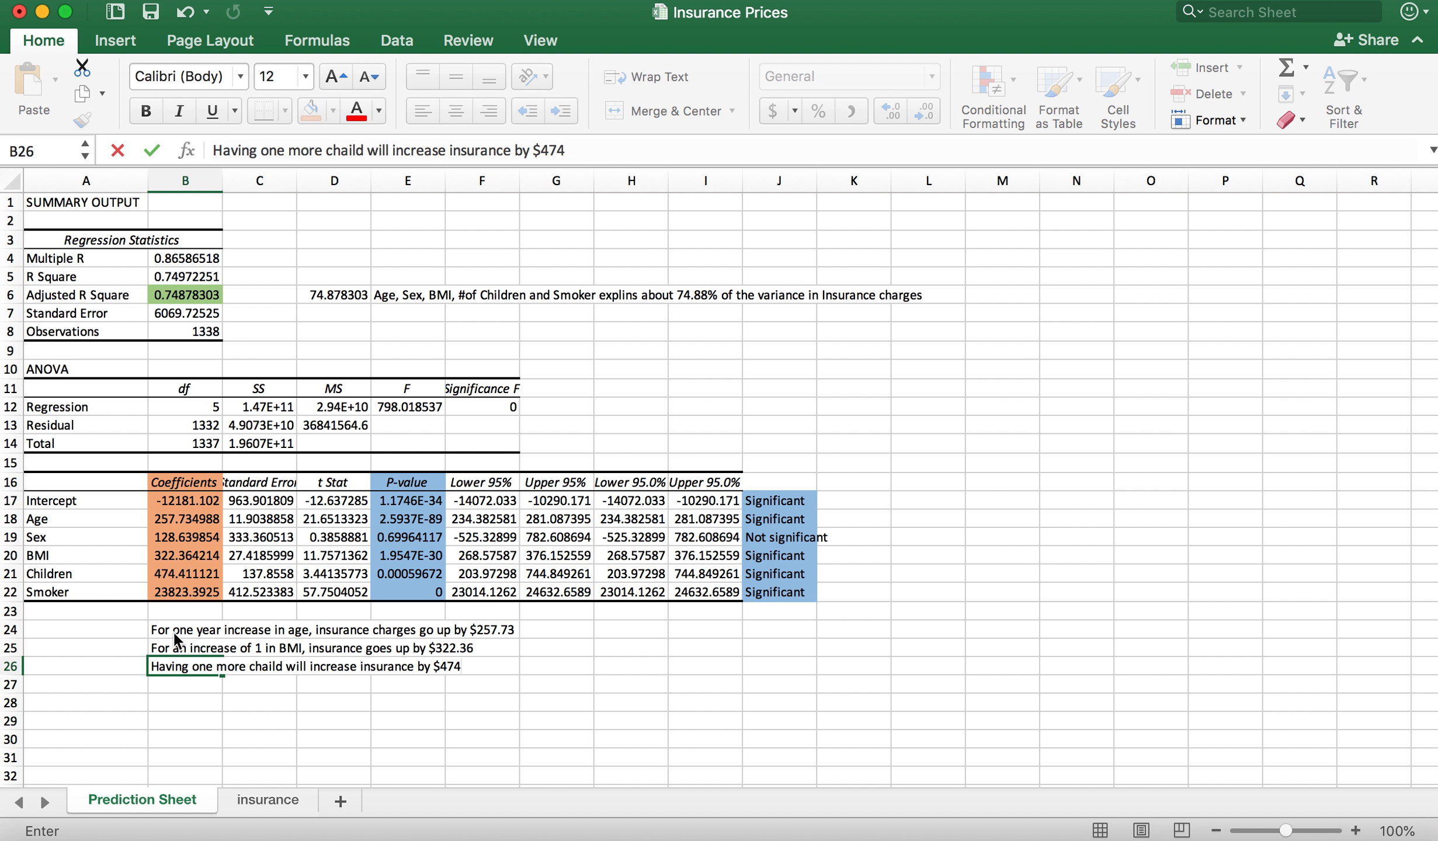
type(".41")
key("Return")
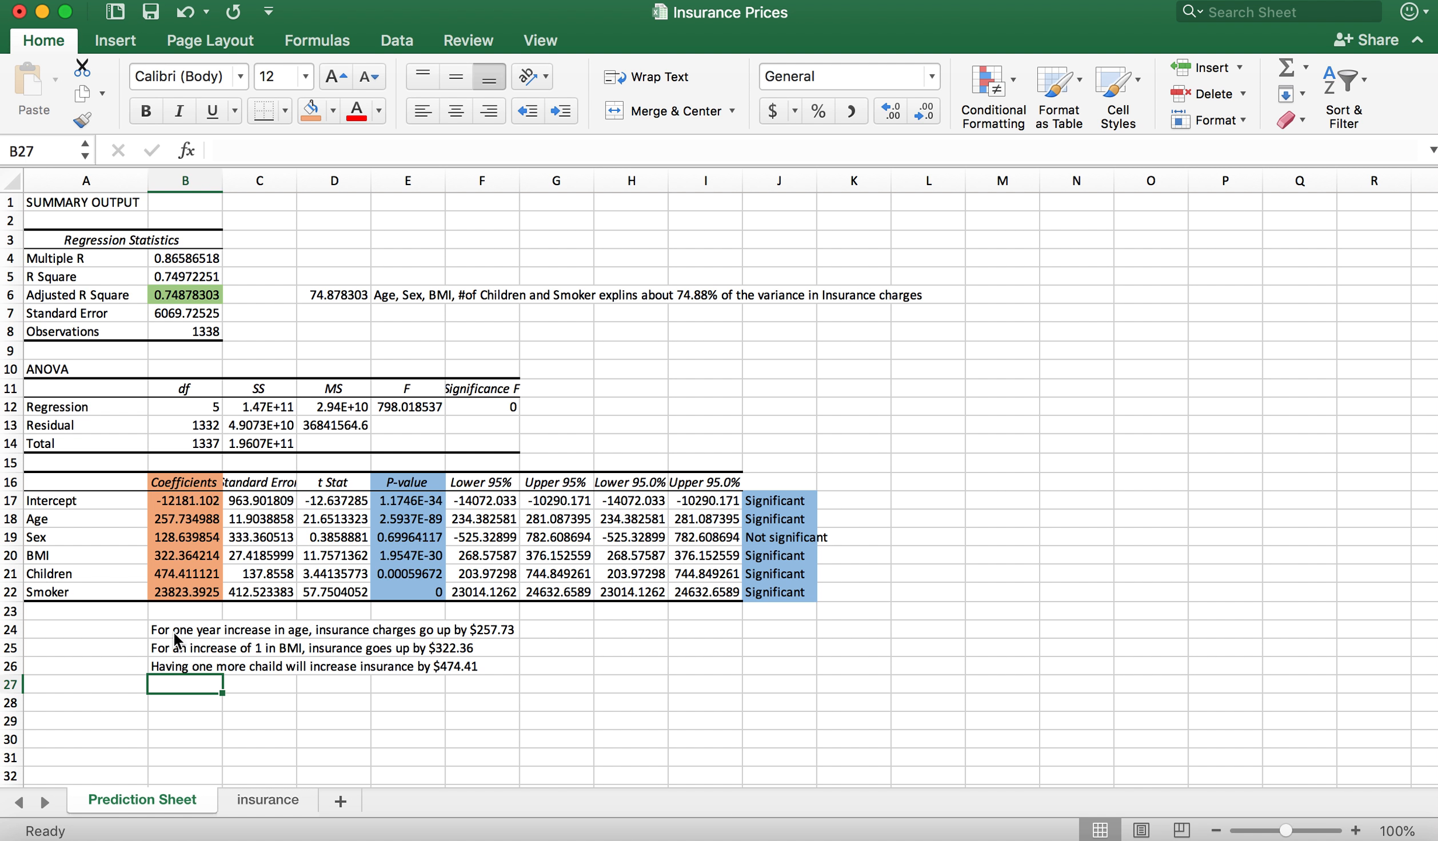
Step: Enter the Smoker interpretation in B27: "If you are a smoker, insurance charges go up by $23,823.39"
type("If you are ")
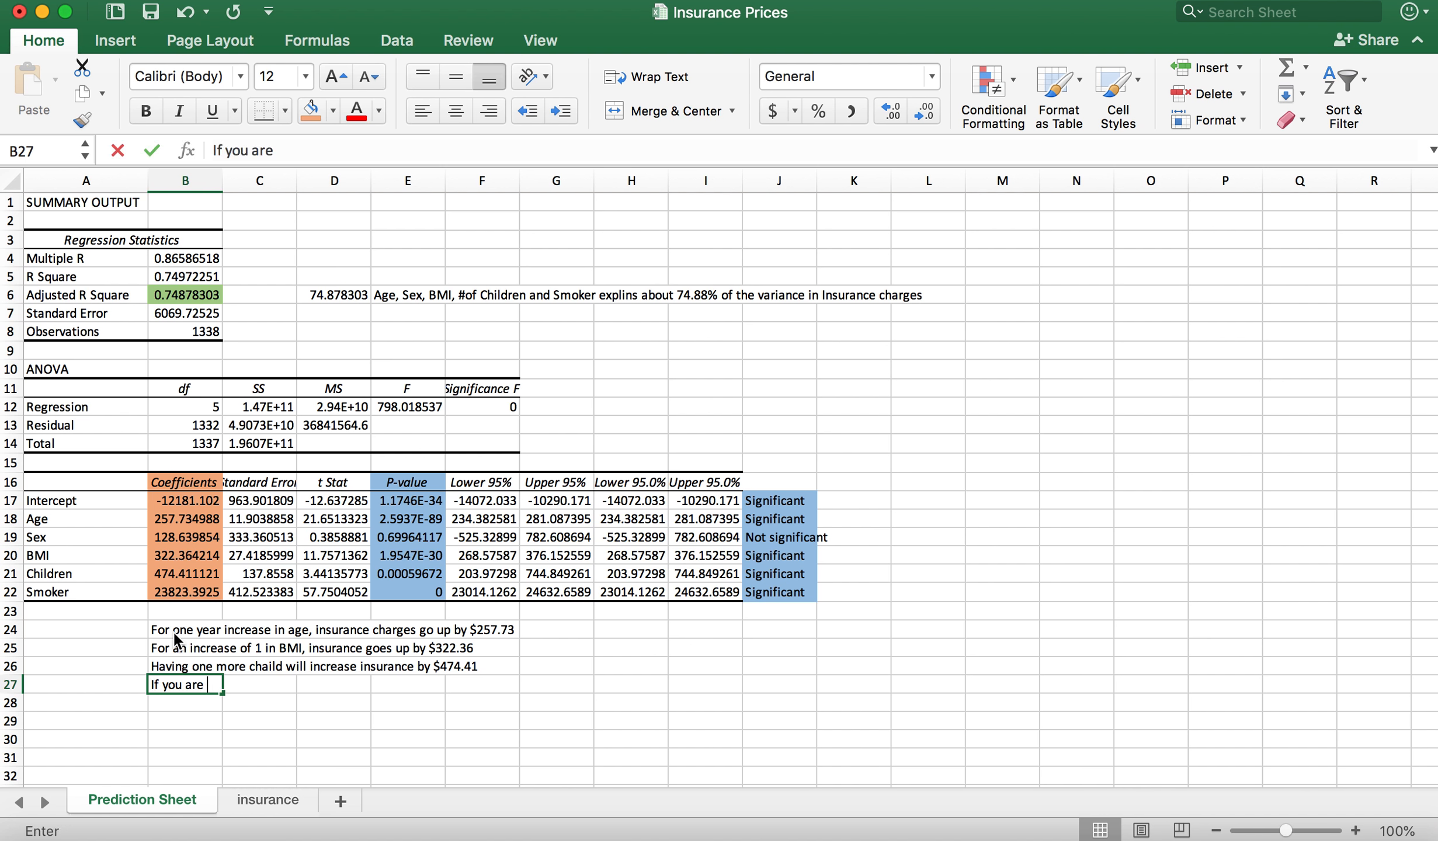
type("a smoker,")
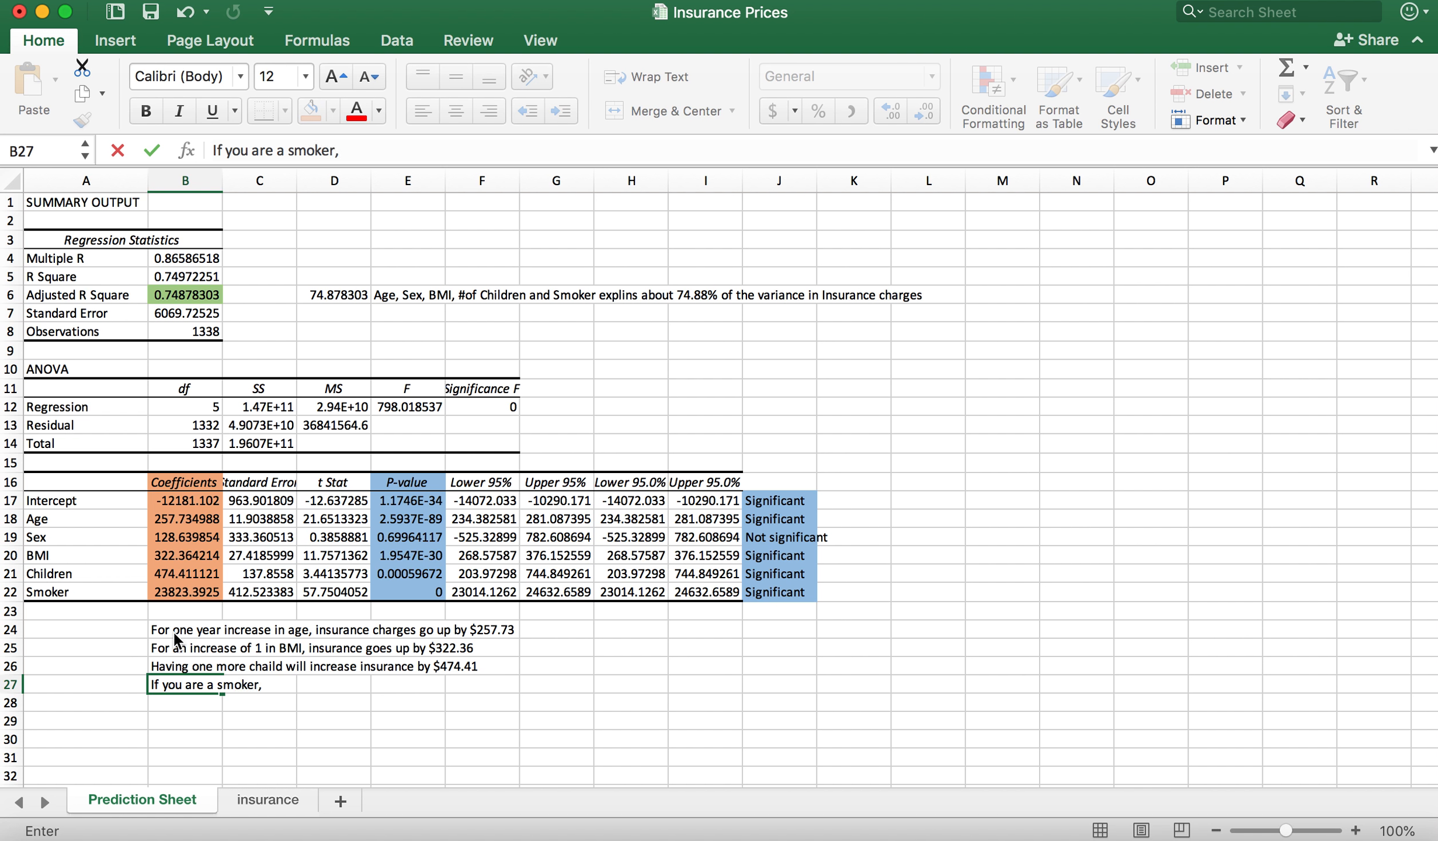
type(" insurance chanrges")
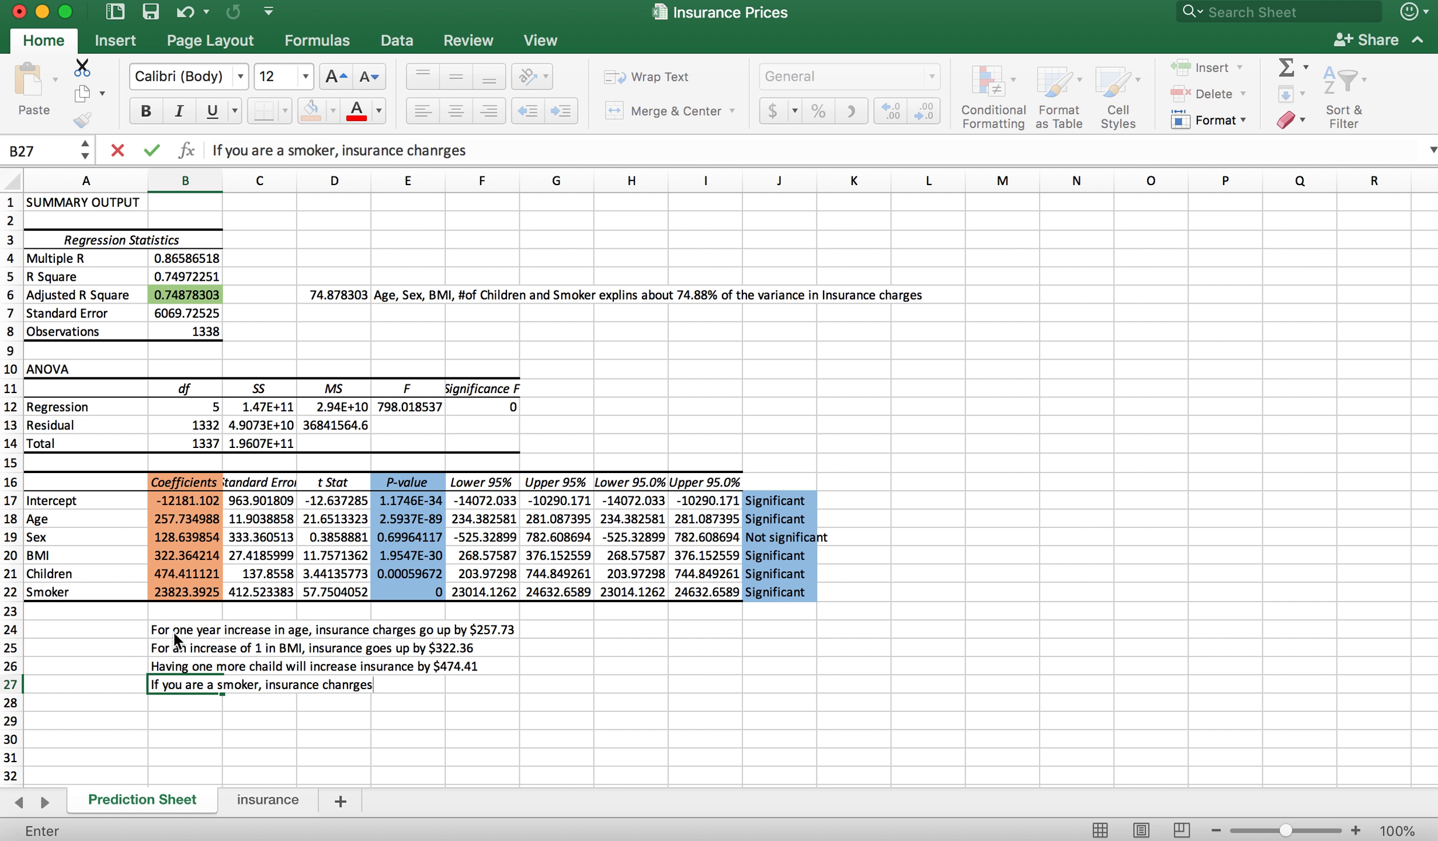
key("BackSpace")
key("BackSpace")
key("BackSpace")
key("BackSpace")
key("BackSpace")
type("rges go up by ")
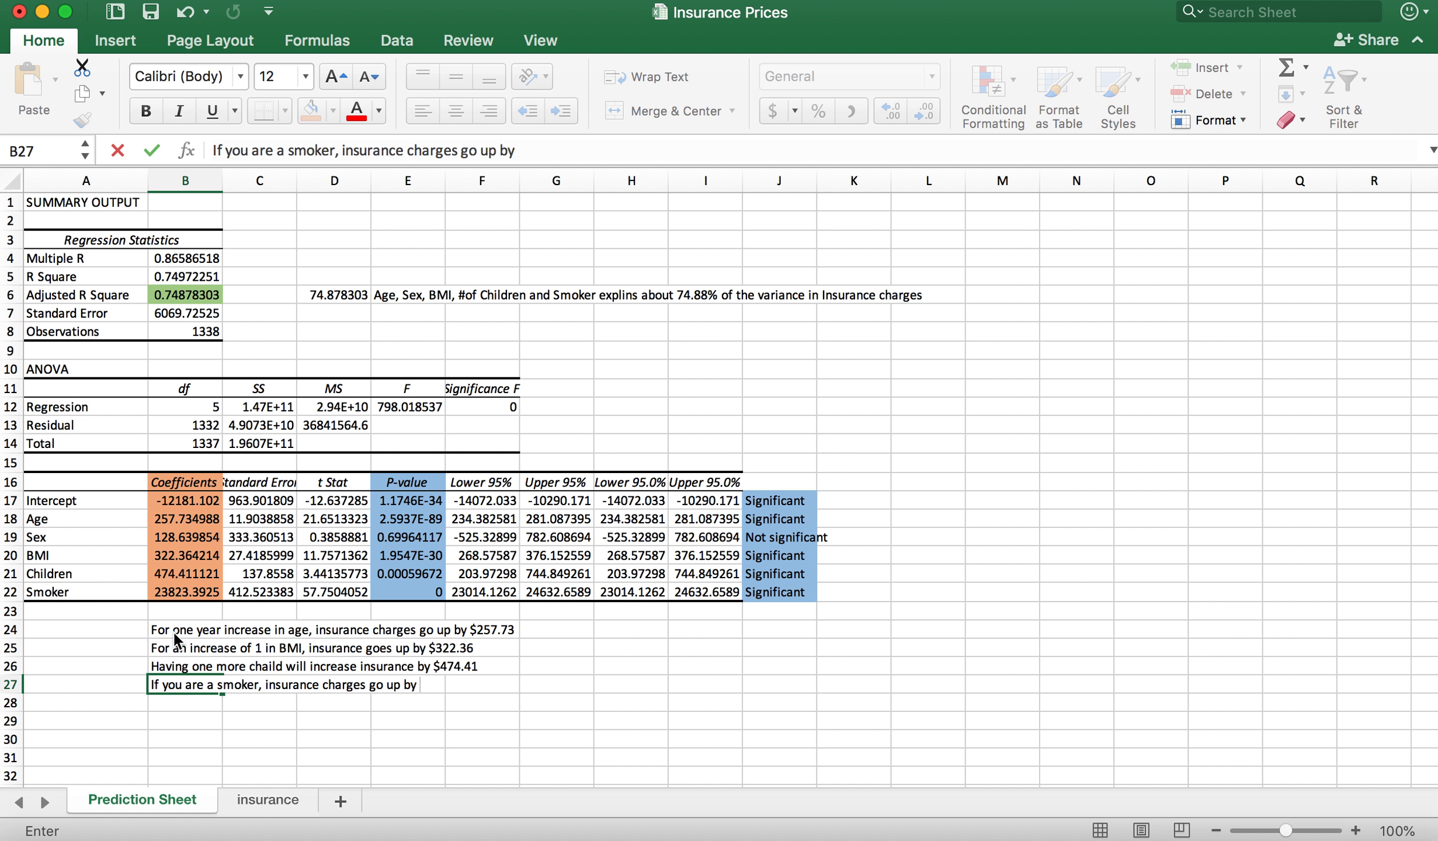
type("$")
type("23")
type(",")
type("823")
type(".2")
type("9")
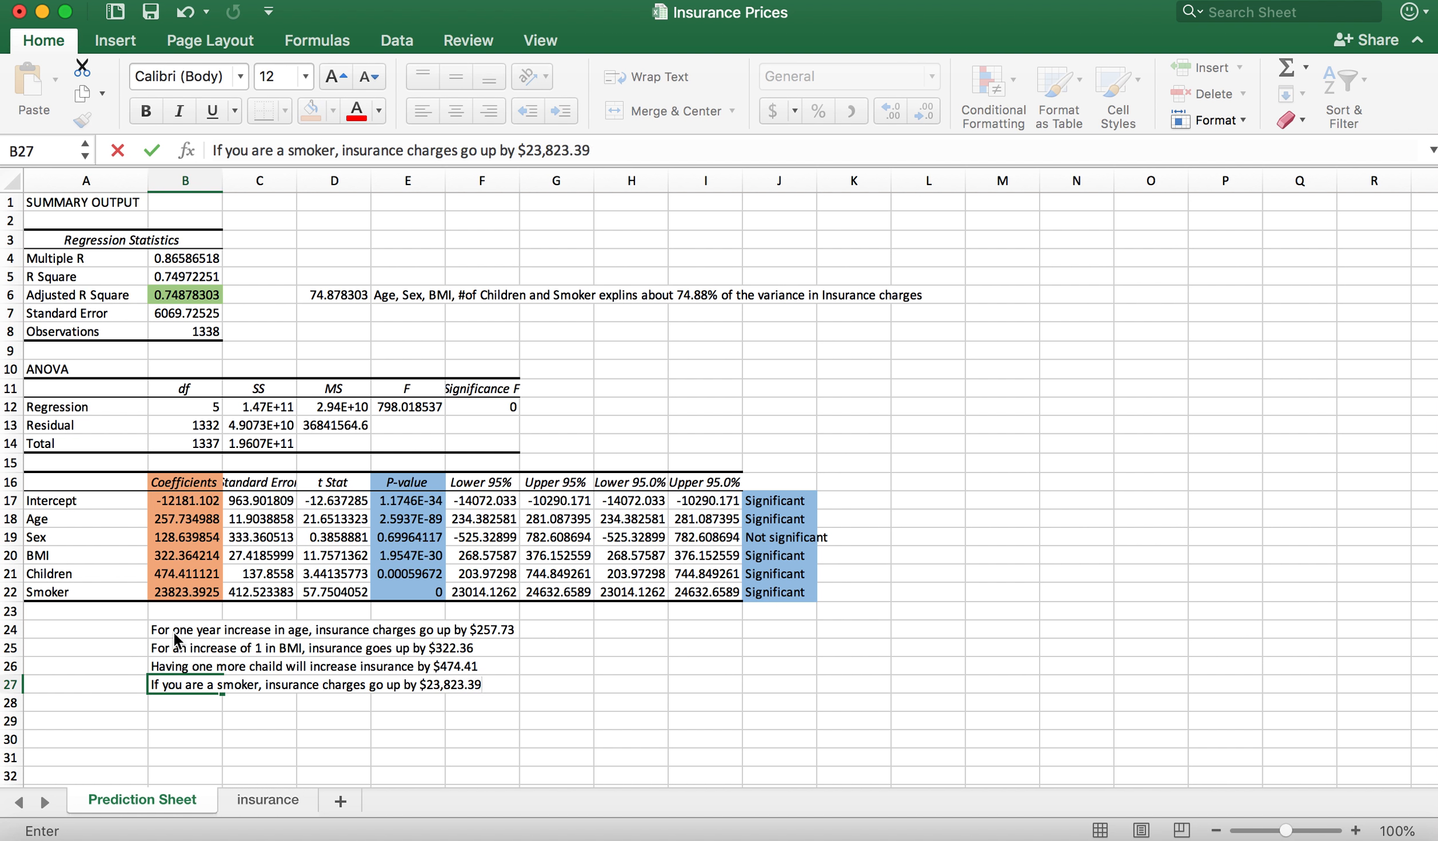
key("Return")
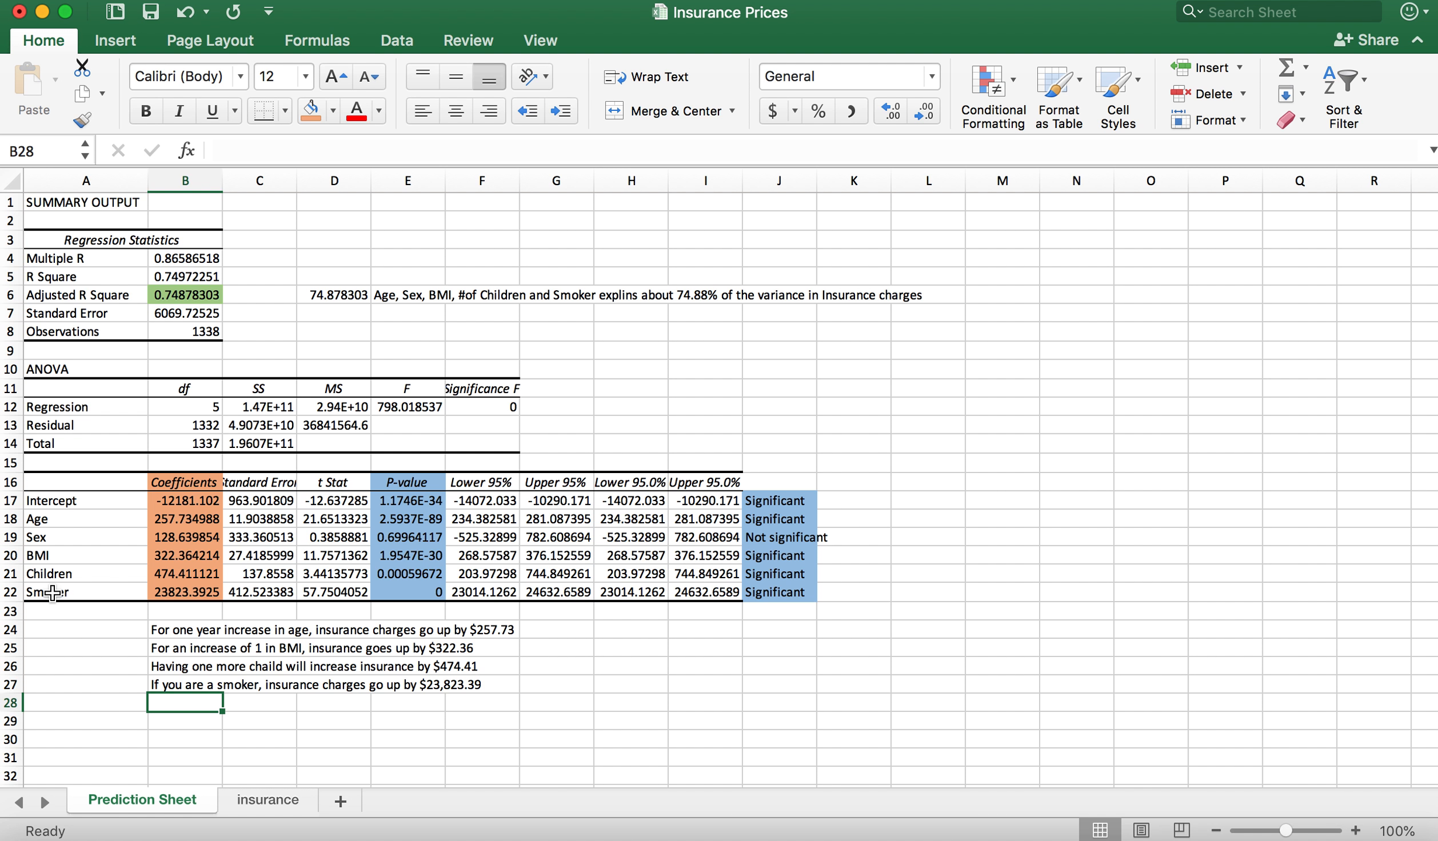
Step: Review the Smoker, Children, BMI and Age coefficients in column B of the regression table
left_click(316, 708)
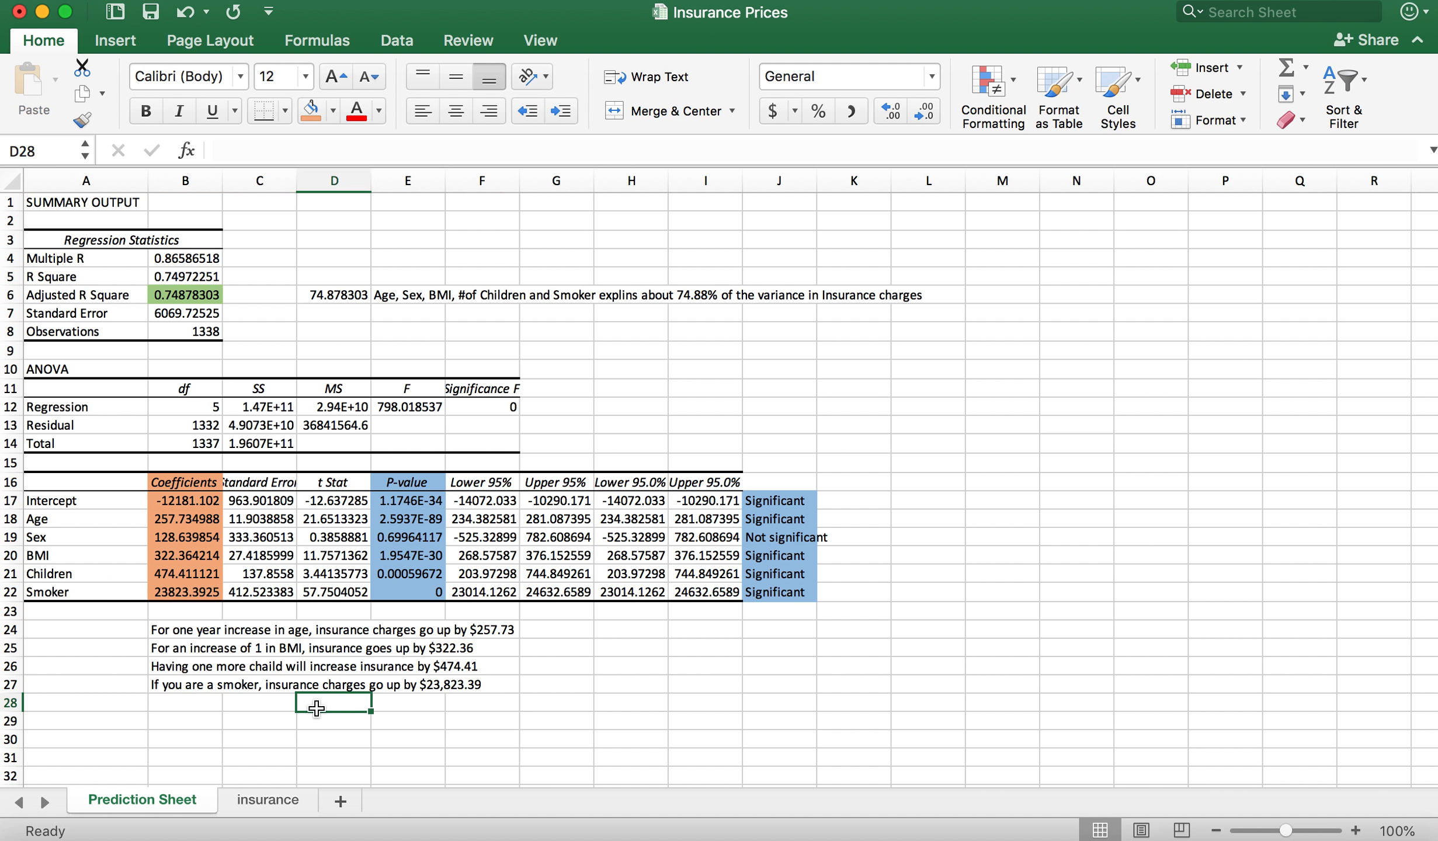
left_click(178, 591)
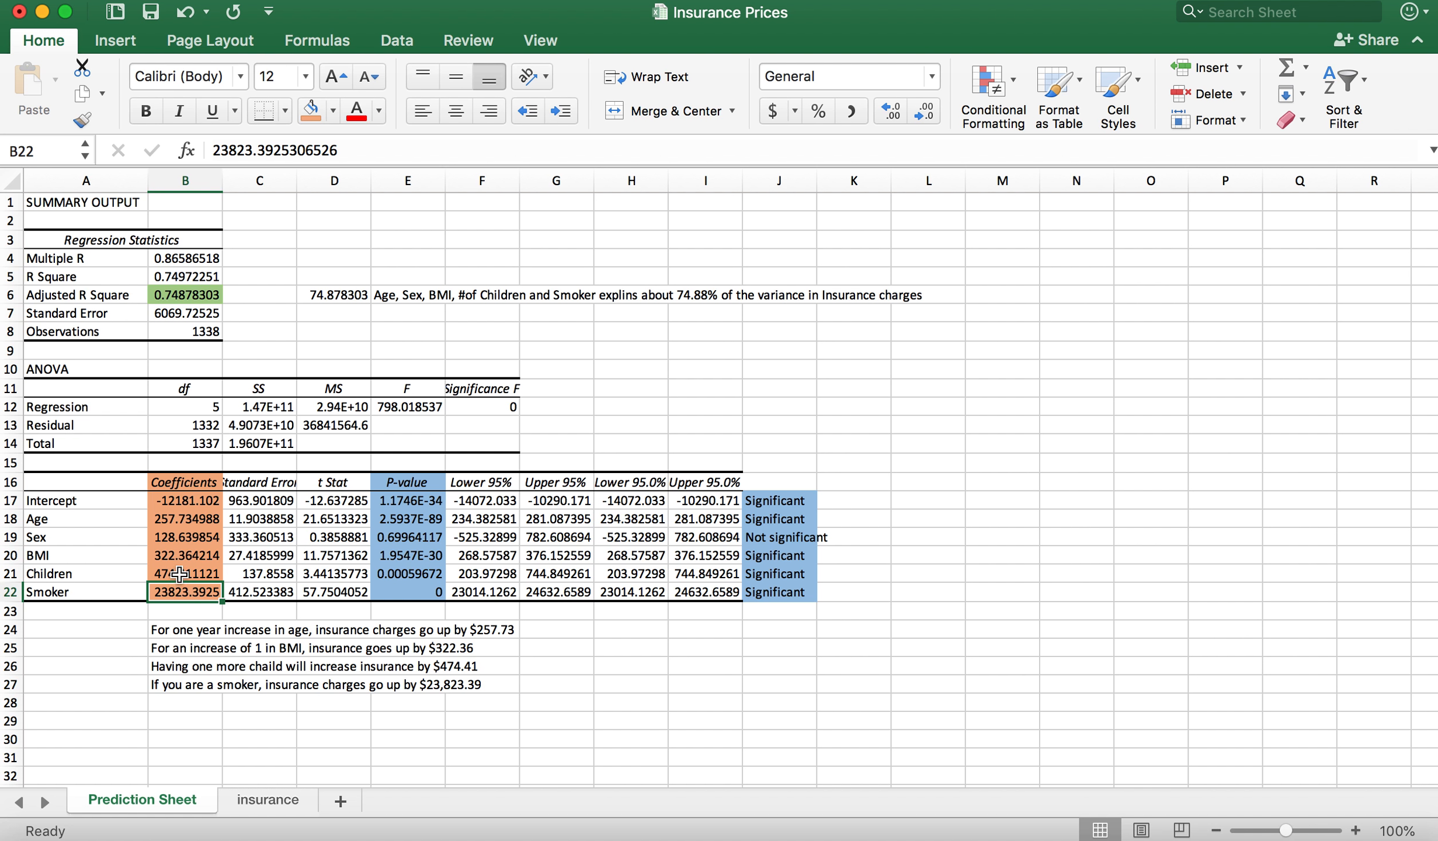
left_click(182, 574)
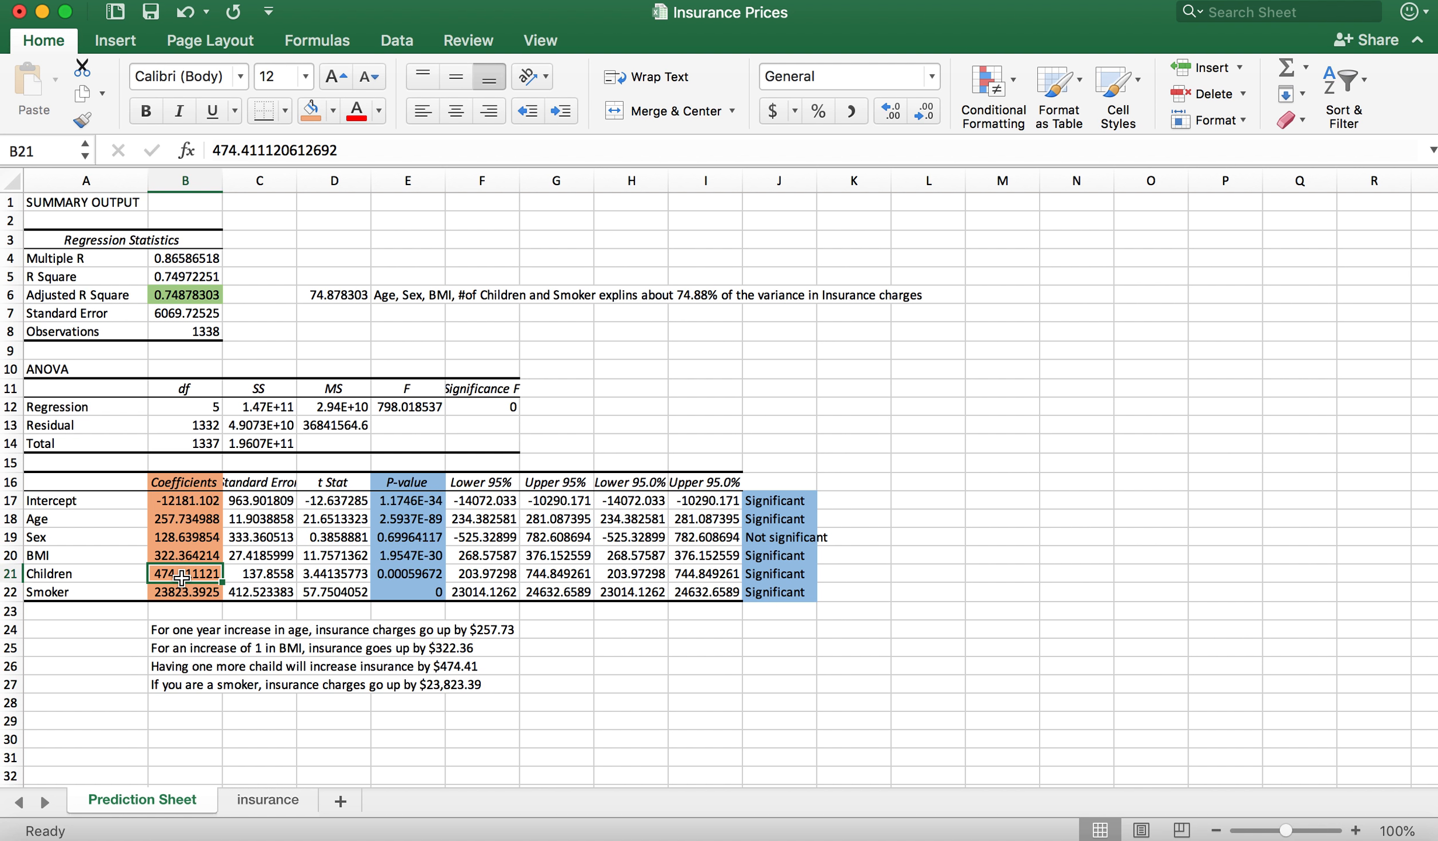
left_click(183, 559)
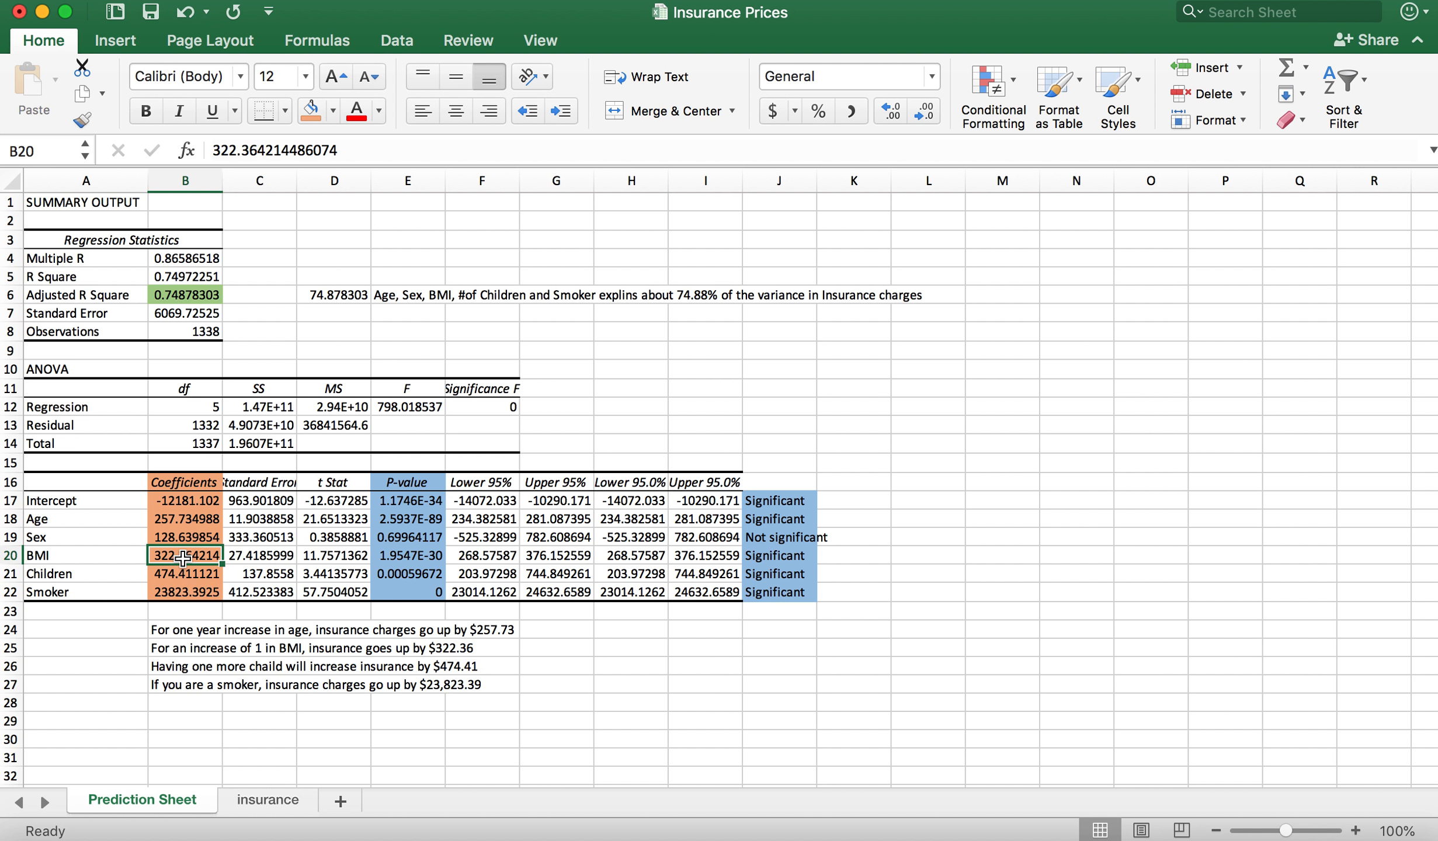
left_click(177, 520)
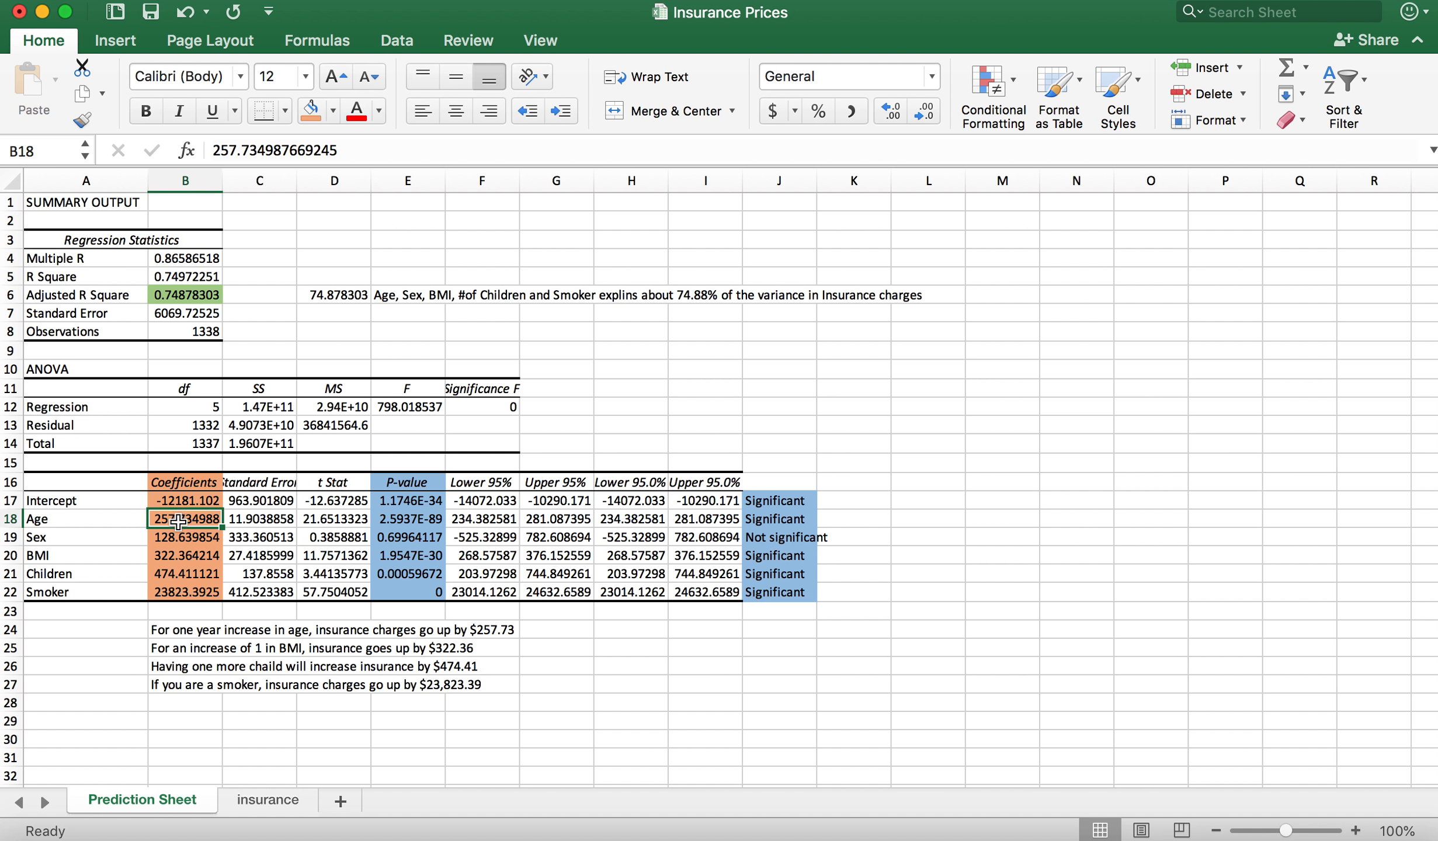
left_click(338, 724)
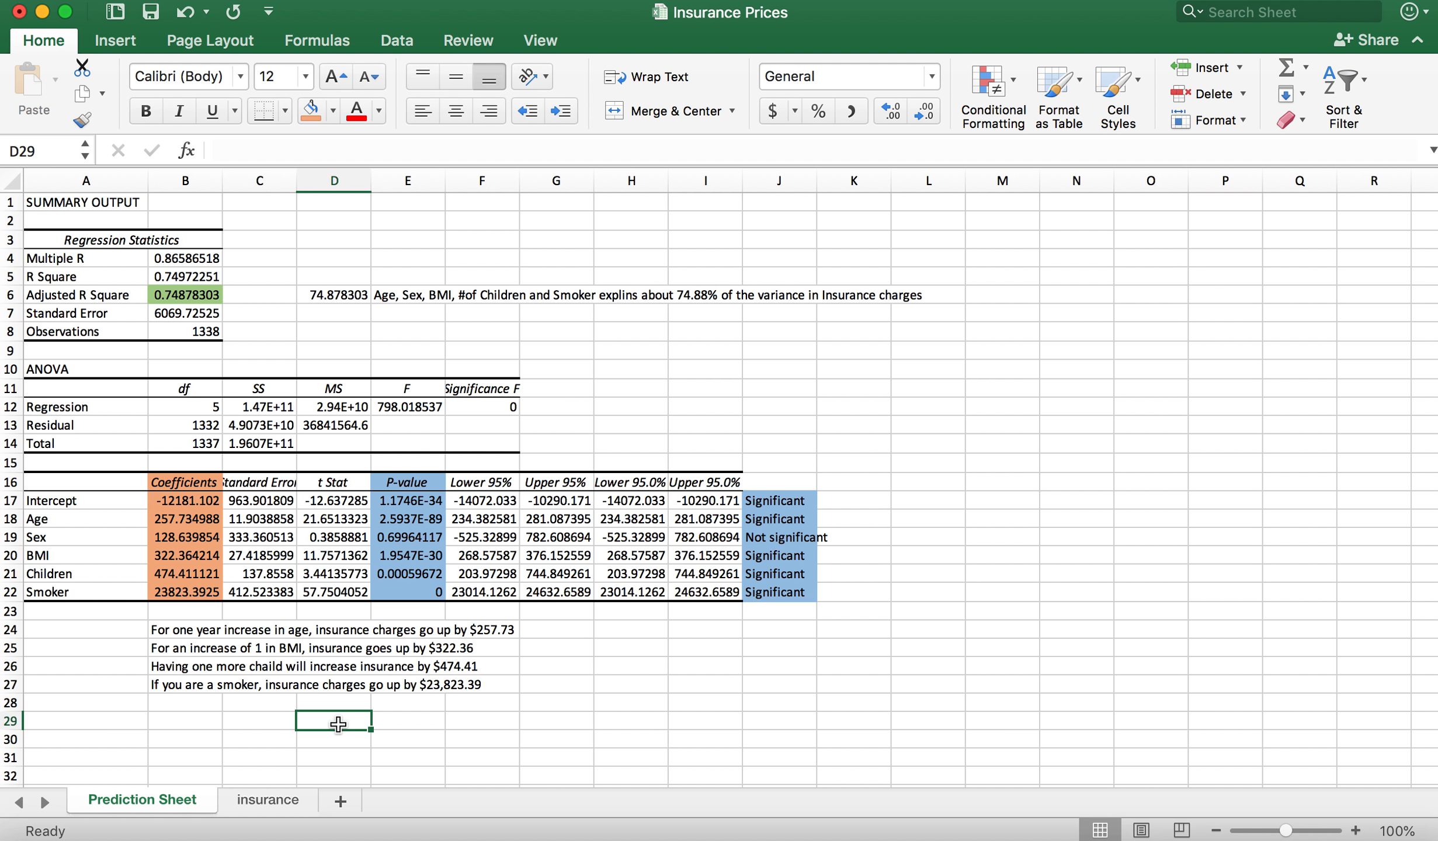